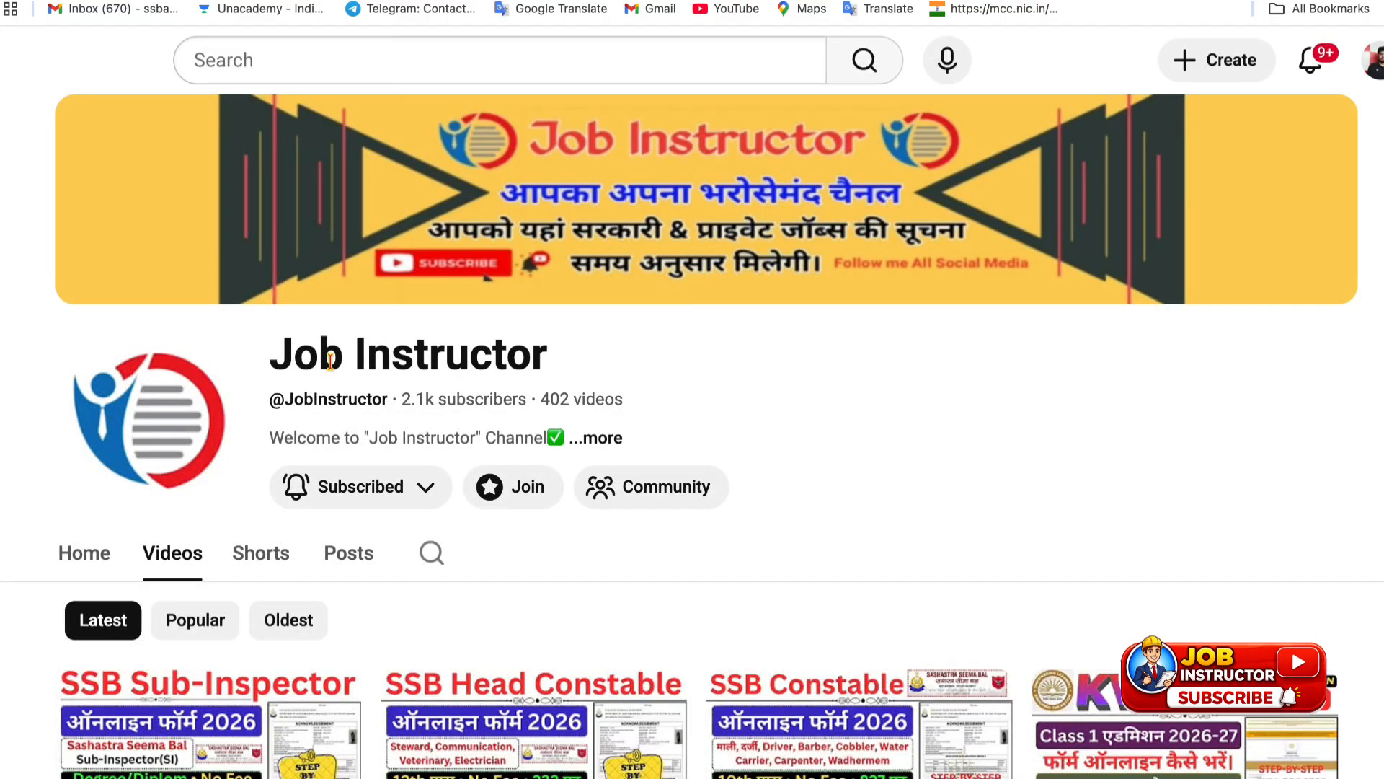
Check the Job Instructor channel's notification options and look through its latest form-filling videos.
click(383, 497)
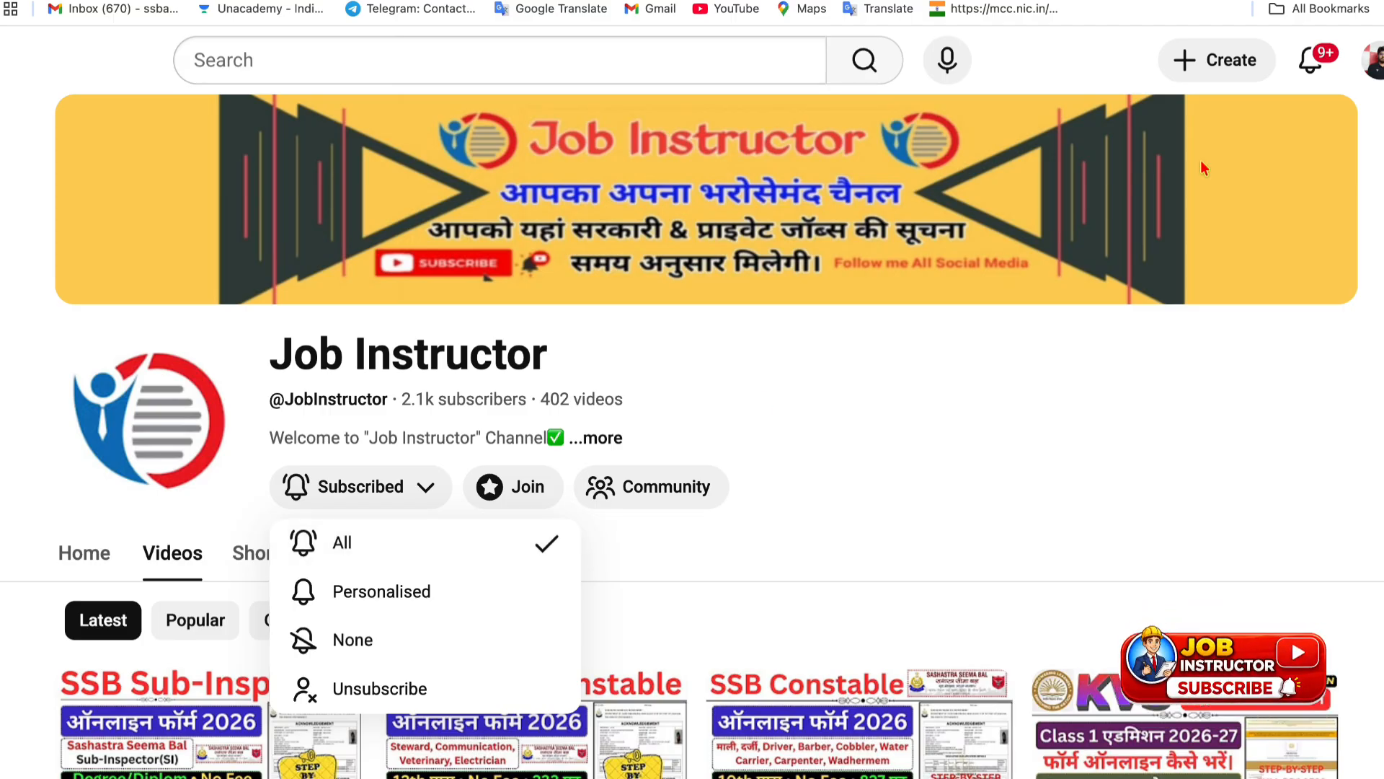
click(1210, 329)
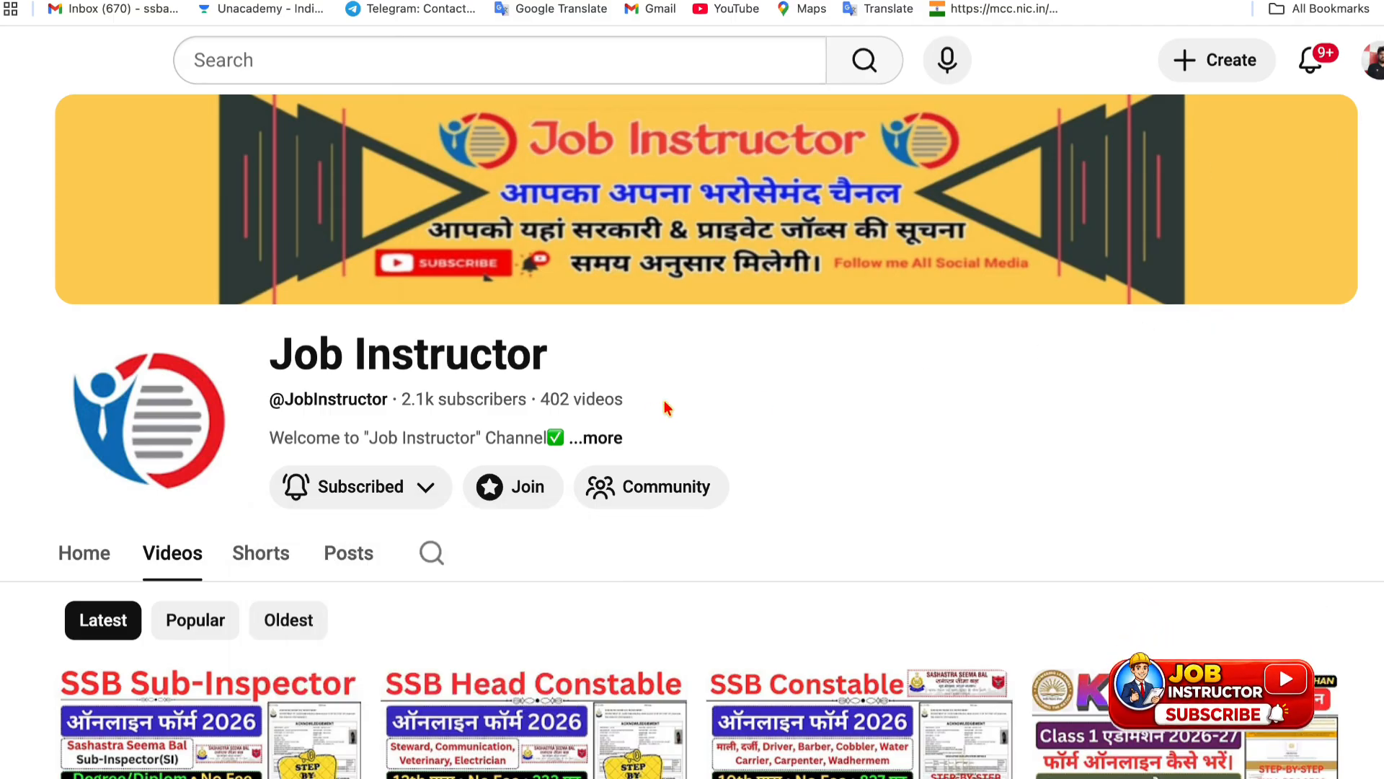
scroll(653, 413, down, 5)
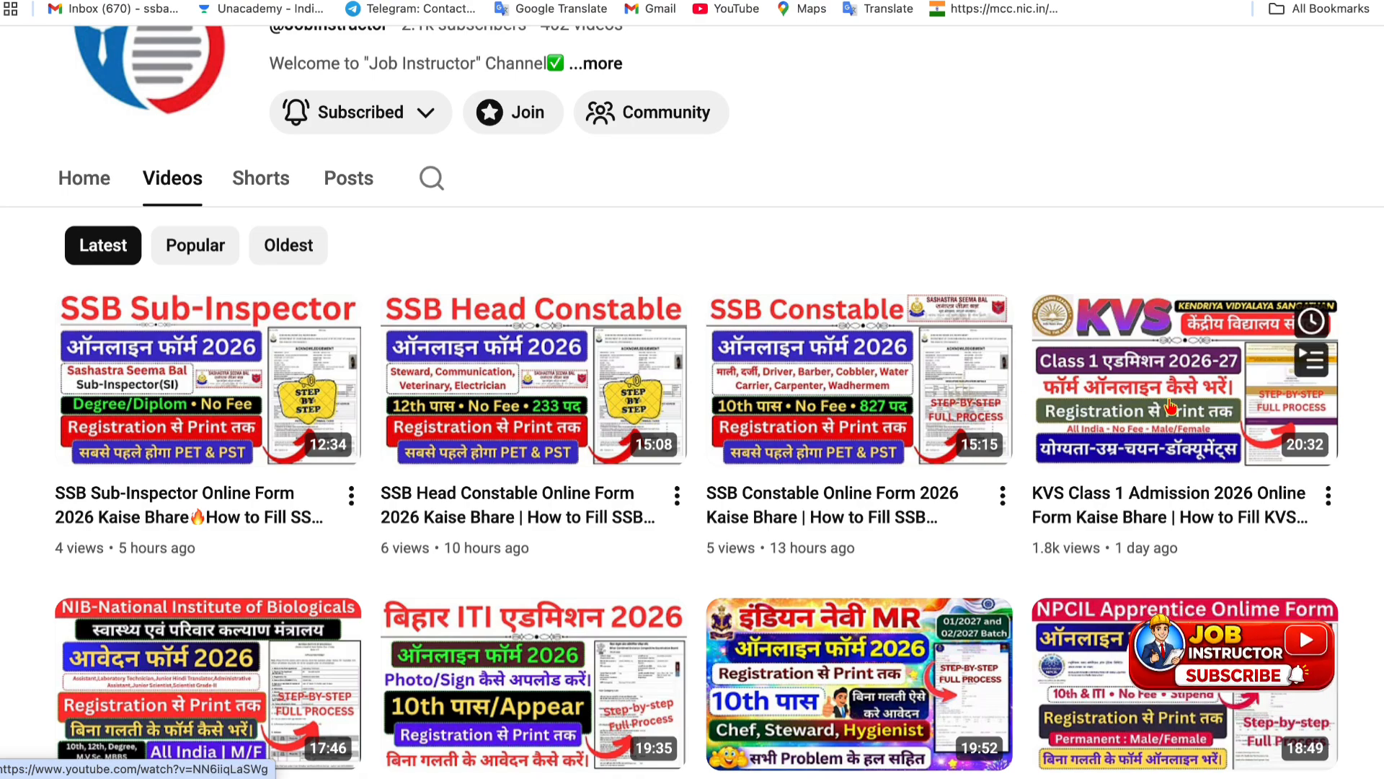
scroll(822, 393, down, 3)
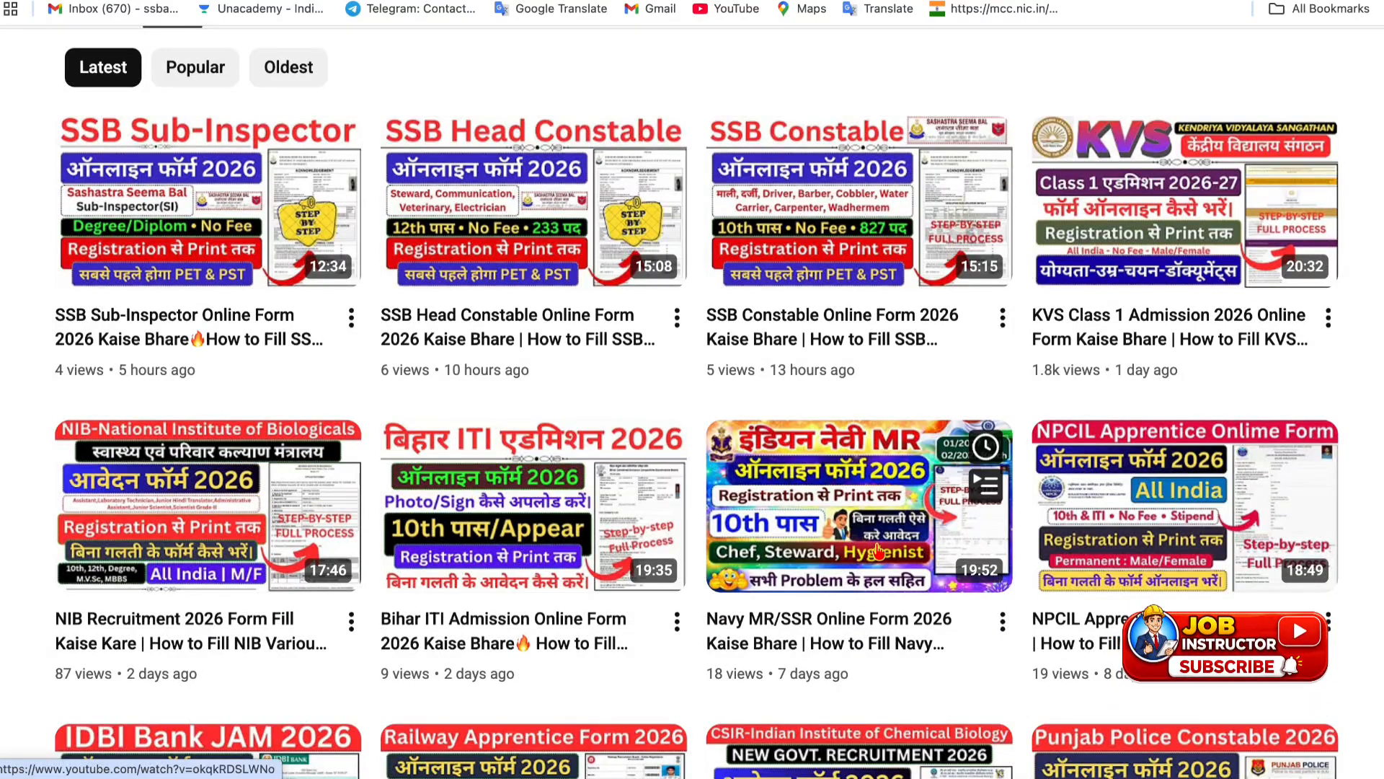
scroll(373, 607, down, 3)
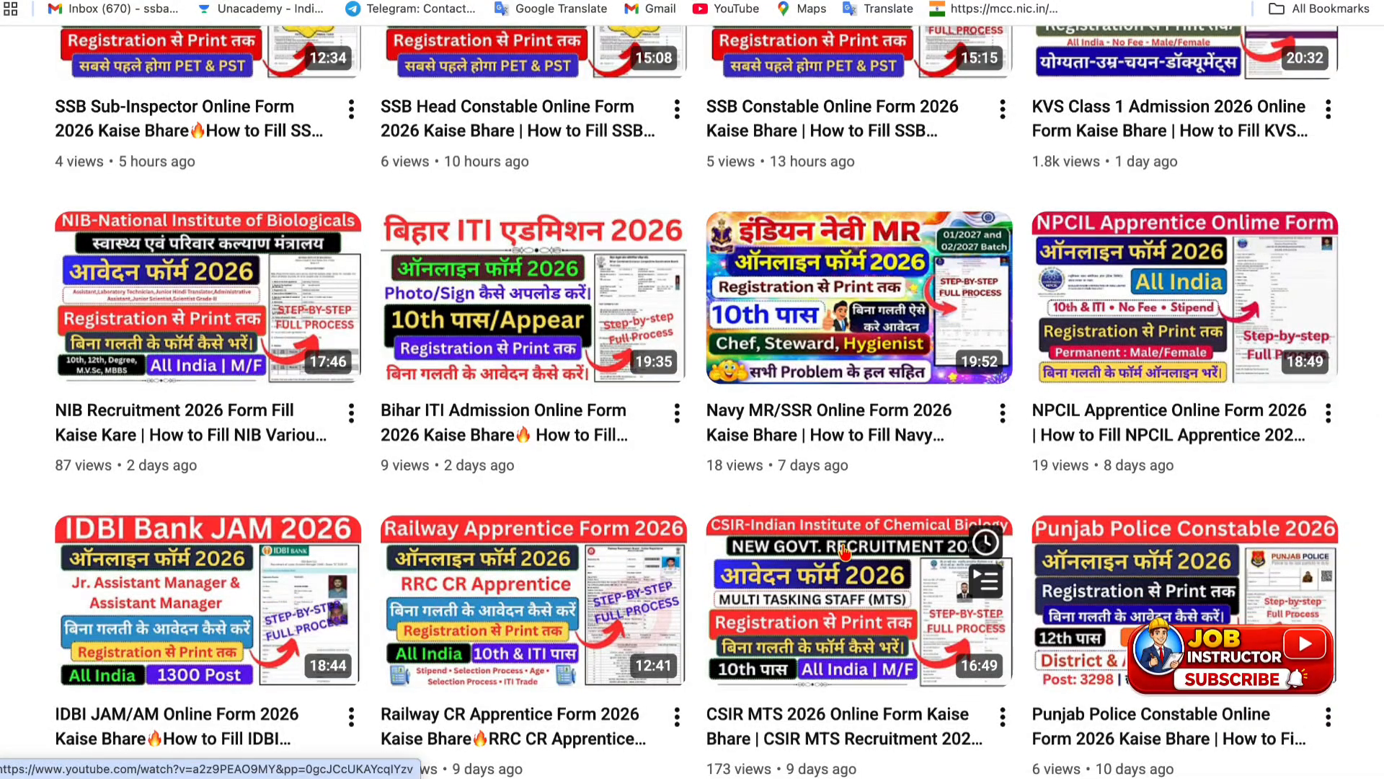
scroll(836, 555, down, 2)
scroll(836, 556, down, 2)
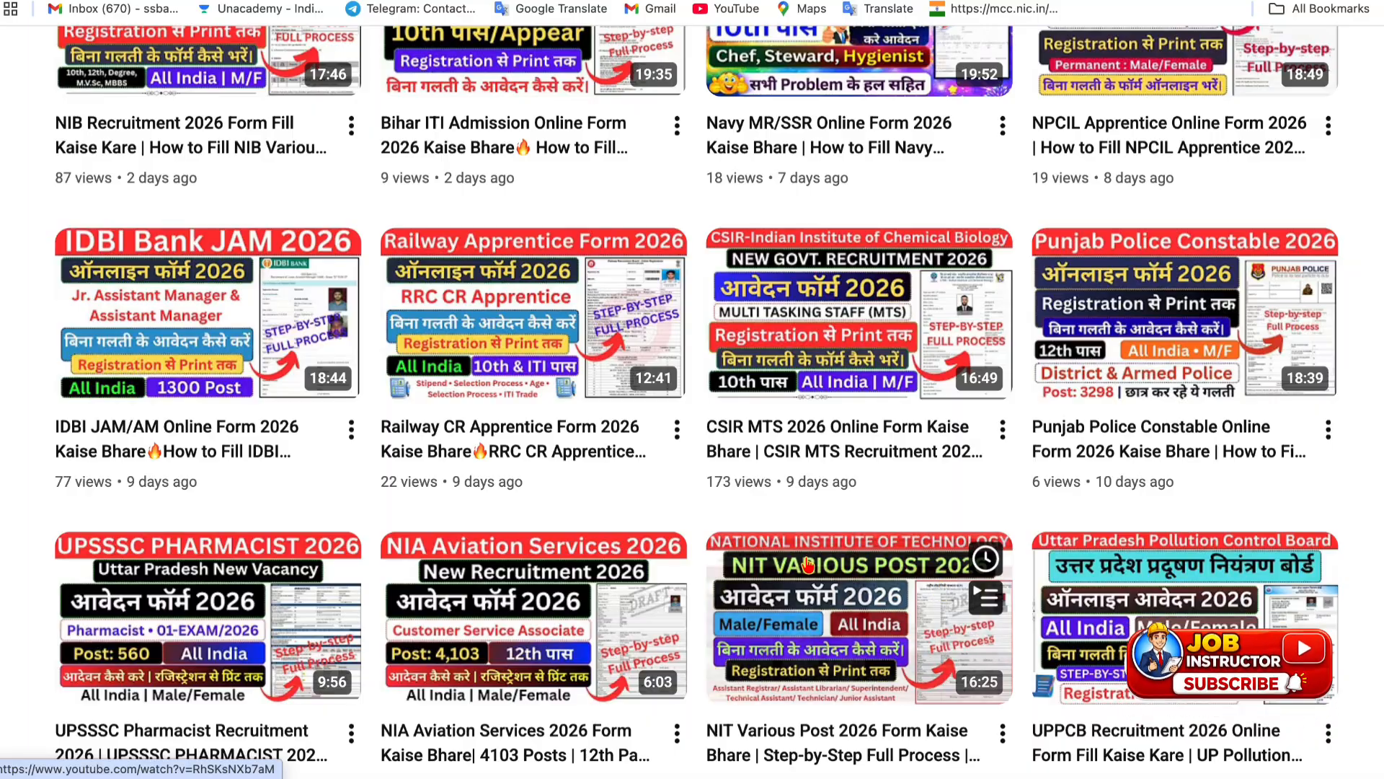
scroll(938, 591, down, 2)
scroll(808, 564, down, 3)
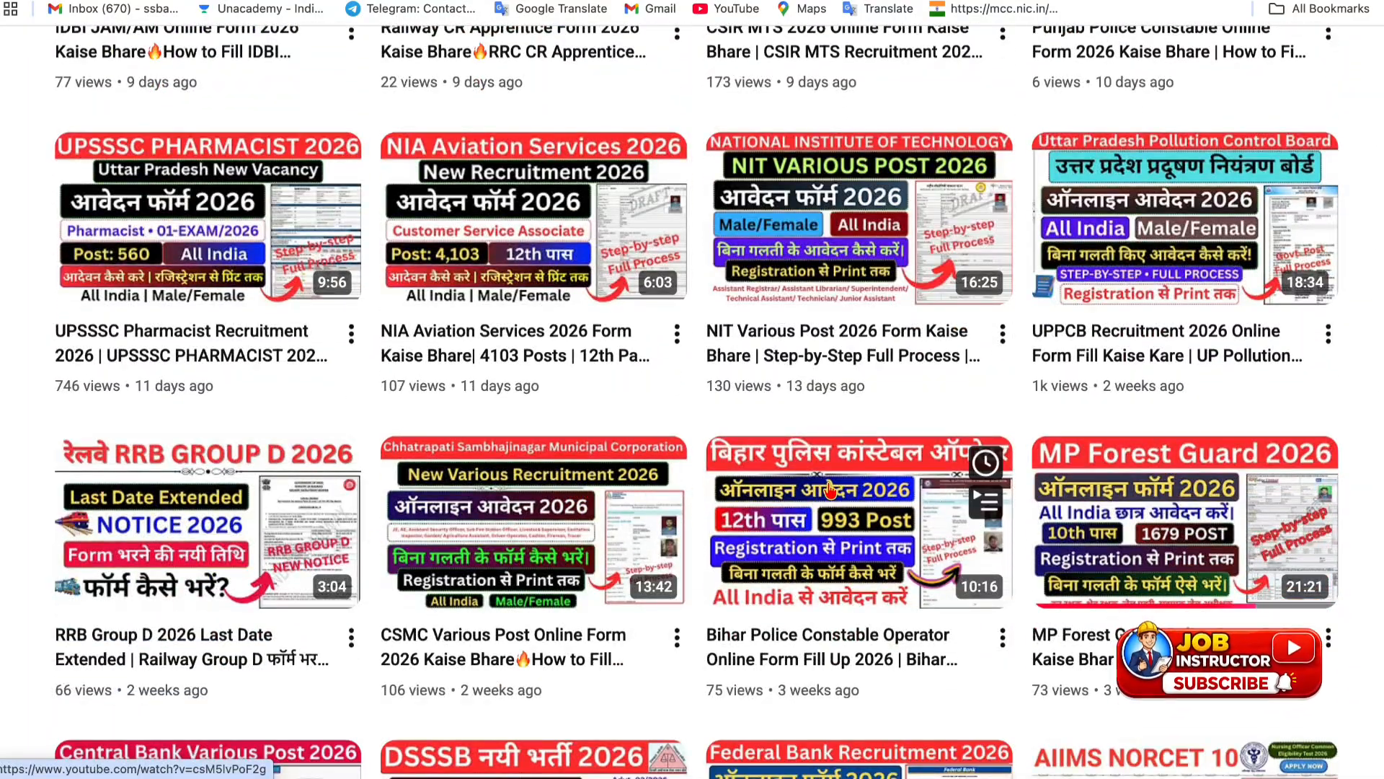
scroll(831, 491, up, 20)
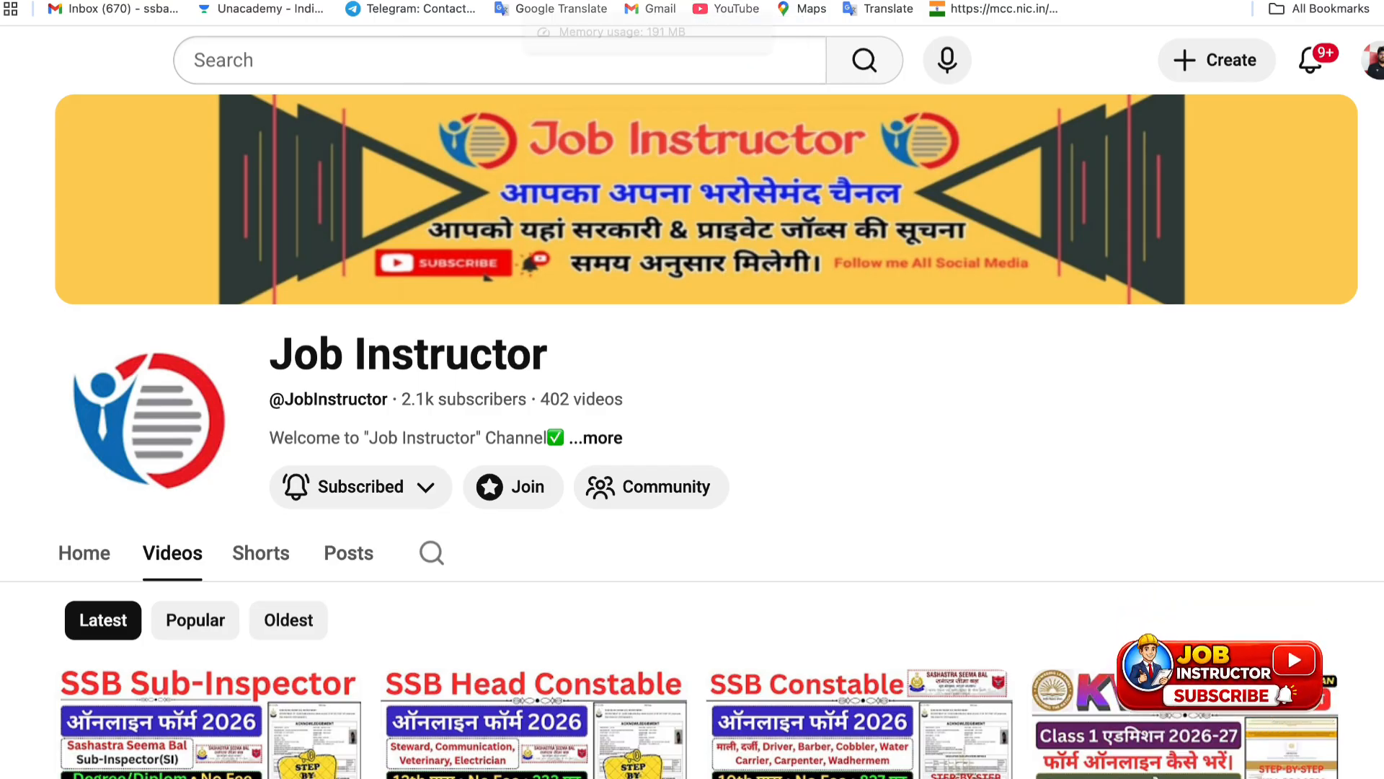
Switch to the Central Sanskrit University website and open the detailed notification for Non-Teaching Posts, Advertisement No. 02/2026.
click(360, 2)
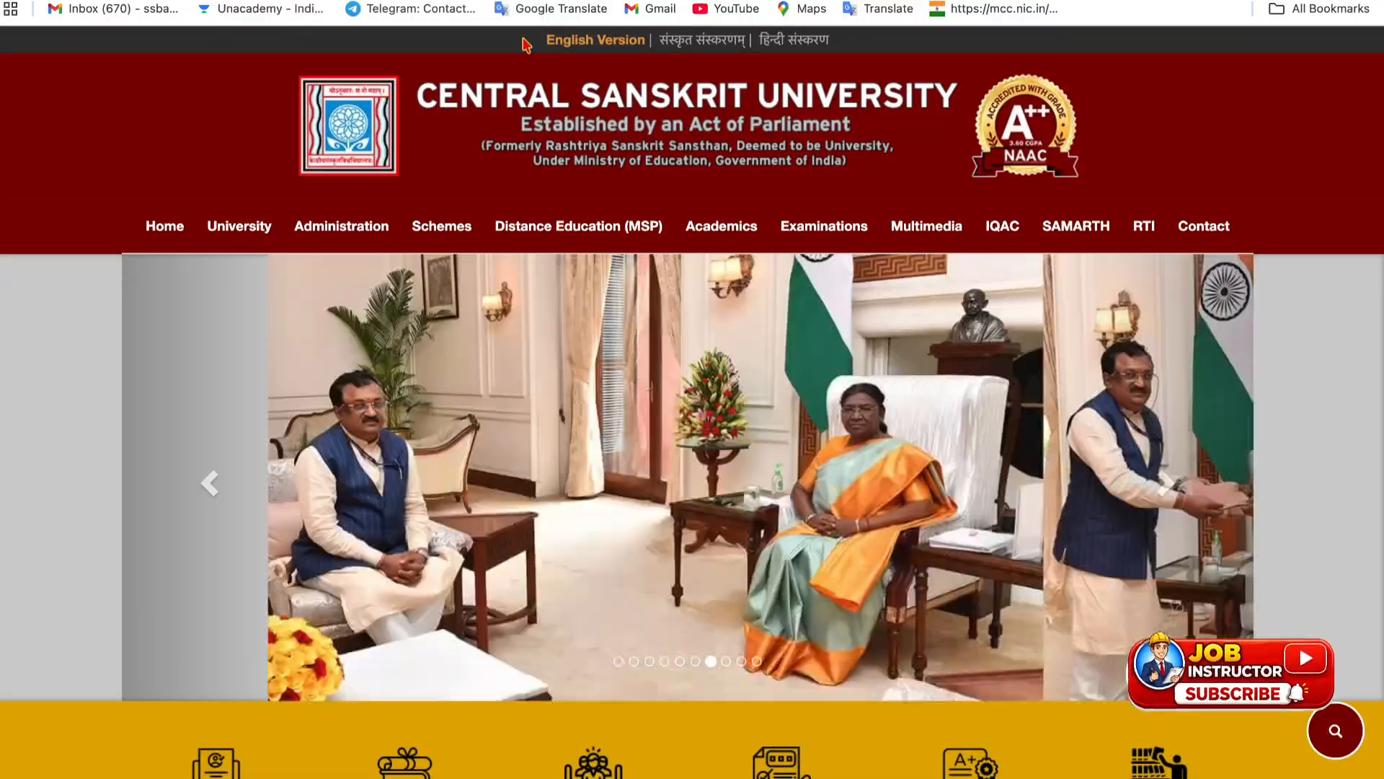
scroll(596, 267, down, 2)
scroll(594, 267, down, 5)
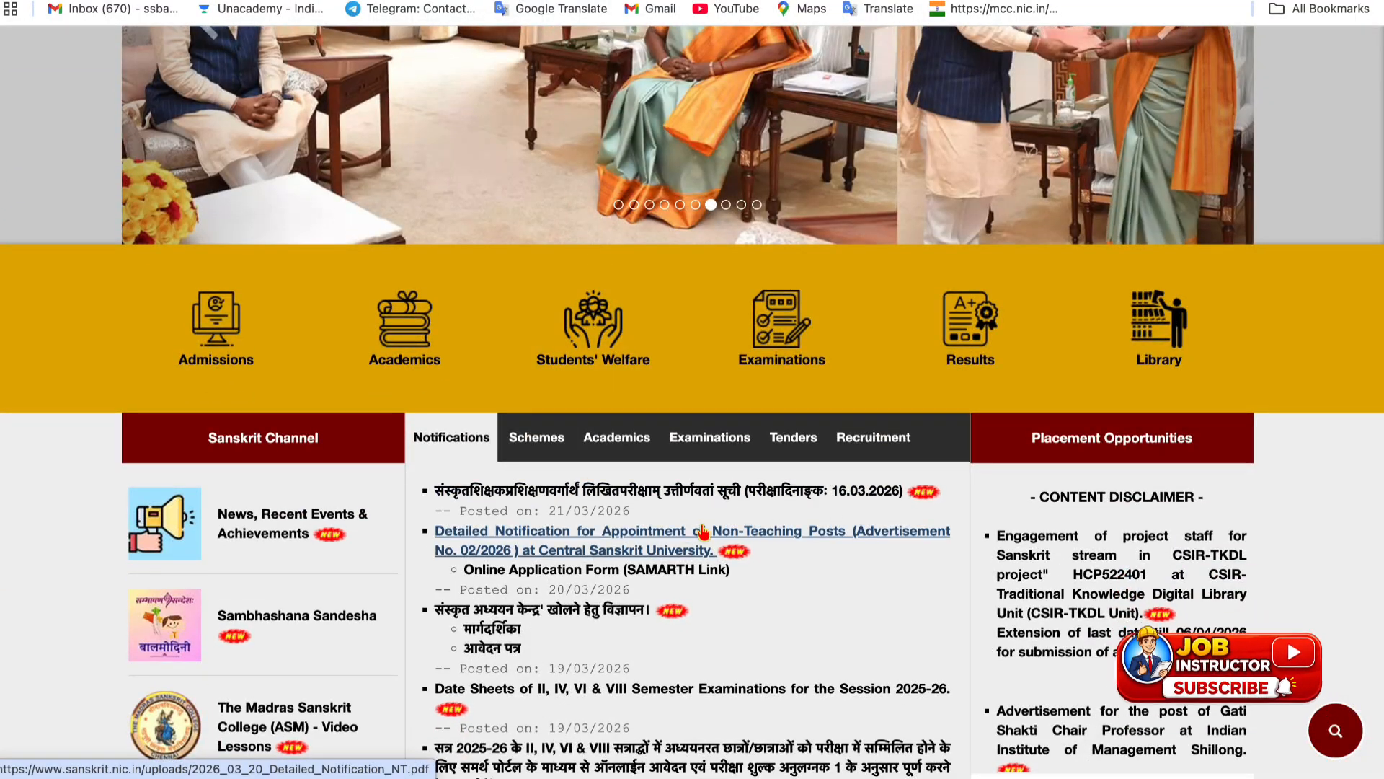
scroll(703, 532, down, 2)
scroll(793, 537, up, 3)
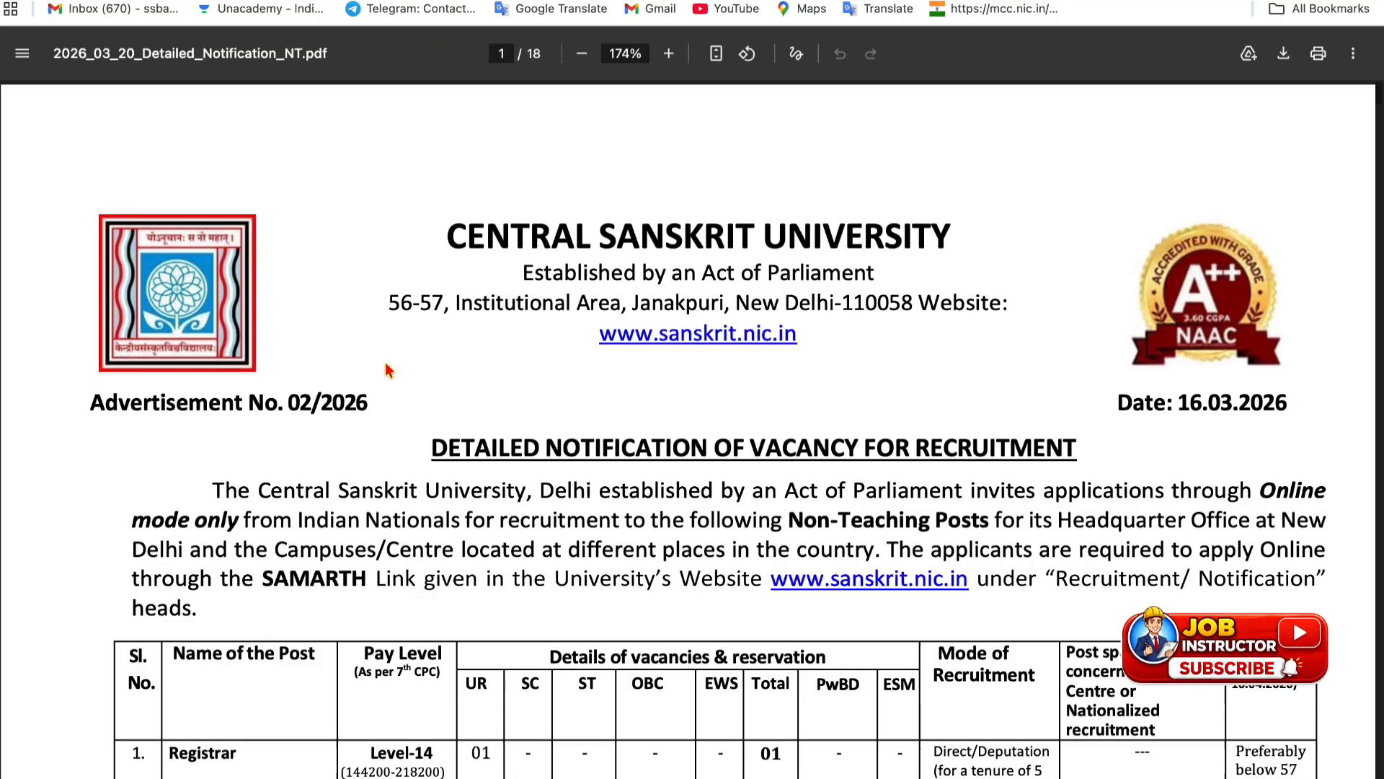
Review the vacancy table for each non-teaching post, covering pay level, category-wise vacancies, mode of recruitment, age limit and total vacancies.
scroll(385, 362, down, 3)
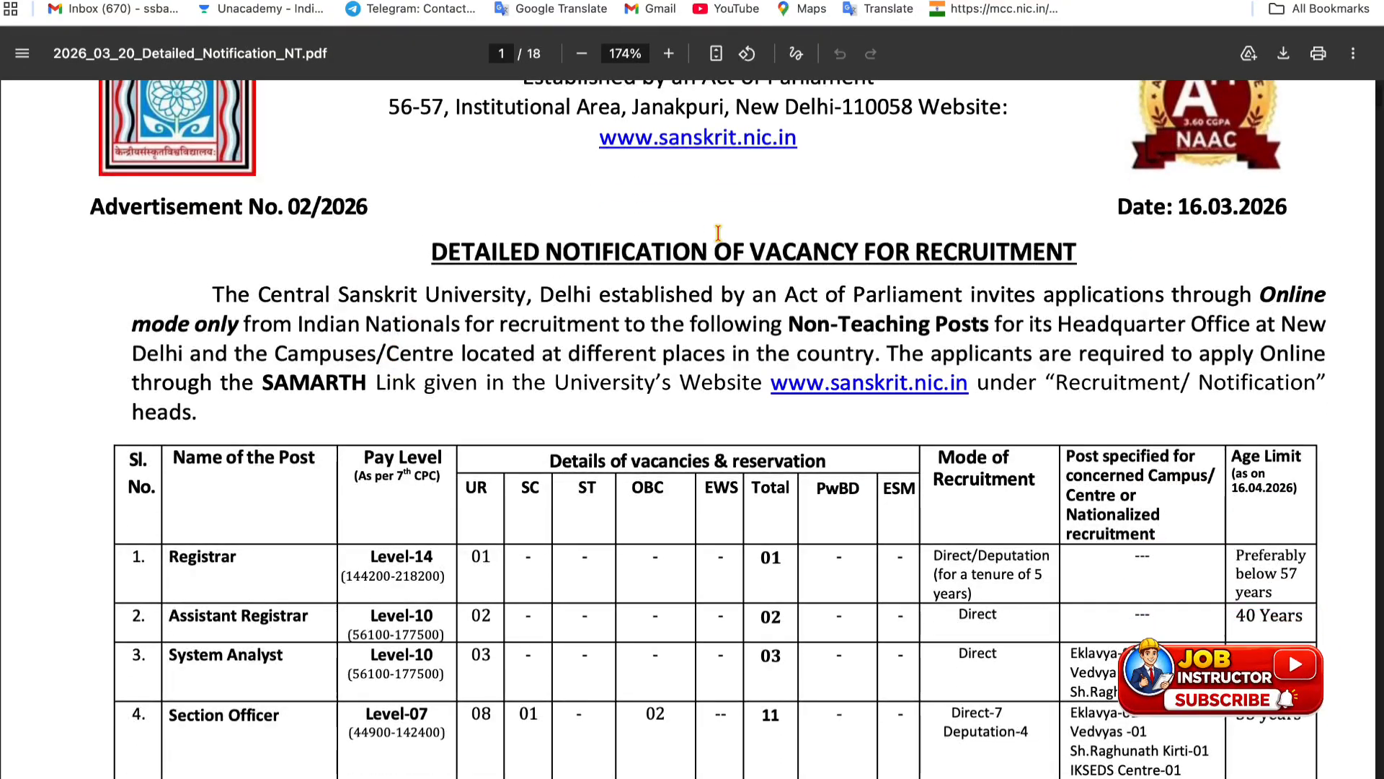
scroll(576, 326, down, 3)
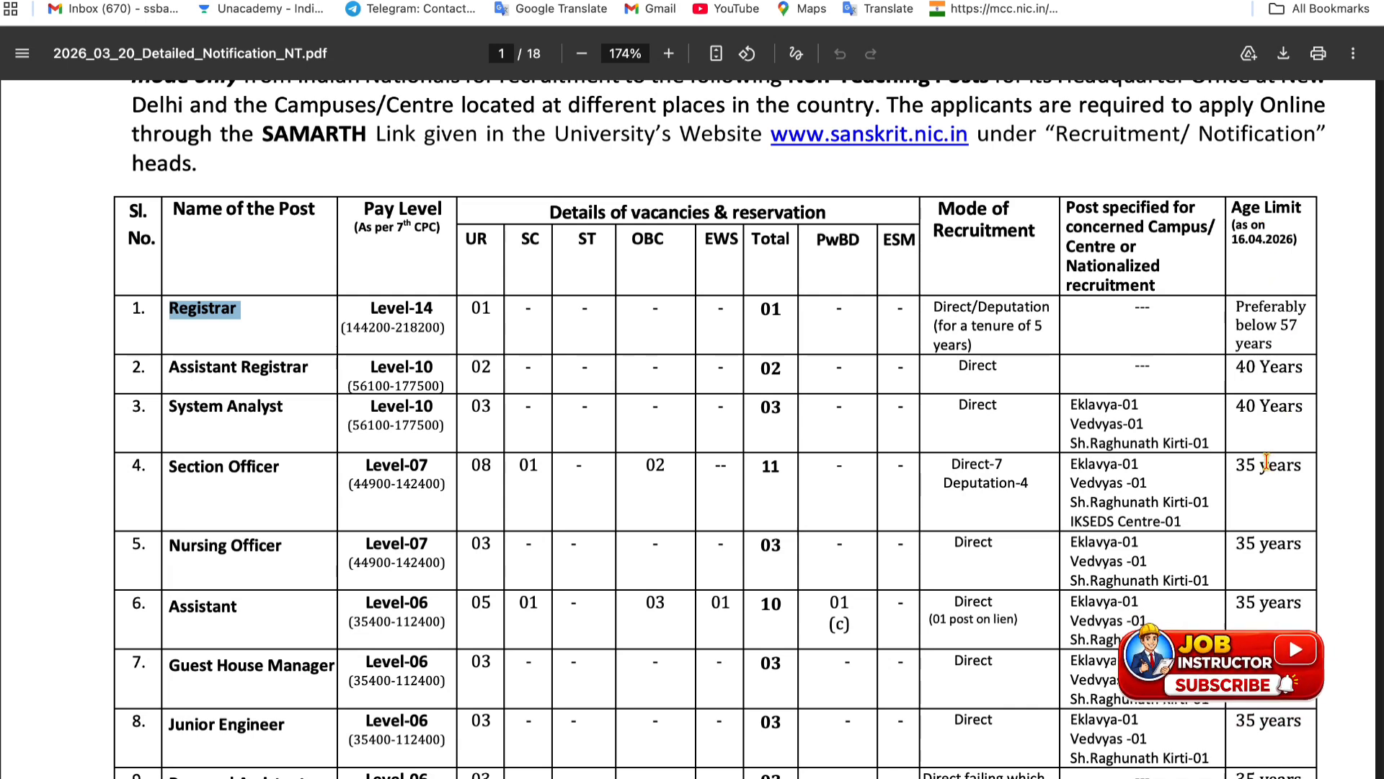
scroll(1242, 441, down, 2)
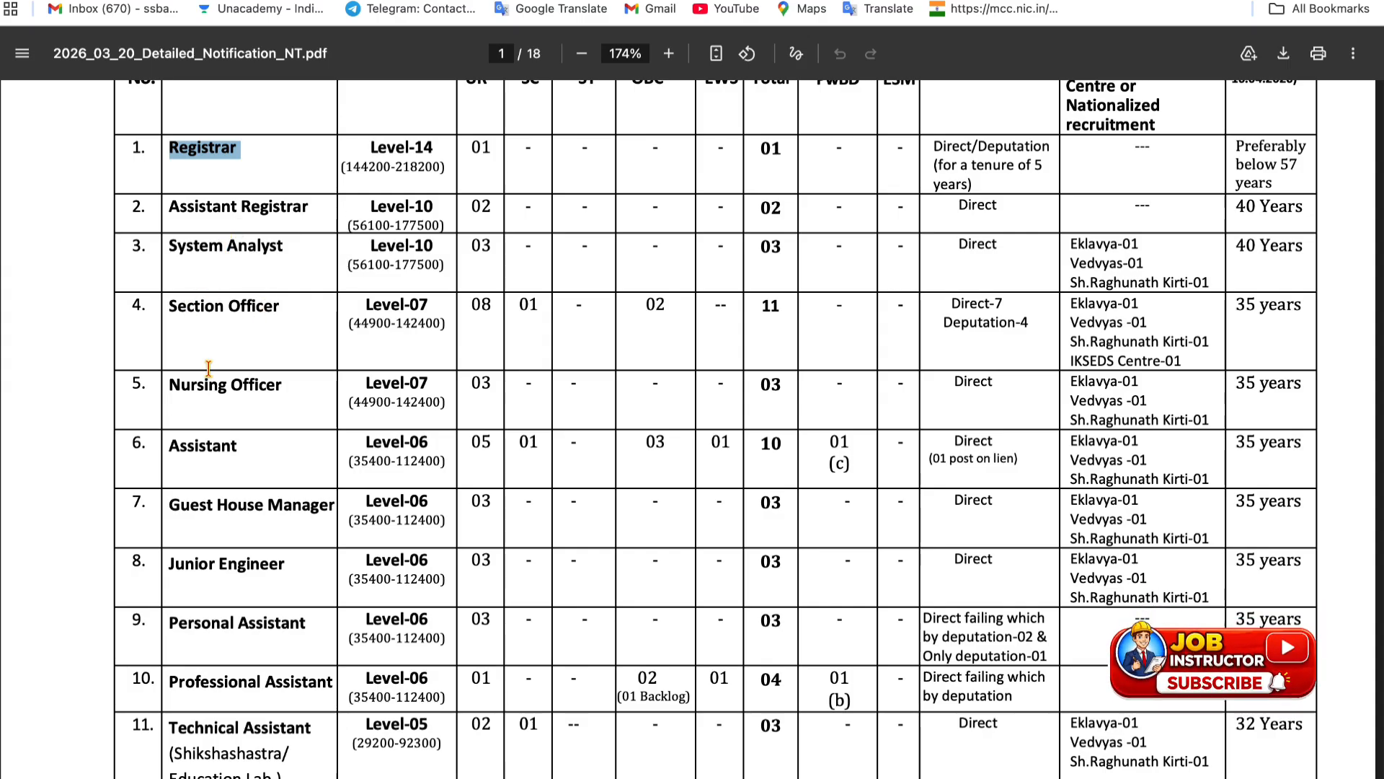
scroll(226, 459, down, 1)
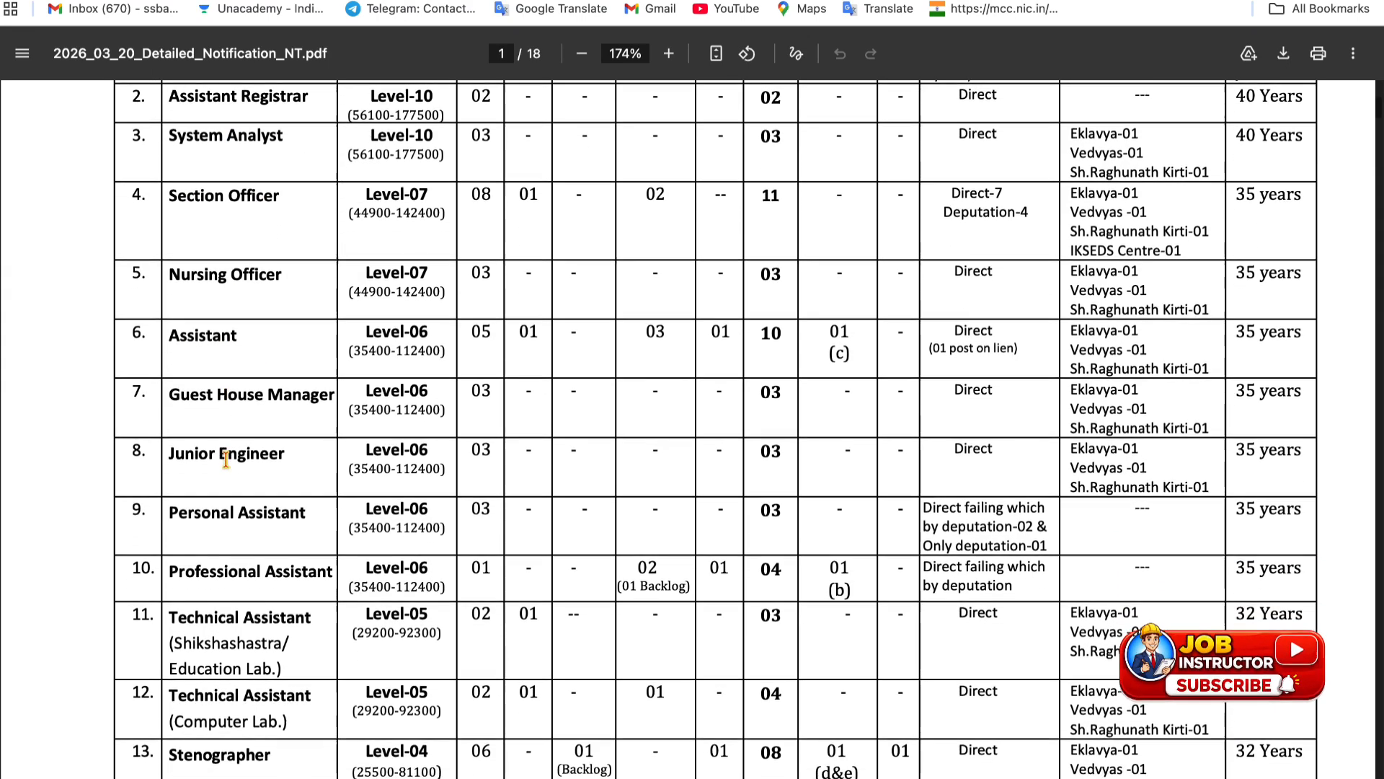
scroll(272, 398, down, 1)
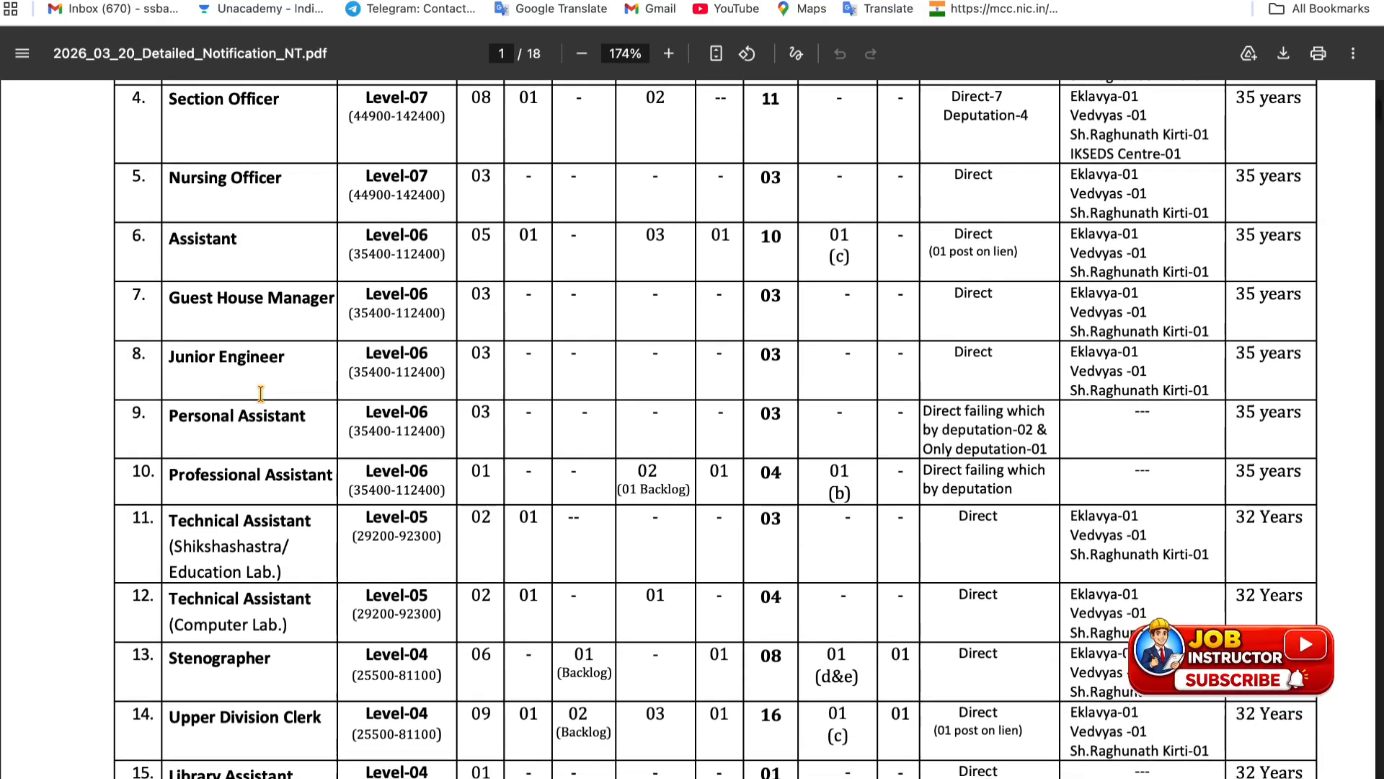
scroll(256, 433, down, 1)
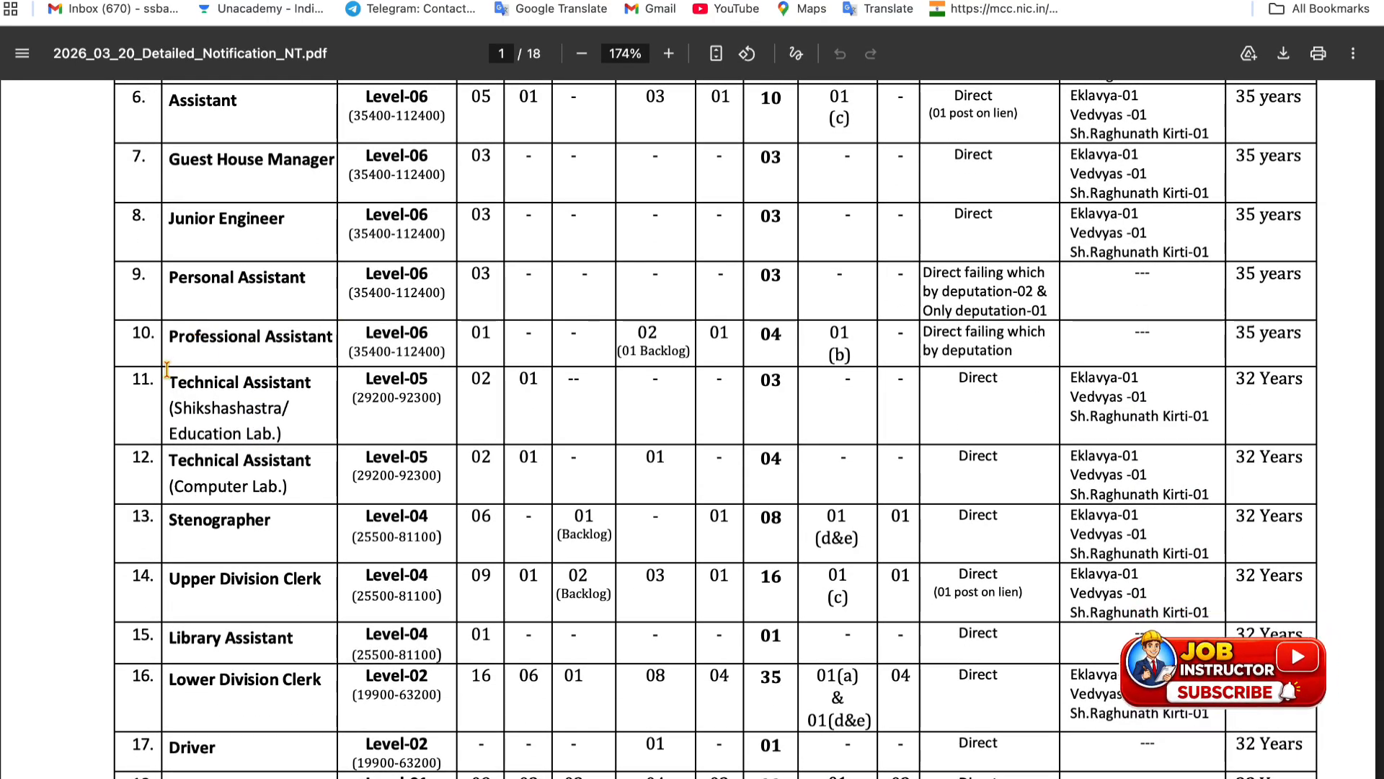
scroll(280, 397, down, 1)
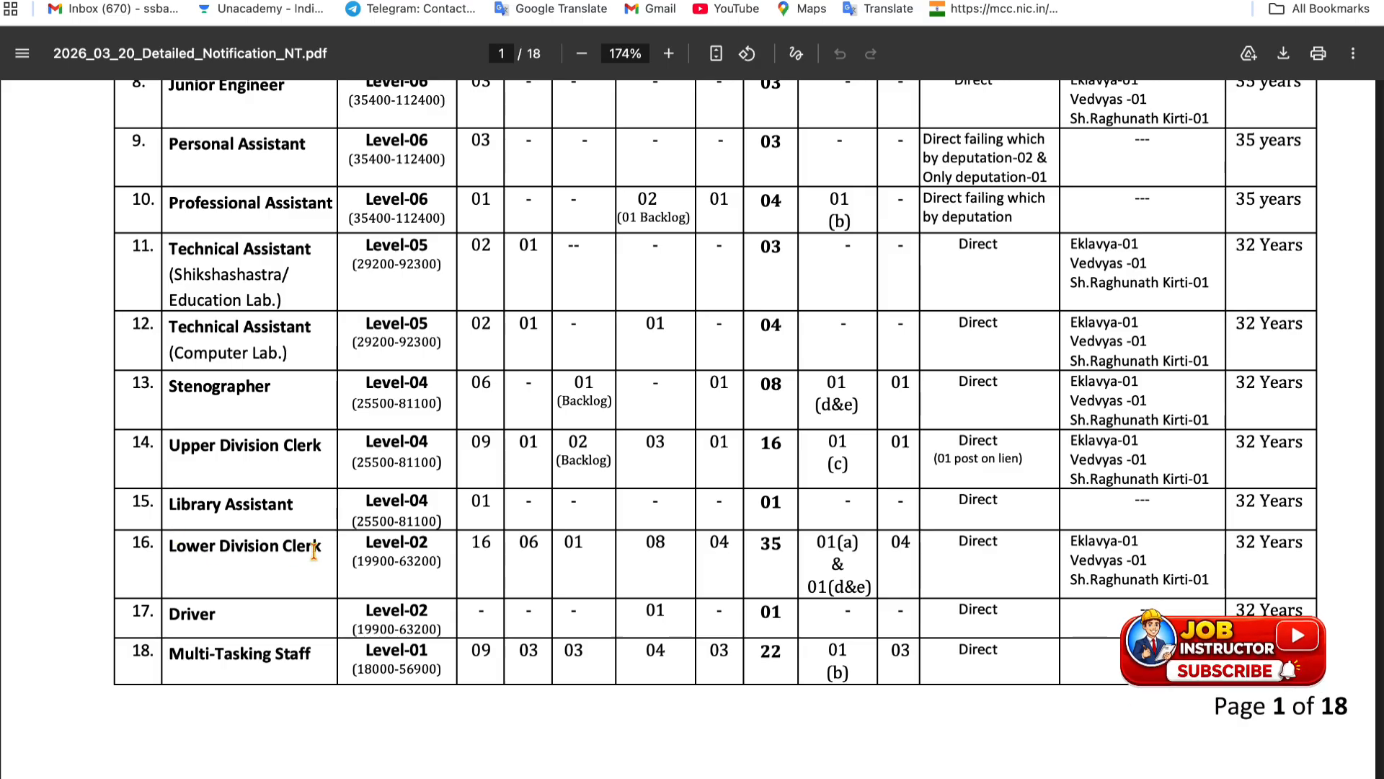
scroll(225, 659, down, 3)
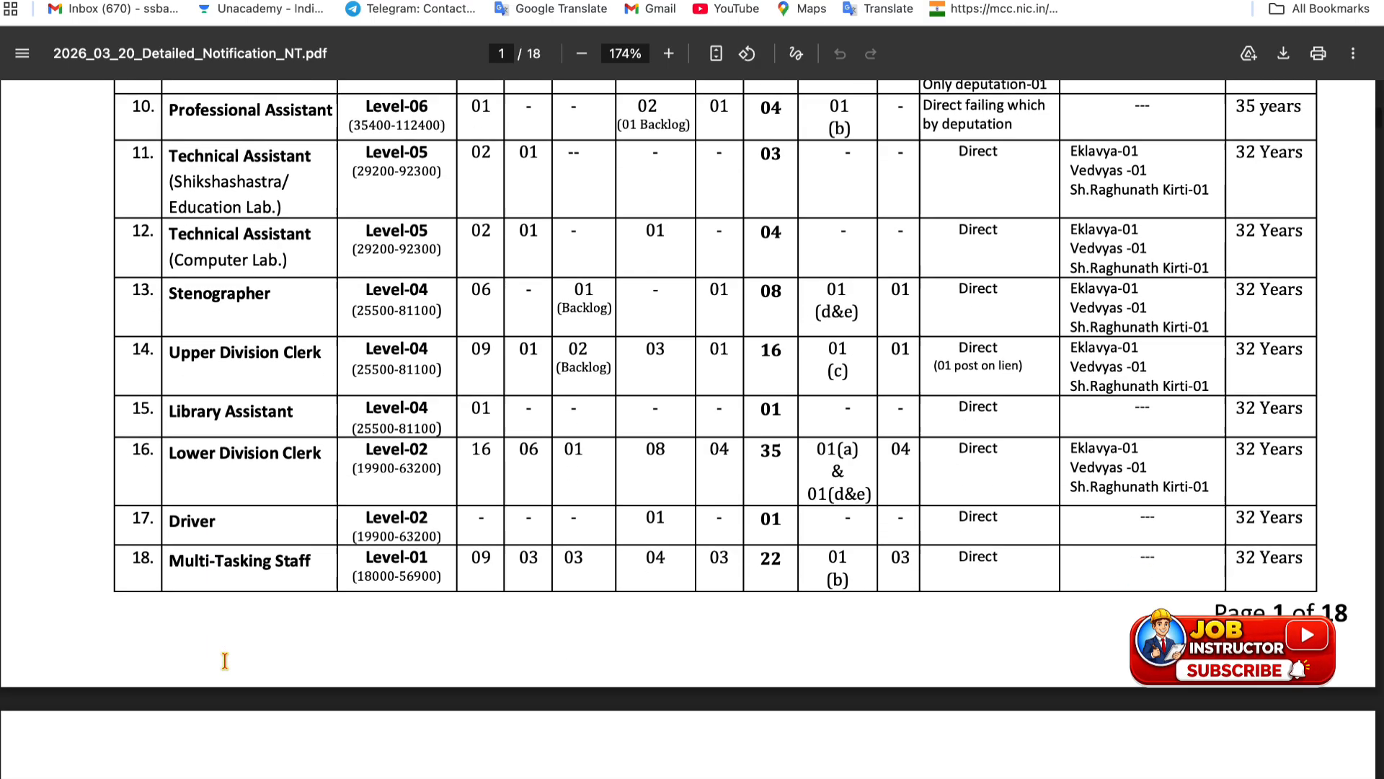
scroll(225, 667, down, 1)
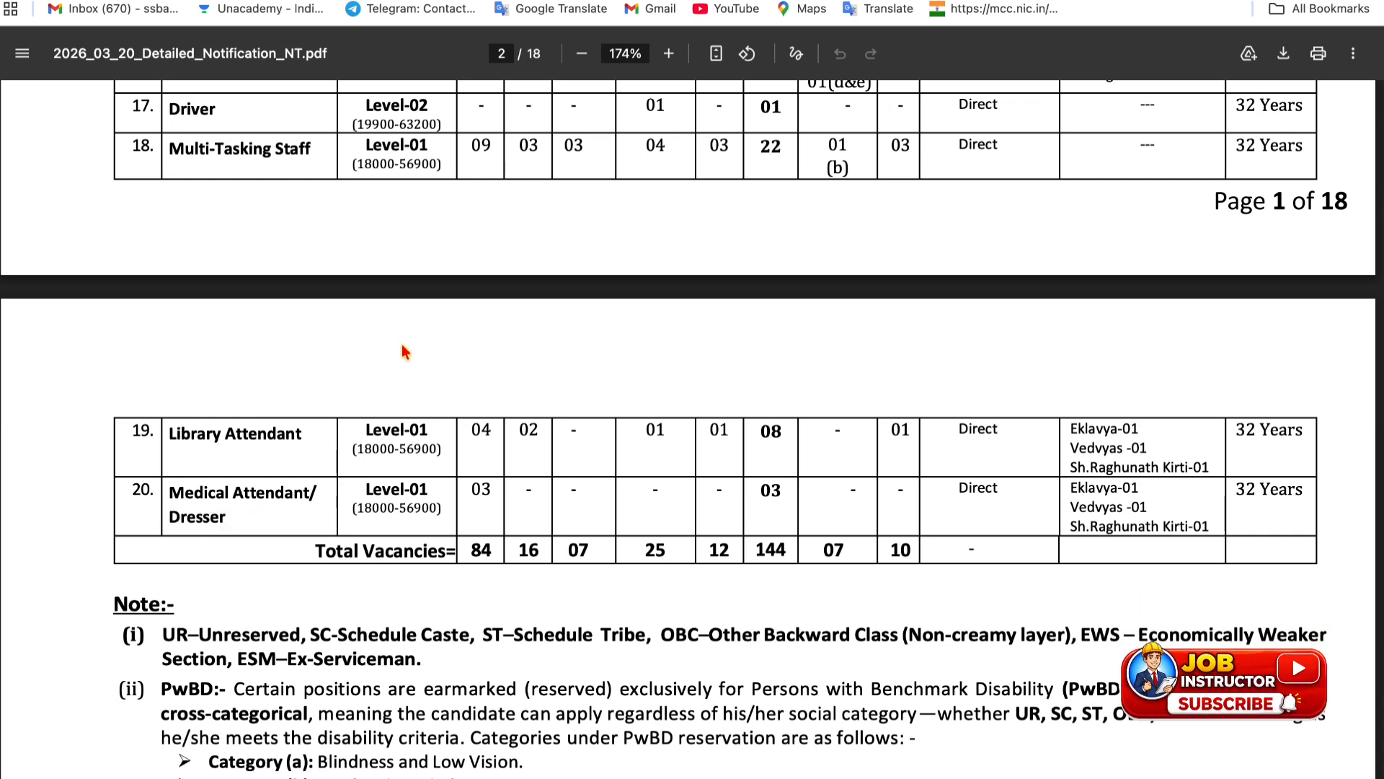
scroll(401, 180, up, 1)
scroll(676, 298, down, 1)
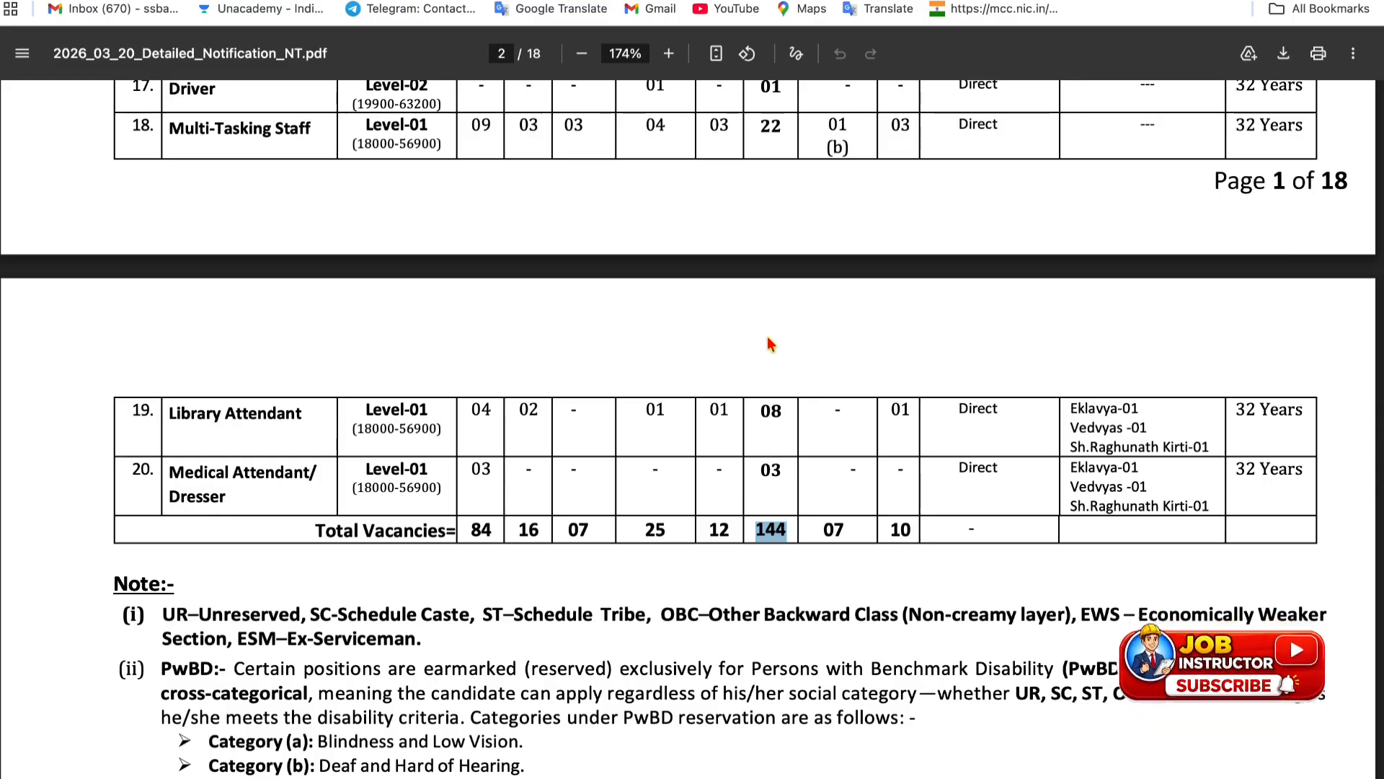
scroll(759, 327, up, 15)
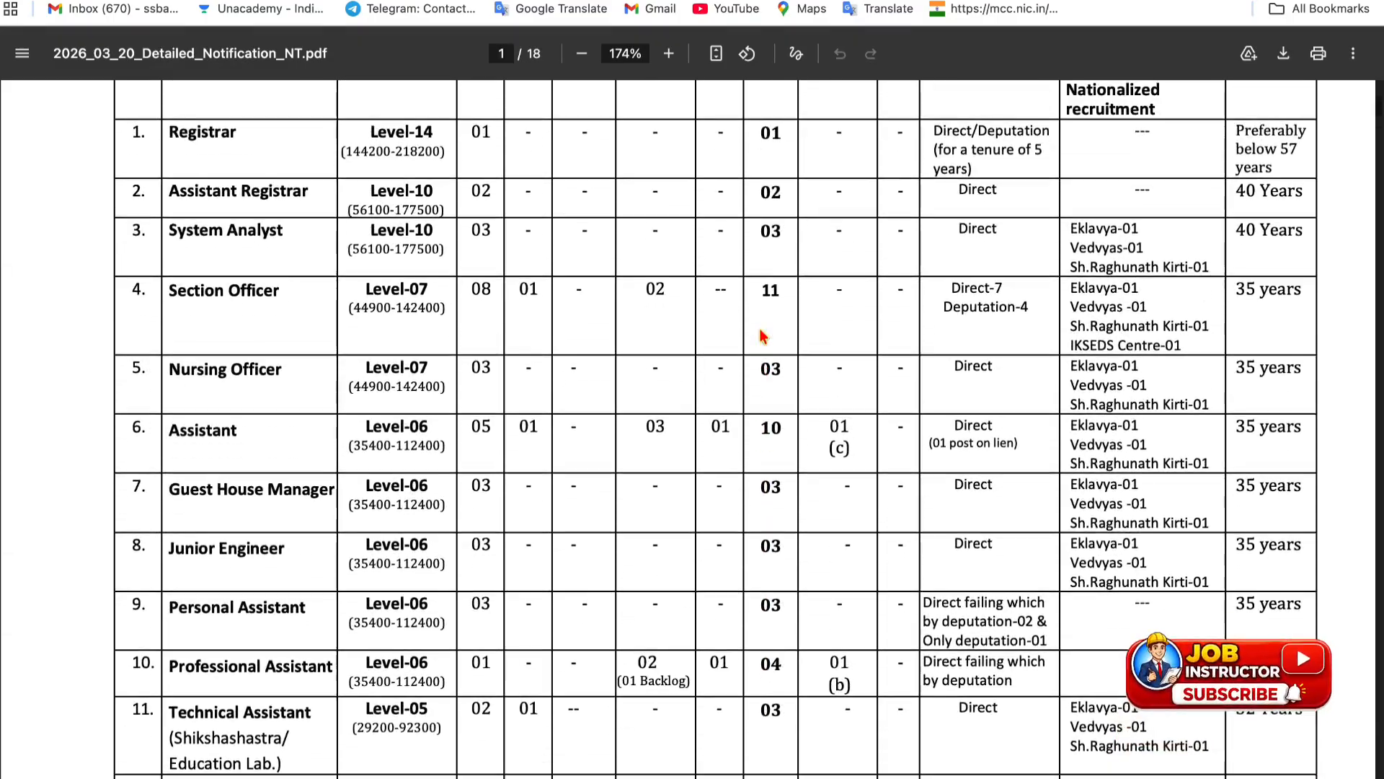
Examine the notification's important notes on submission dates and hard copies, and the application fees by pay level and category.
scroll(759, 328, down, 15)
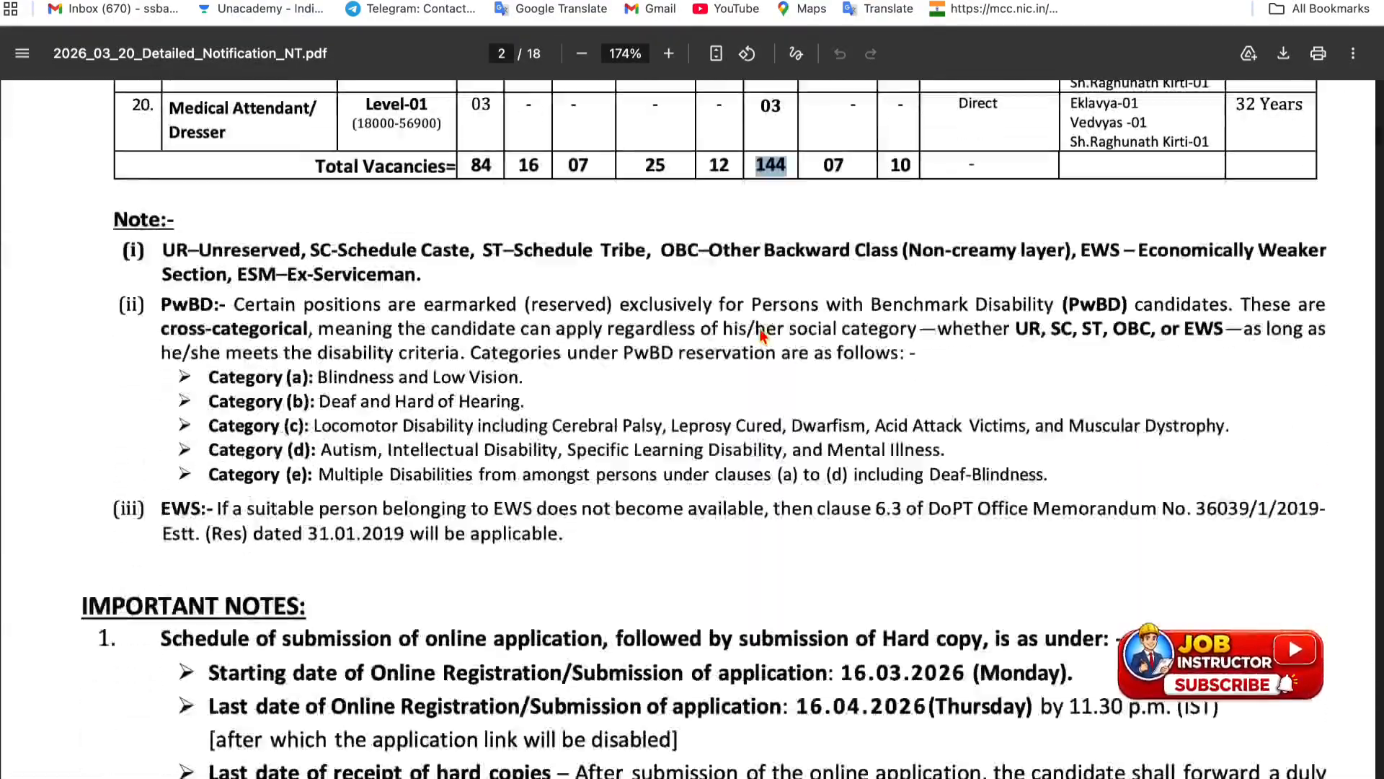
scroll(759, 328, down, 10)
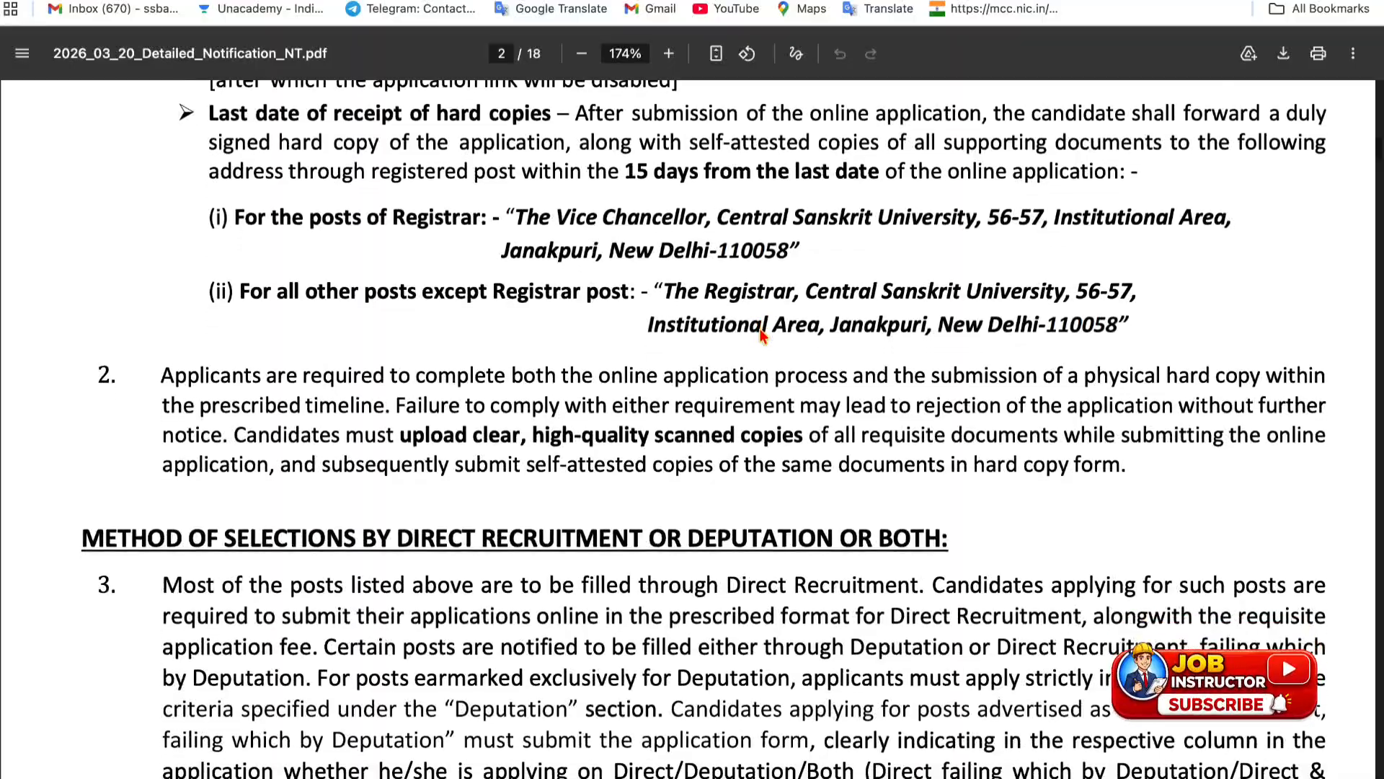
scroll(761, 333, up, 5)
scroll(761, 333, down, 12)
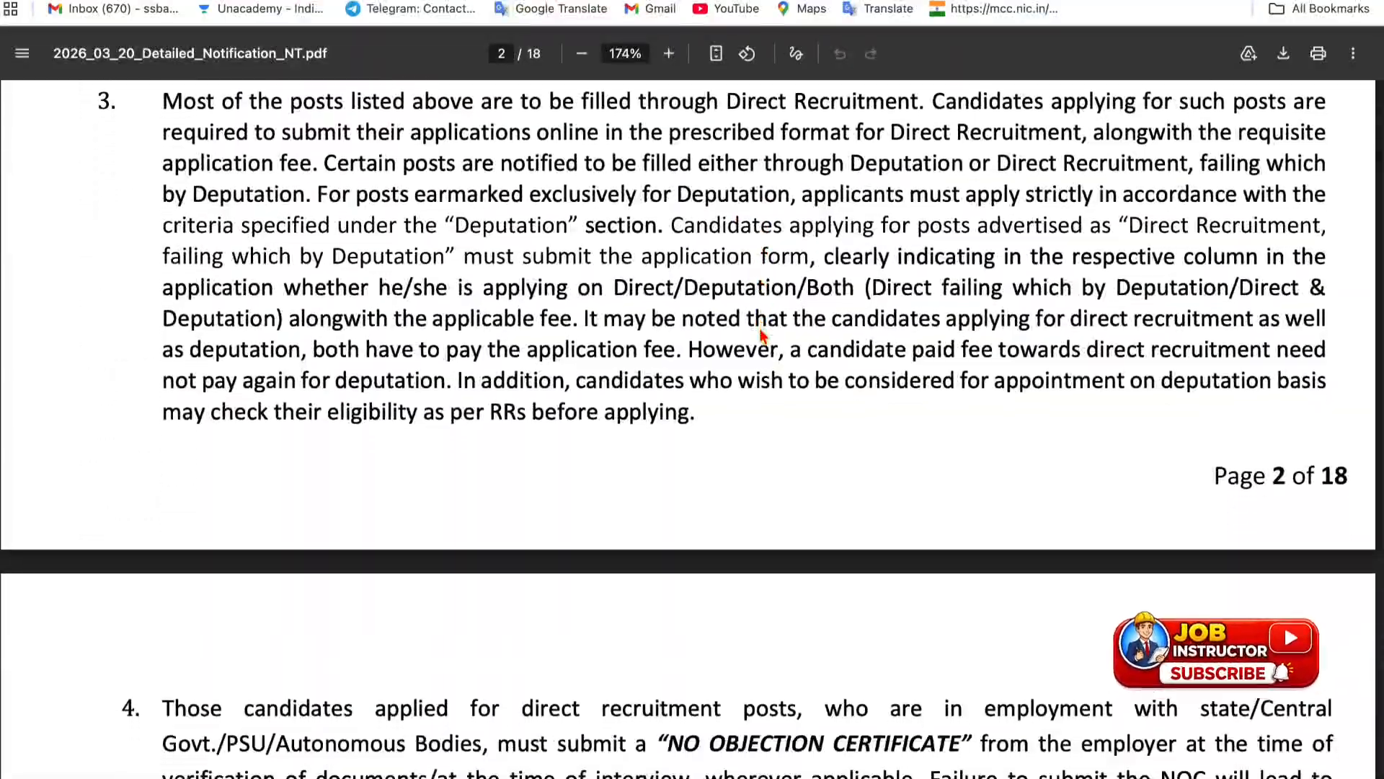
scroll(761, 333, down, 20)
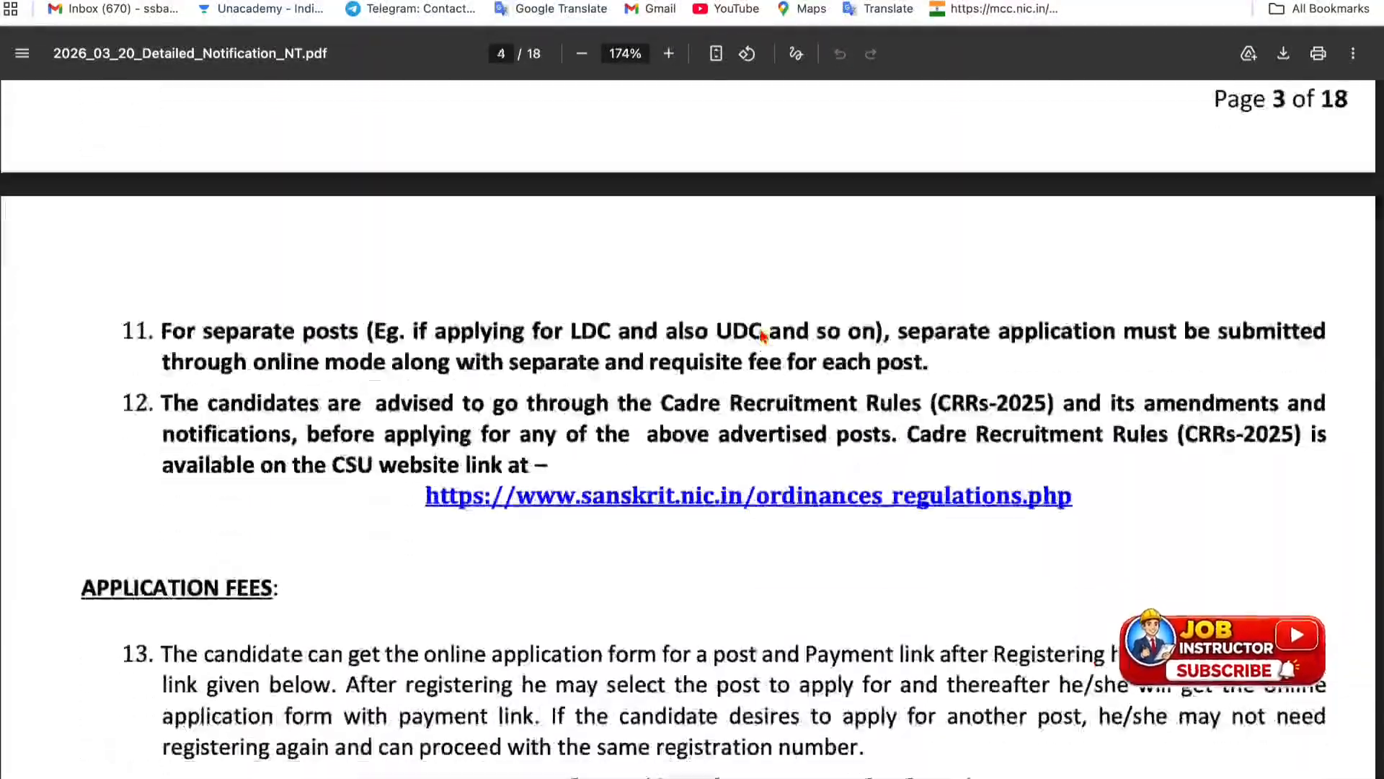
scroll(760, 333, down, 13)
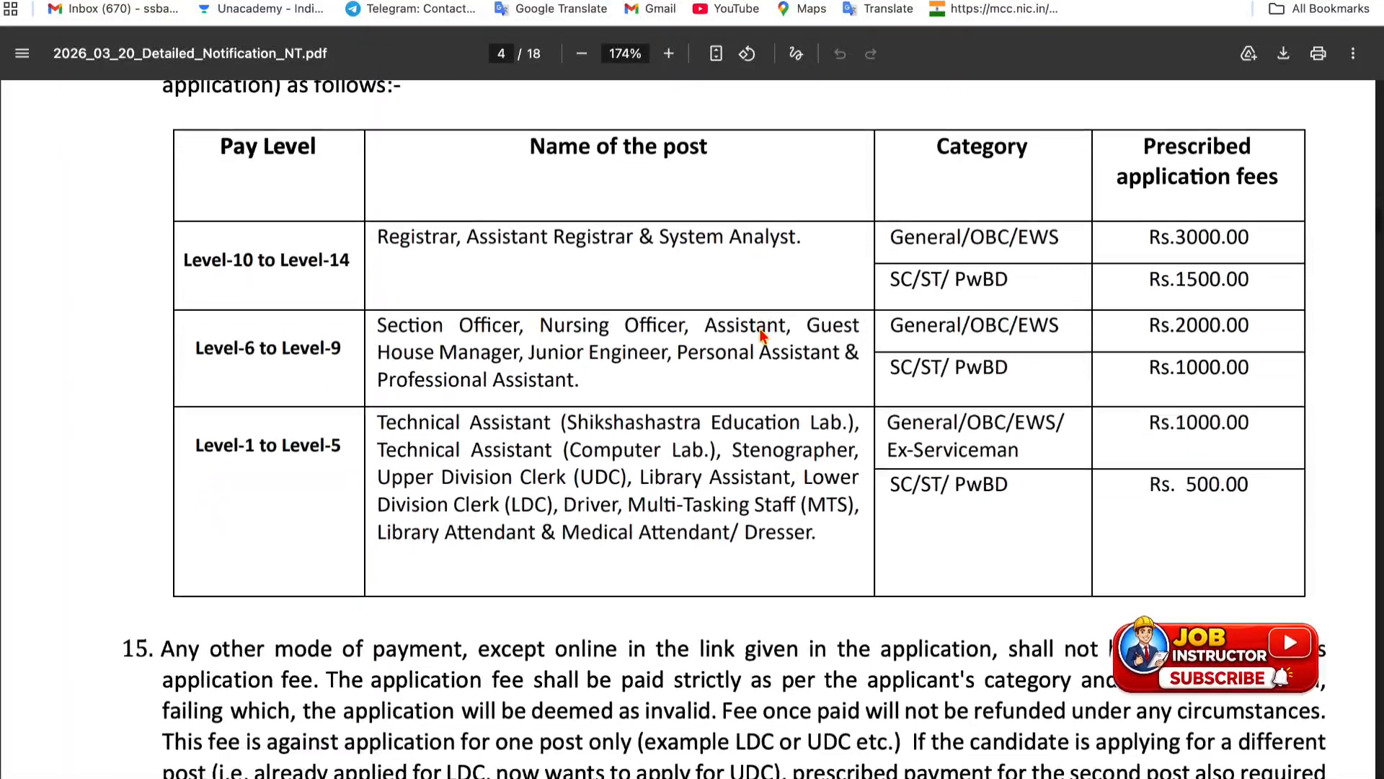
scroll(763, 336, down, 1)
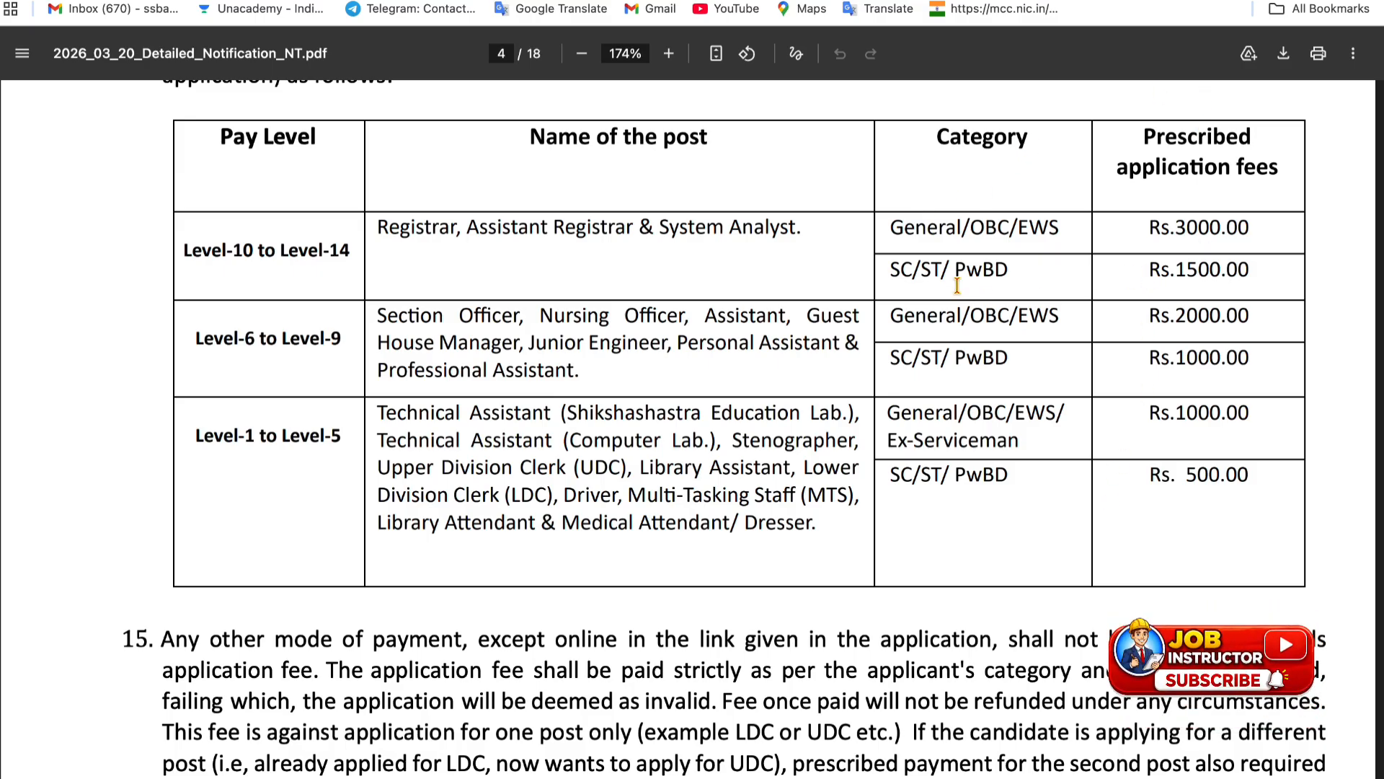
Skim the reservation, age relaxation, deputation and general guidelines through to the Registrar's essential qualifications on page 13.
scroll(1140, 346, down, 15)
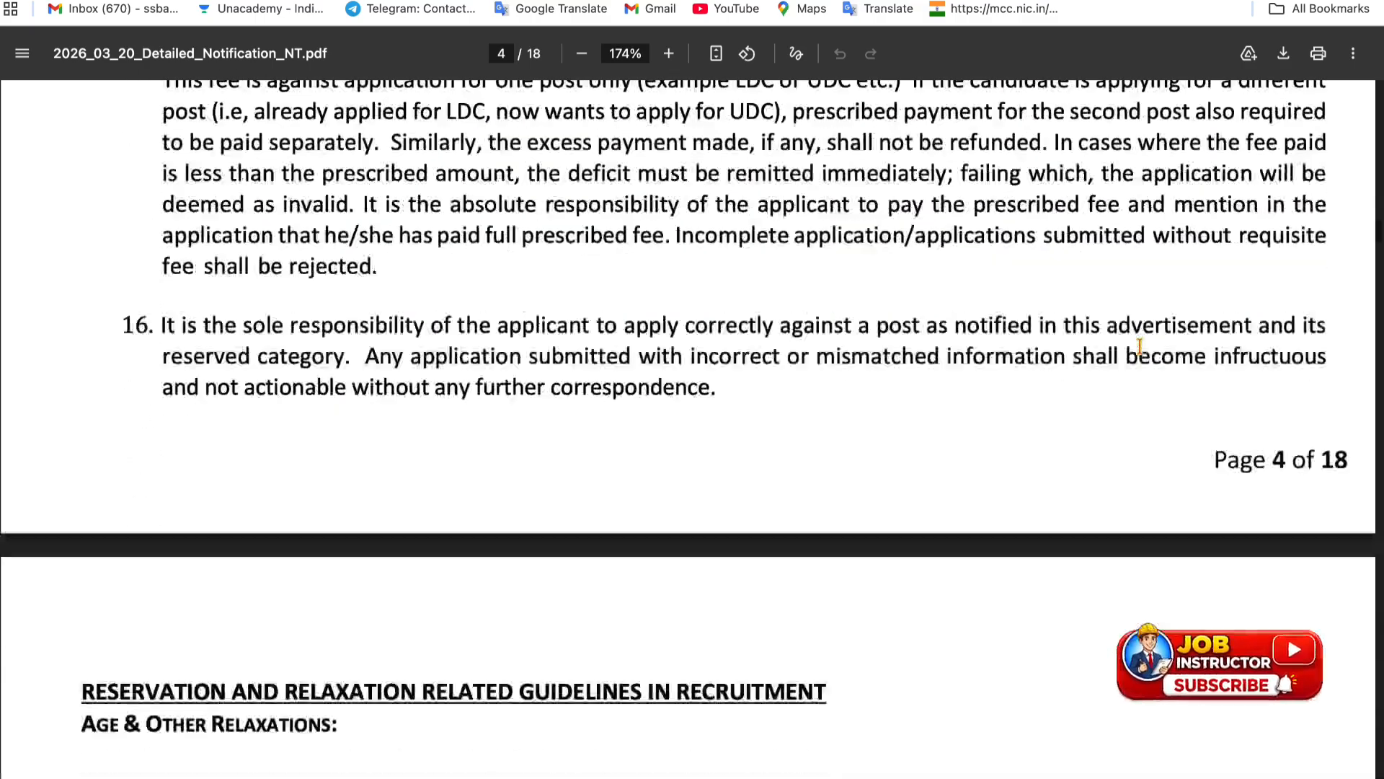
scroll(1139, 346, down, 15)
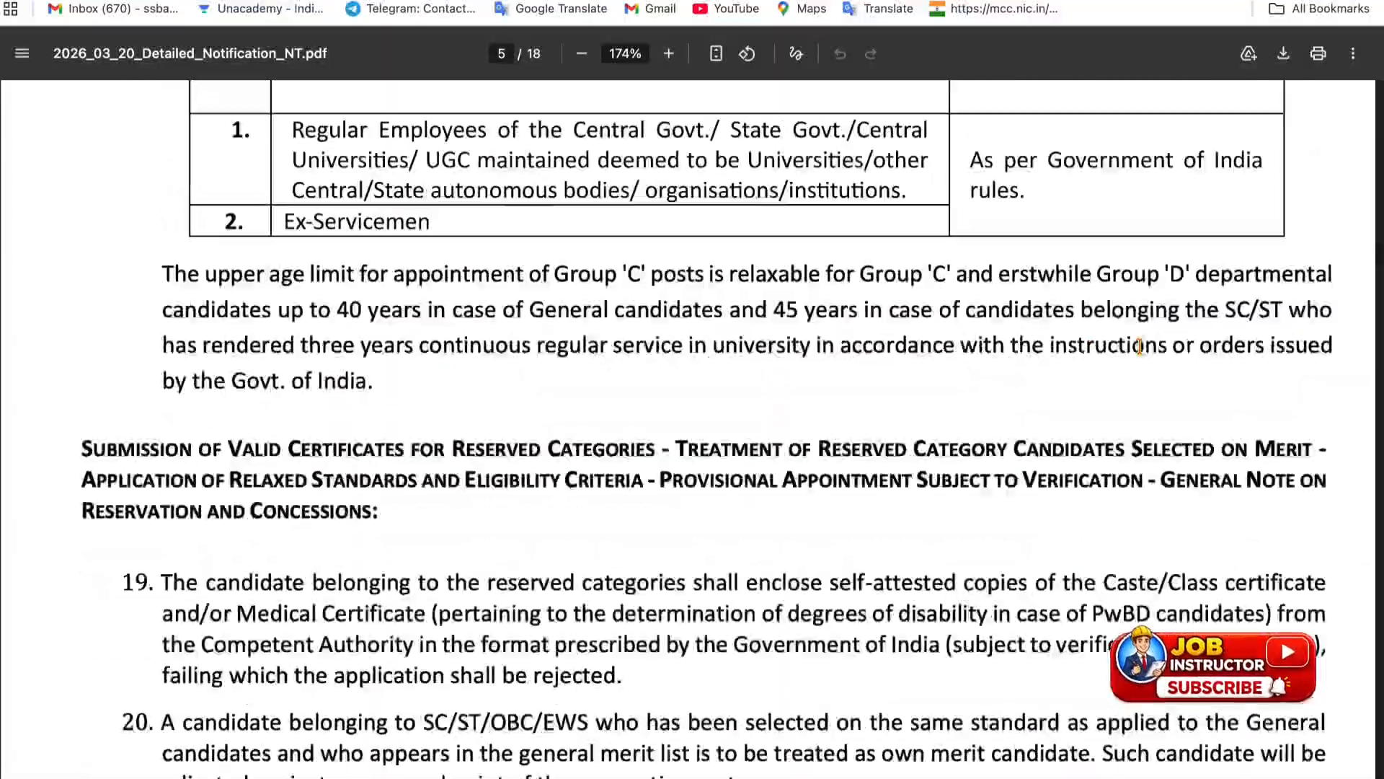
scroll(1139, 347, down, 20)
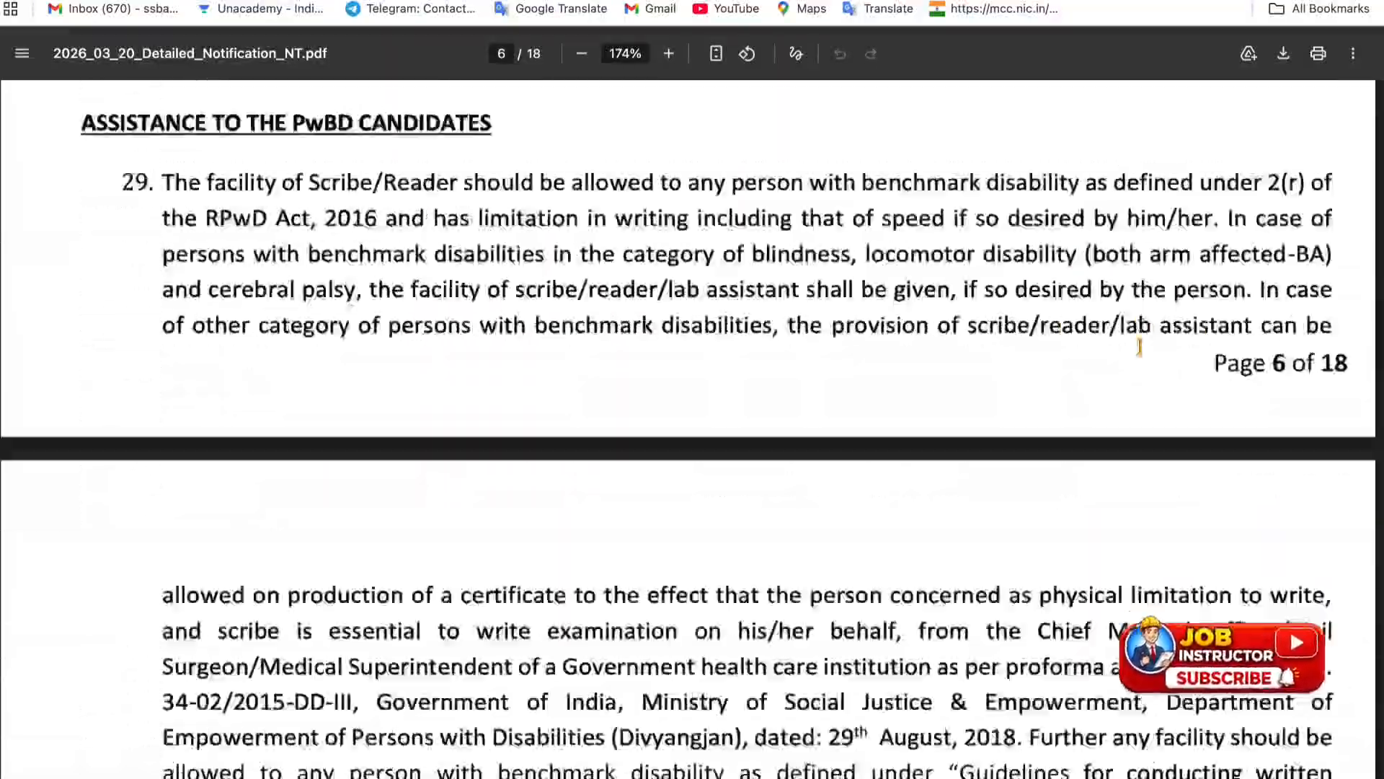
scroll(1140, 347, down, 20)
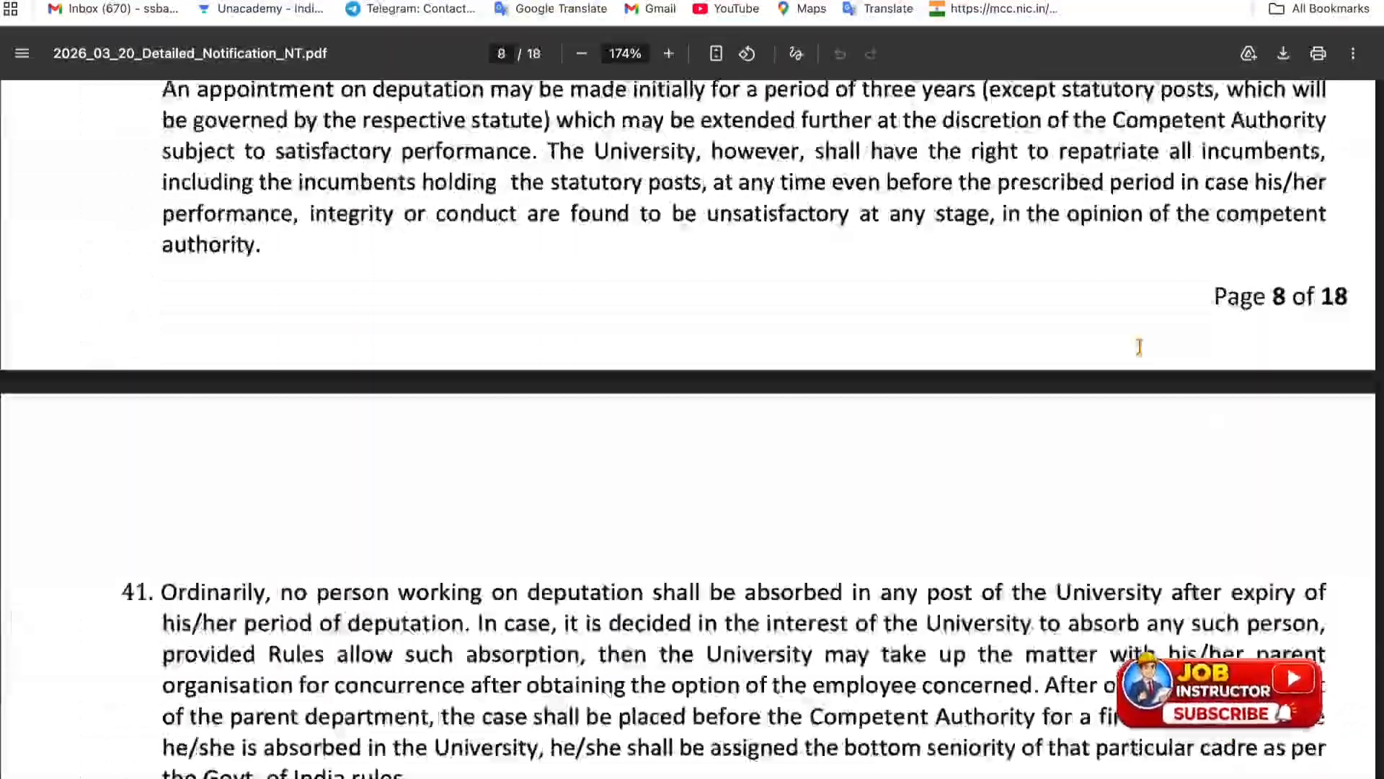
scroll(1140, 347, up, 8)
scroll(1140, 347, down, 20)
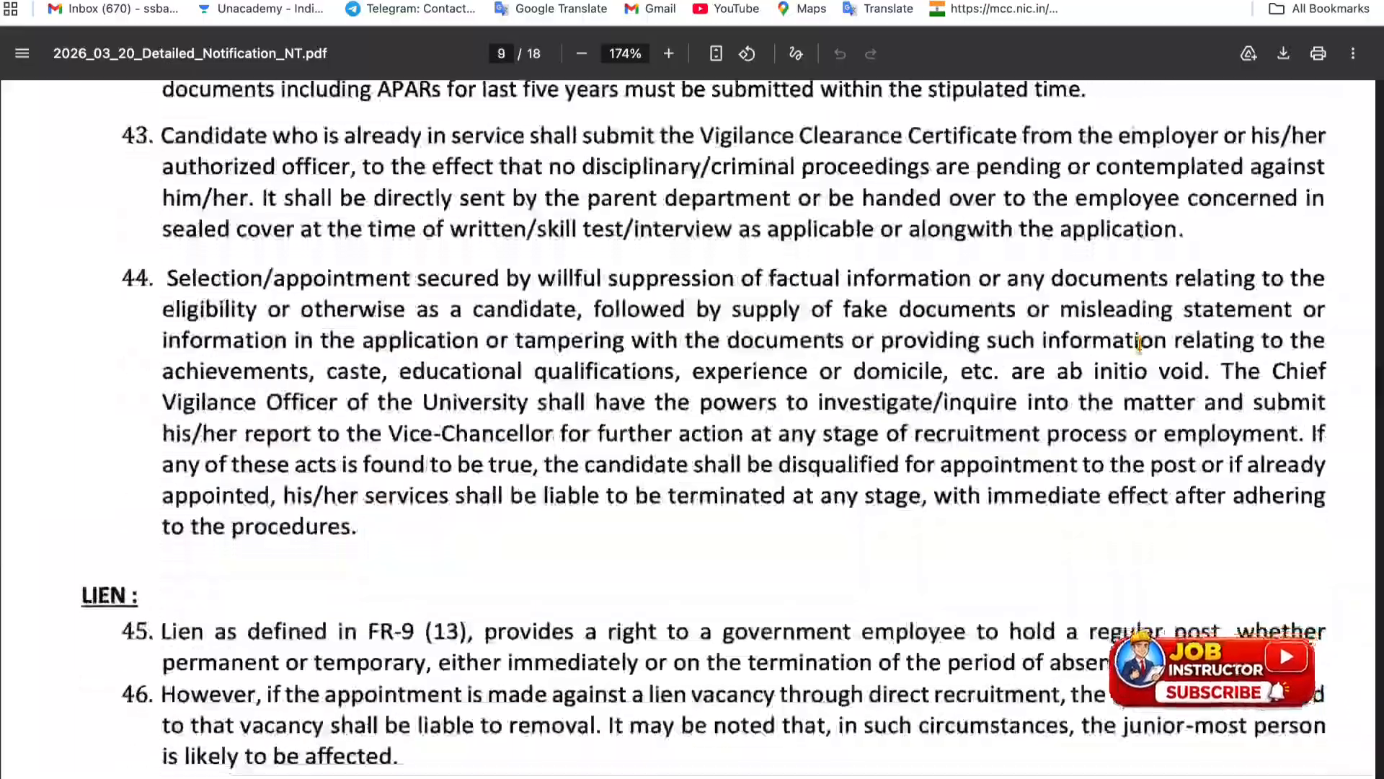
scroll(1140, 347, down, 20)
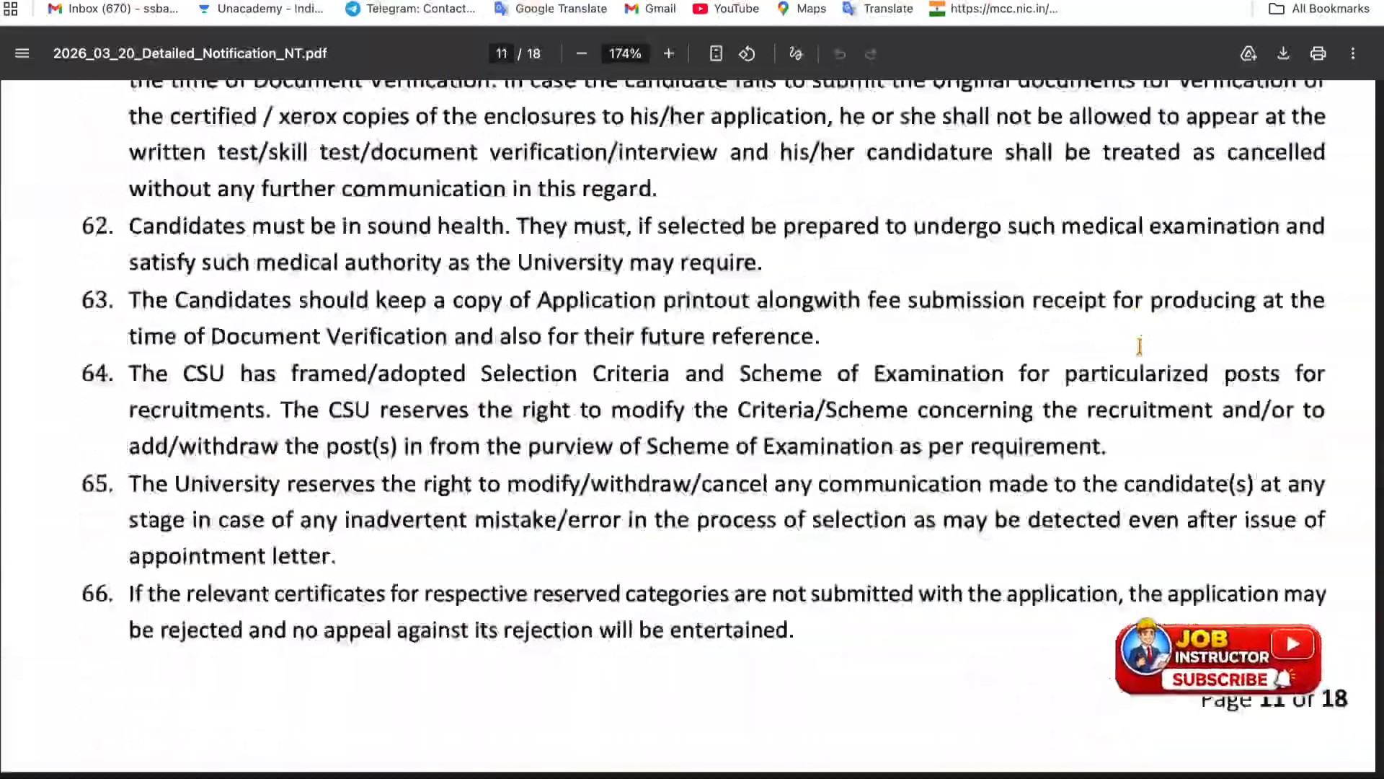
scroll(1140, 347, down, 12)
scroll(1137, 346, up, 11)
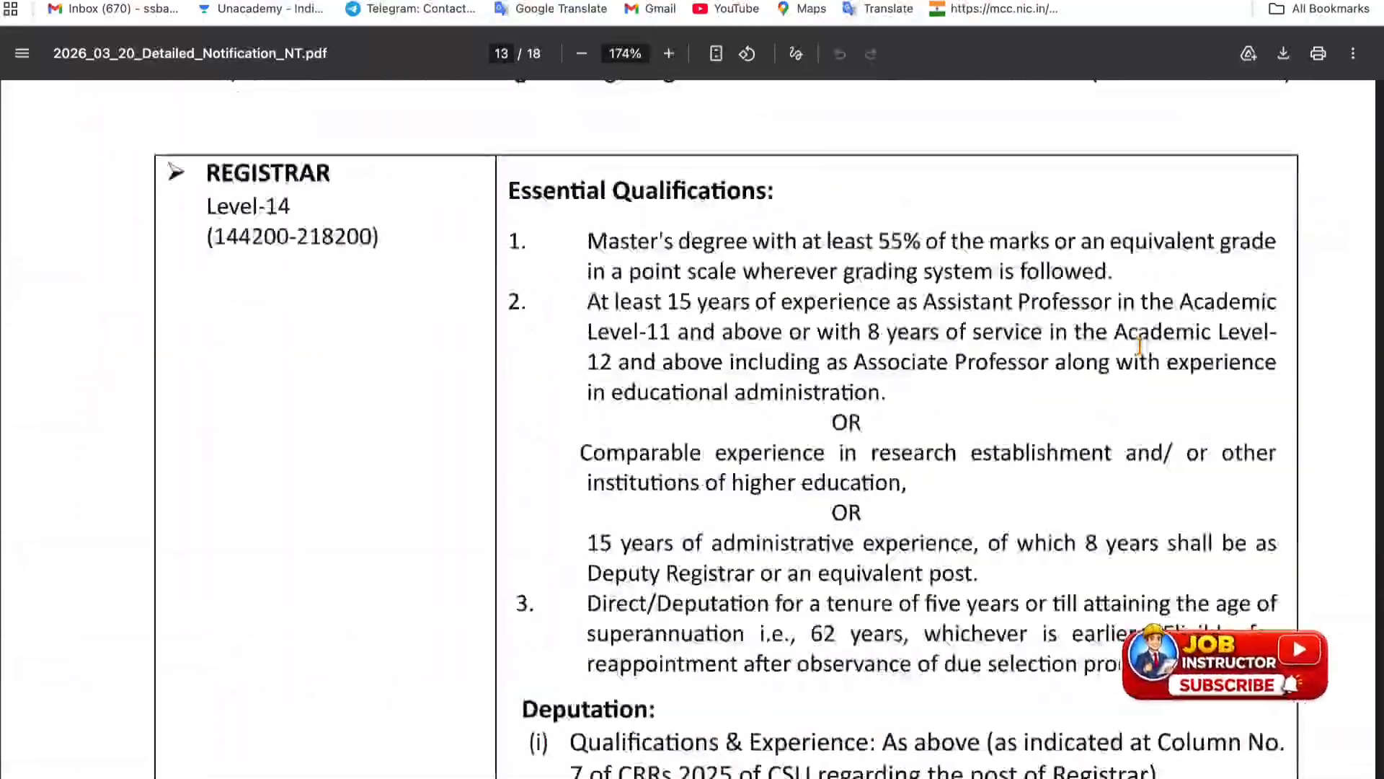
Review the essential qualifications and deputation criteria on pages 13 to 15, from Registrar through Personal Assistant.
scroll(1137, 346, down, 2)
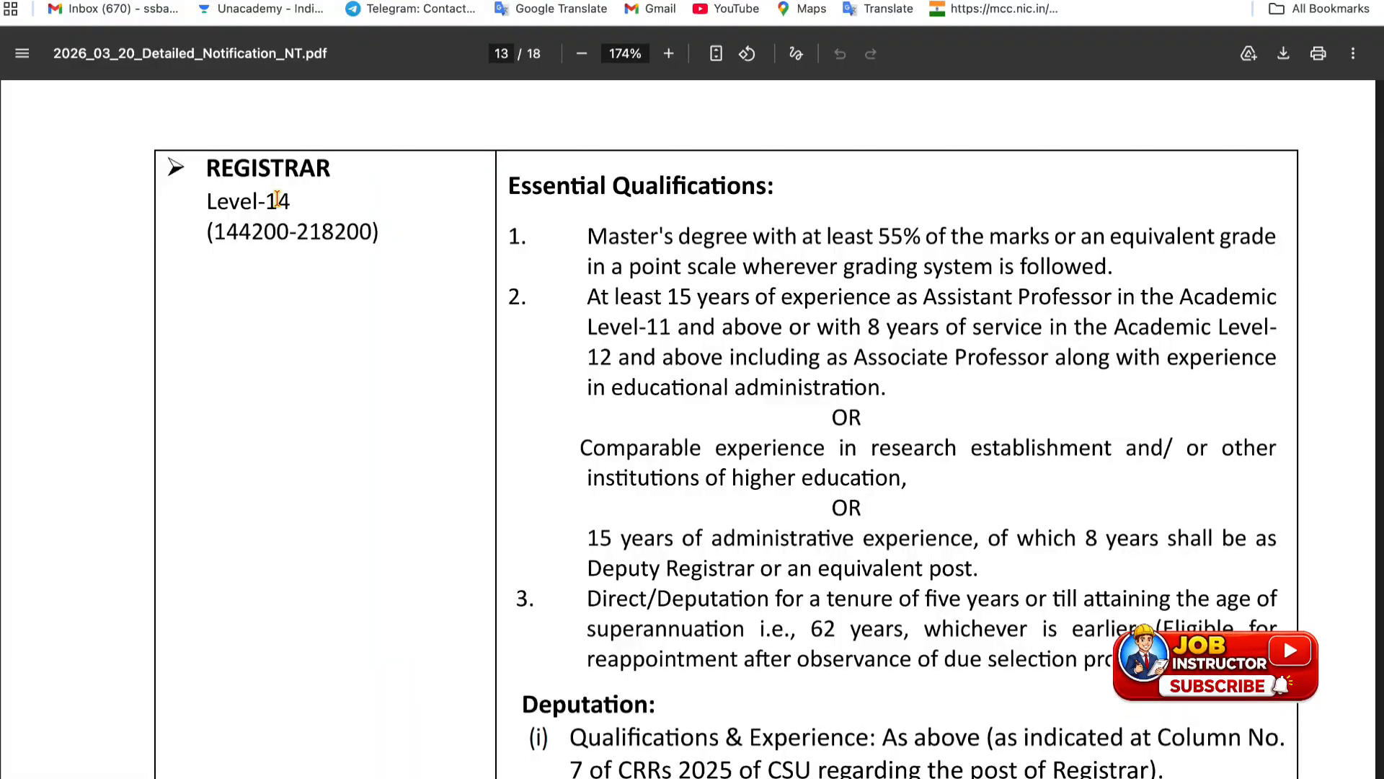
scroll(675, 339, down, 5)
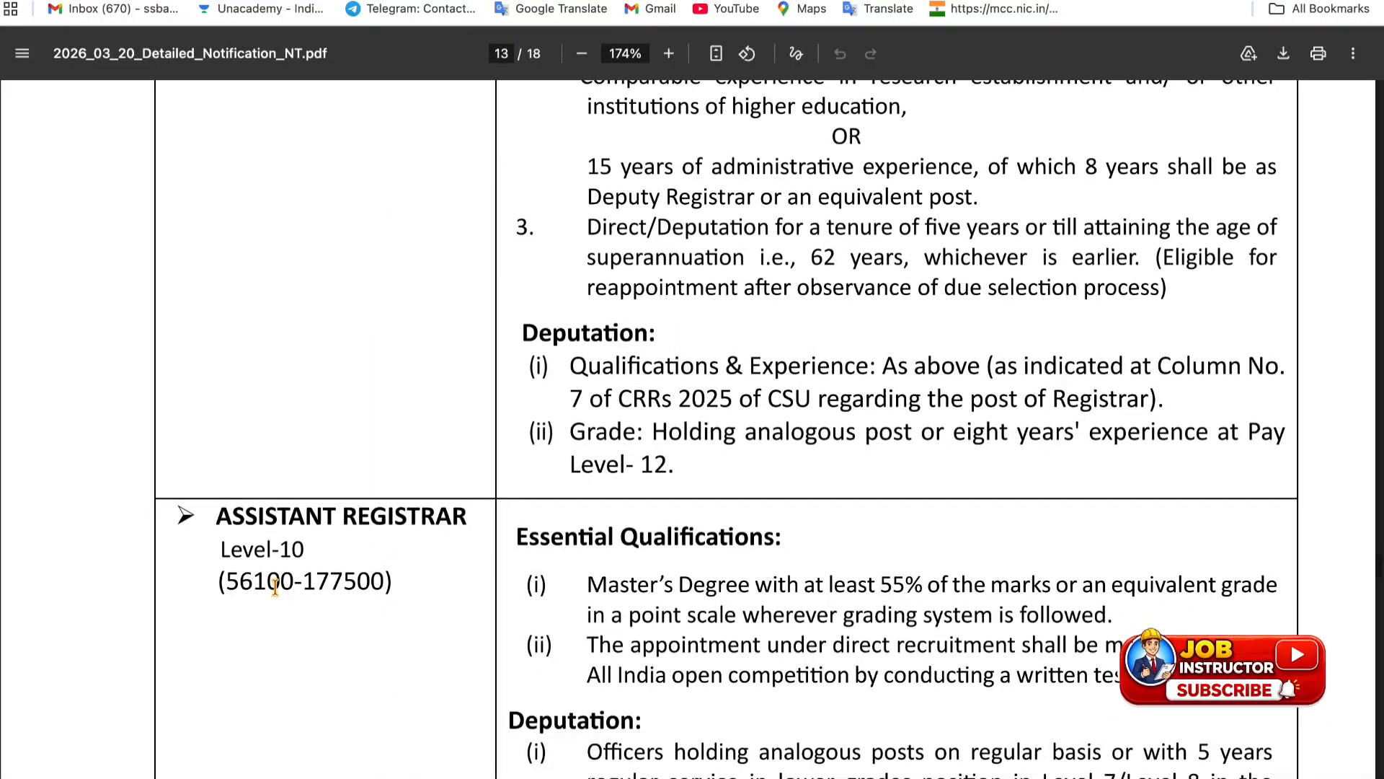
scroll(642, 591, down, 16)
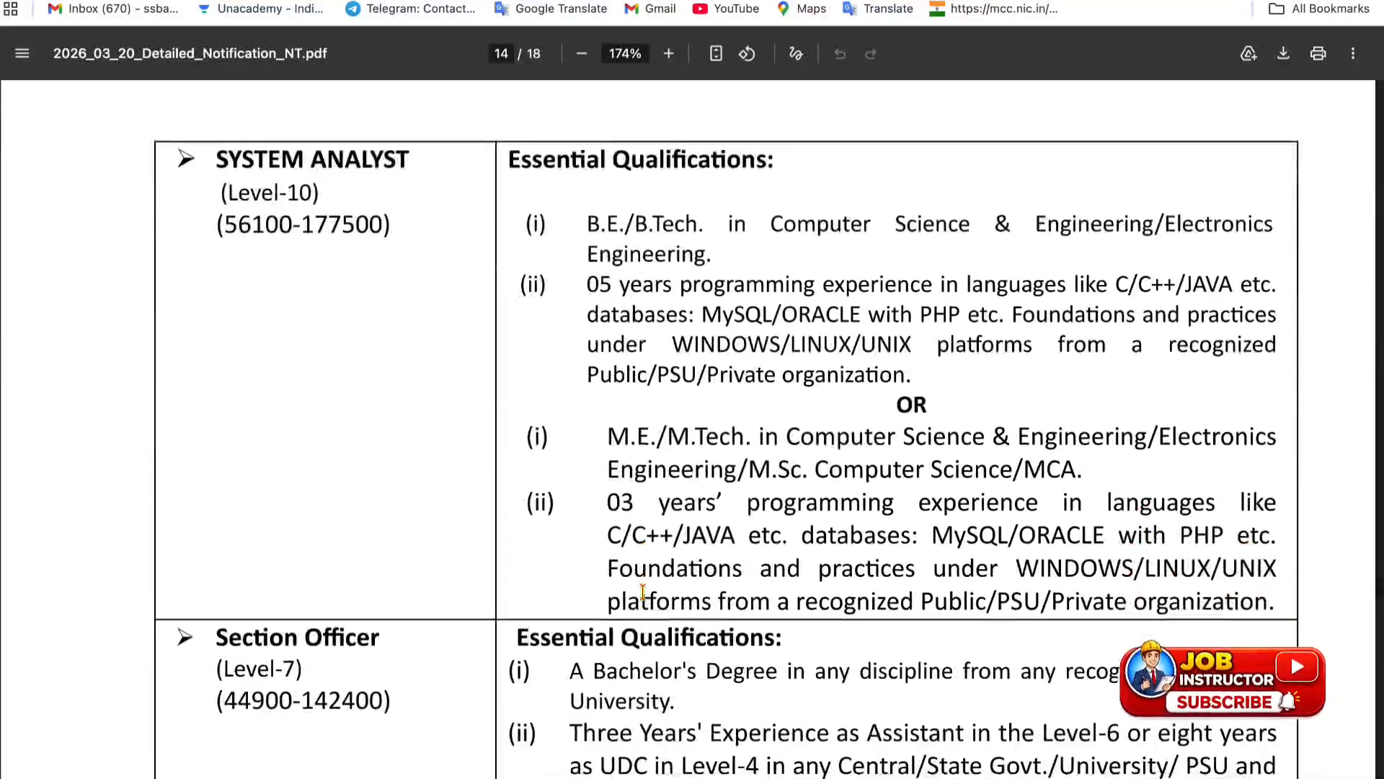
scroll(643, 591, up, 1)
scroll(642, 592, down, 9)
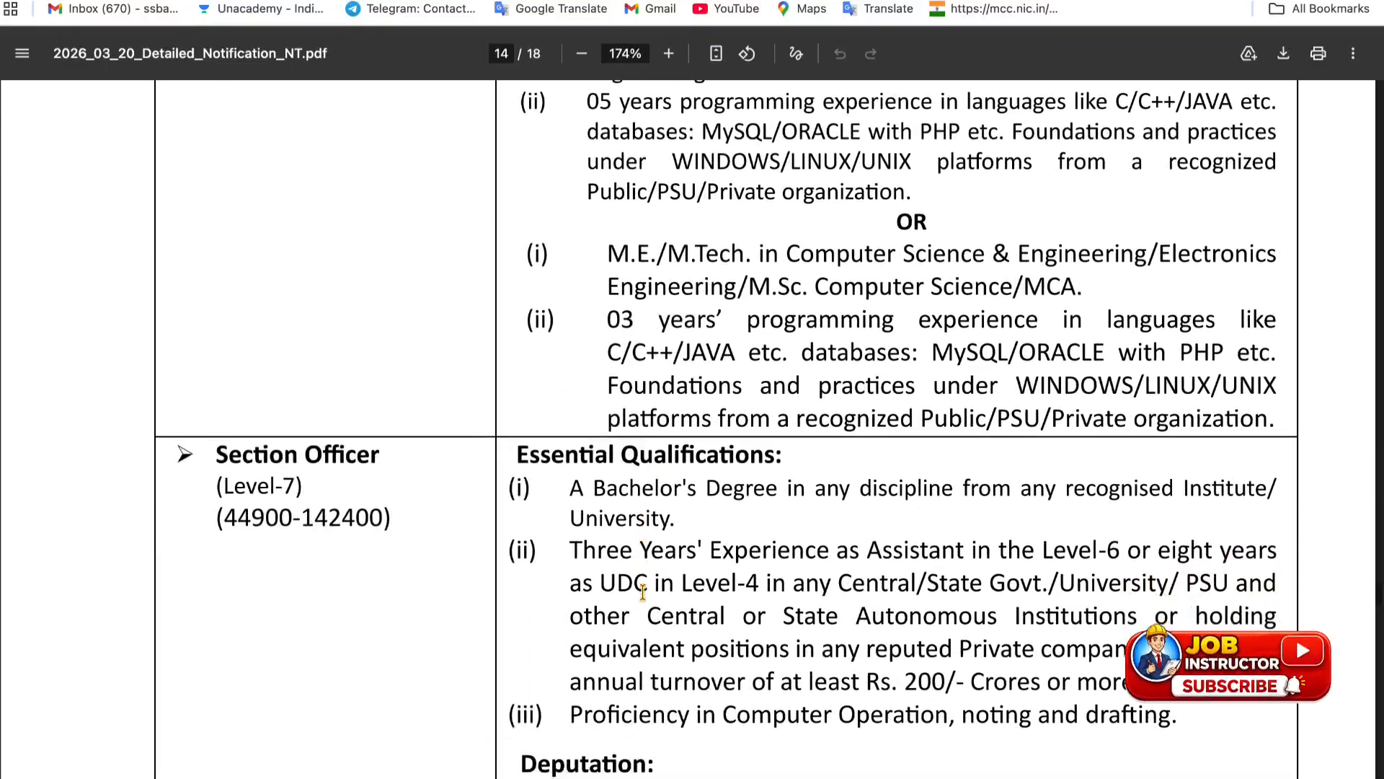
scroll(643, 591, down, 2)
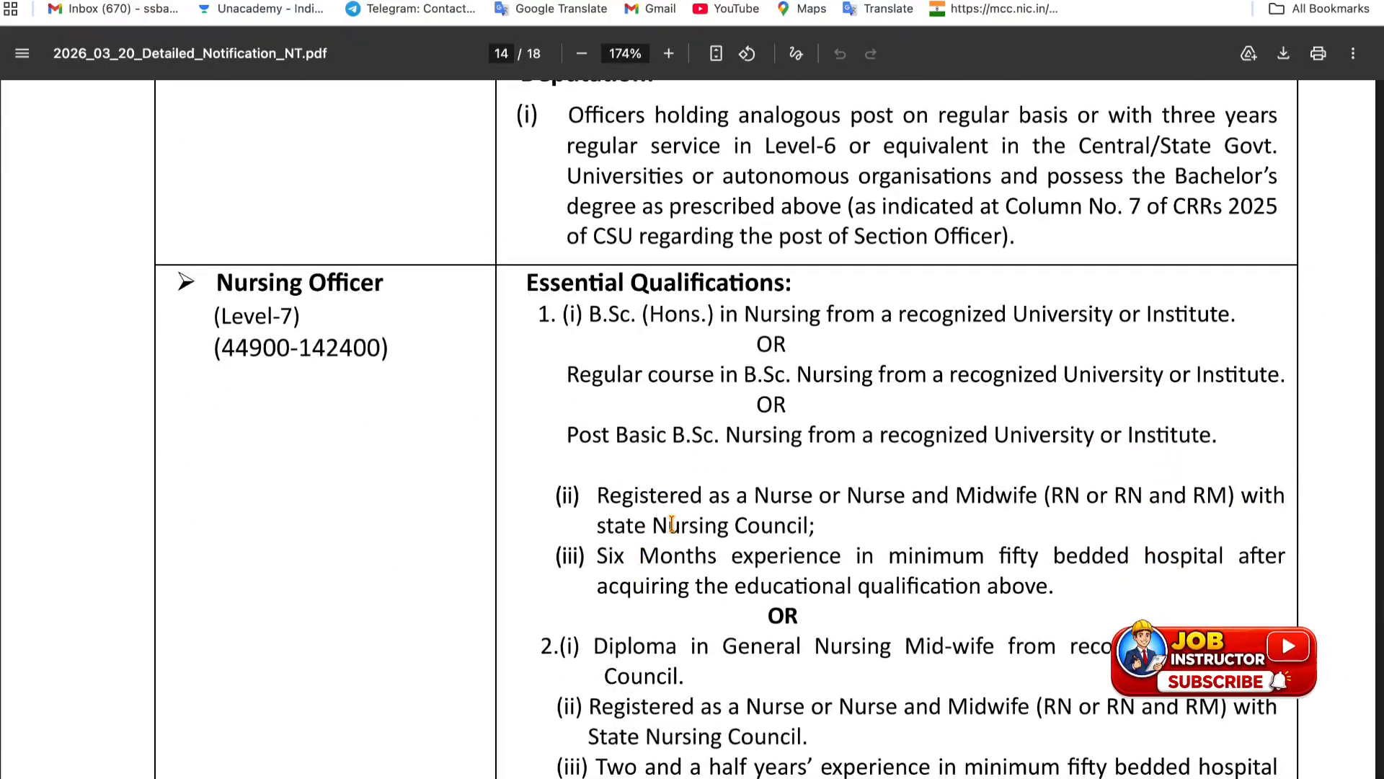
scroll(672, 524, down, 8)
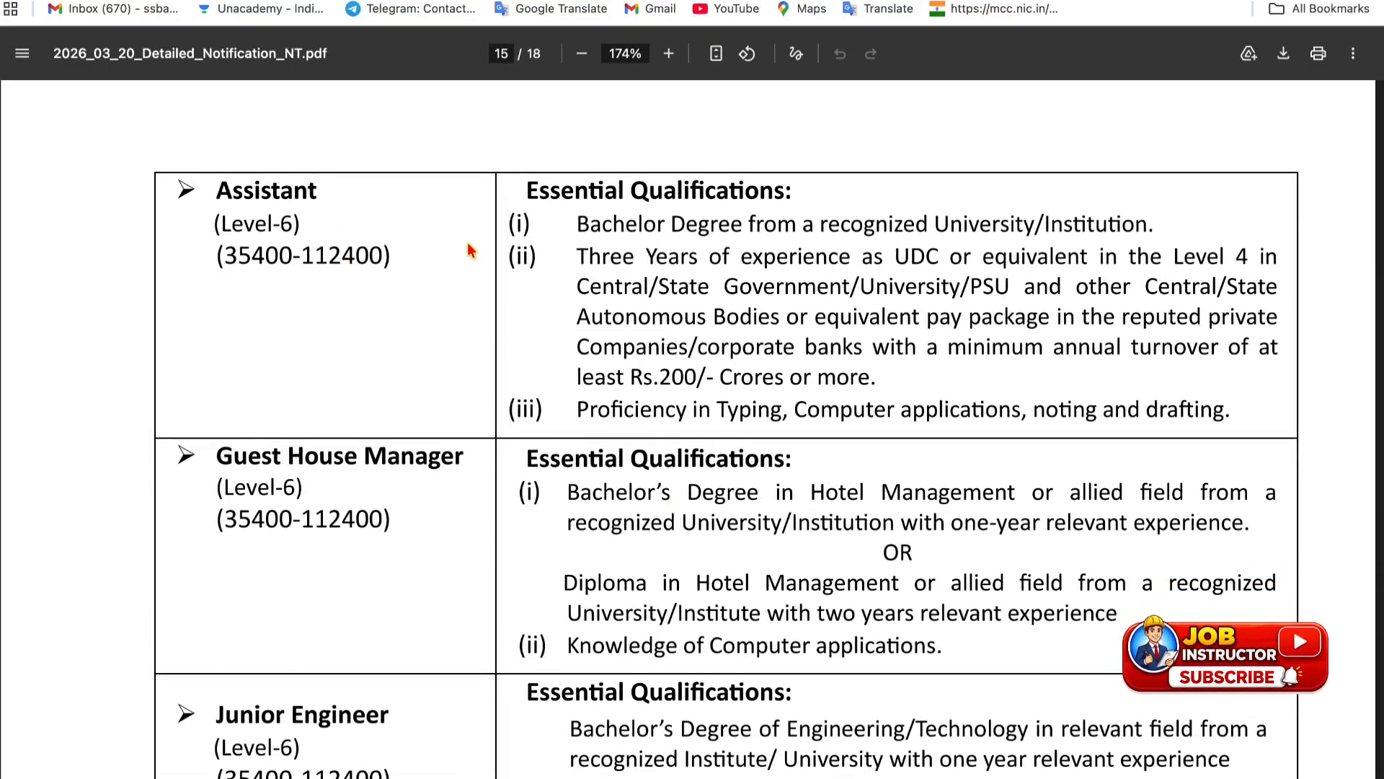
scroll(780, 317, down, 3)
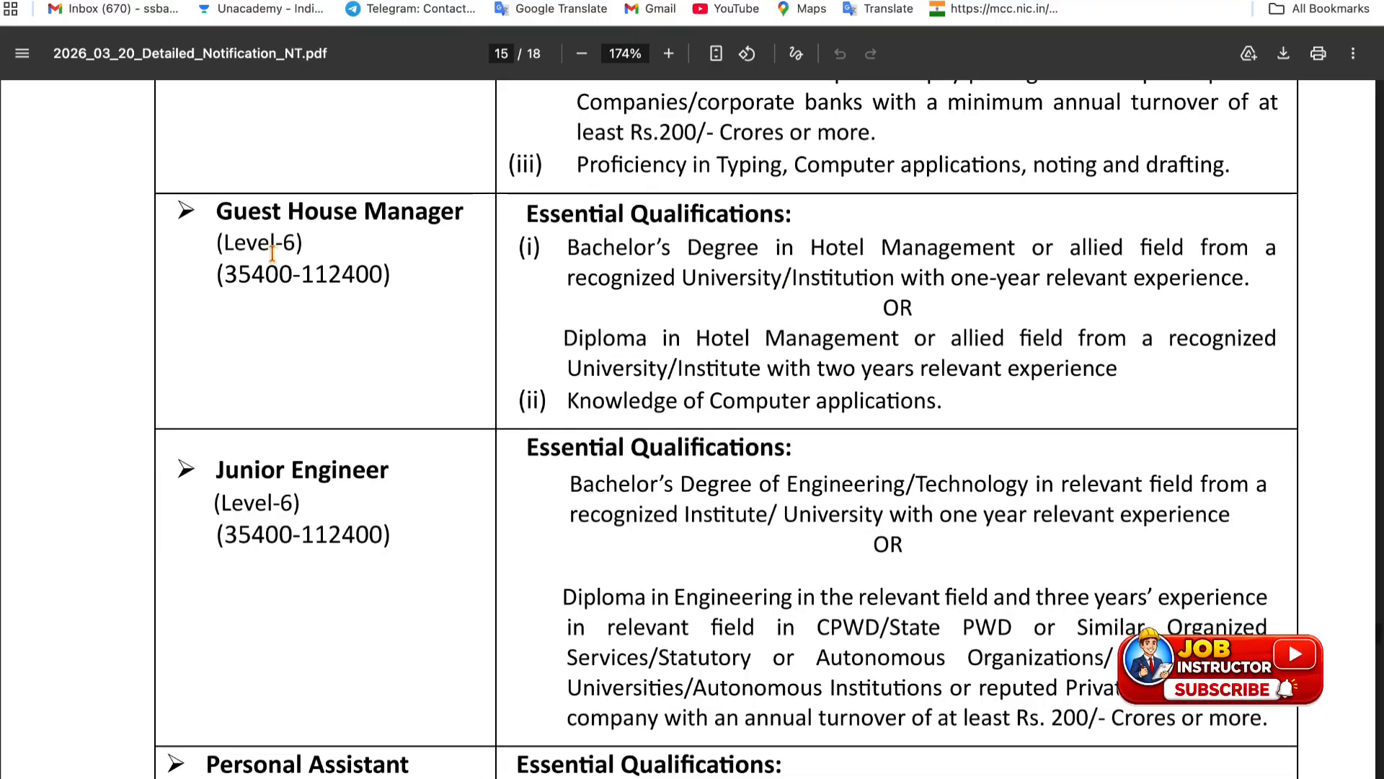
scroll(693, 324, down, 3)
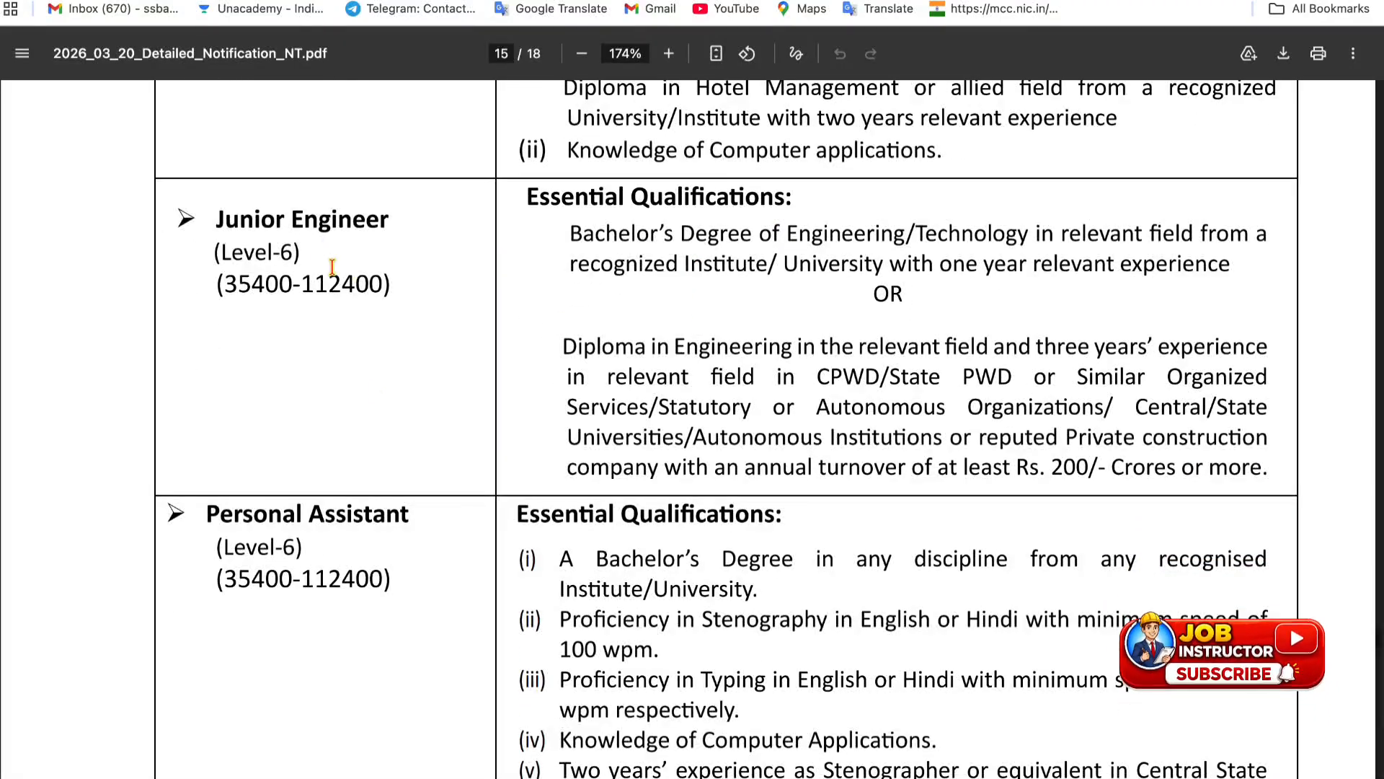
scroll(374, 396, down, 3)
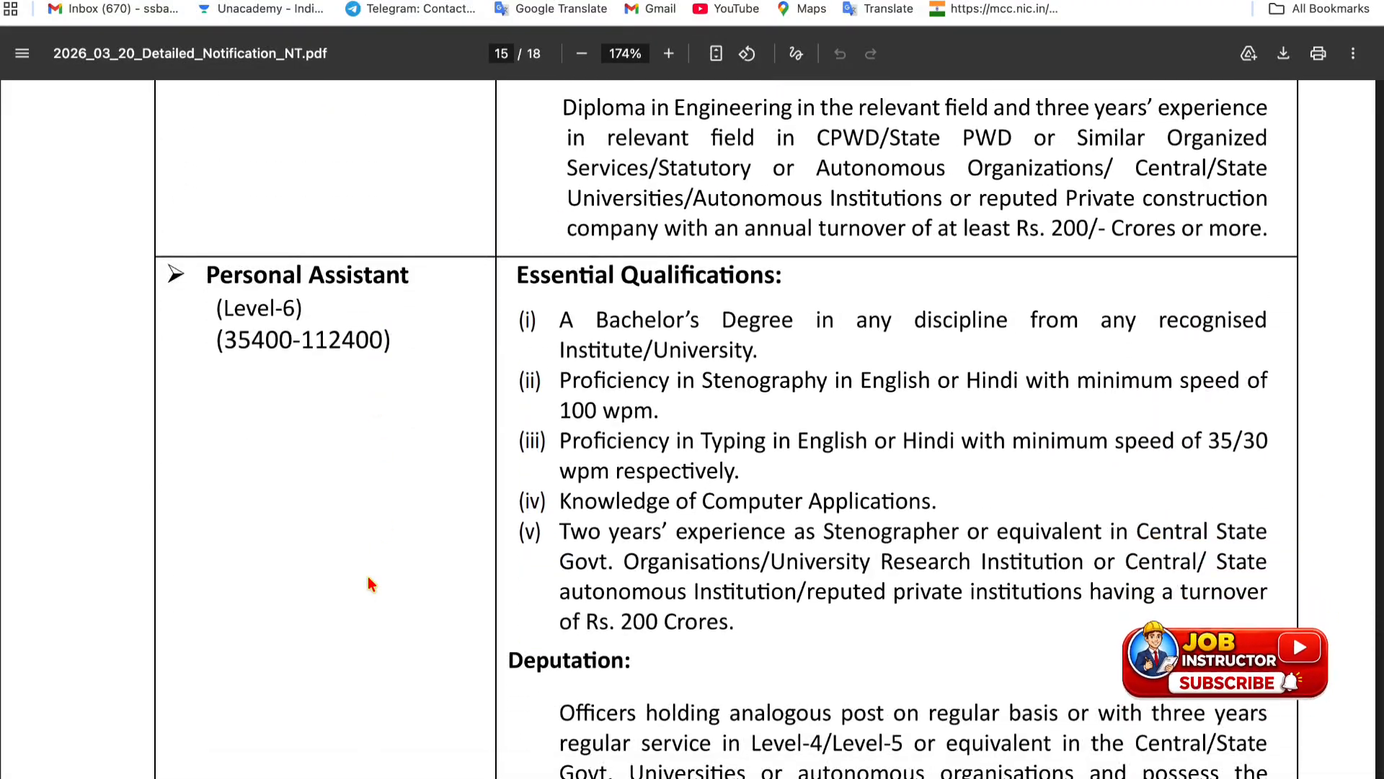
Review the essential qualifications on pages 16 to 18, from Professional Assistant through Multi Tasking Staff.
scroll(367, 577, down, 3)
scroll(368, 583, down, 12)
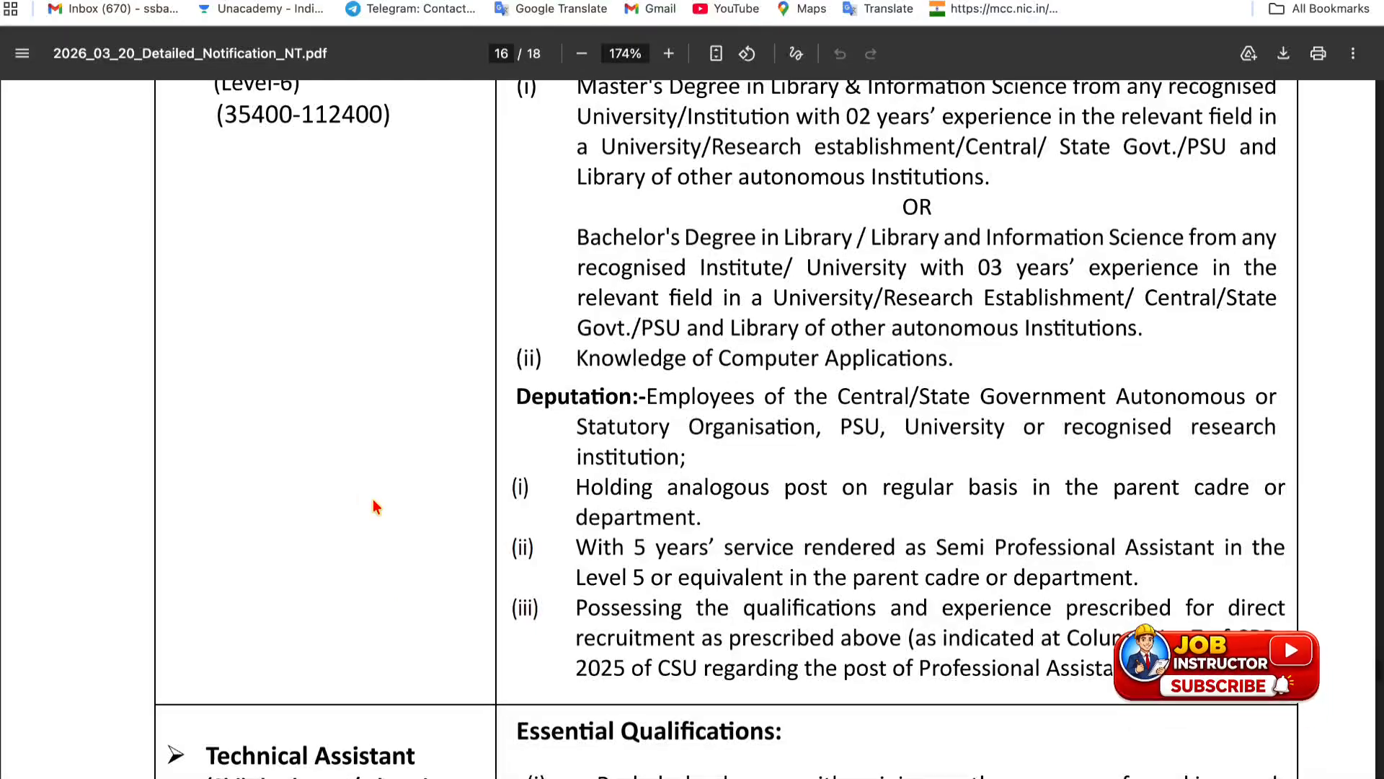
scroll(374, 500, up, 2)
scroll(514, 329, down, 20)
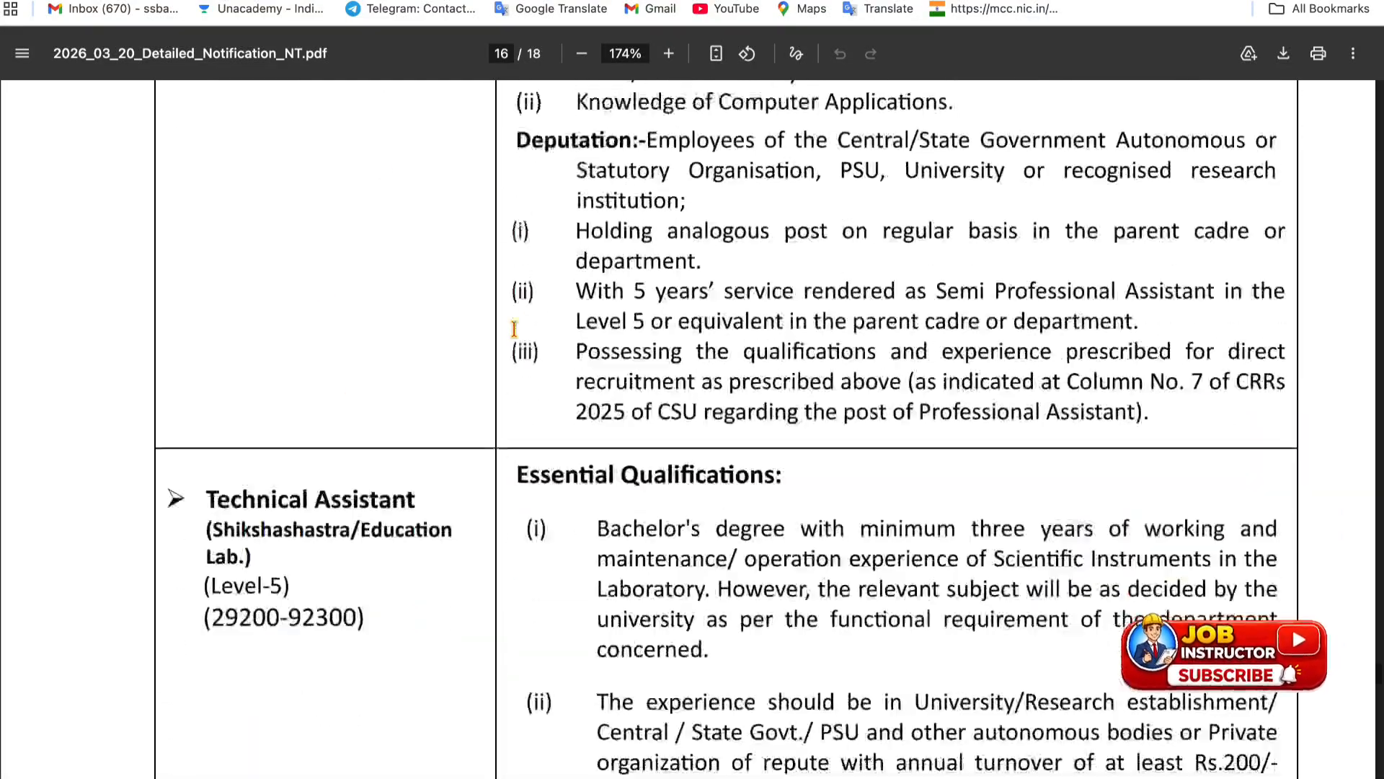
scroll(514, 329, down, 11)
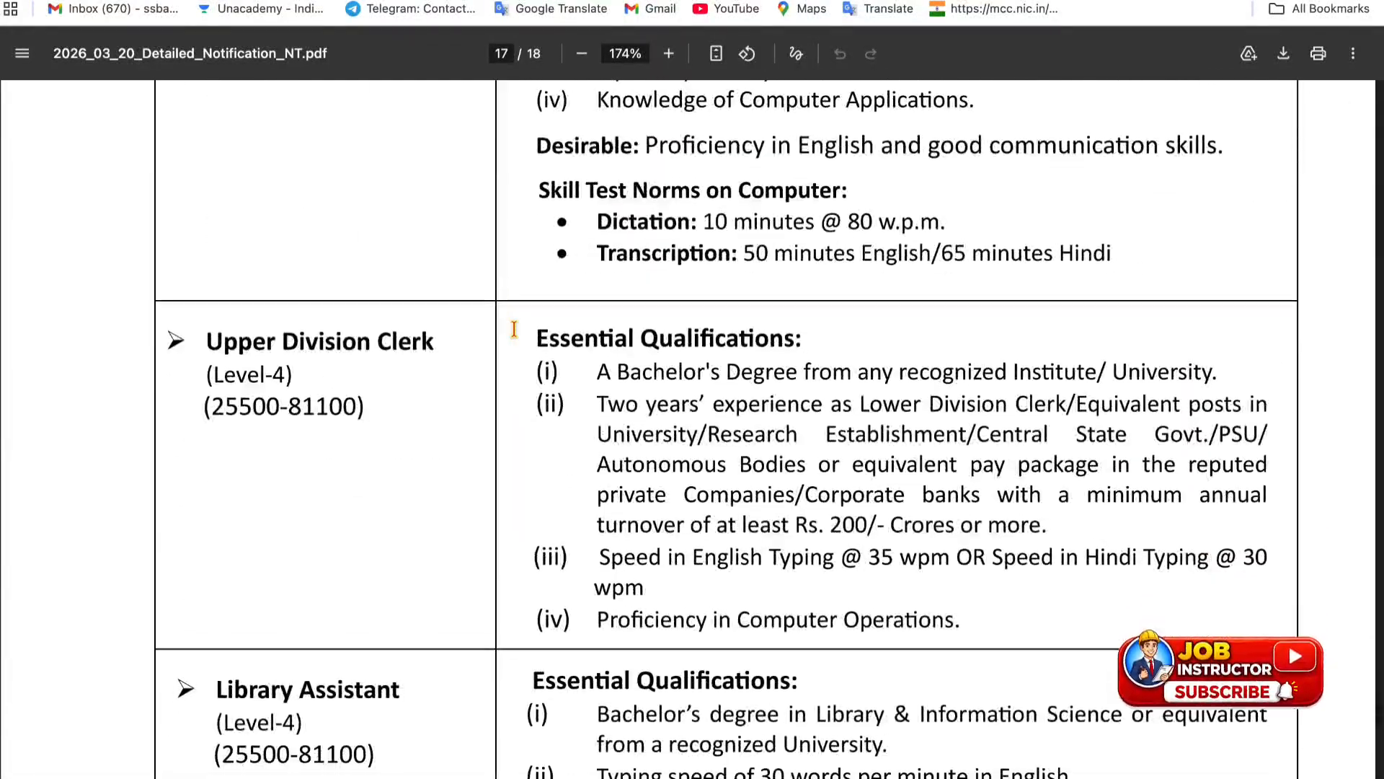
scroll(514, 329, up, 5)
scroll(514, 329, up, 4)
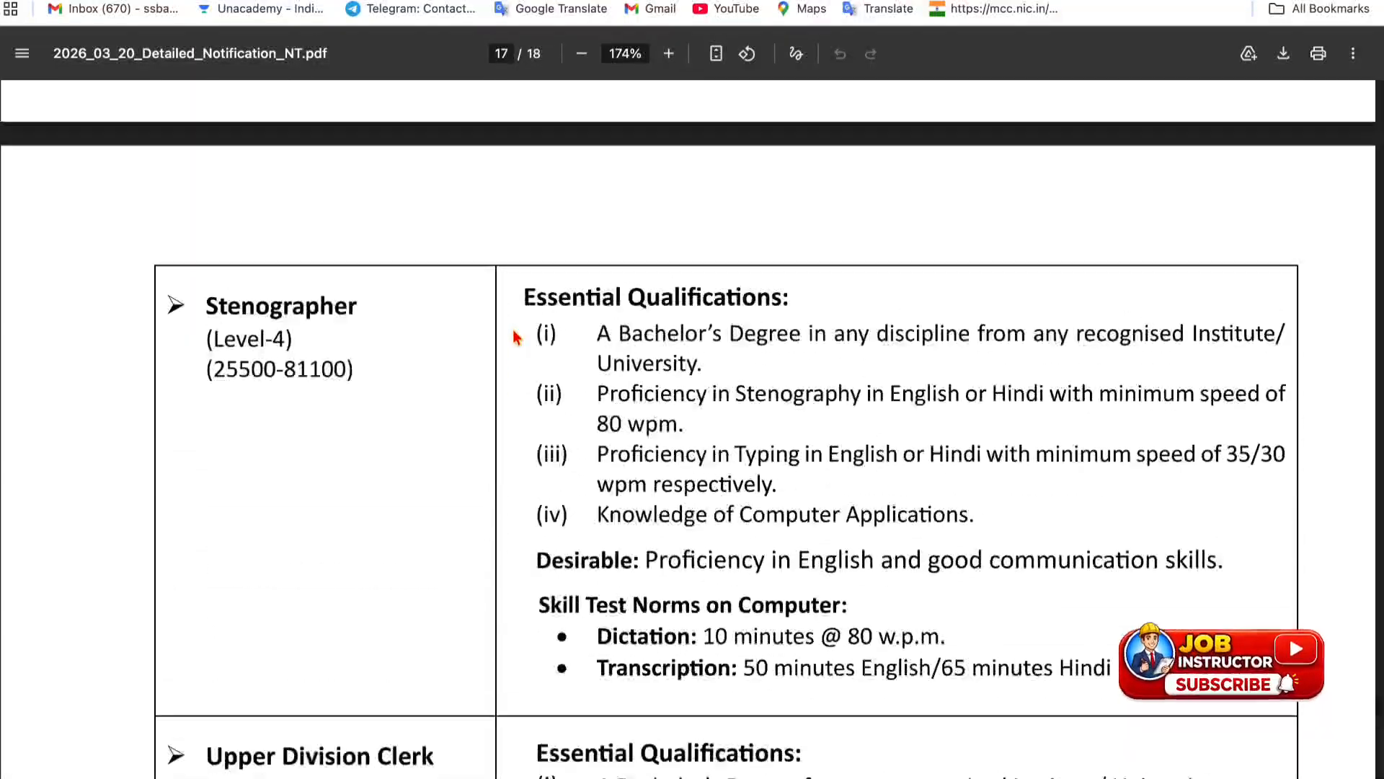
scroll(529, 303, down, 13)
scroll(530, 303, down, 6)
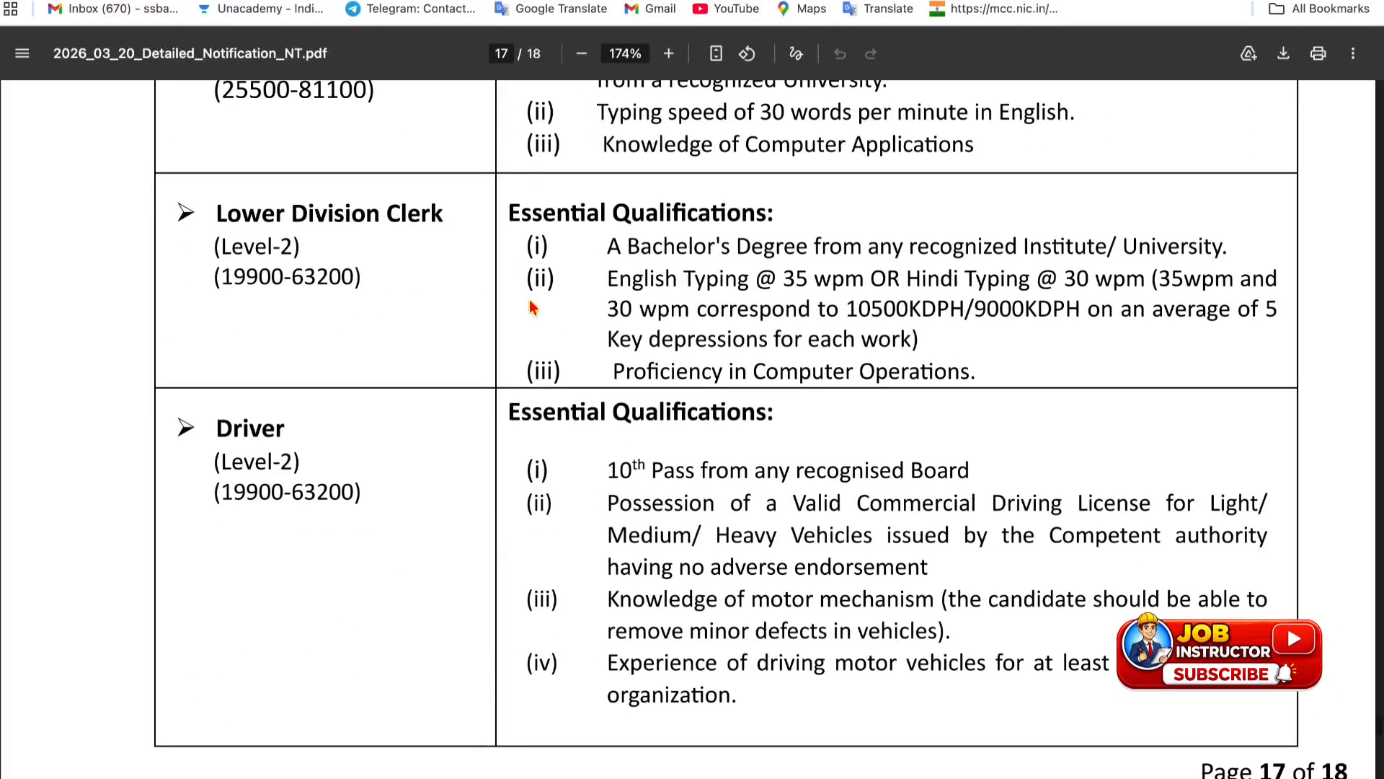
scroll(529, 308, down, 2)
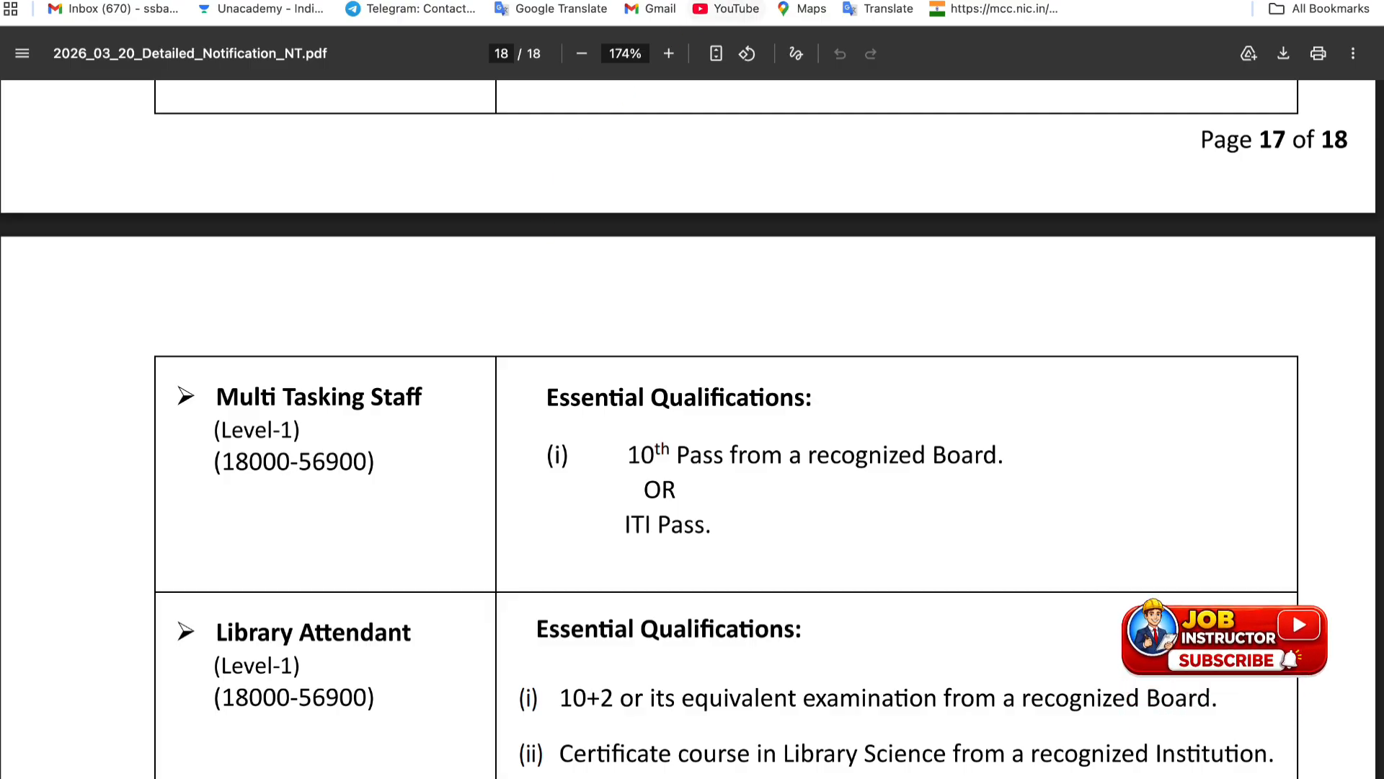
Switch to the university's Recruitment Portal, submit the sign-up form for a new applicant account and read the registration notice.
key(ctrl+Tab)
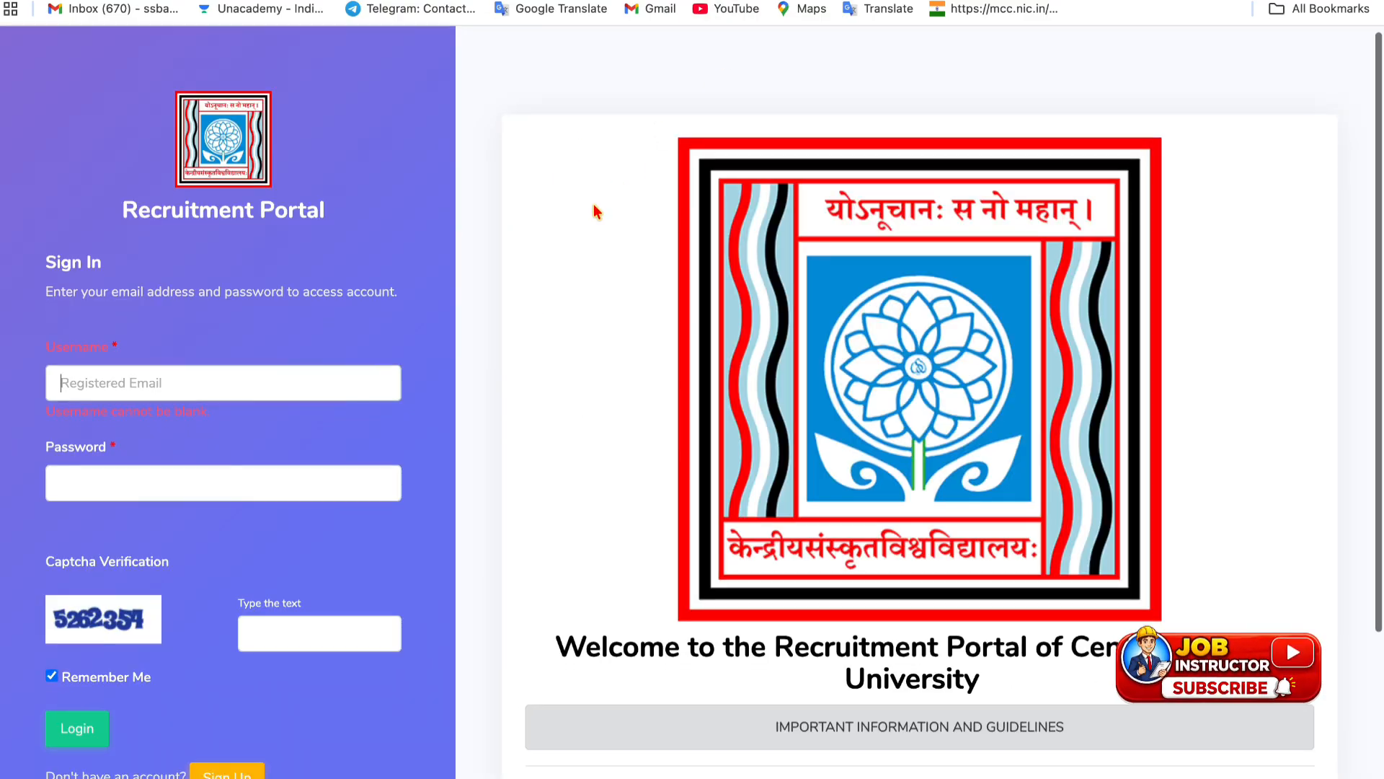
scroll(595, 206, down, 3)
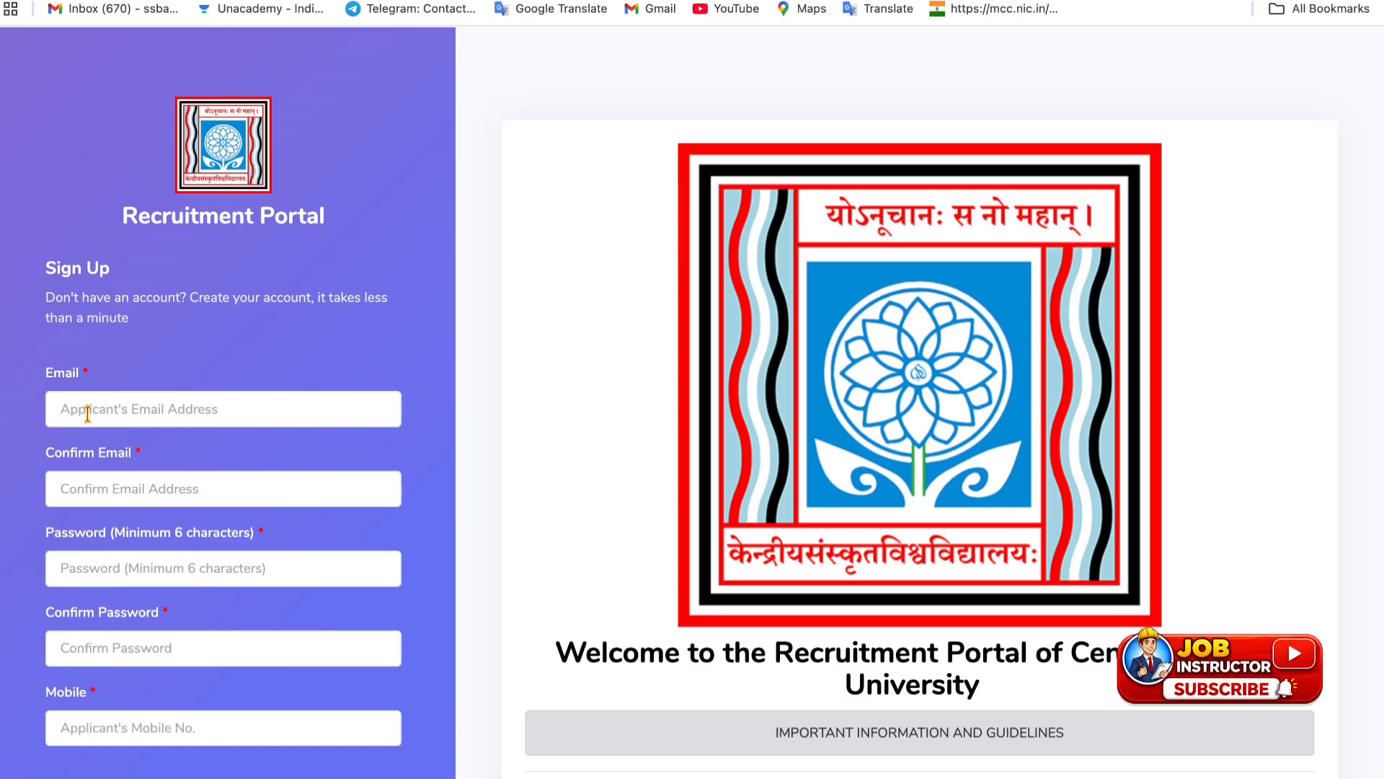
scroll(144, 493, down, 3)
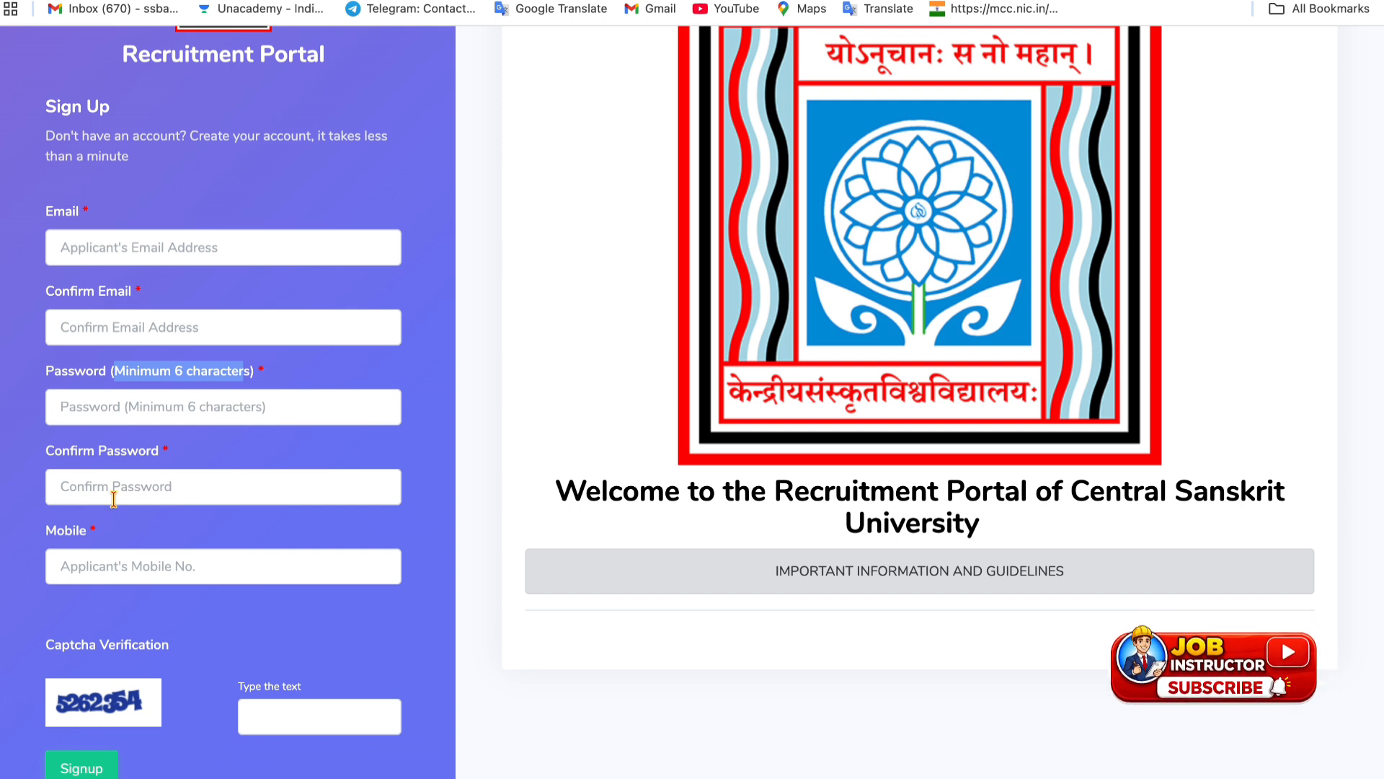
scroll(114, 499, down, 2)
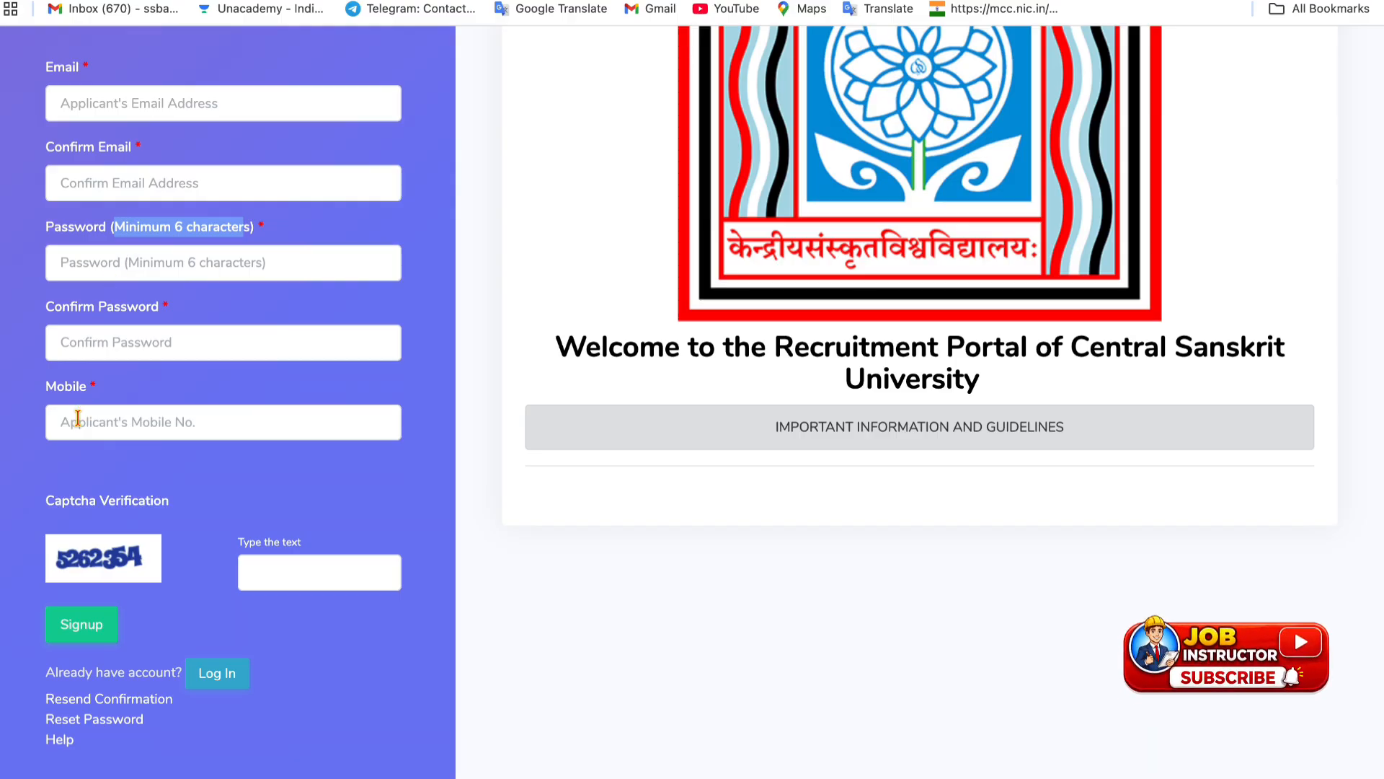
scroll(92, 426, down, 2)
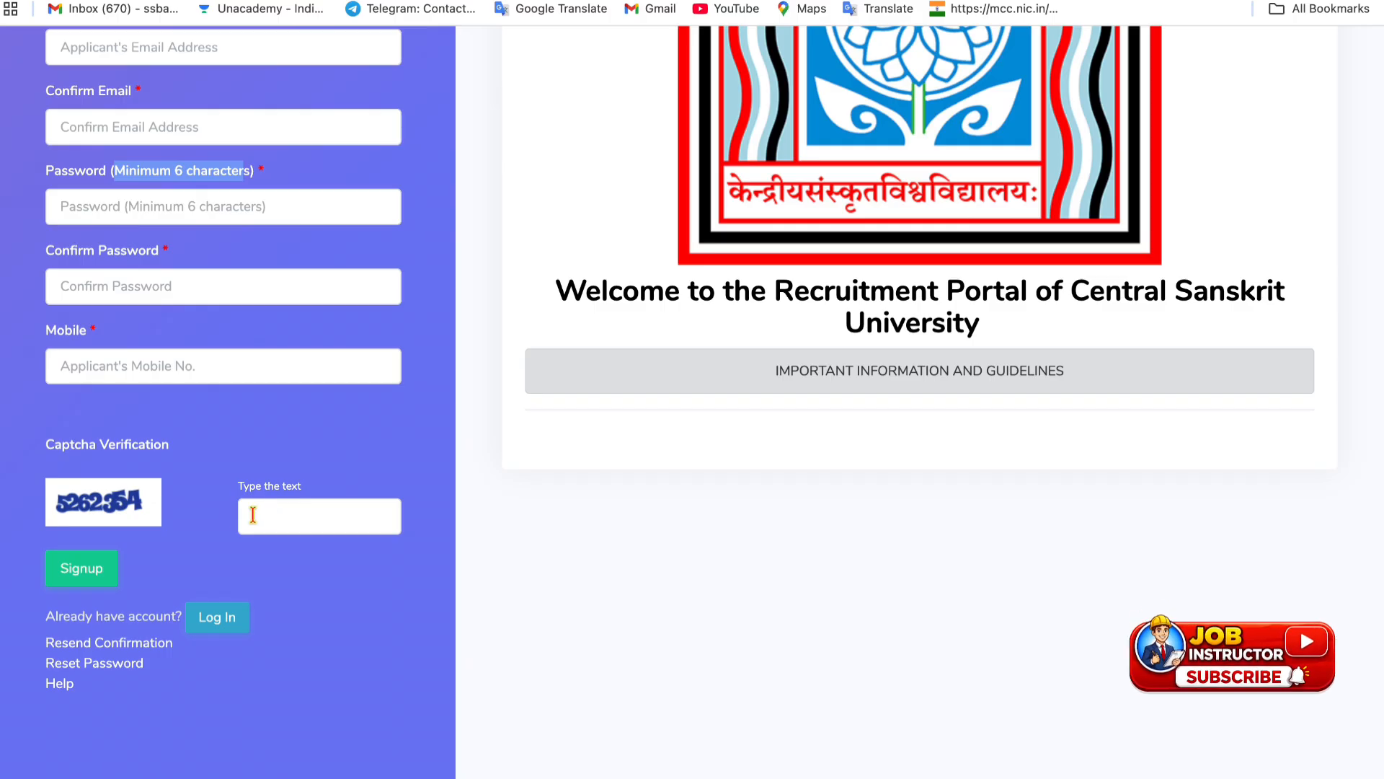
click(109, 571)
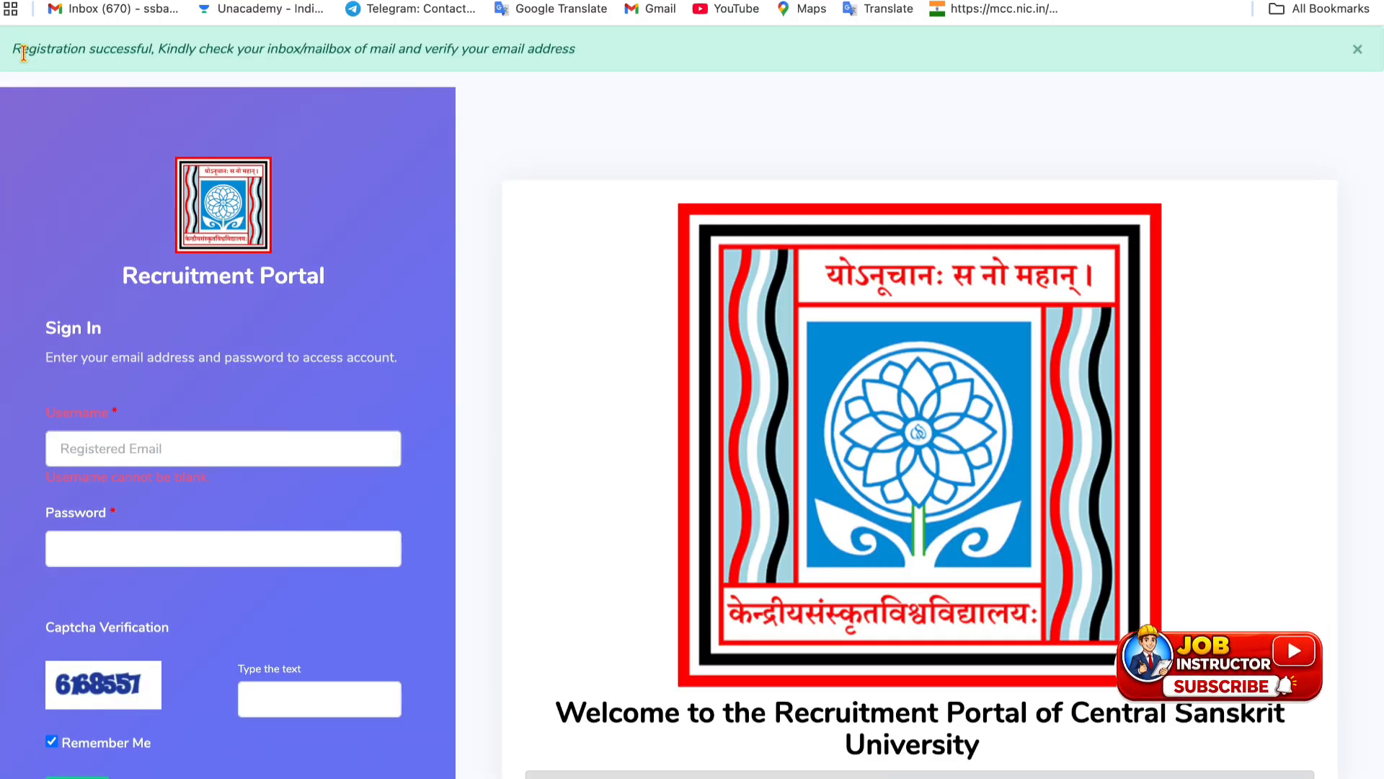
drag(12, 48, 150, 44)
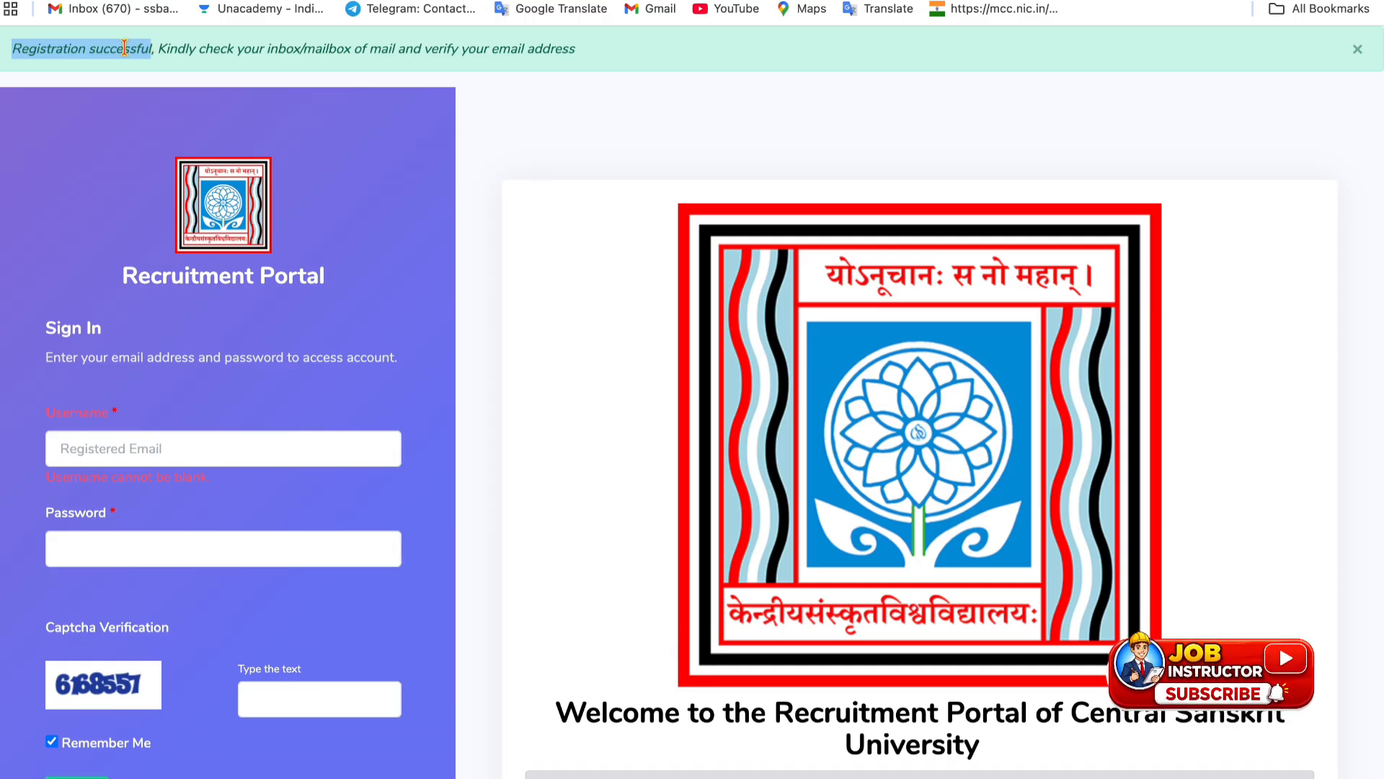
drag(158, 49, 562, 49)
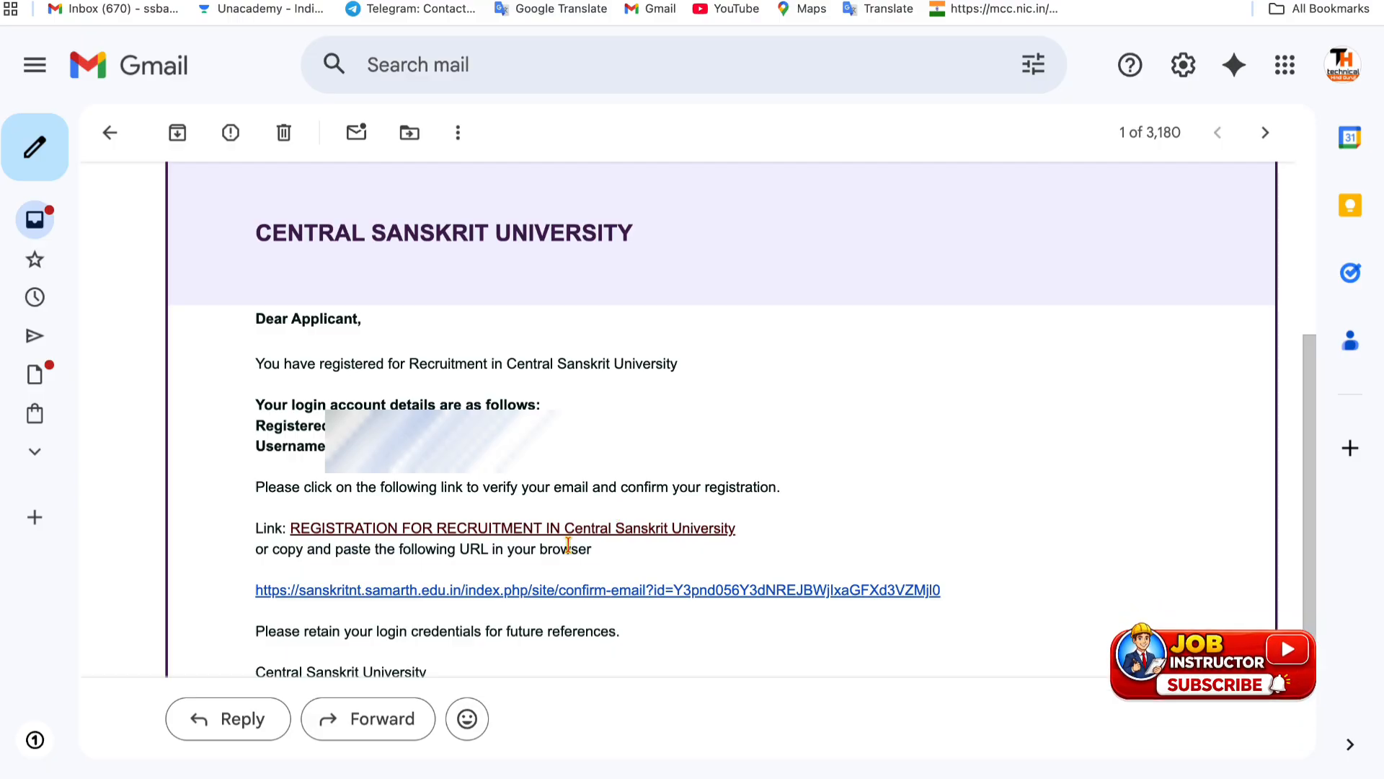
Confirm the registration through the verification link in the Gmail message and log in to the recruitment portal.
click(329, 591)
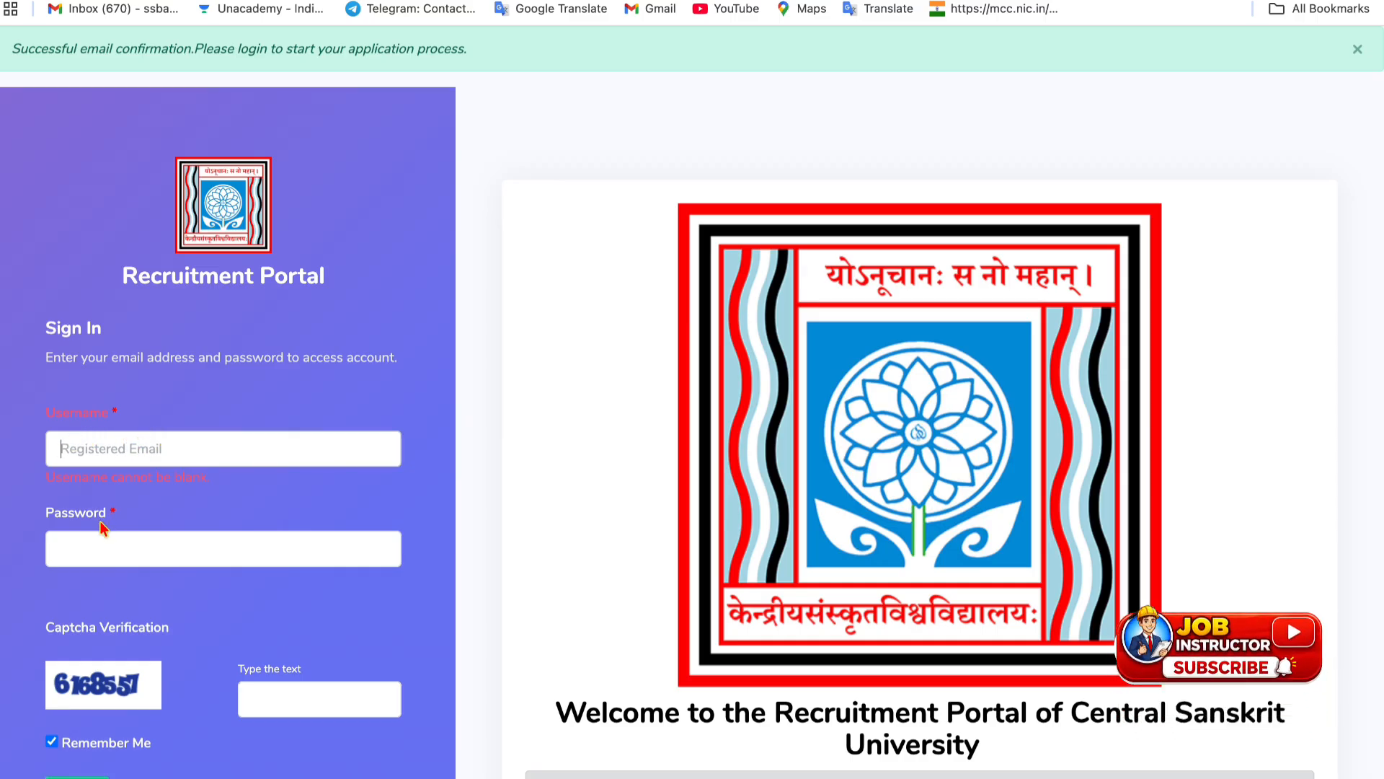
scroll(129, 554, down, 2)
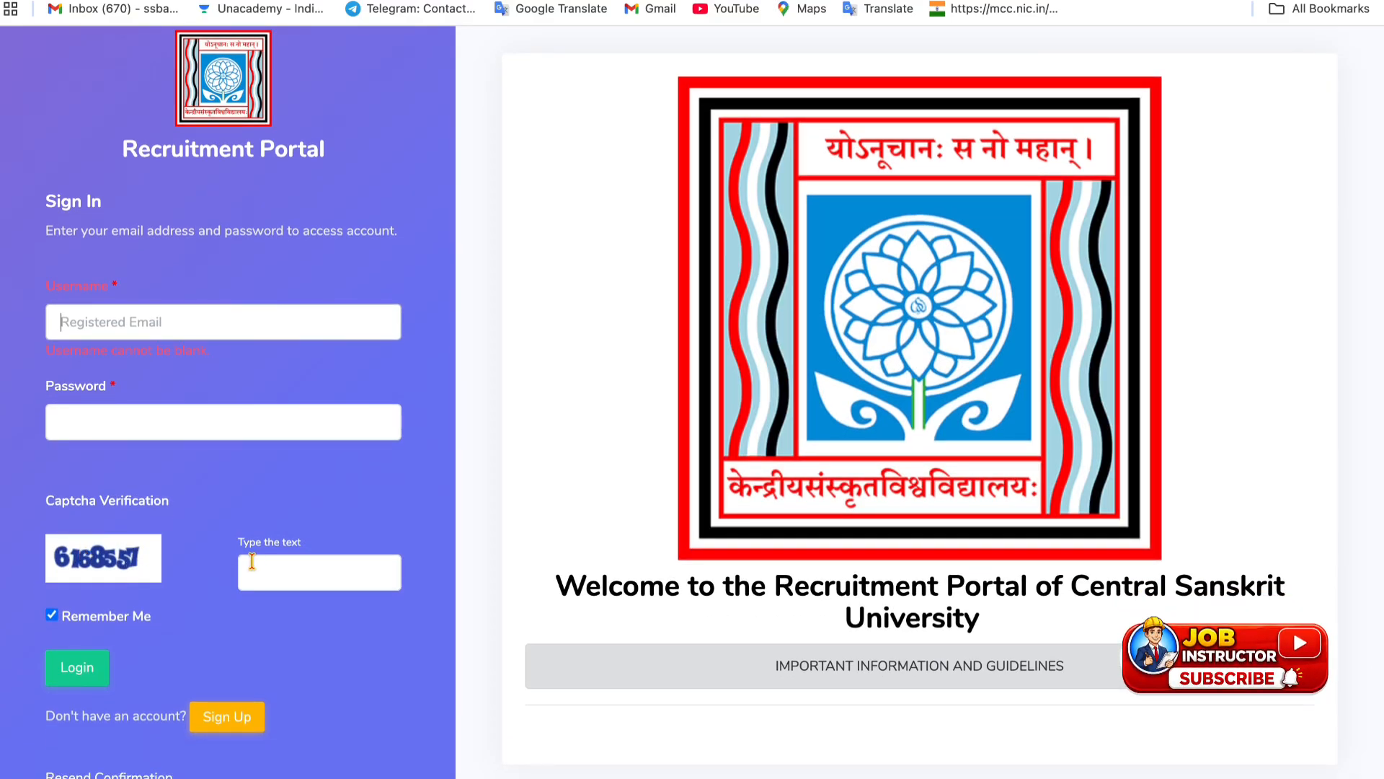
click(95, 672)
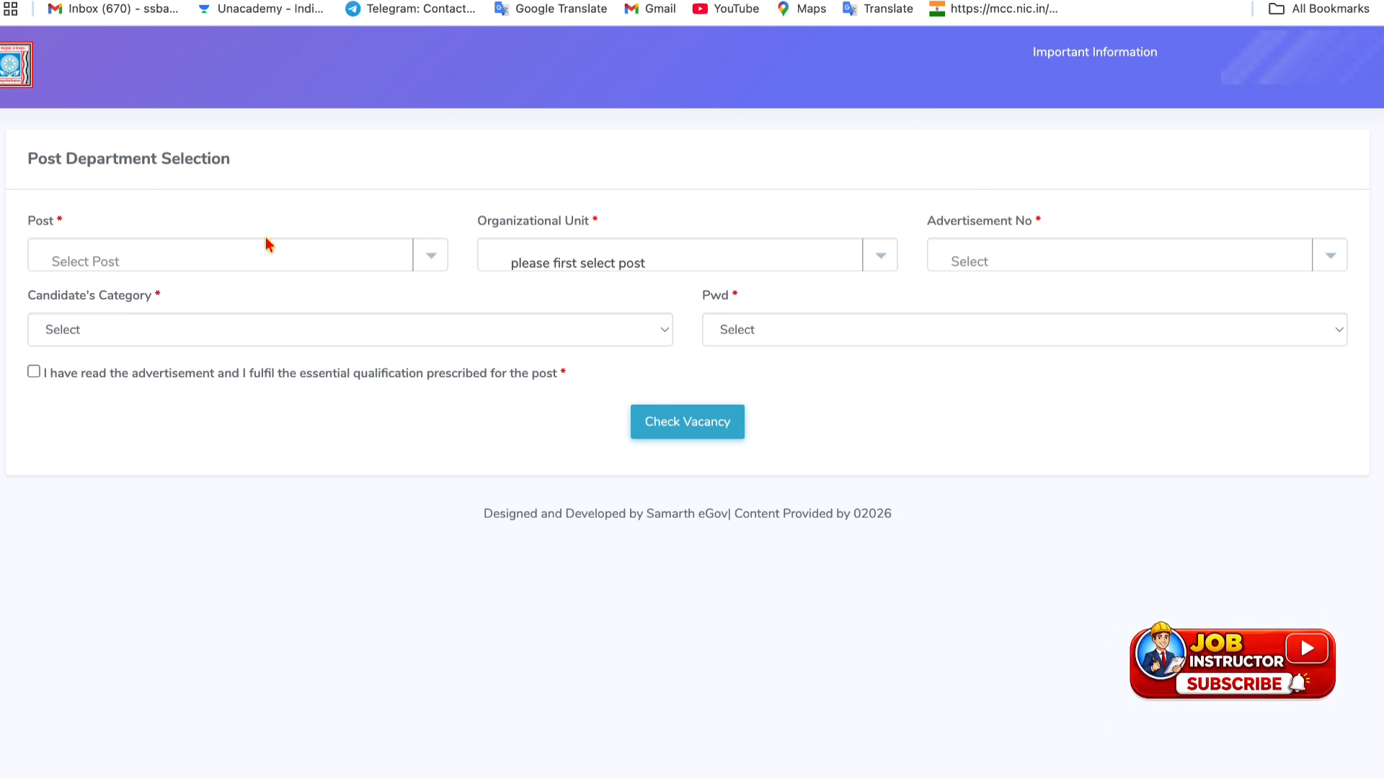
Browse the list of available posts in the Post Department Selection form.
click(218, 261)
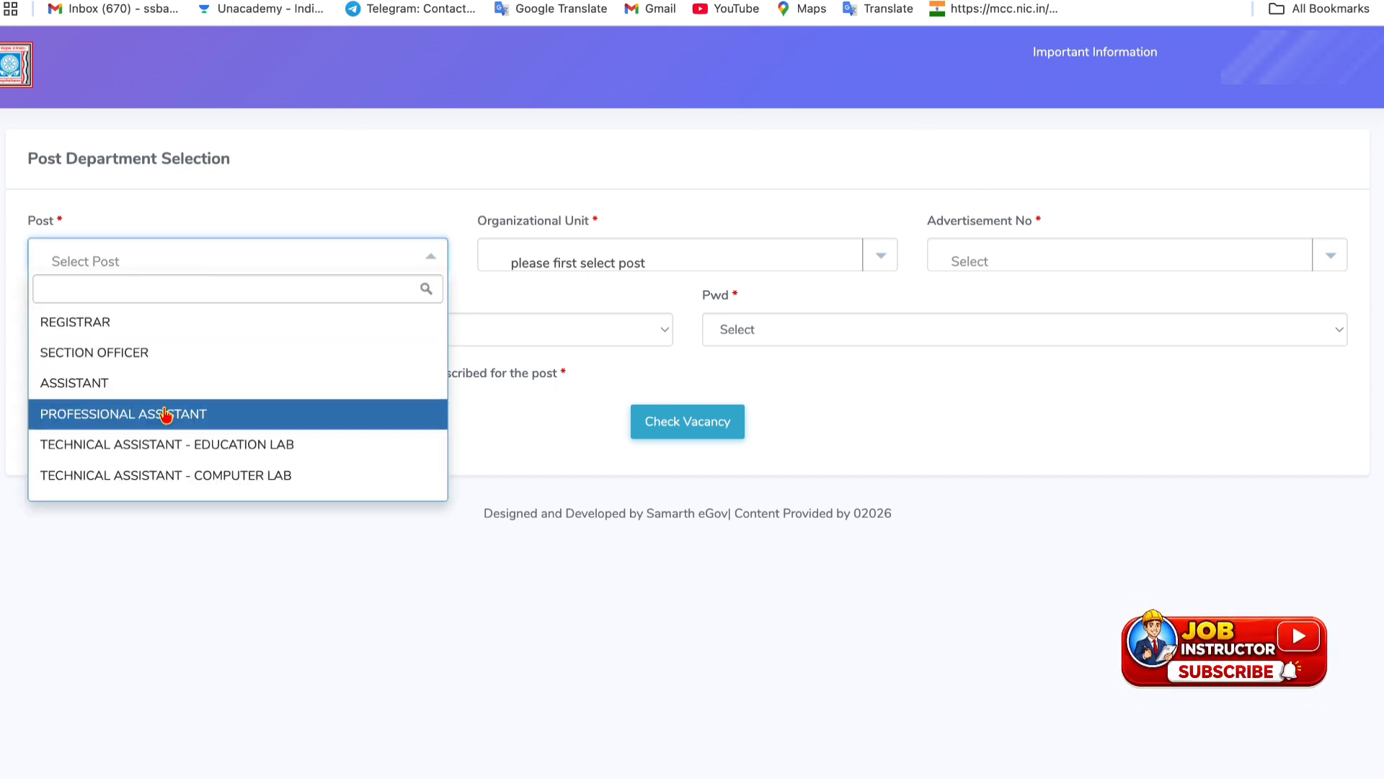
scroll(165, 414, down, 3)
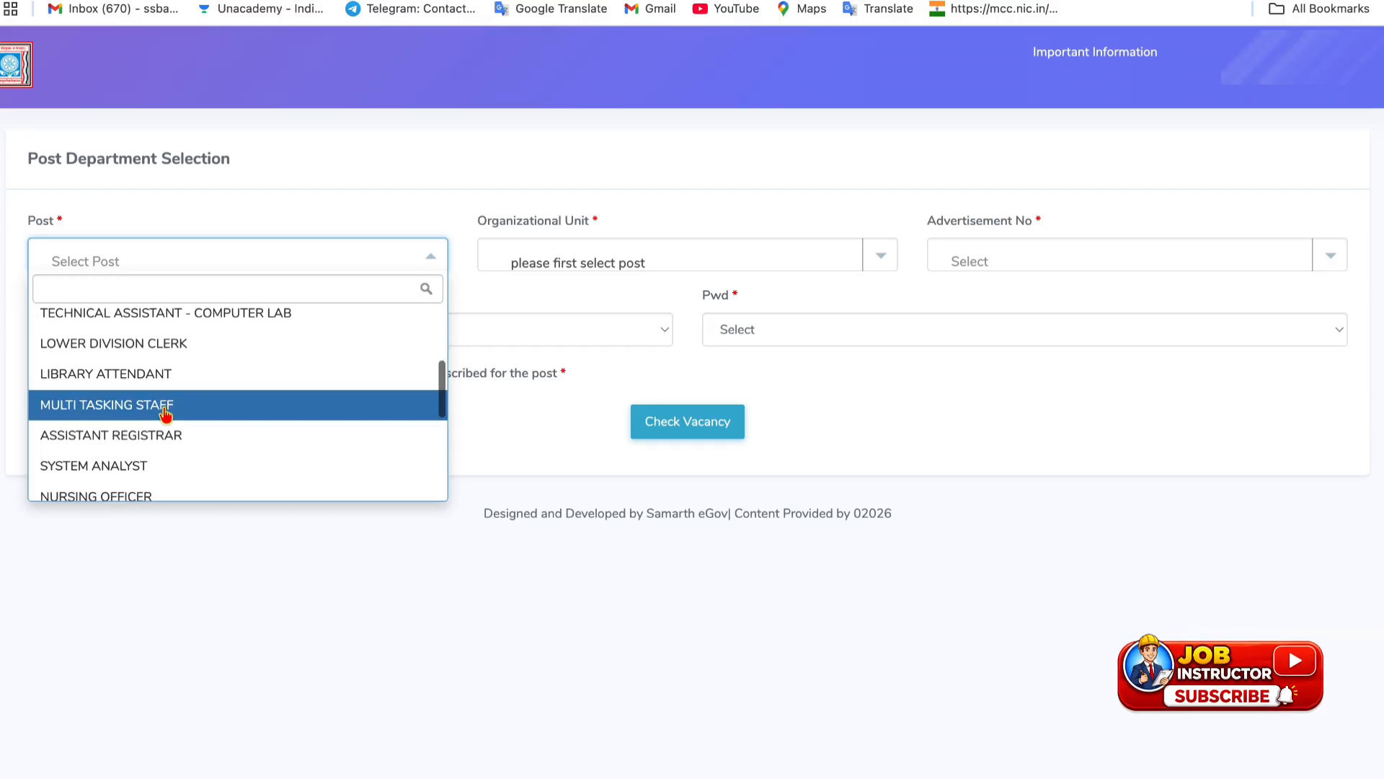
scroll(165, 414, down, 5)
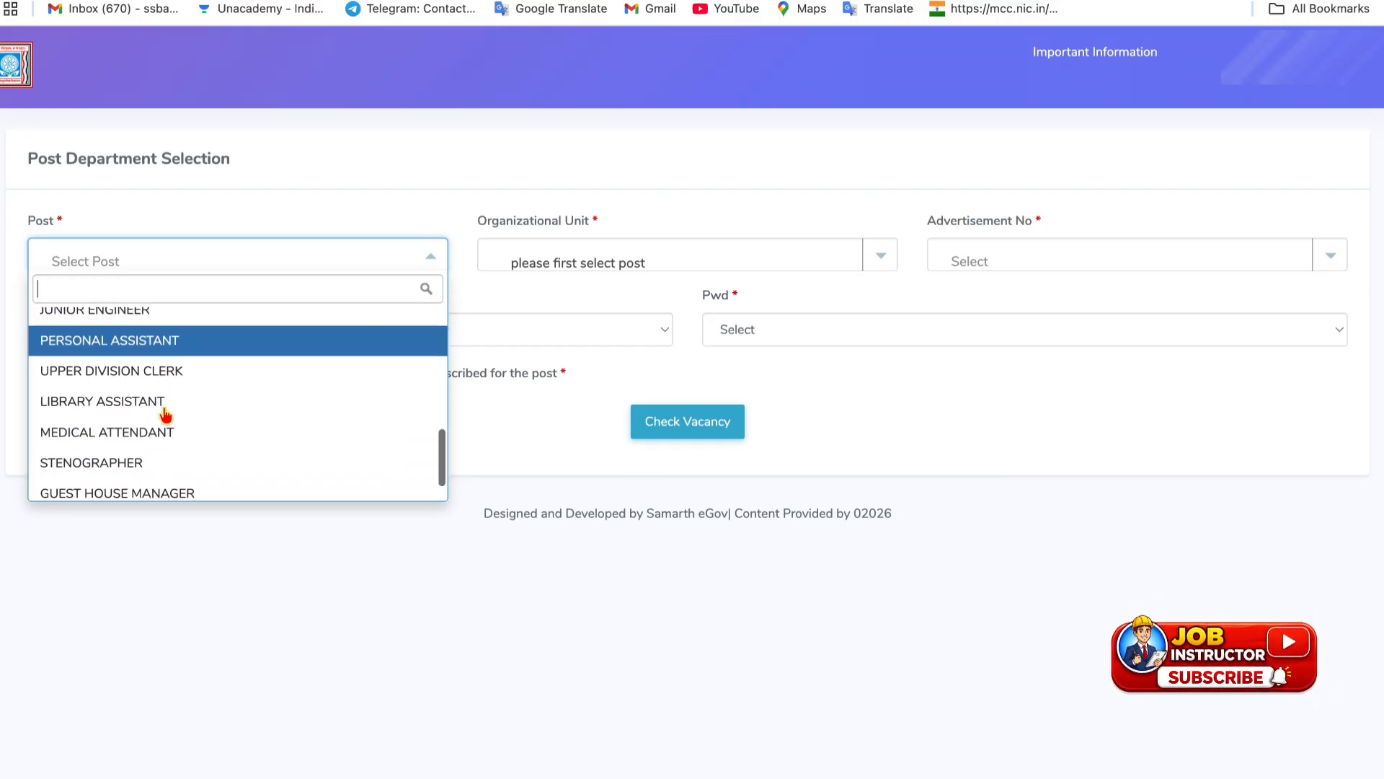
scroll(165, 414, down, 2)
click(218, 186)
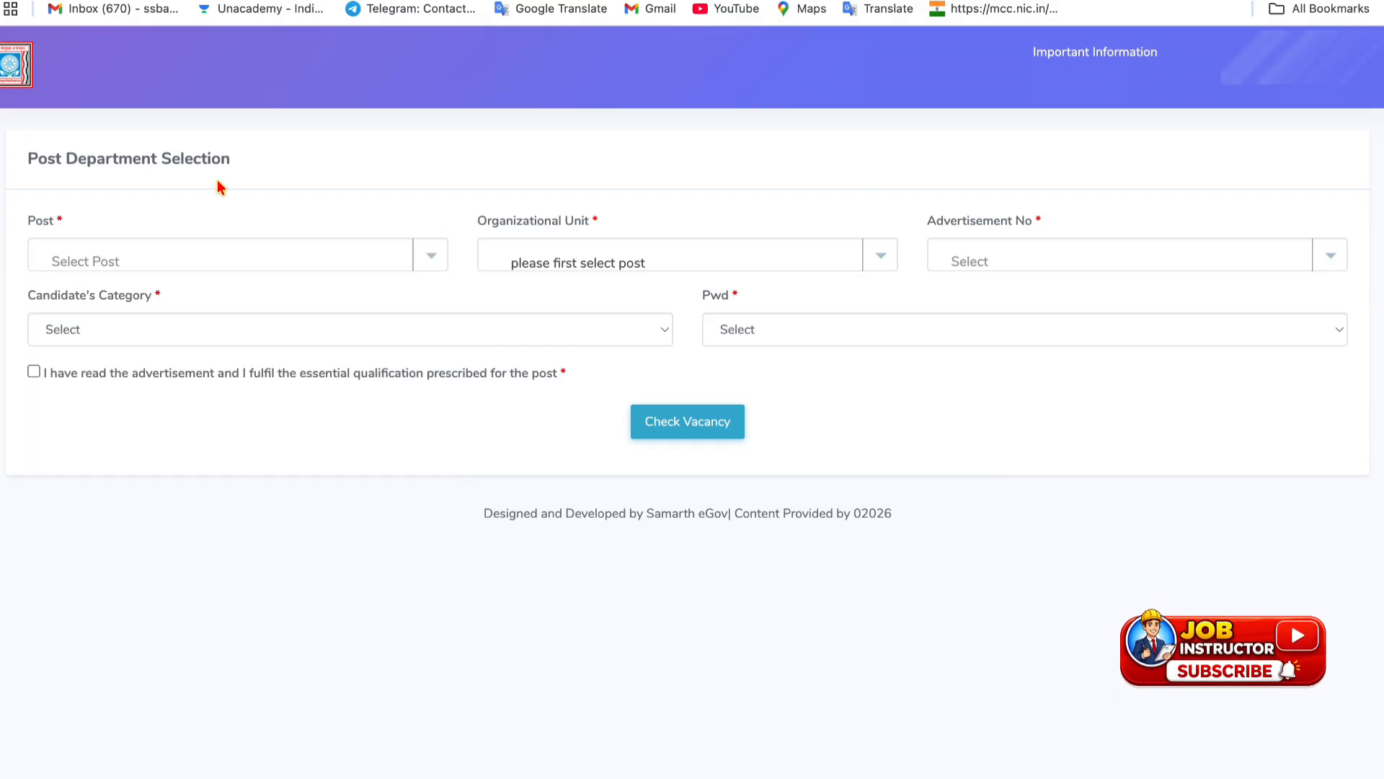
click(160, 260)
scroll(134, 380, down, 2)
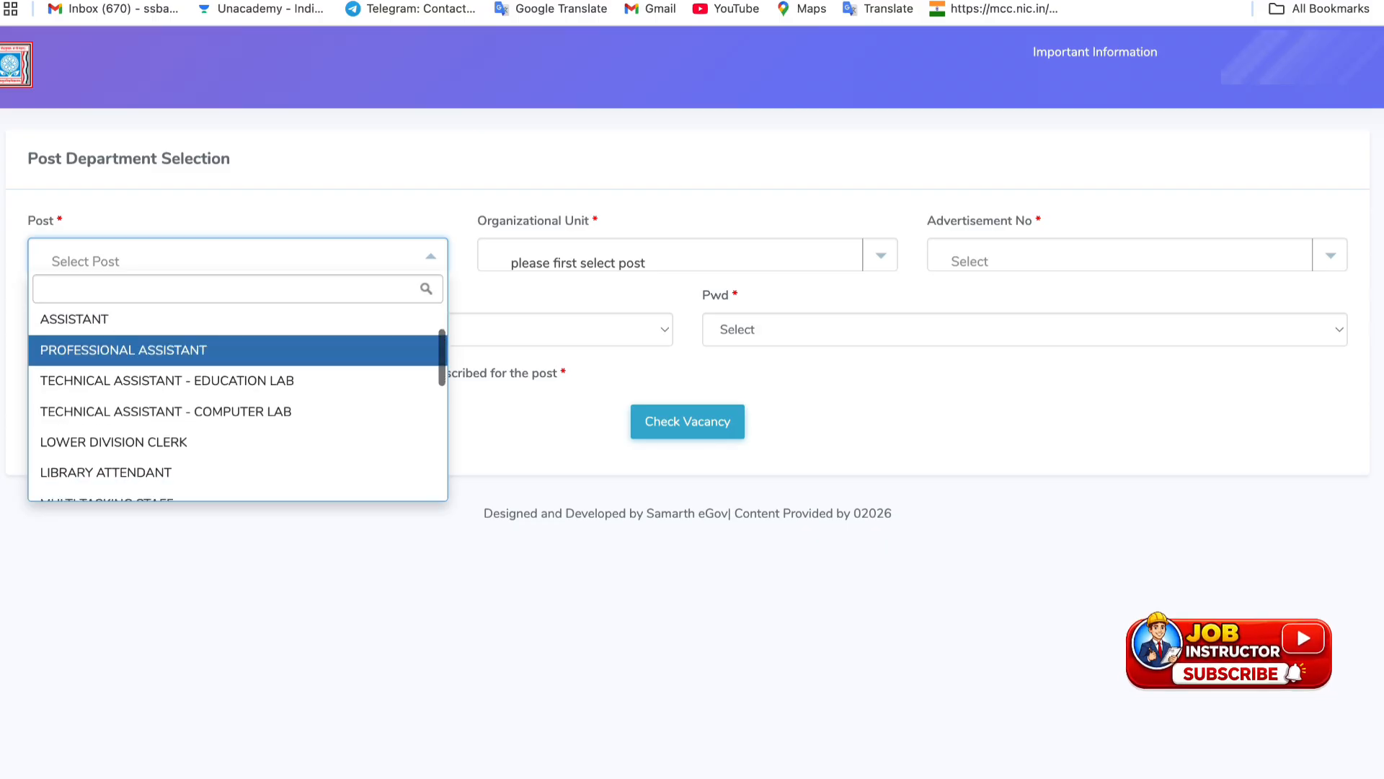
Switch back to the notification PDF and check the essential qualifications for Multi Tasking Staff, highlighting the post name and "10th Pass".
key(ctrl+Tab)
scroll(391, 444, down, 1)
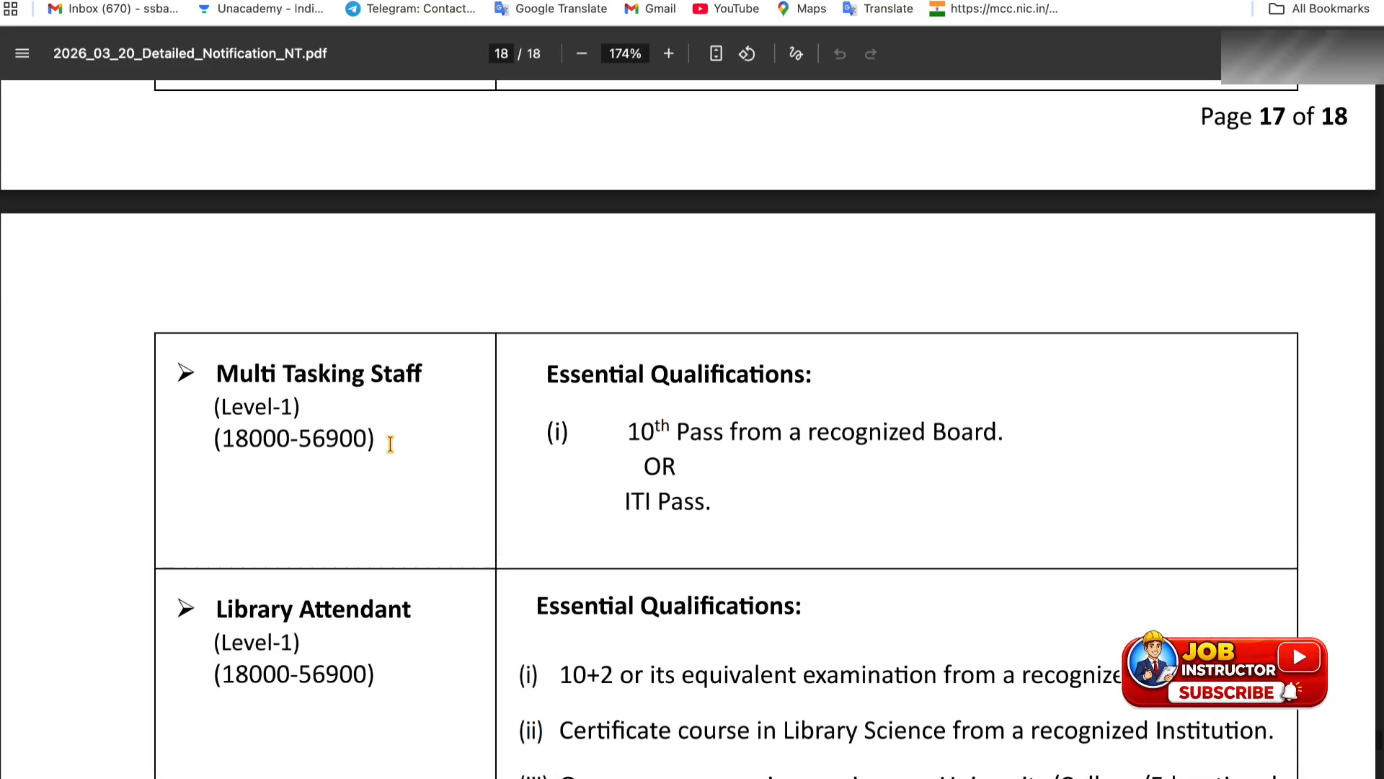
scroll(390, 444, up, 6)
scroll(401, 410, down, 4)
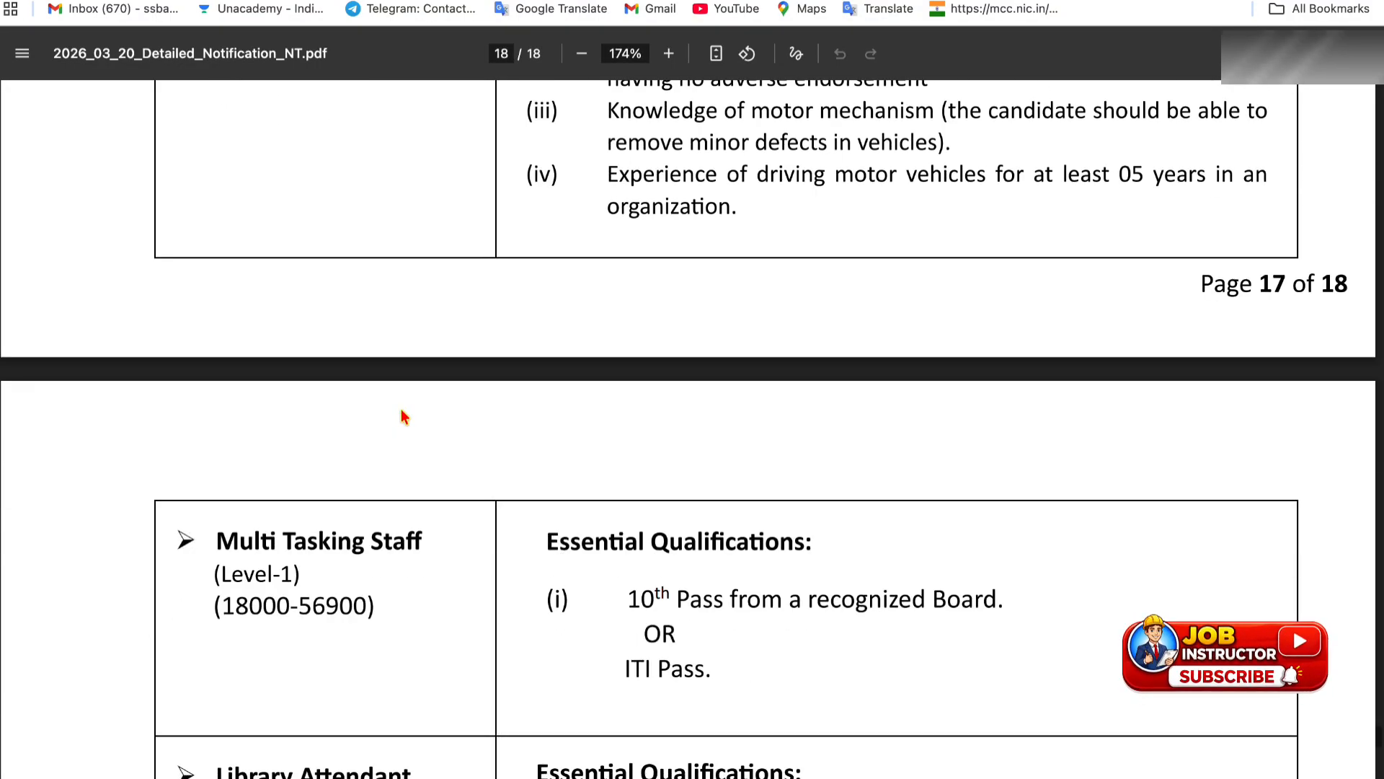
scroll(401, 408, down, 2)
drag(219, 411, 435, 411)
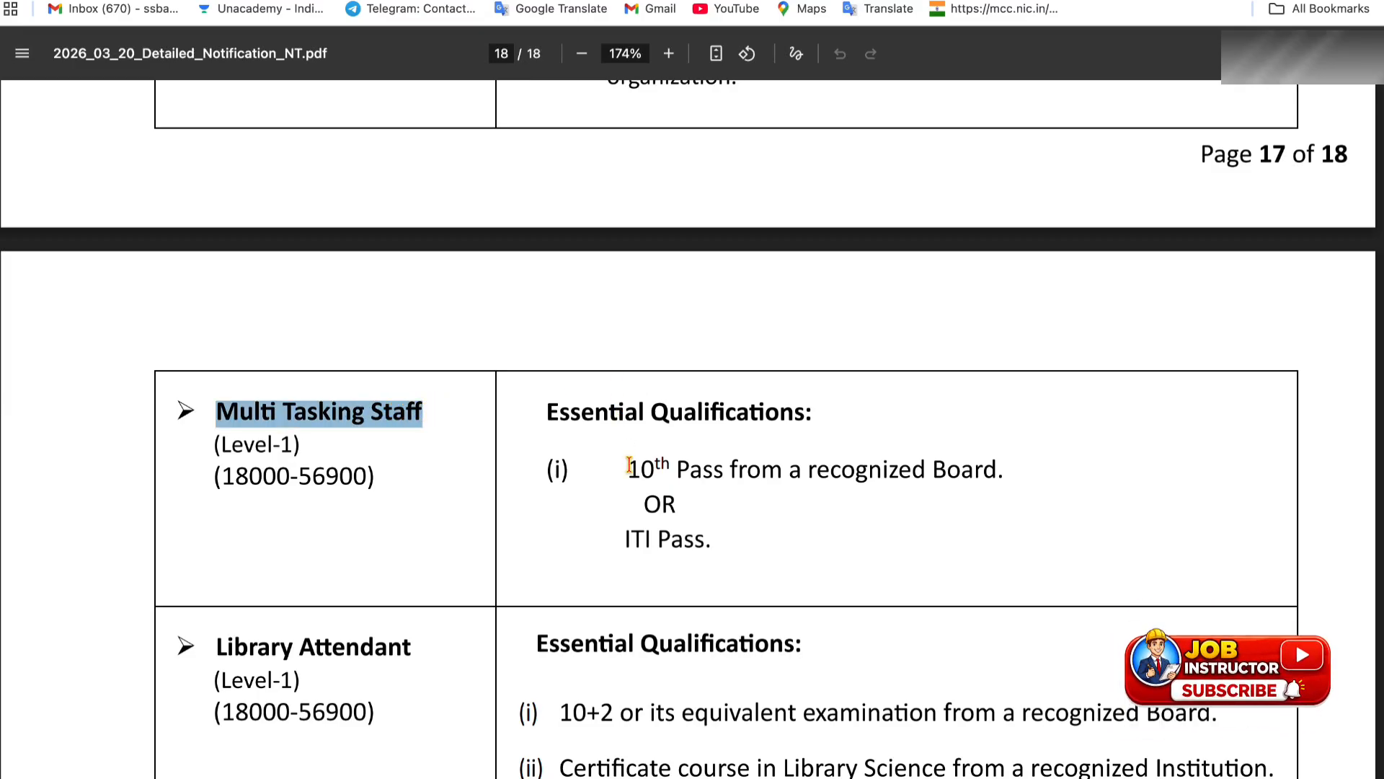
drag(628, 465, 724, 469)
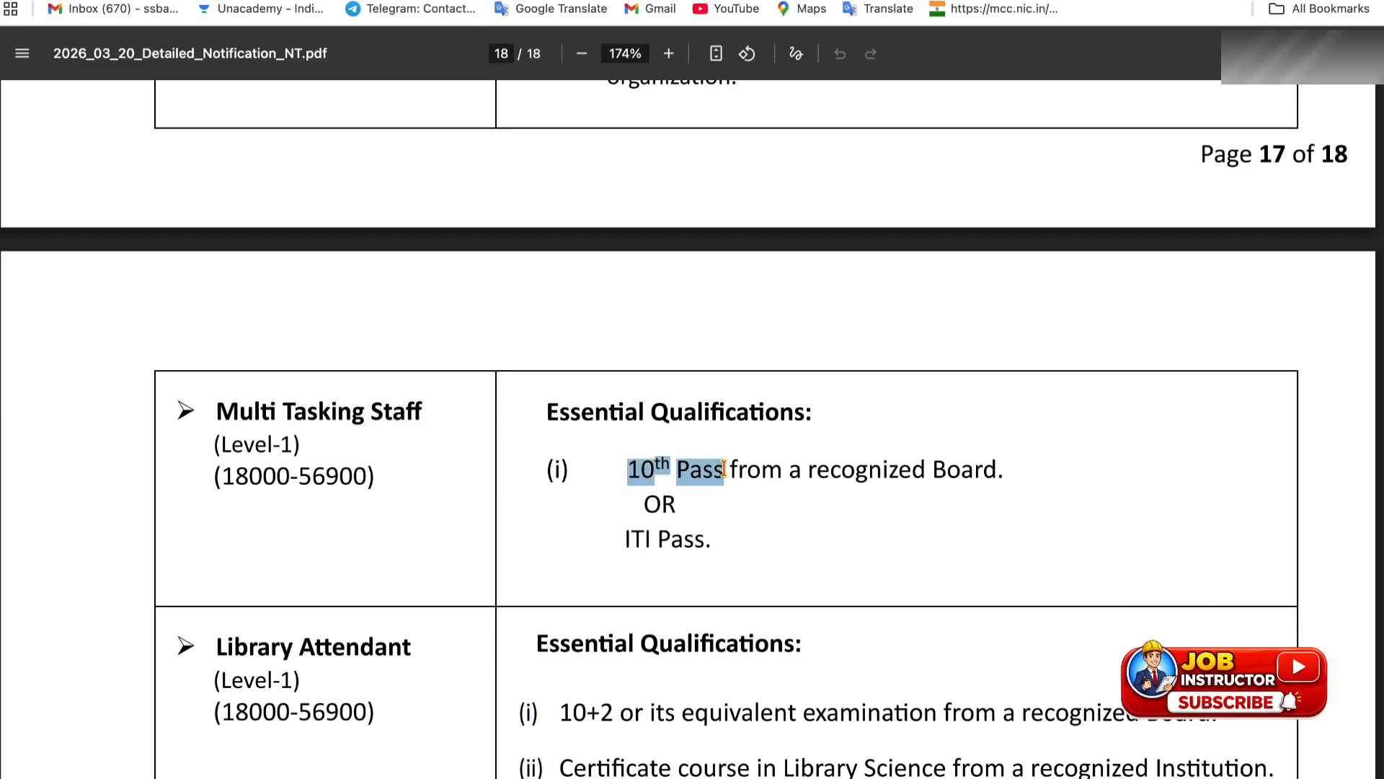
Highlight "ITI Pass" under Multi Tasking Staff and check the essential qualifications for Library Attendant in the notification PDF.
drag(620, 534, 726, 534)
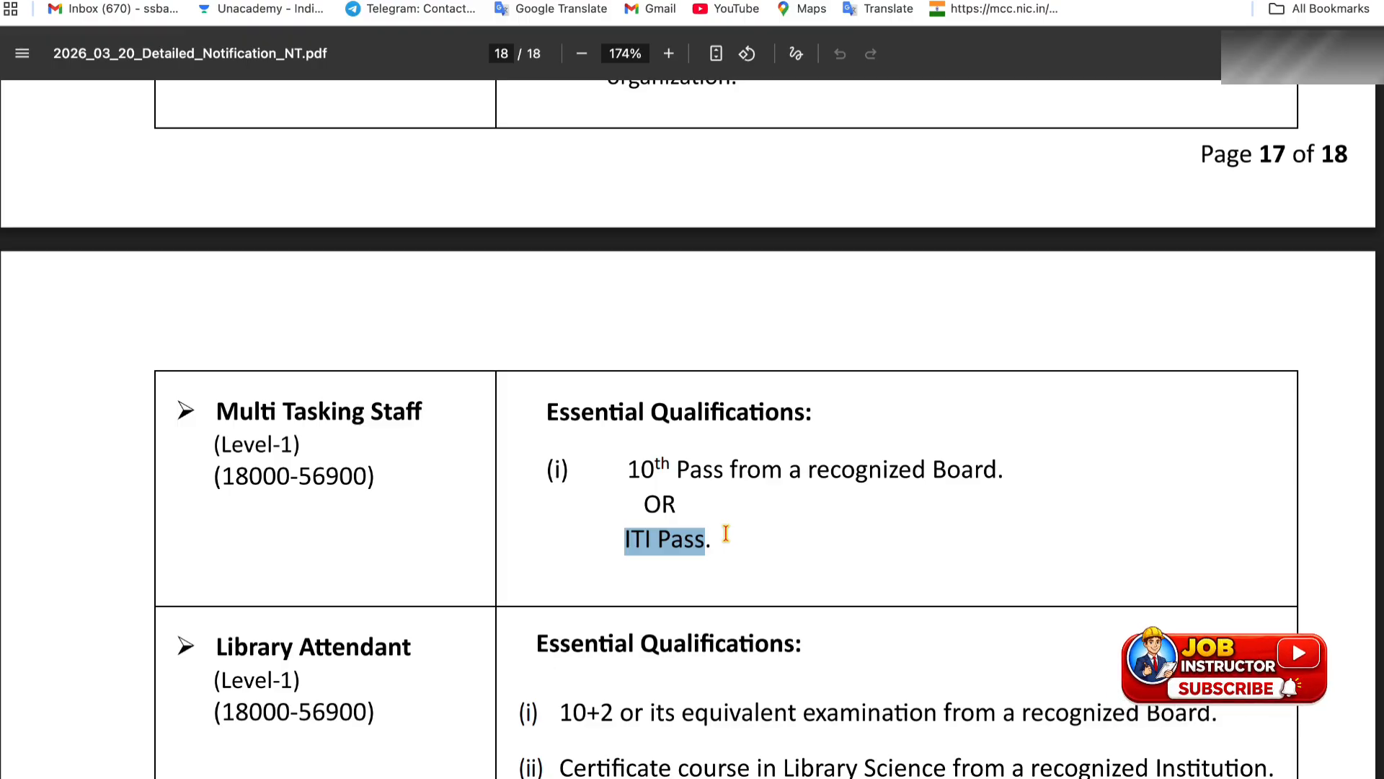
scroll(725, 534, down, 3)
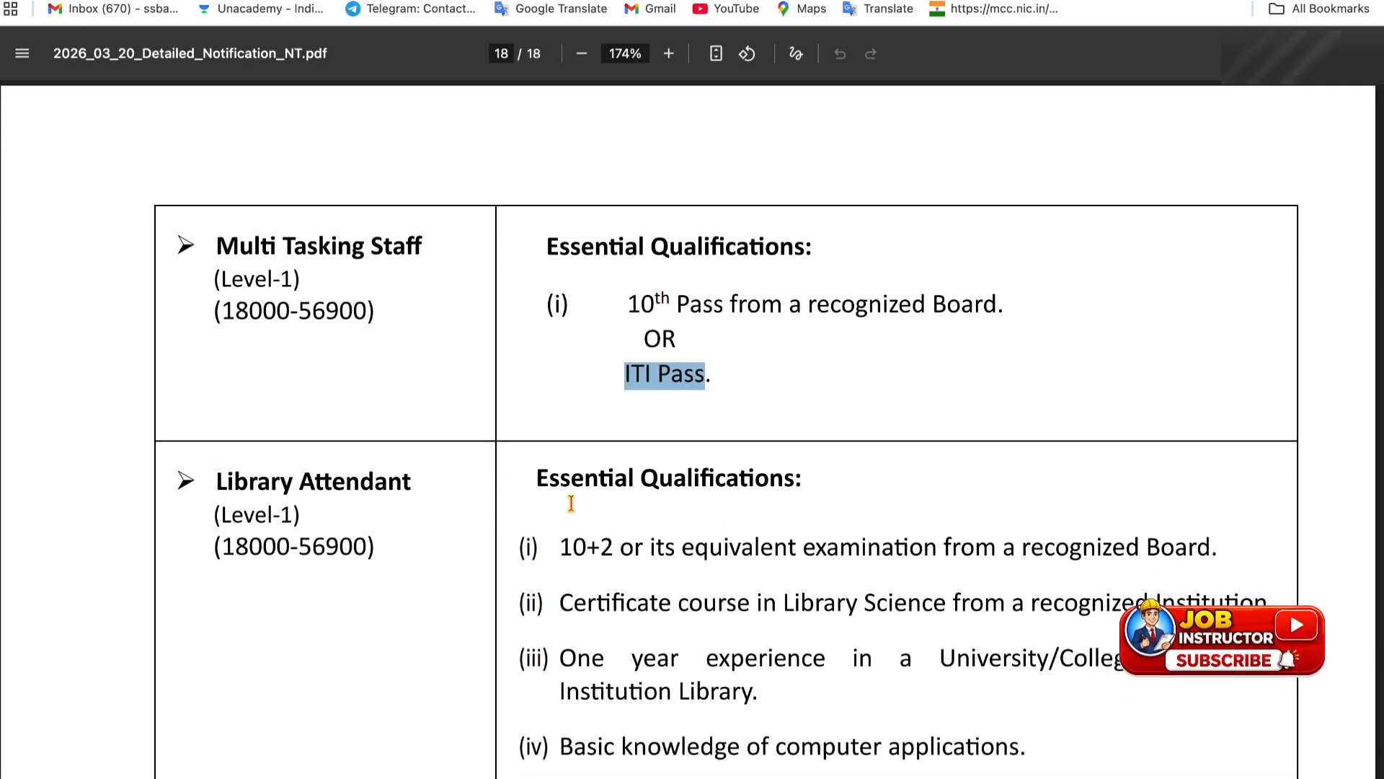
scroll(584, 516, down, 9)
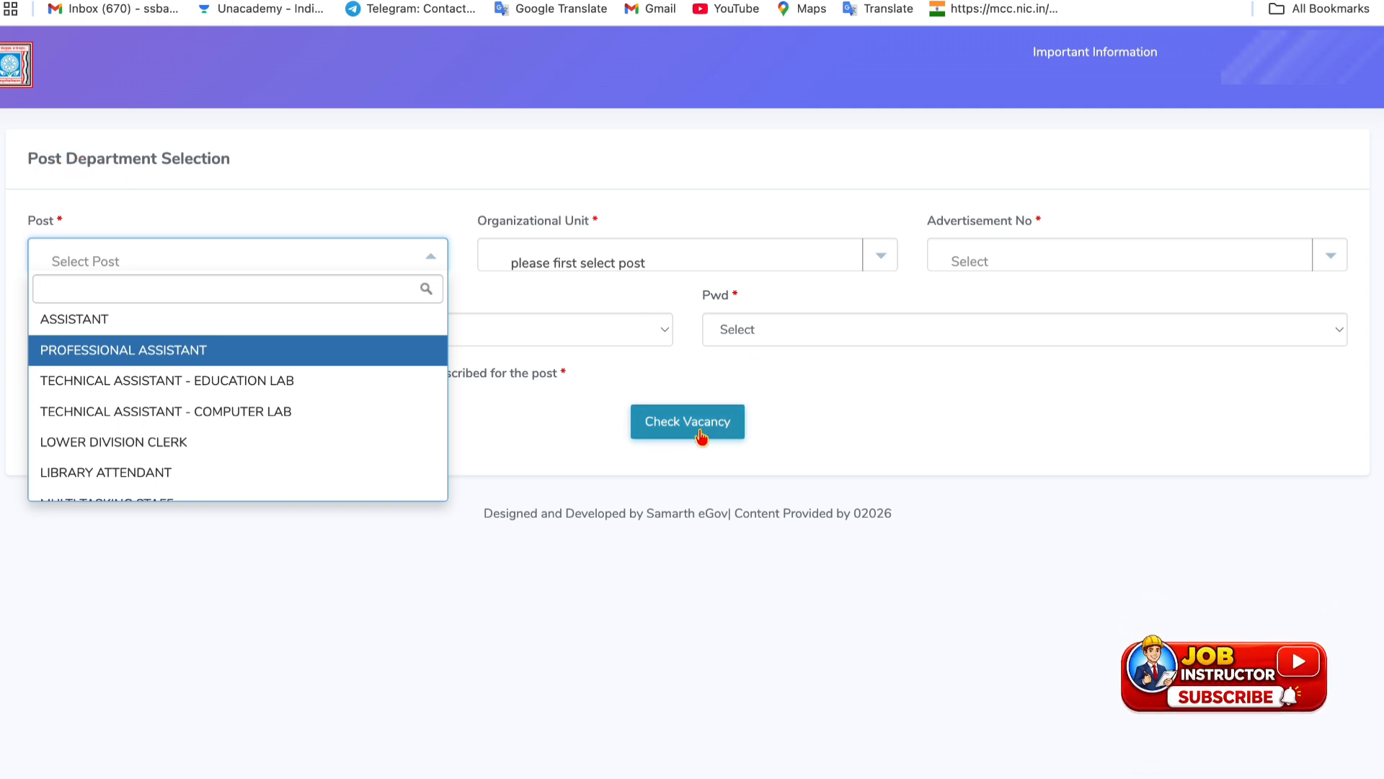
Switch back to the recruitment portal and choose MULTI TASKING STAFF as the post in the Post Department Selection form.
scroll(139, 440, down, 3)
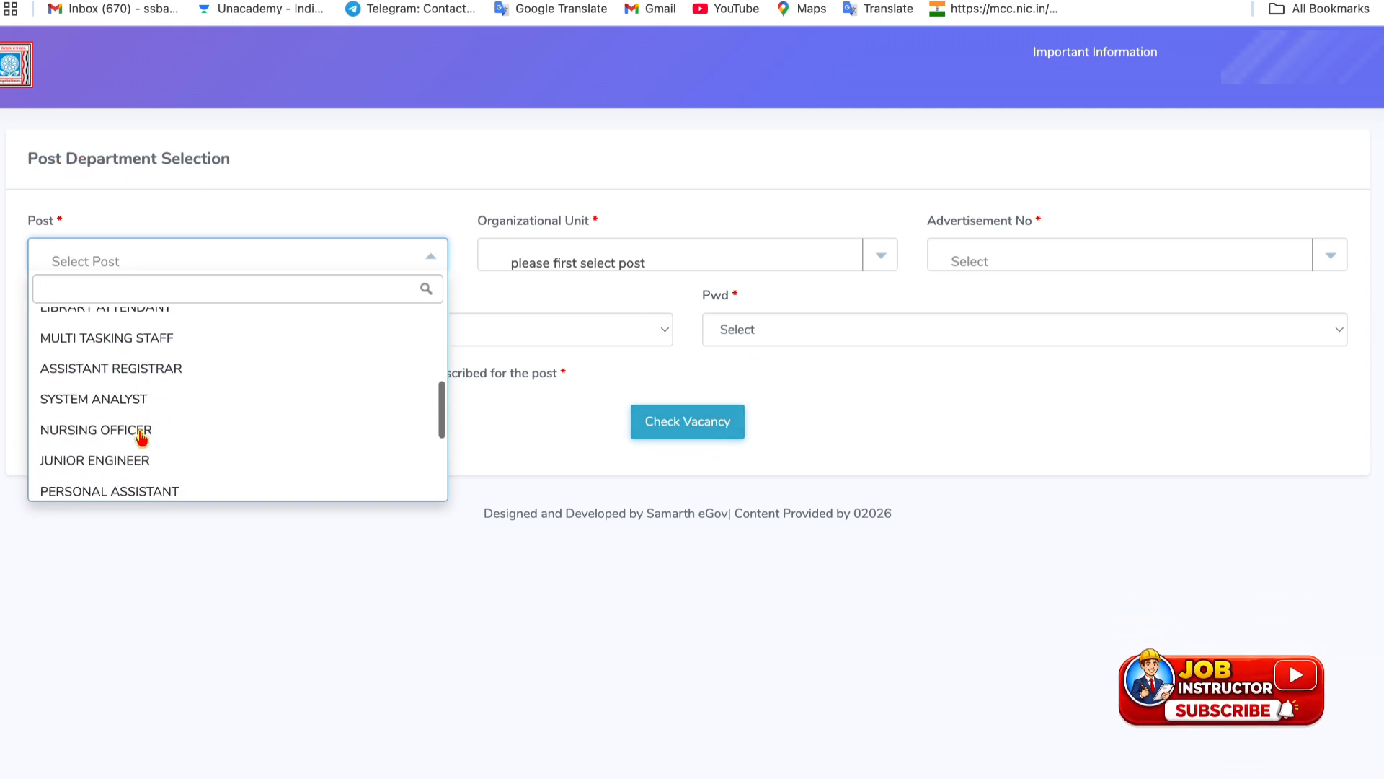
scroll(141, 438, up, 5)
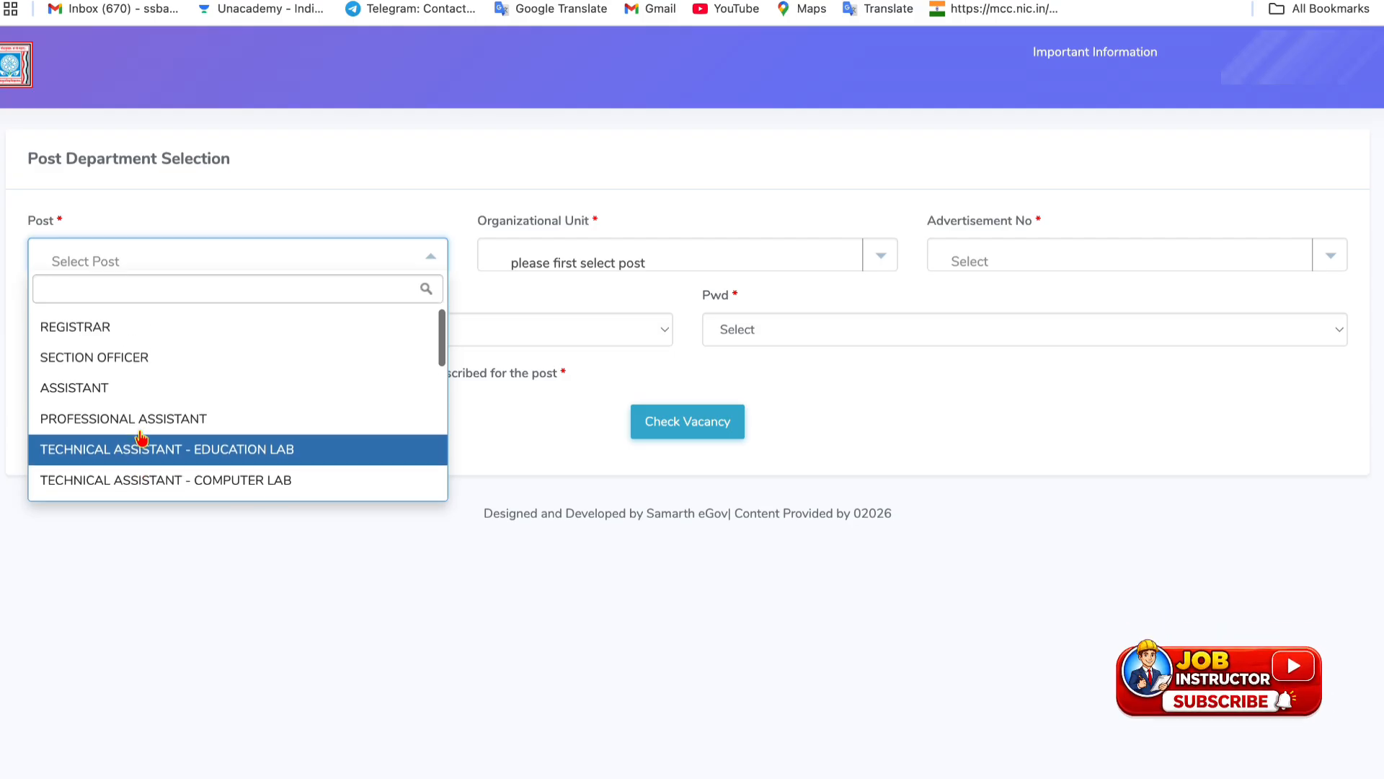
scroll(141, 438, down, 2)
scroll(141, 437, up, 2)
scroll(142, 438, down, 3)
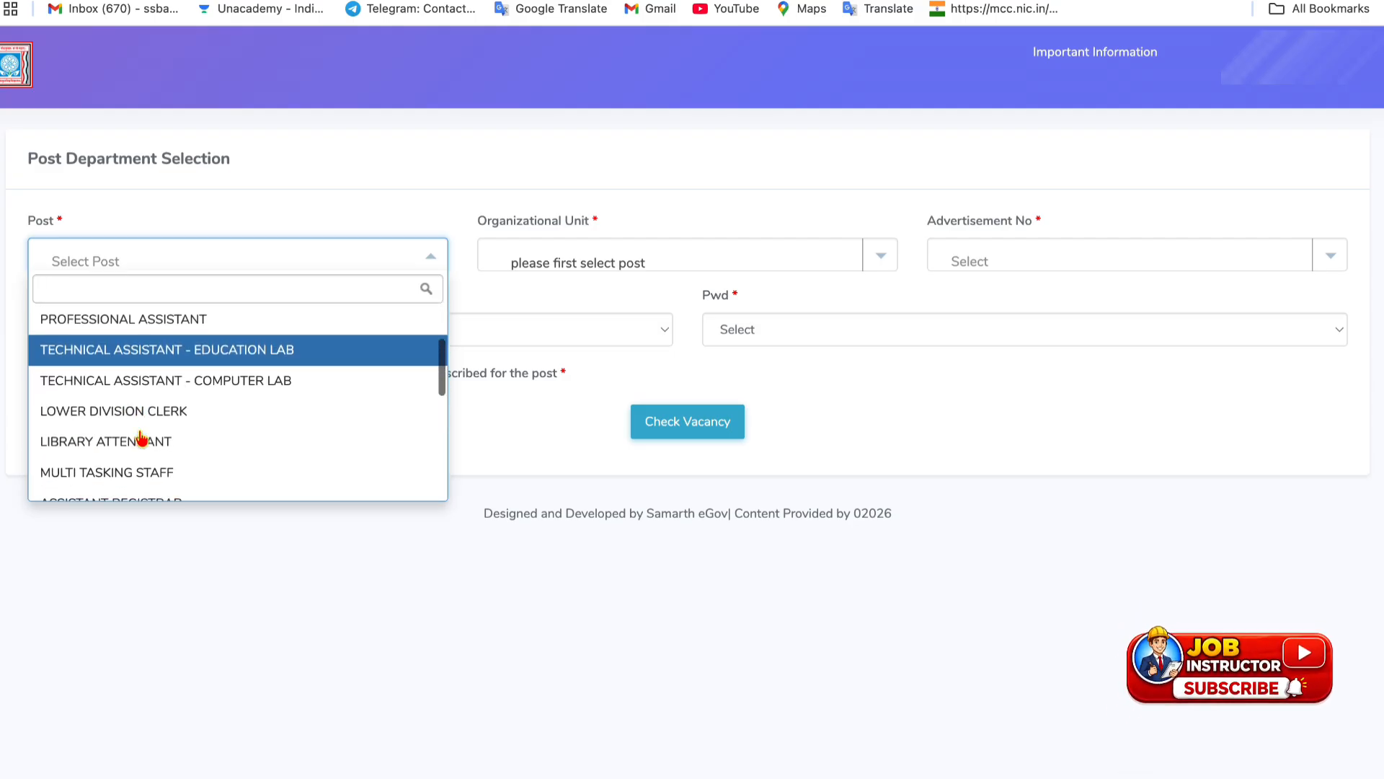
scroll(140, 433, down, 2)
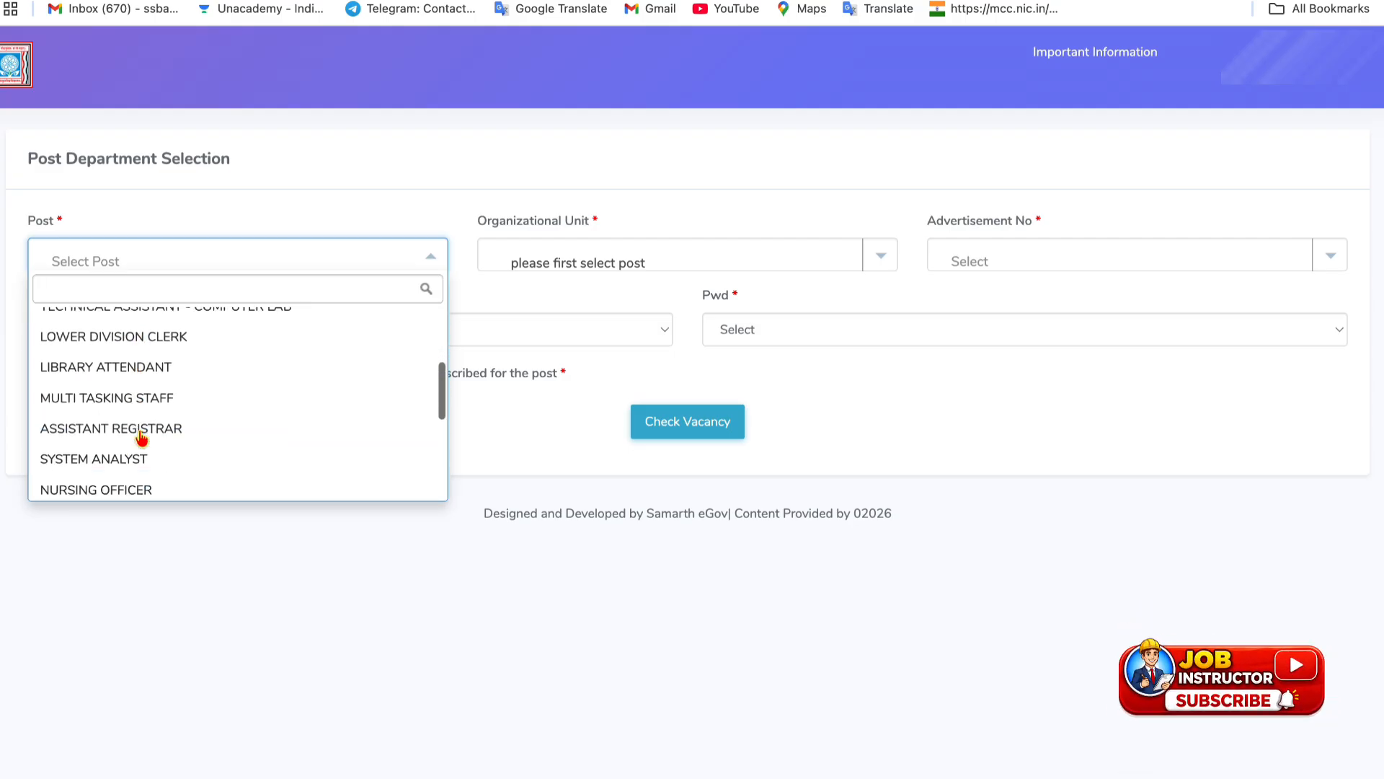
click(144, 388)
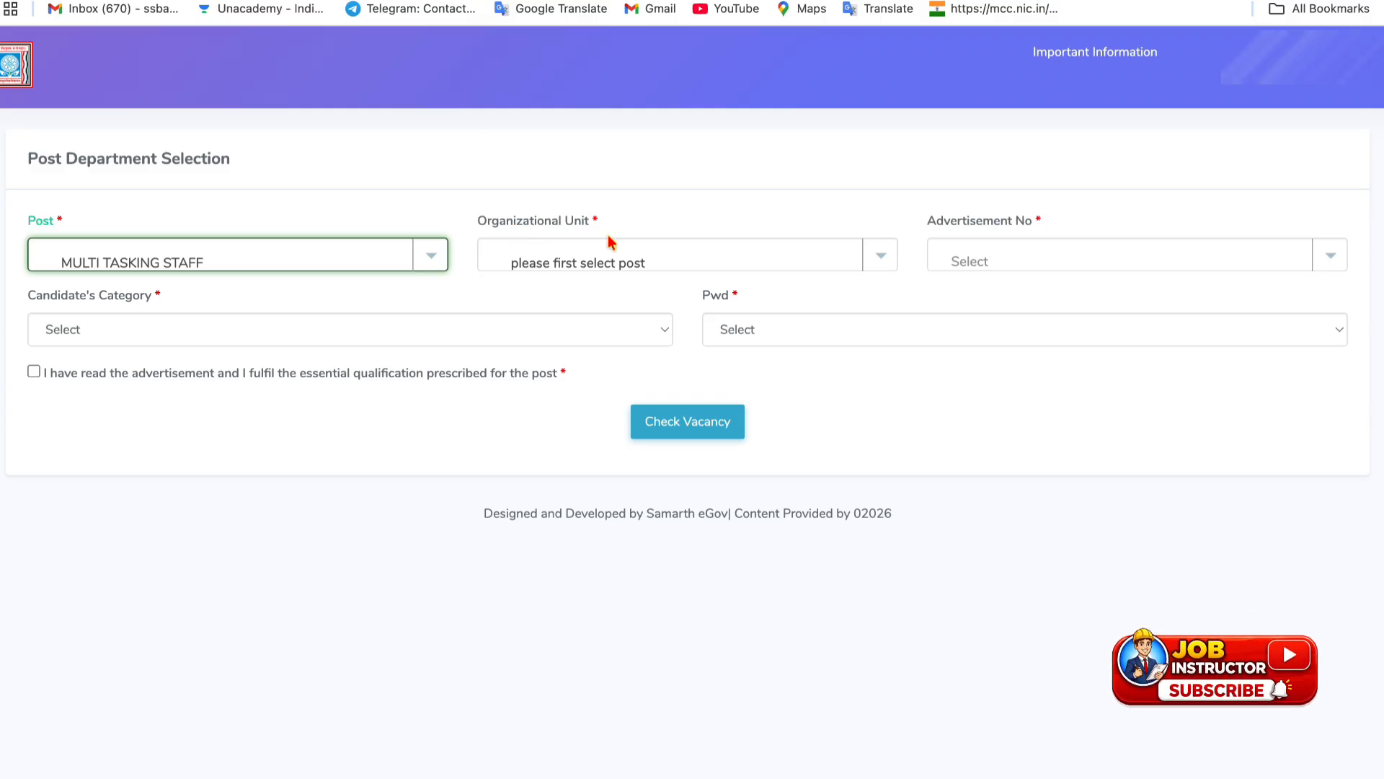
Set the organizational unit to Headquarter Office-Delhi Campus and the advertisement number to Advt No. 02/2026.
click(609, 259)
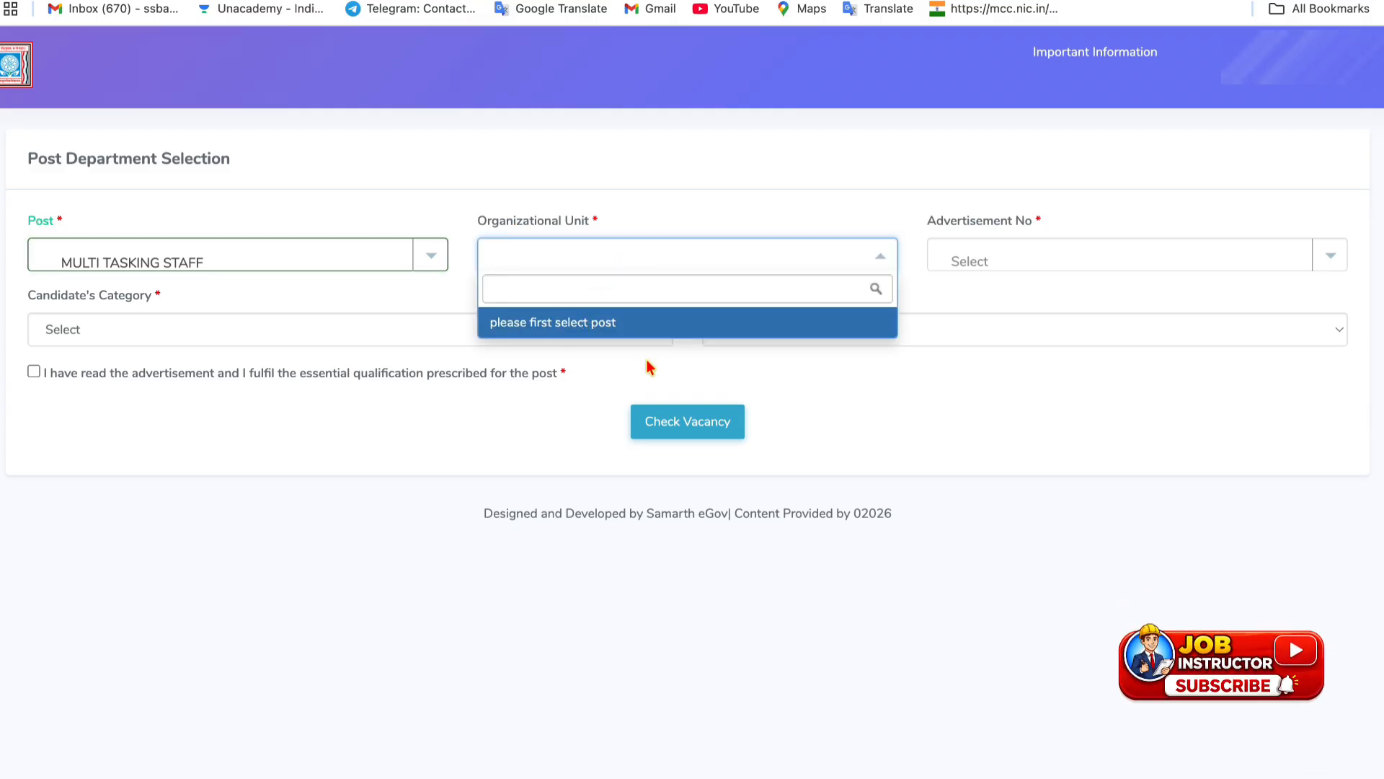
click(604, 259)
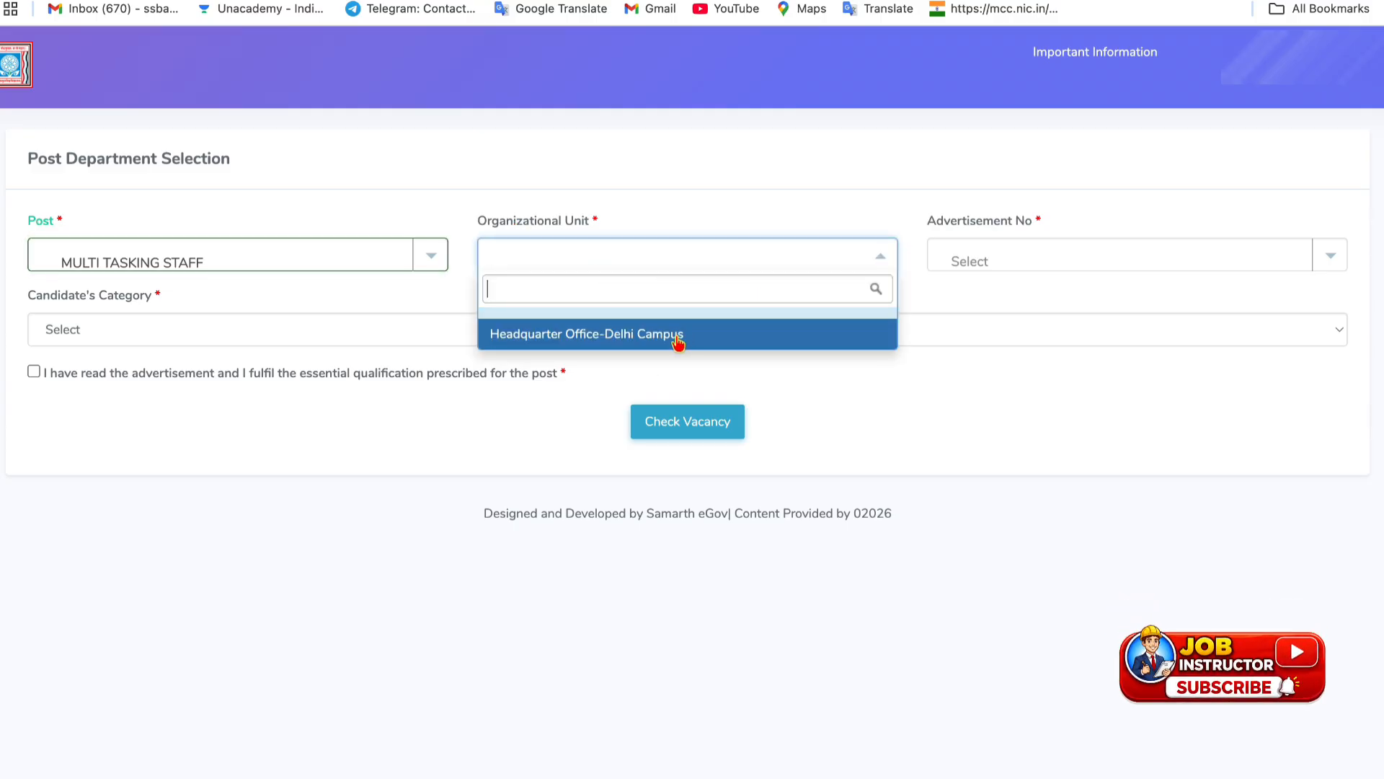
click(612, 347)
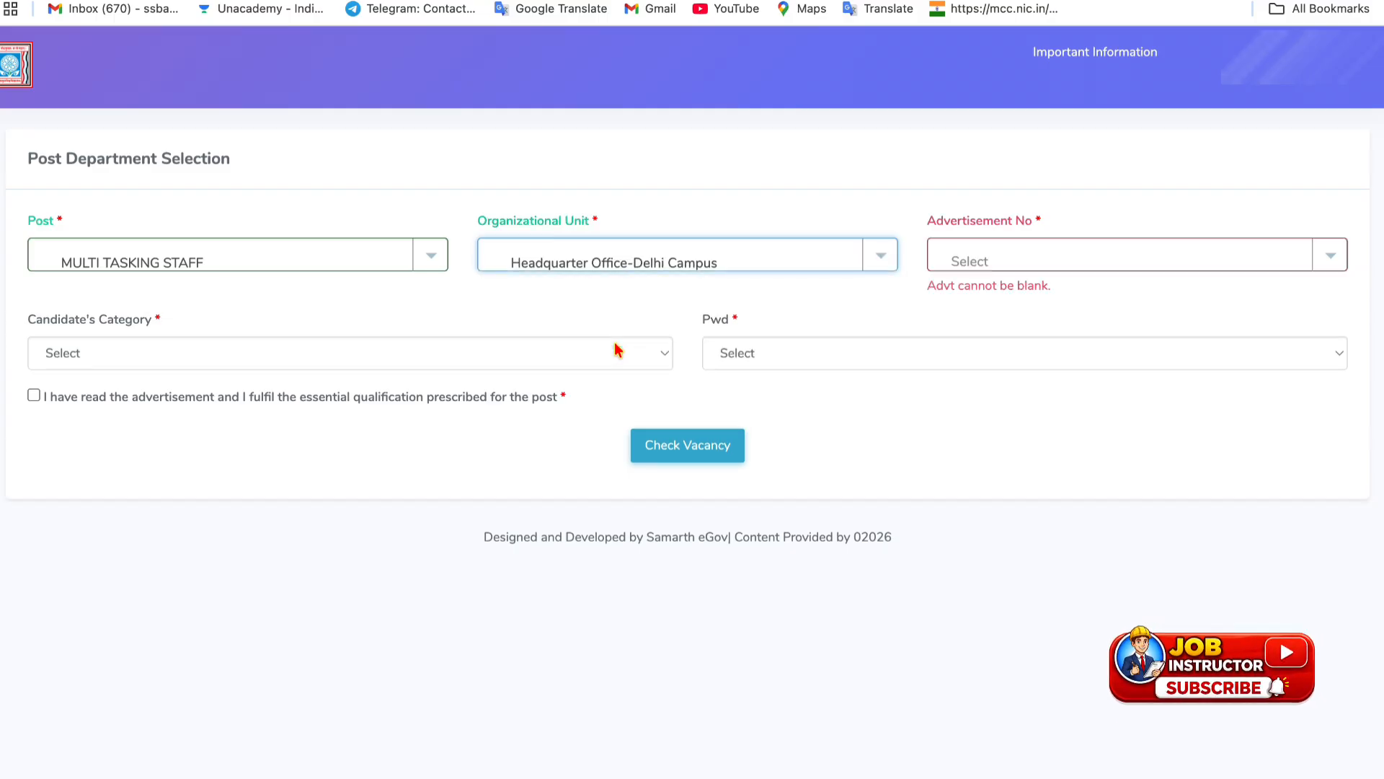
click(1021, 260)
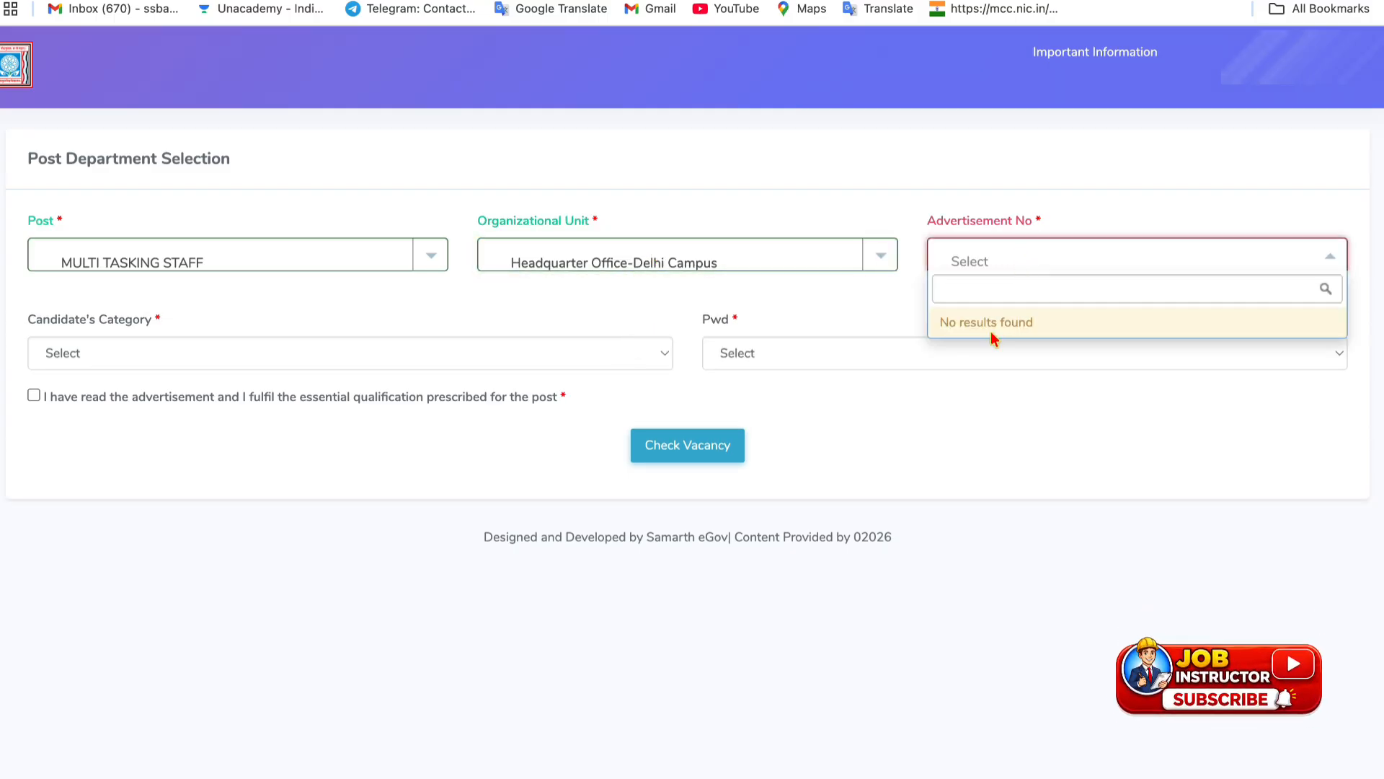
click(997, 393)
click(1129, 269)
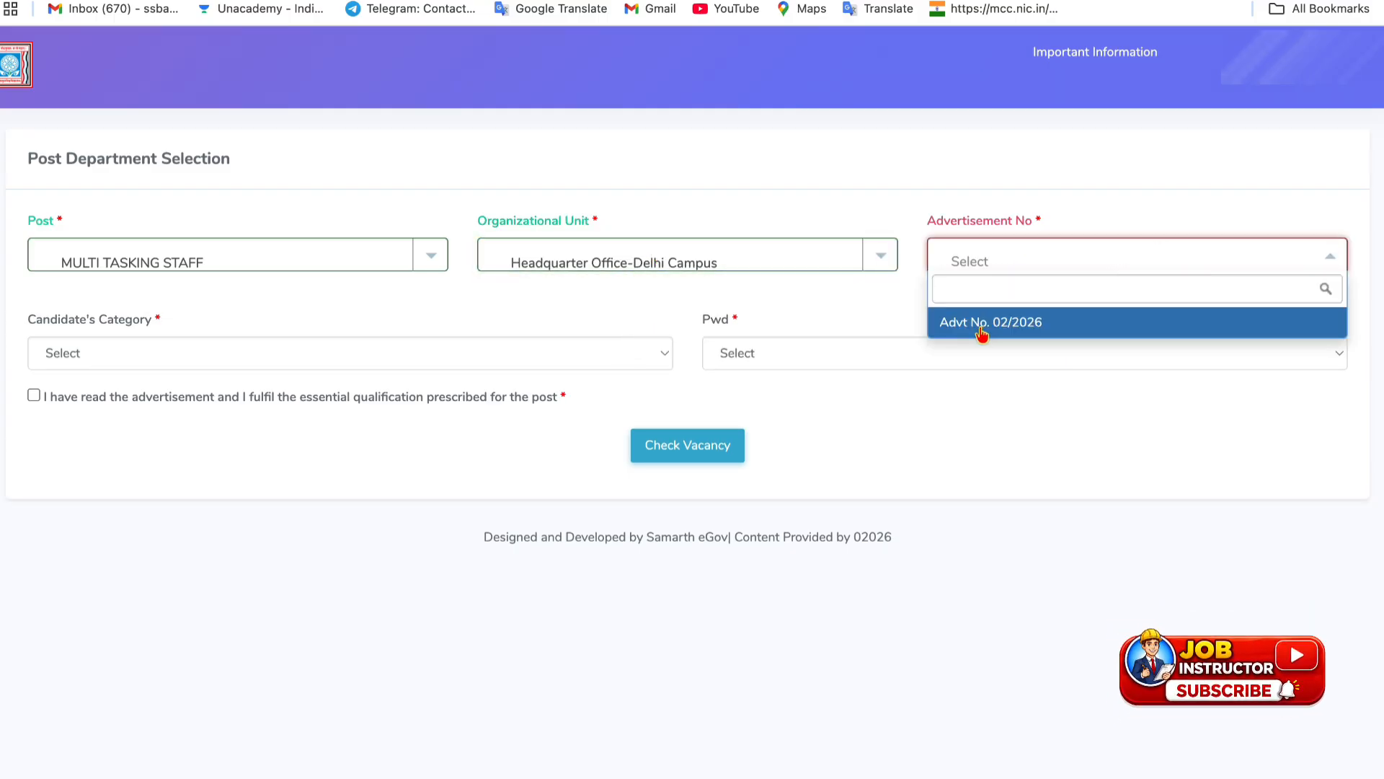
click(988, 326)
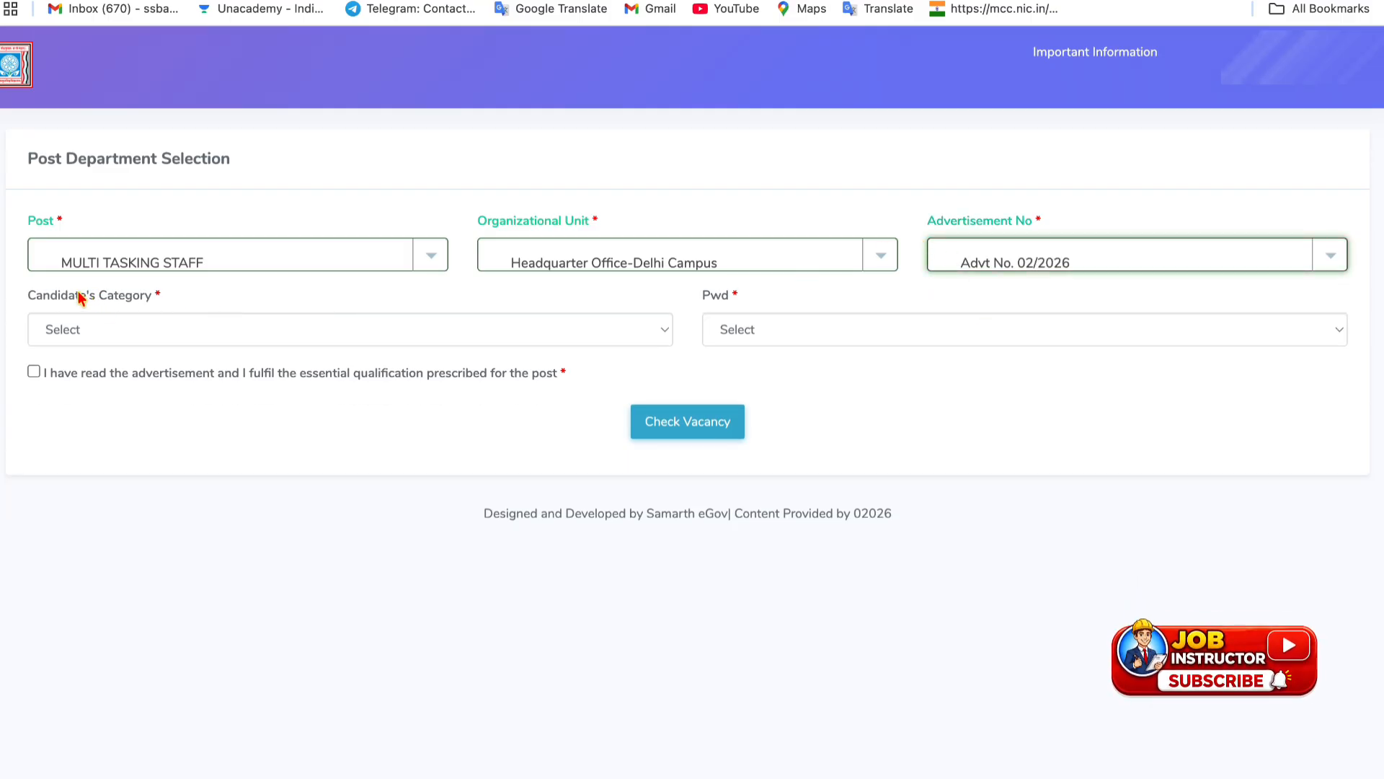
Set the candidate's category to OBC and Pwd to Not Applicable.
click(124, 331)
click(103, 375)
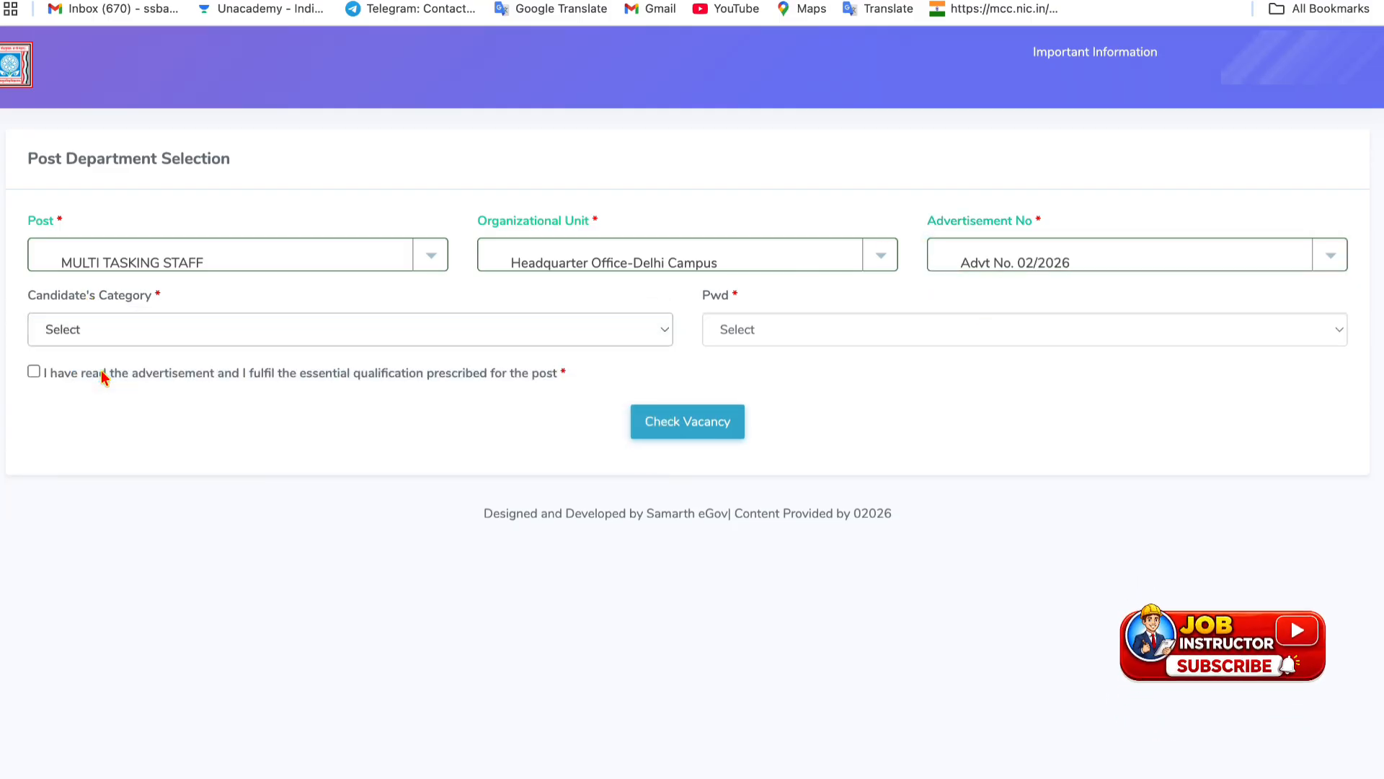
click(149, 328)
click(140, 310)
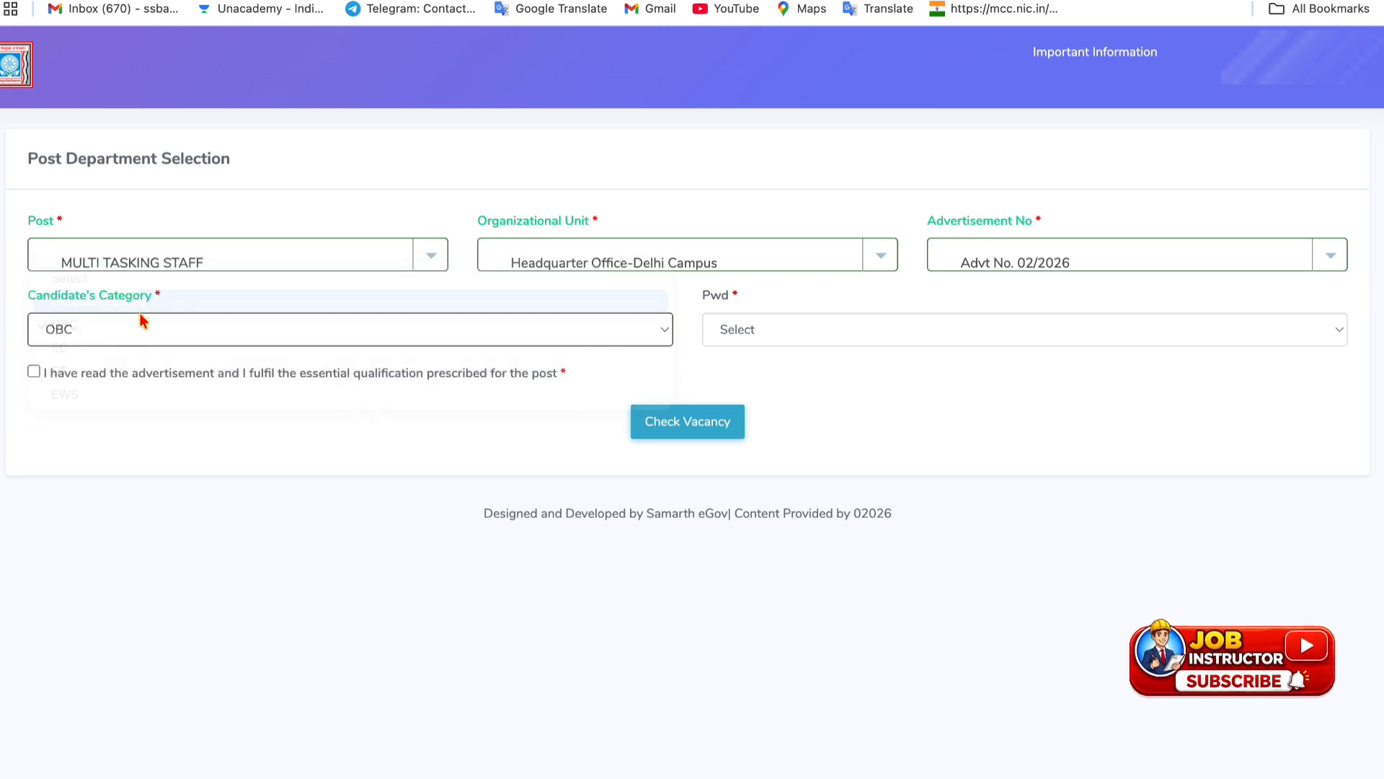
click(128, 334)
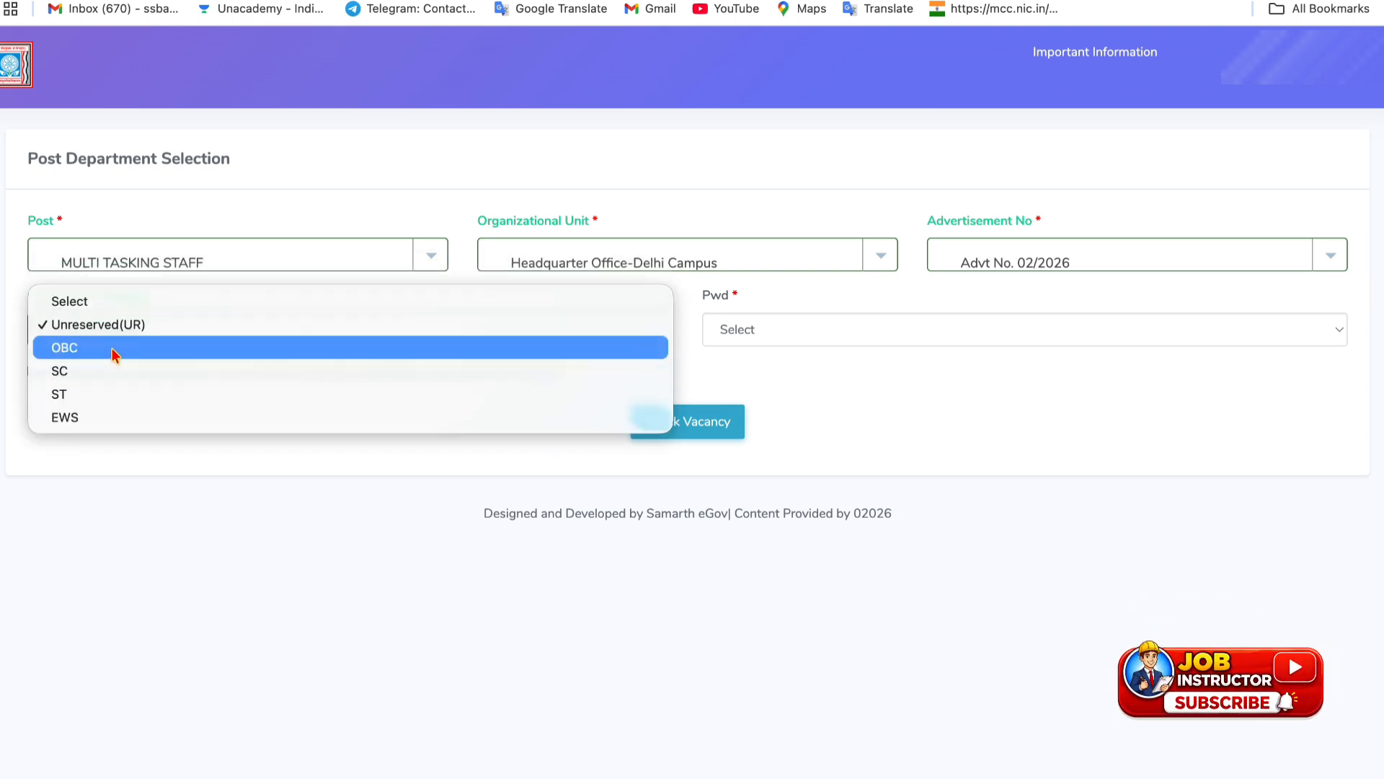
click(111, 347)
click(826, 330)
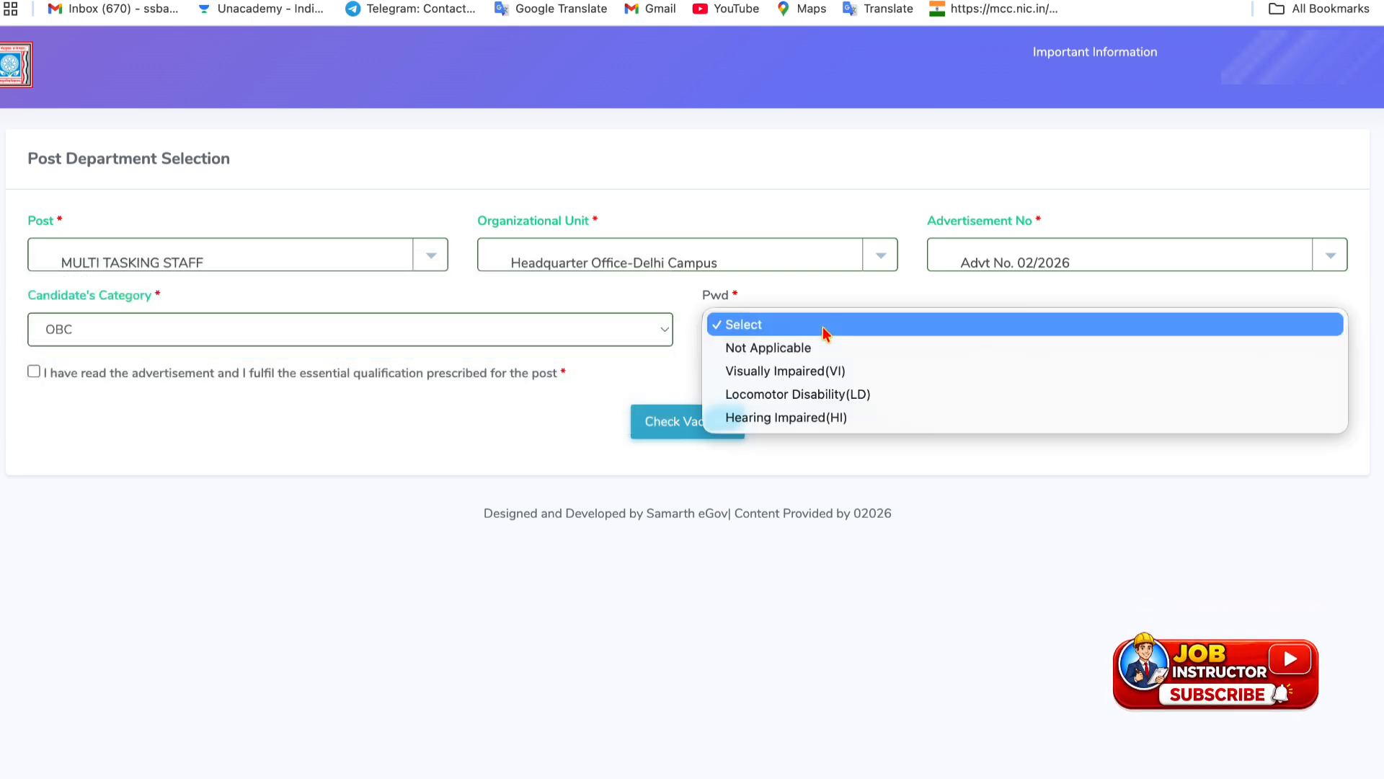
click(783, 356)
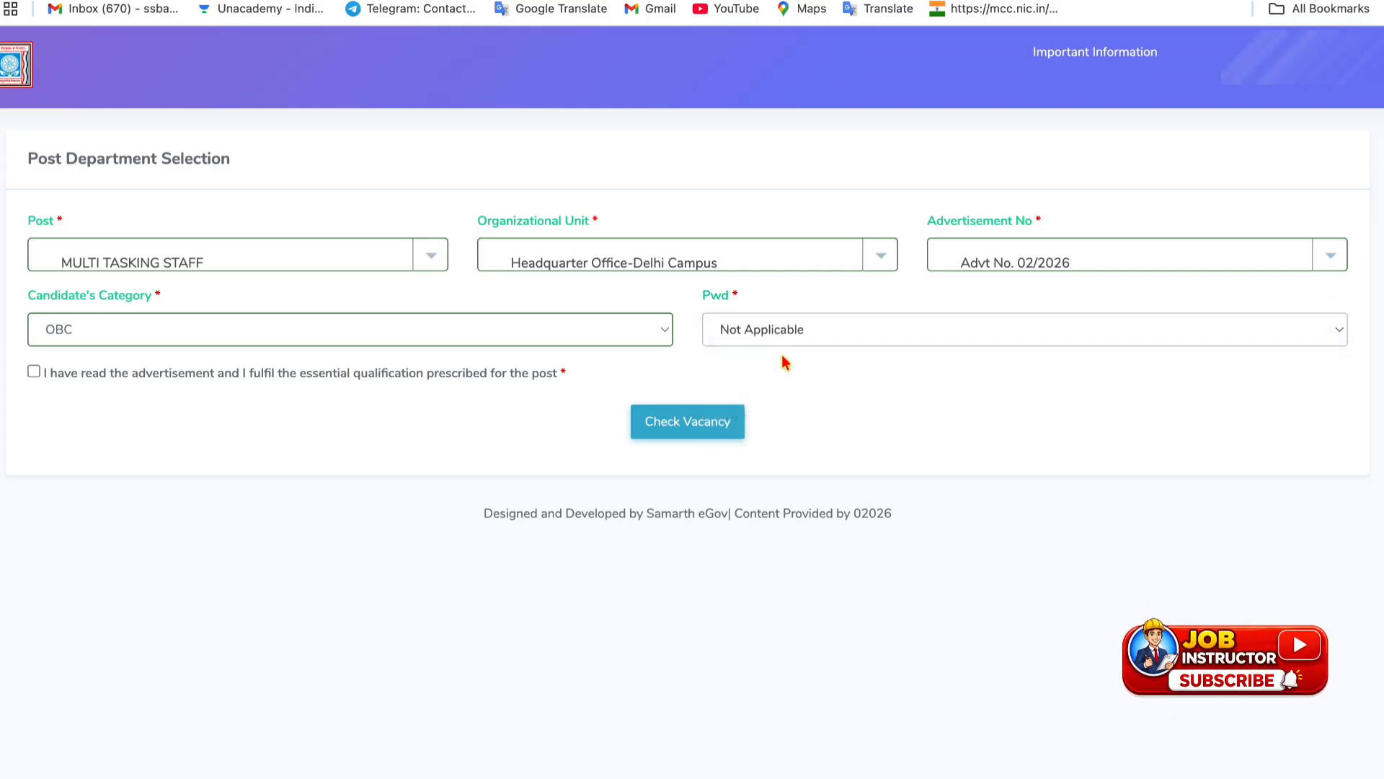
Accept the essential qualification declaration and apply for the Multi Tasking Staff post after checking its vacancies by category.
click(33, 372)
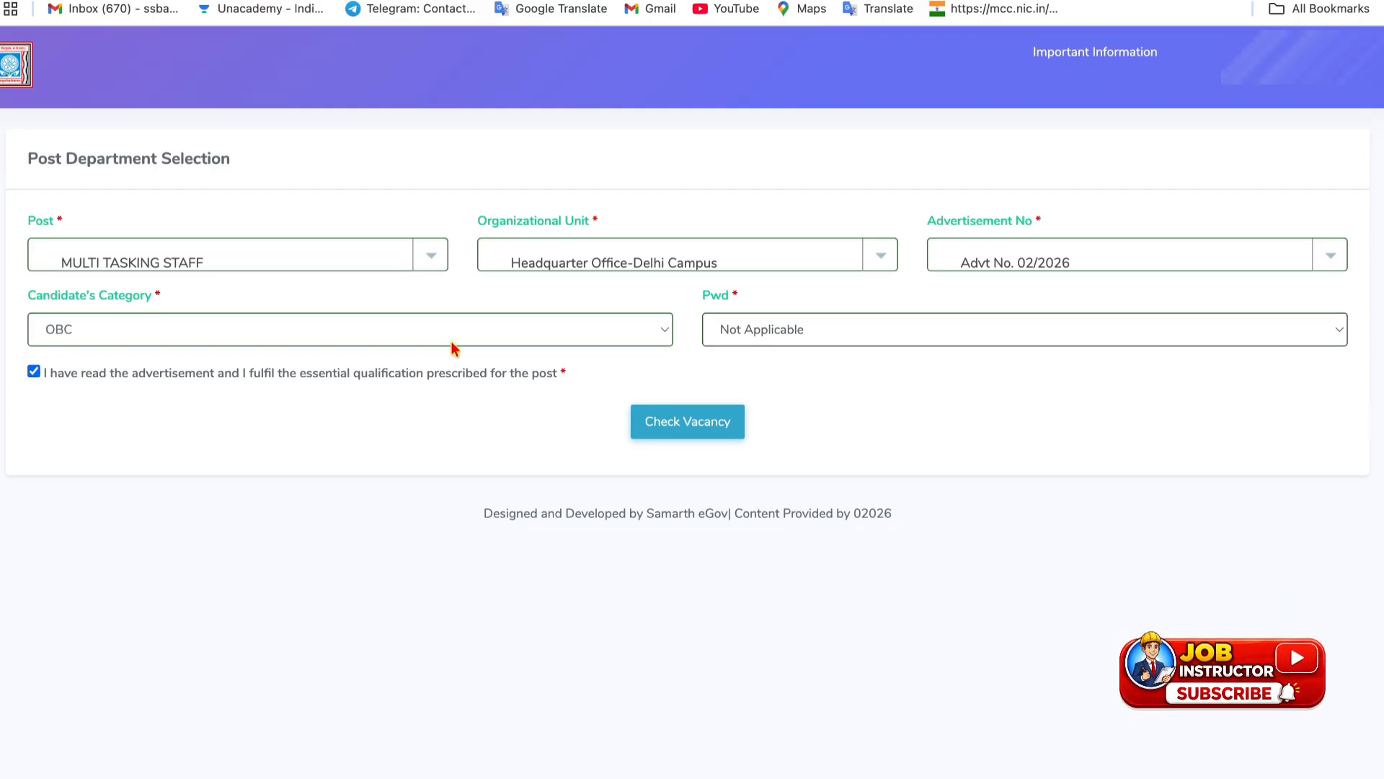
click(679, 431)
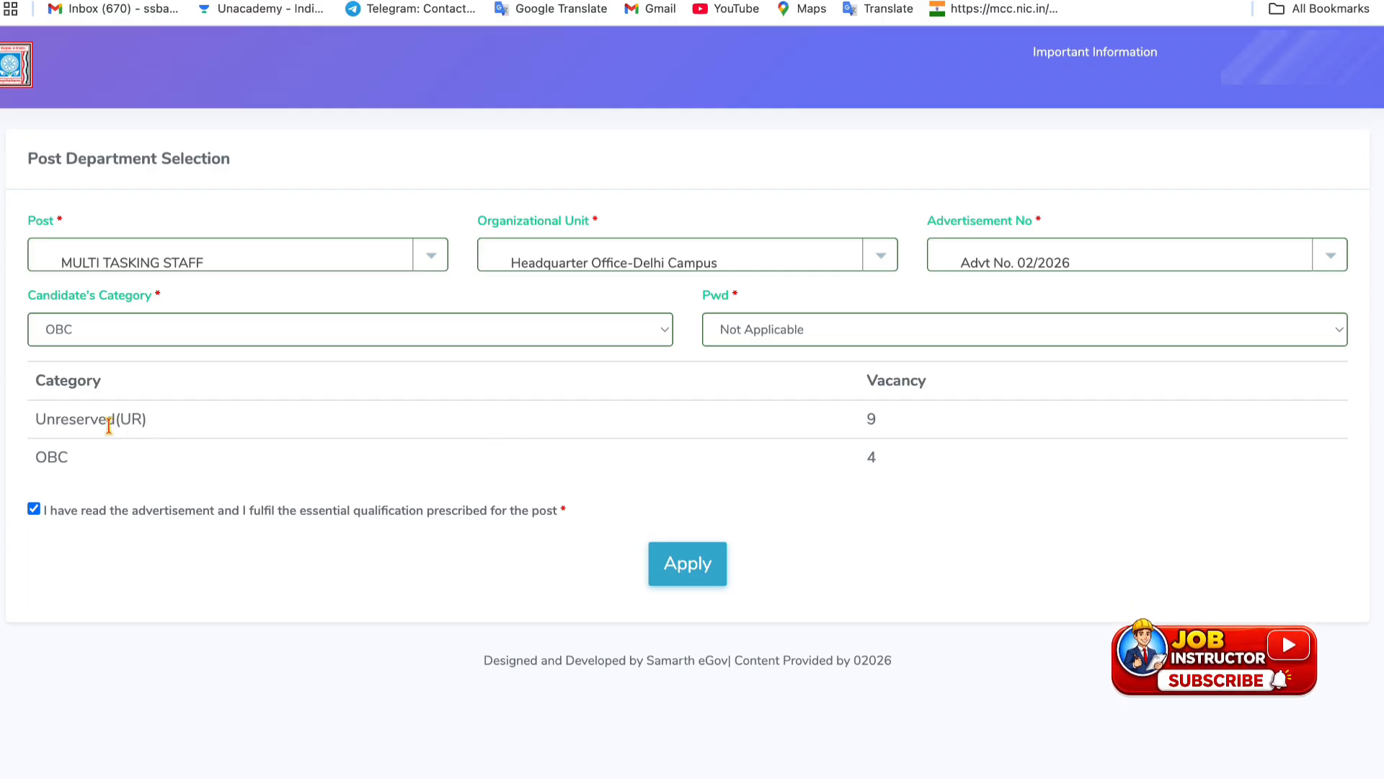
drag(36, 419, 120, 419)
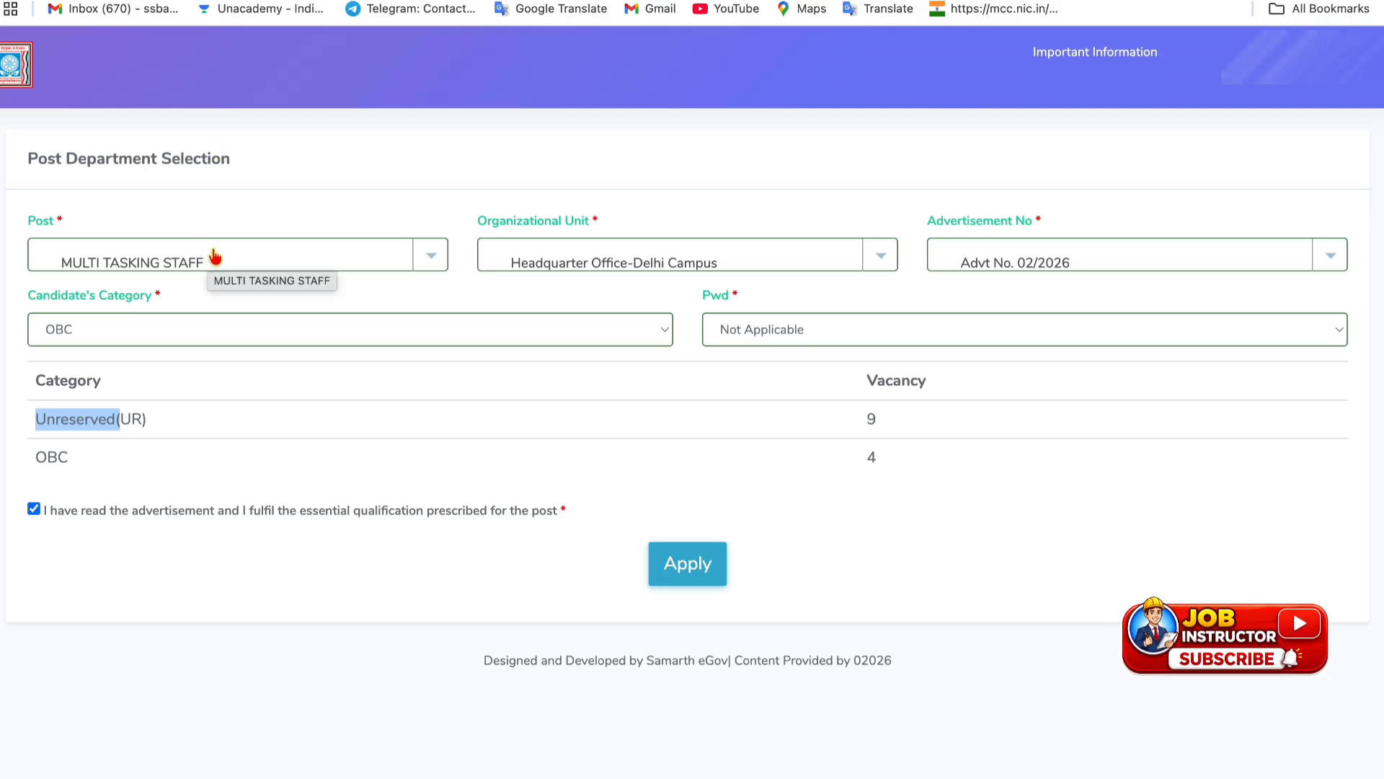
click(672, 562)
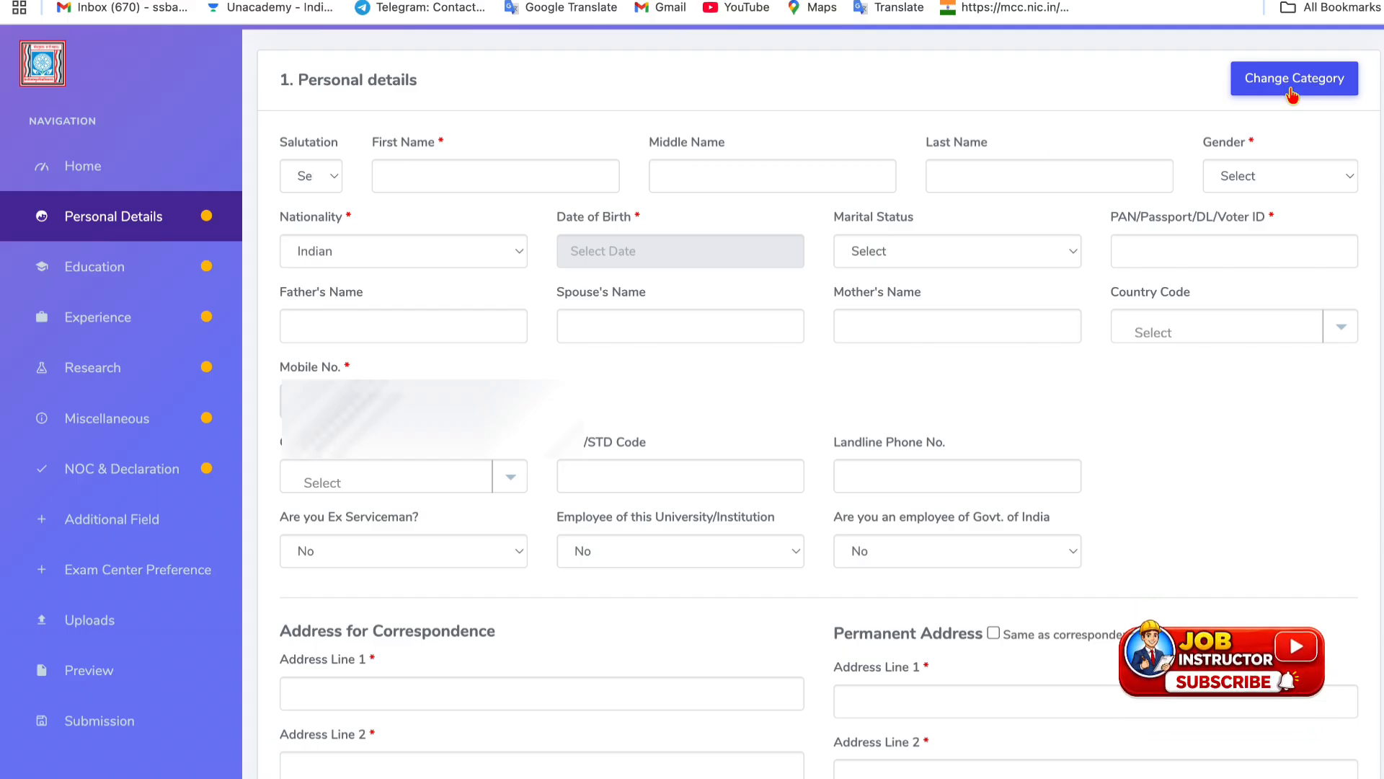
Set the salutation to Mr. and the gender to Male in the Personal Details form.
click(310, 177)
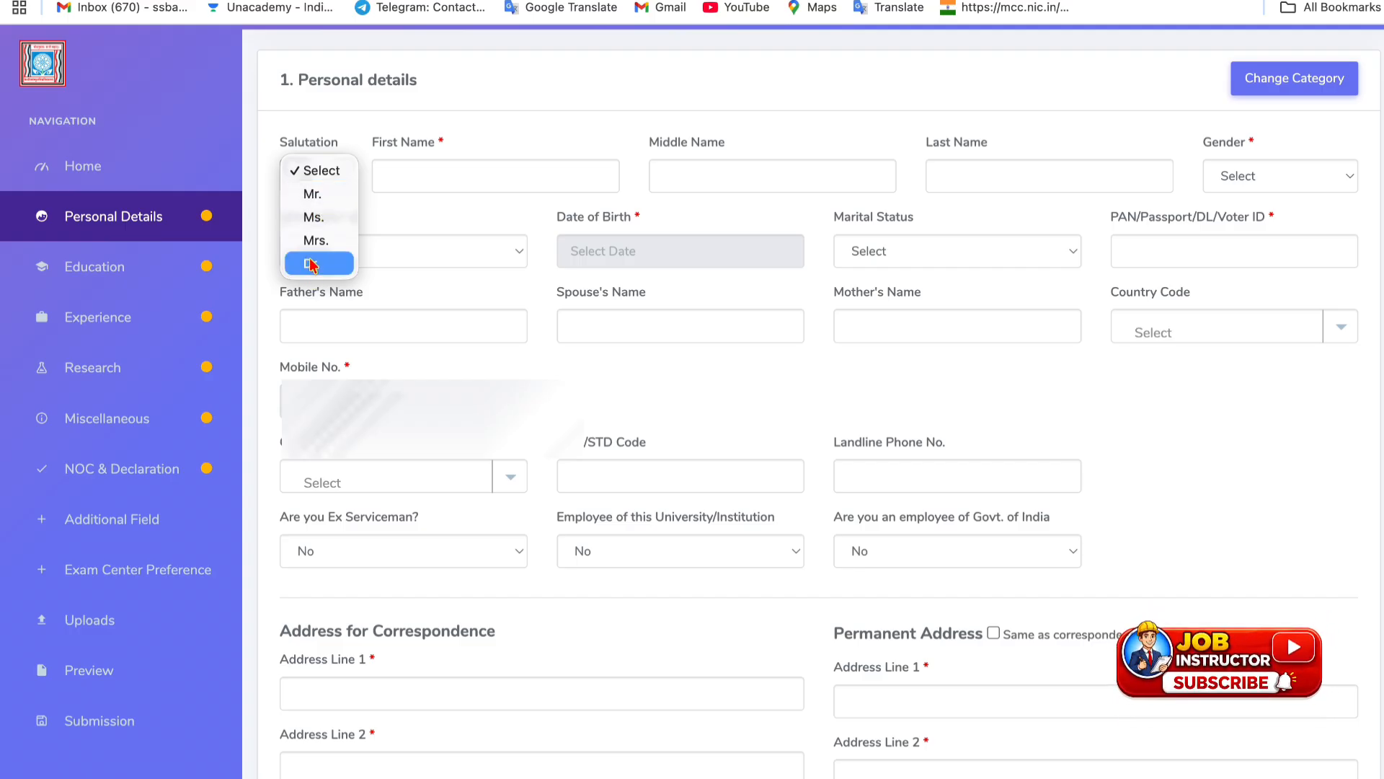
click(308, 194)
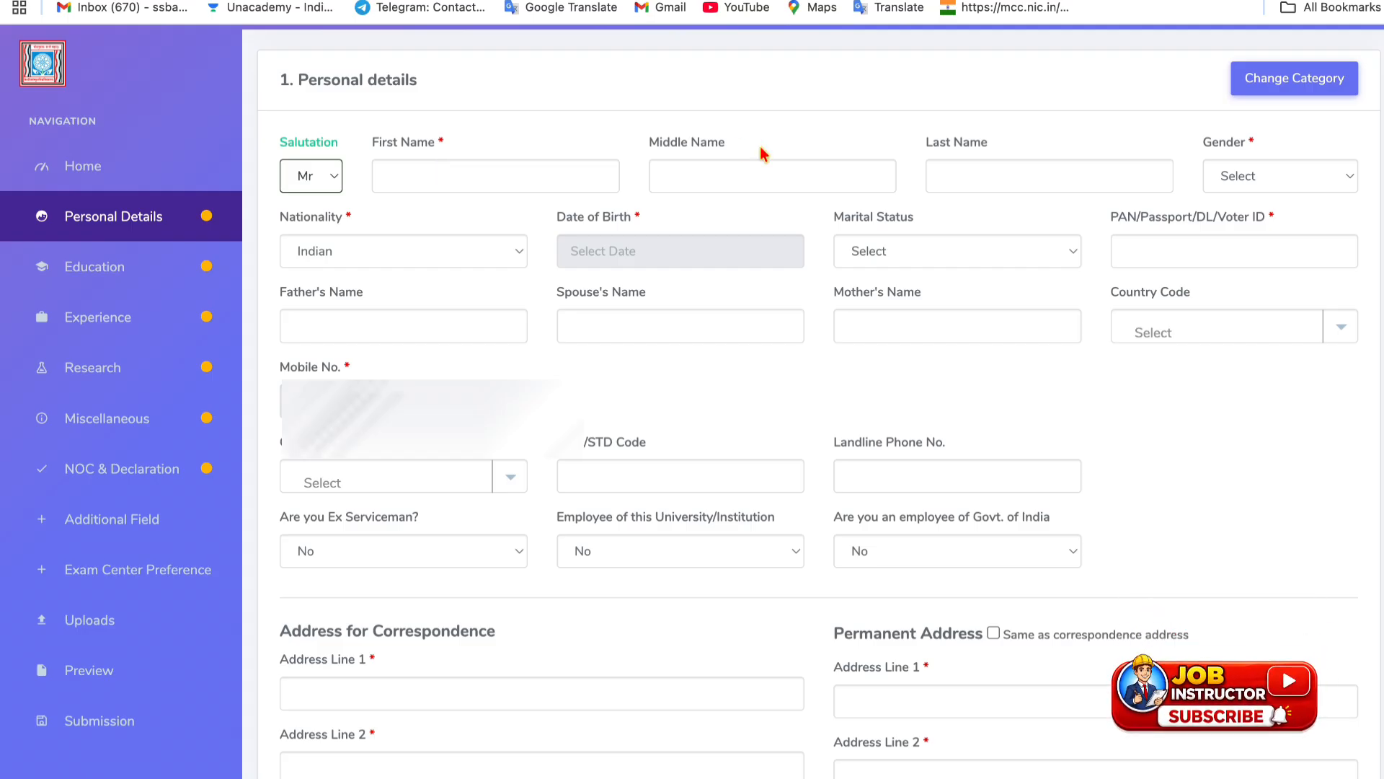
click(1243, 190)
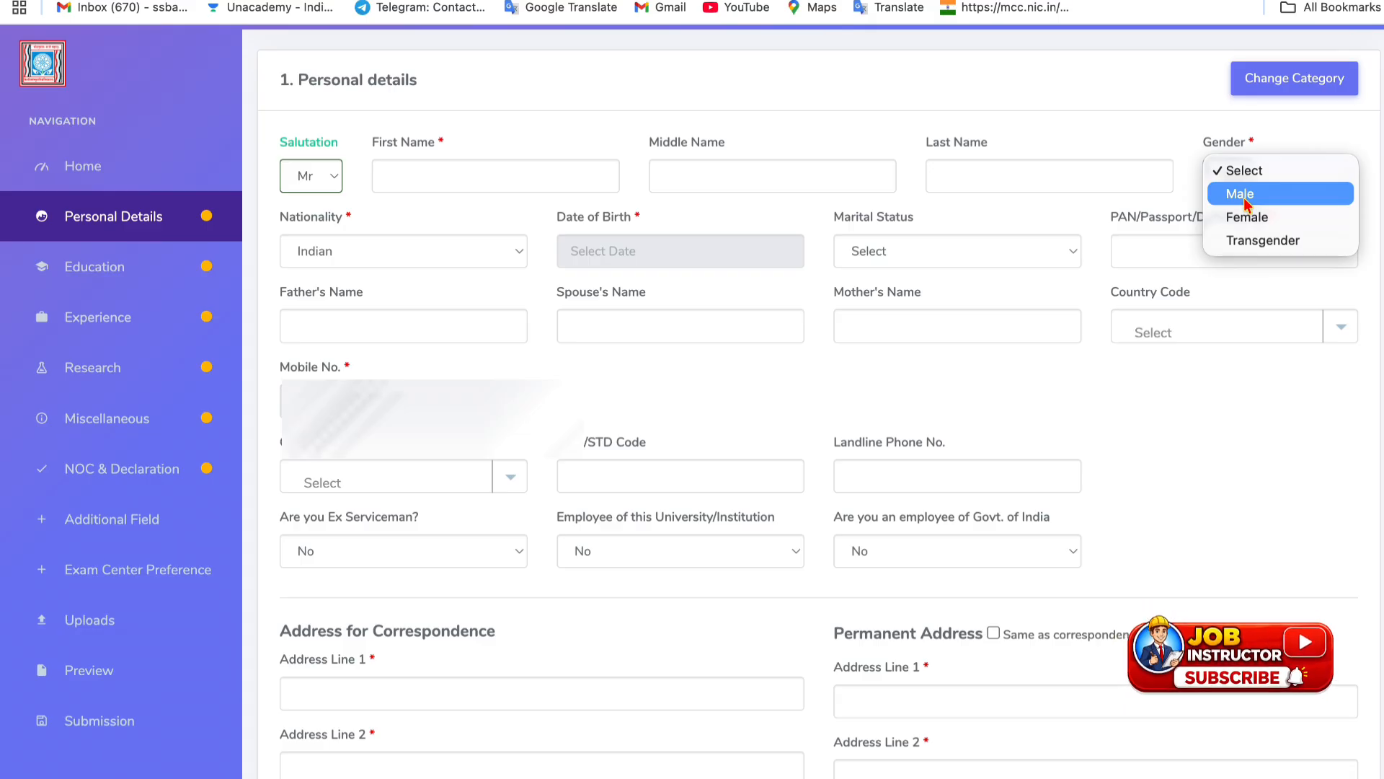
click(1245, 202)
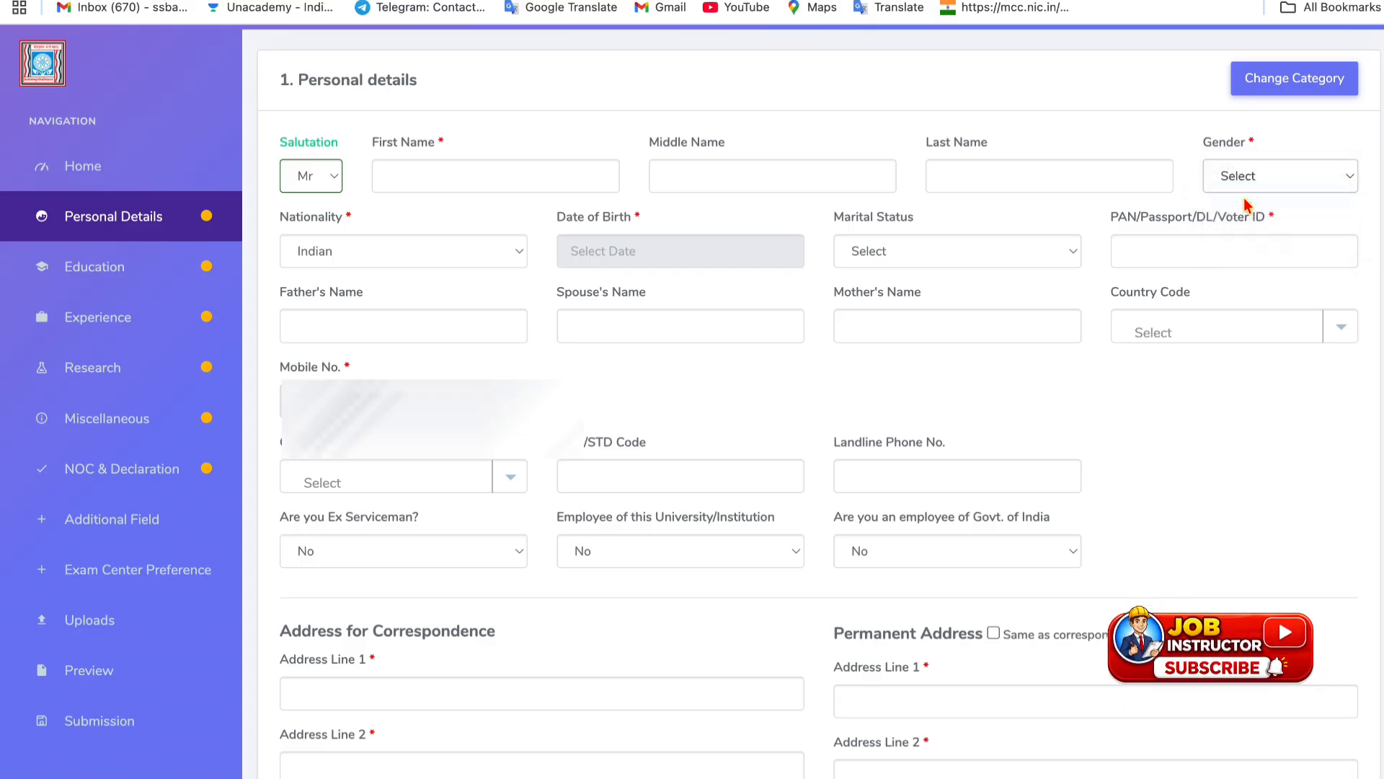
Enter the applicant's date of birth and set the marital status to Single.
click(639, 250)
click(710, 286)
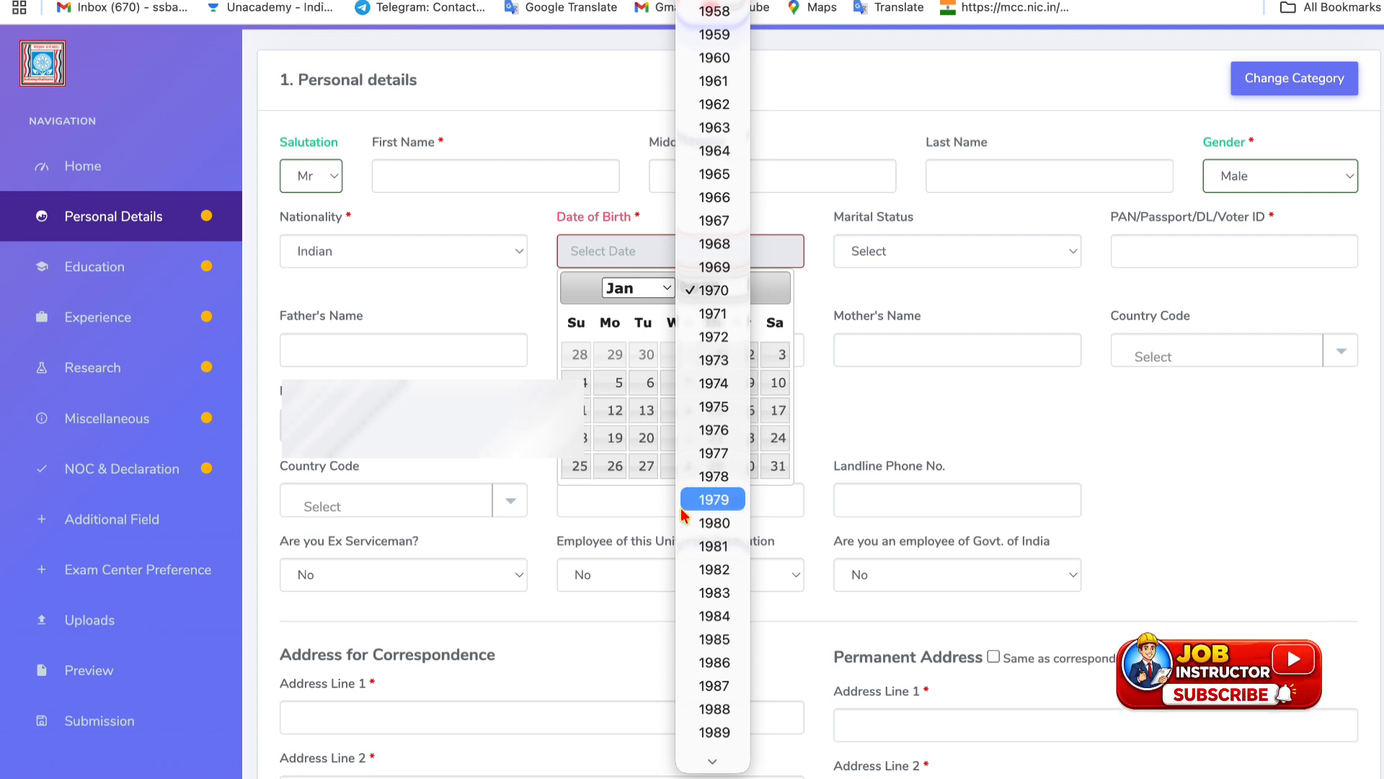
scroll(713, 505, down, 5)
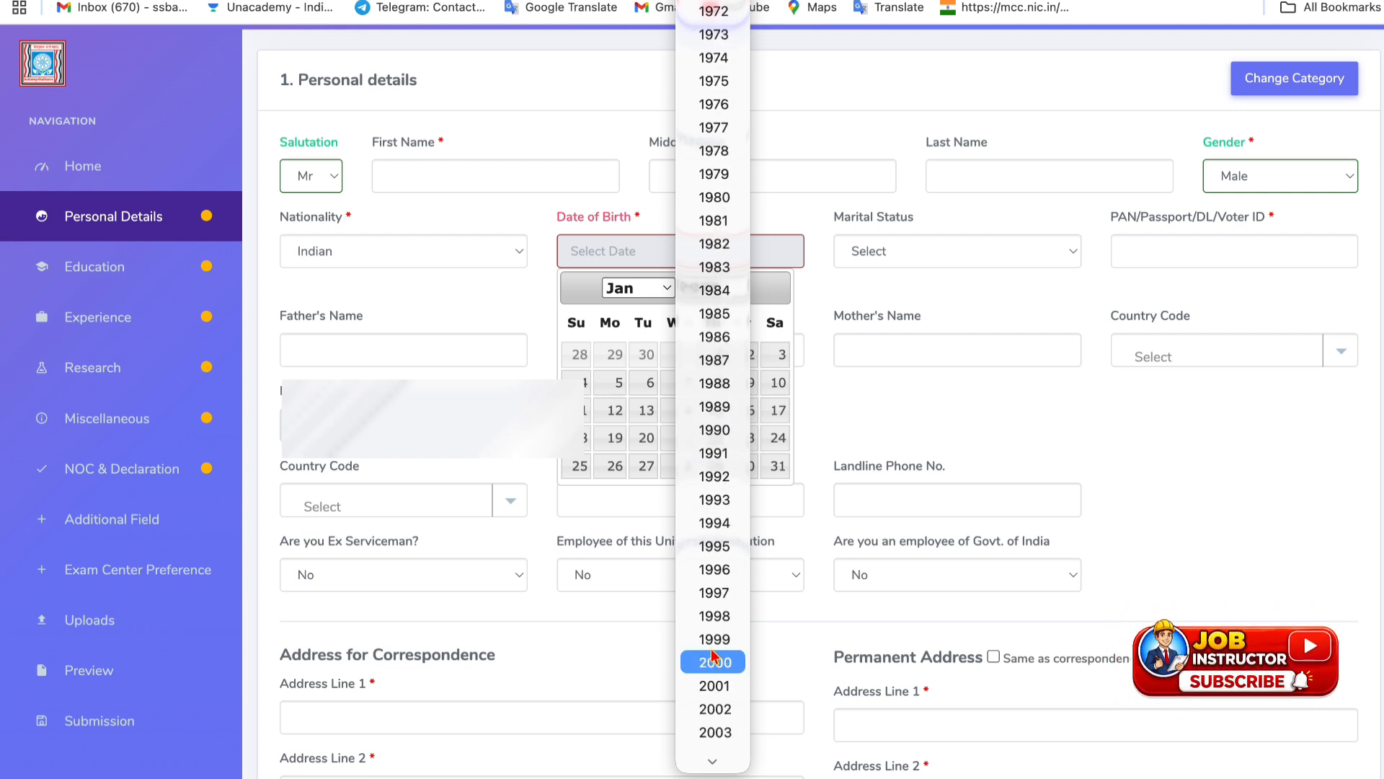
click(716, 660)
click(638, 288)
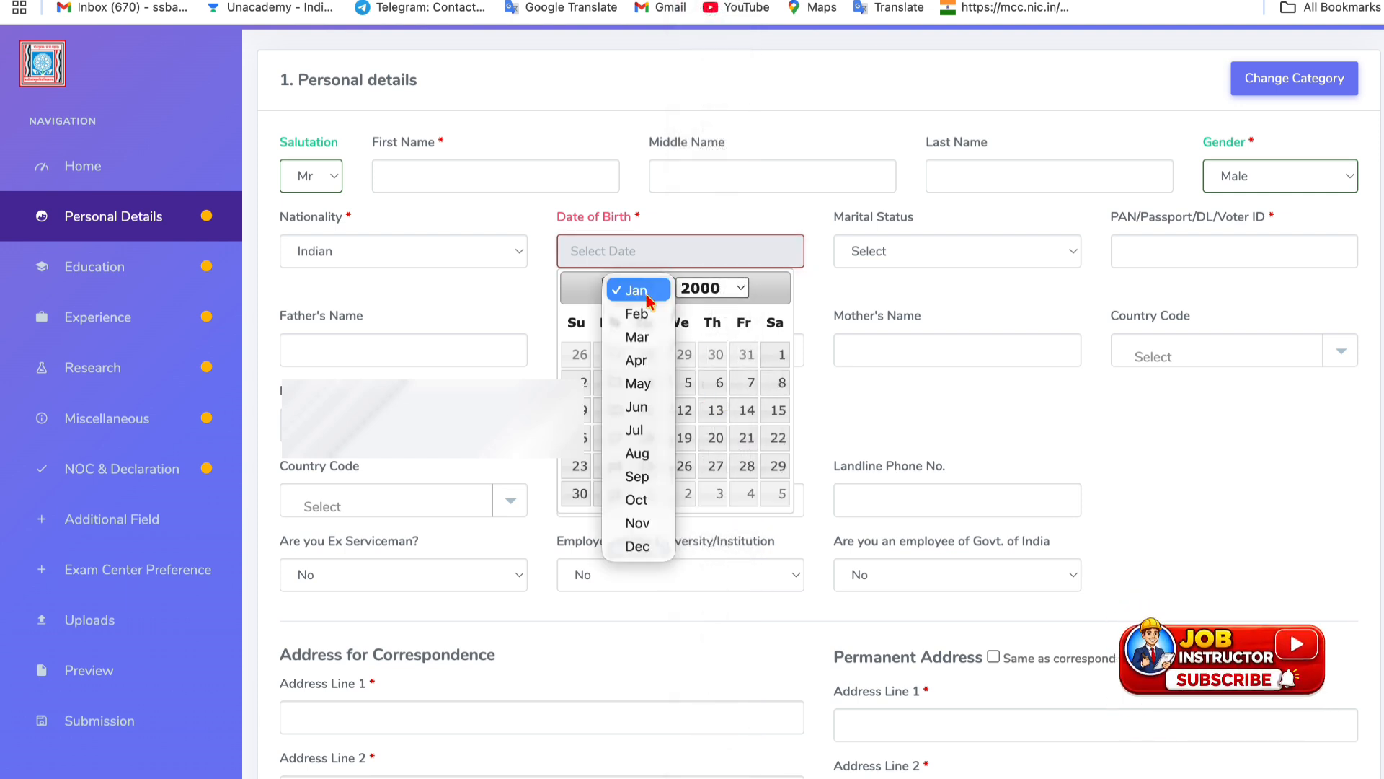
click(637, 360)
click(615, 410)
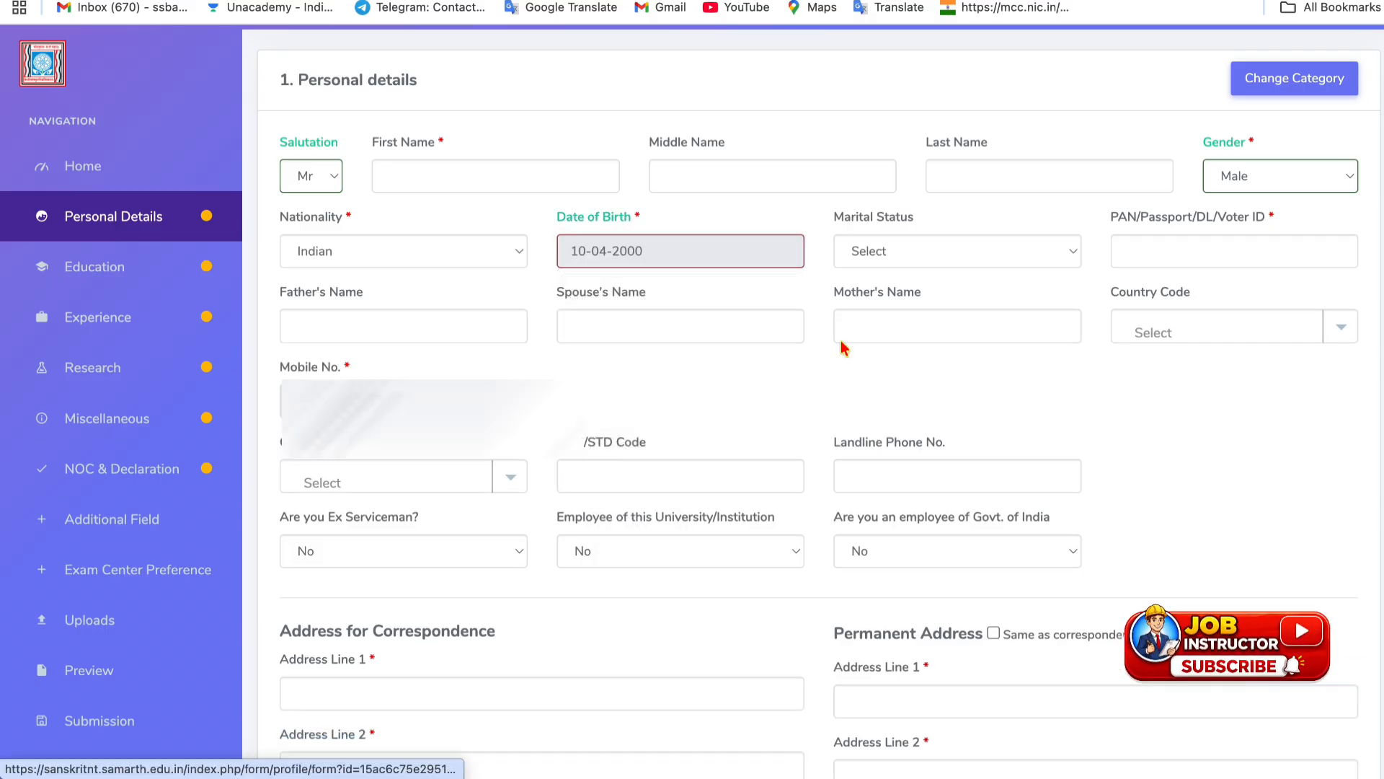
click(921, 245)
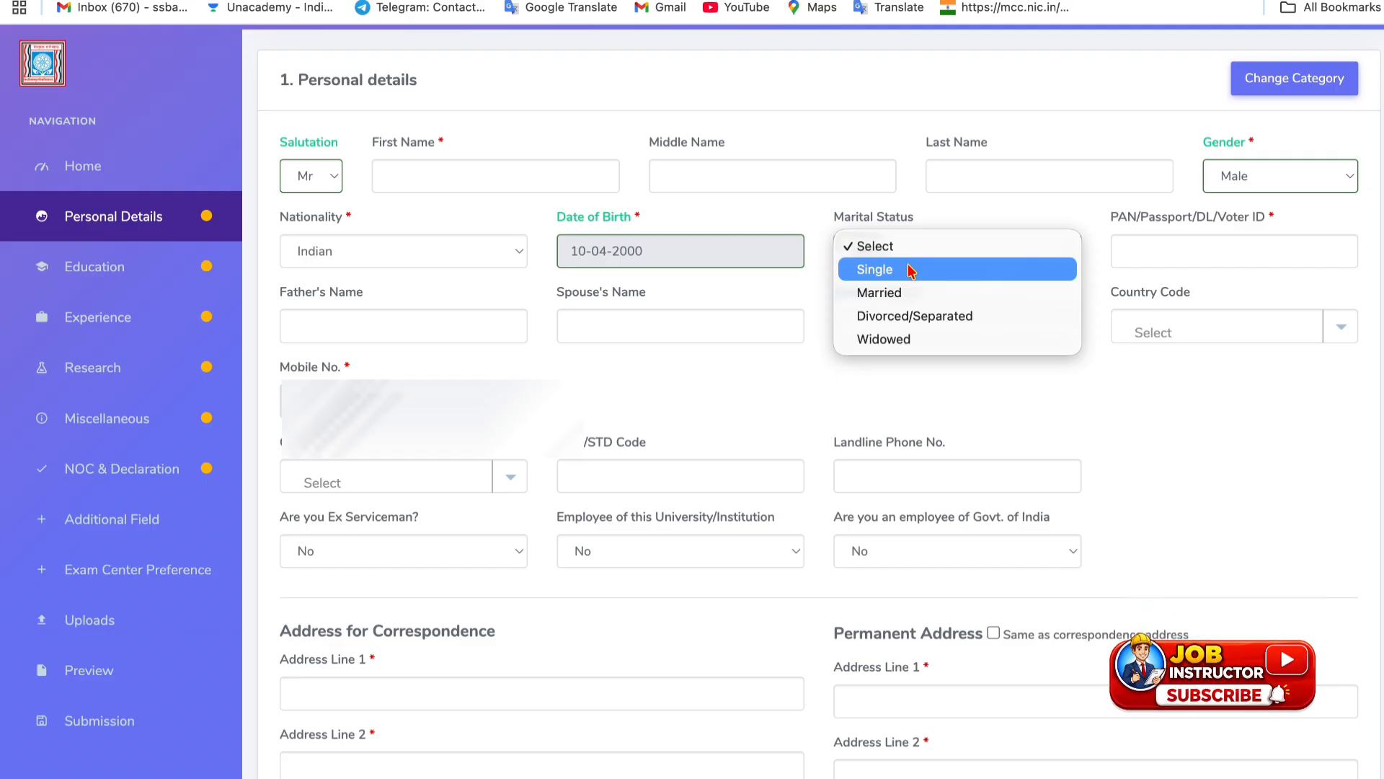
click(911, 271)
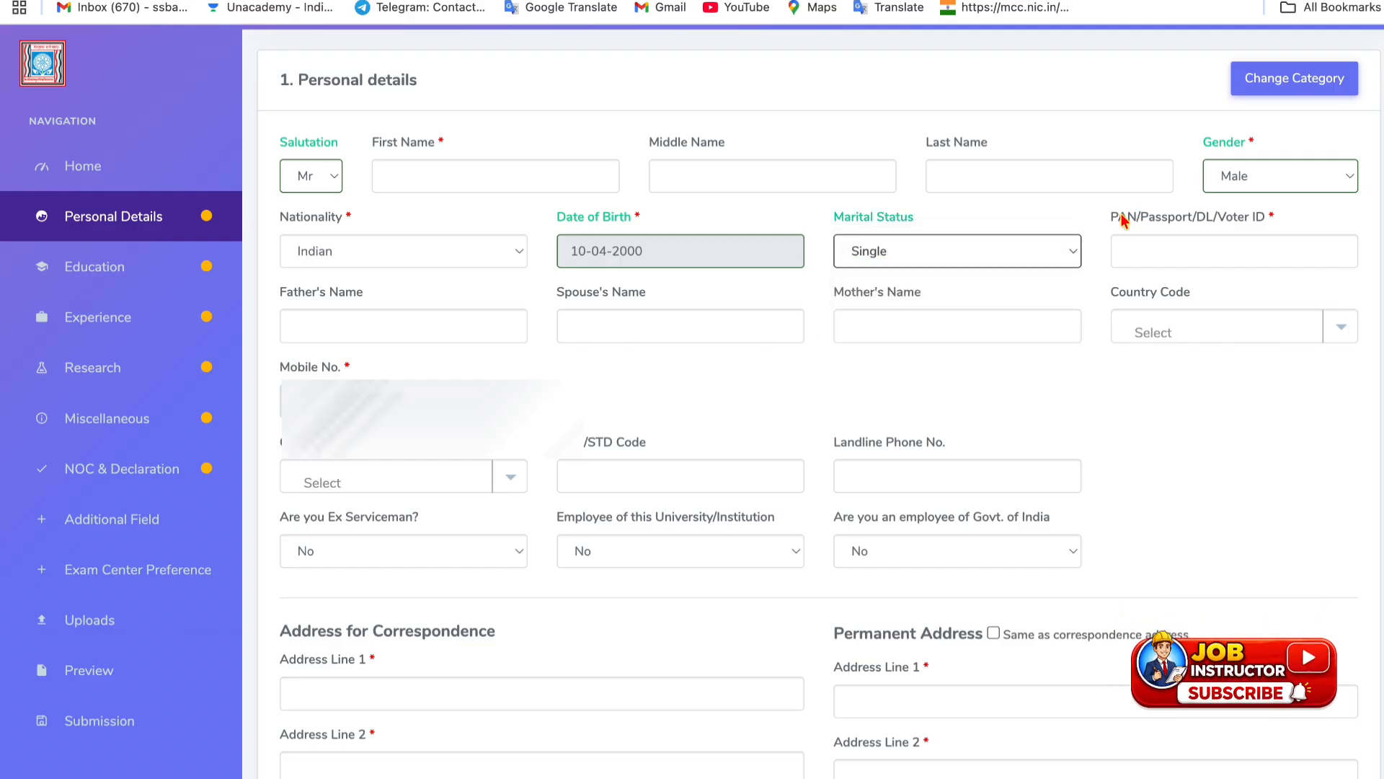
Review the accepted identity documents in the PAN/Passport/DL/Voter ID field label, highlighting the Voter ID option.
drag(1113, 219, 1137, 221)
click(1154, 217)
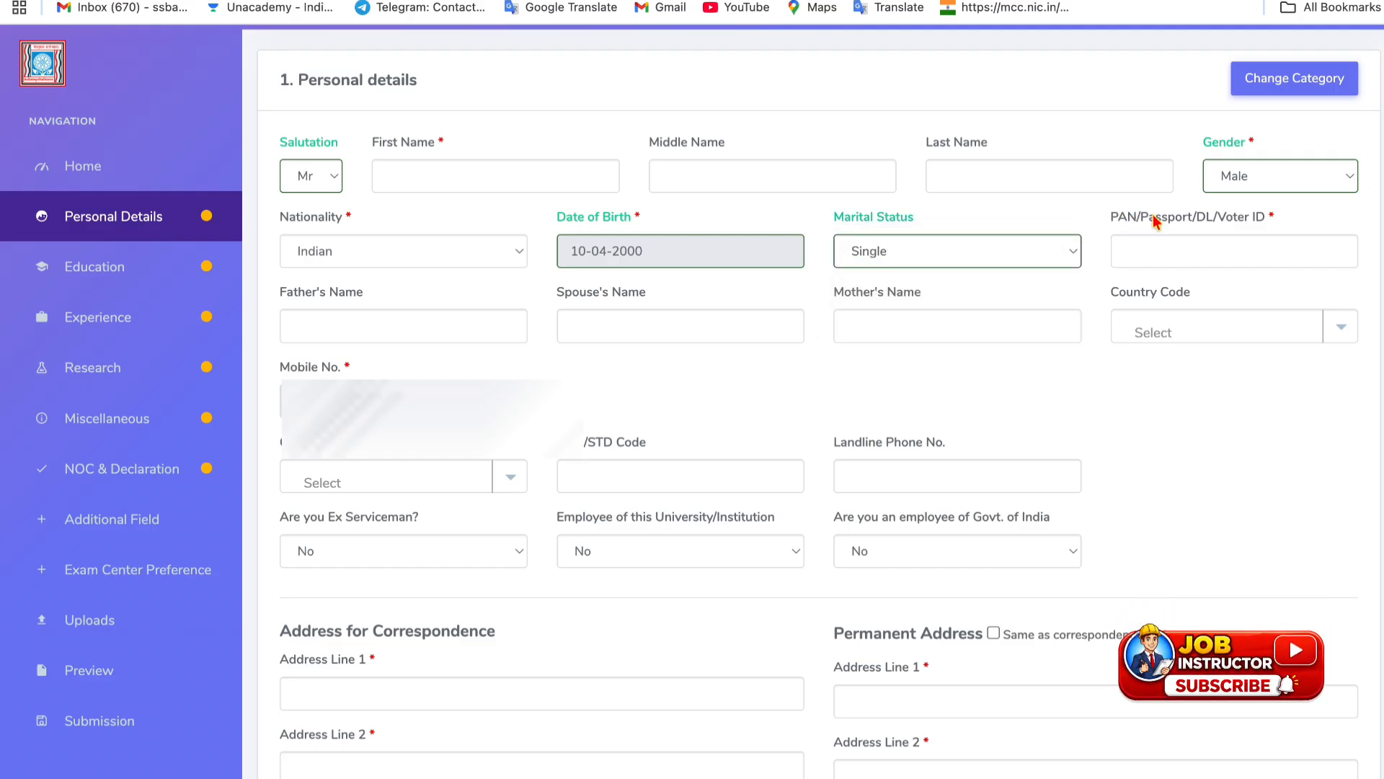
click(1196, 214)
drag(1196, 216, 1270, 219)
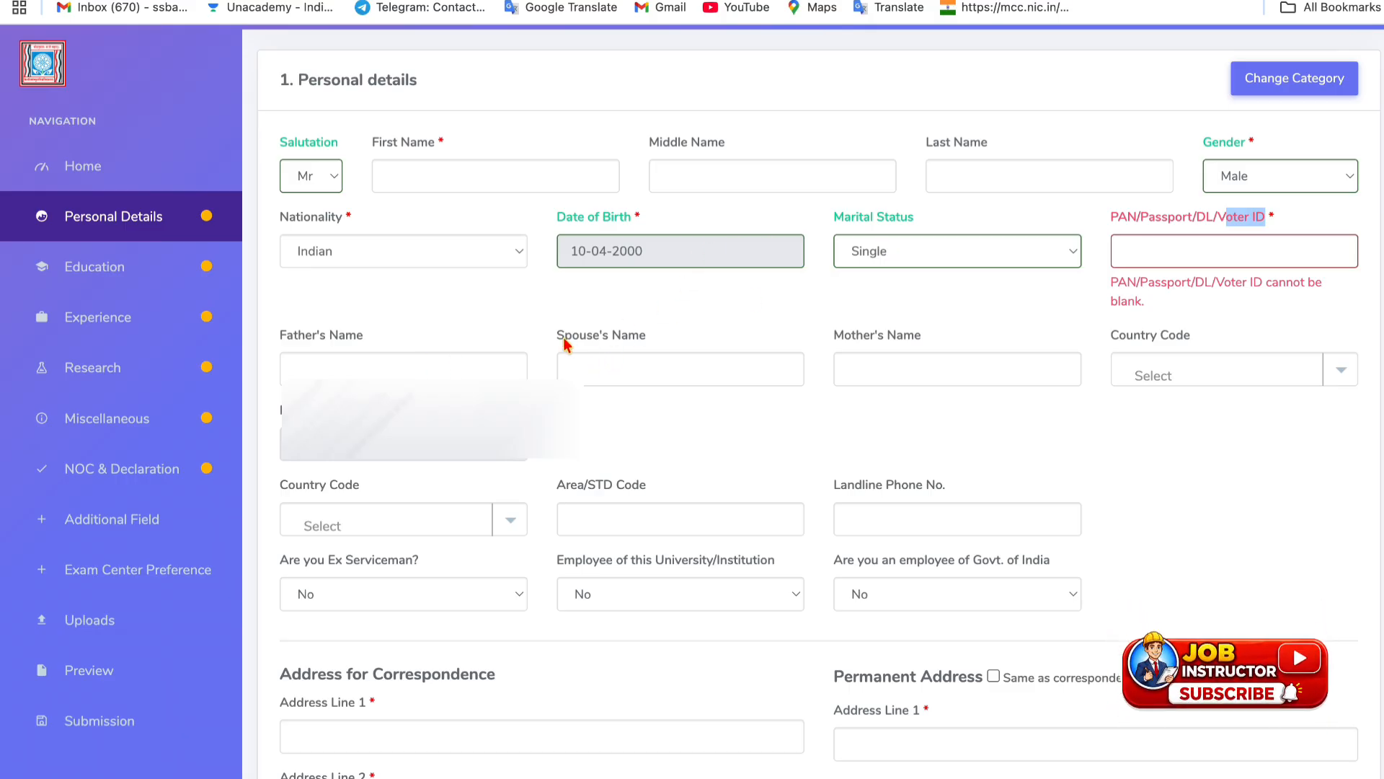
Set the country code beside the Mother's Name field to India (91) in the Personal Details form.
drag(558, 341, 642, 341)
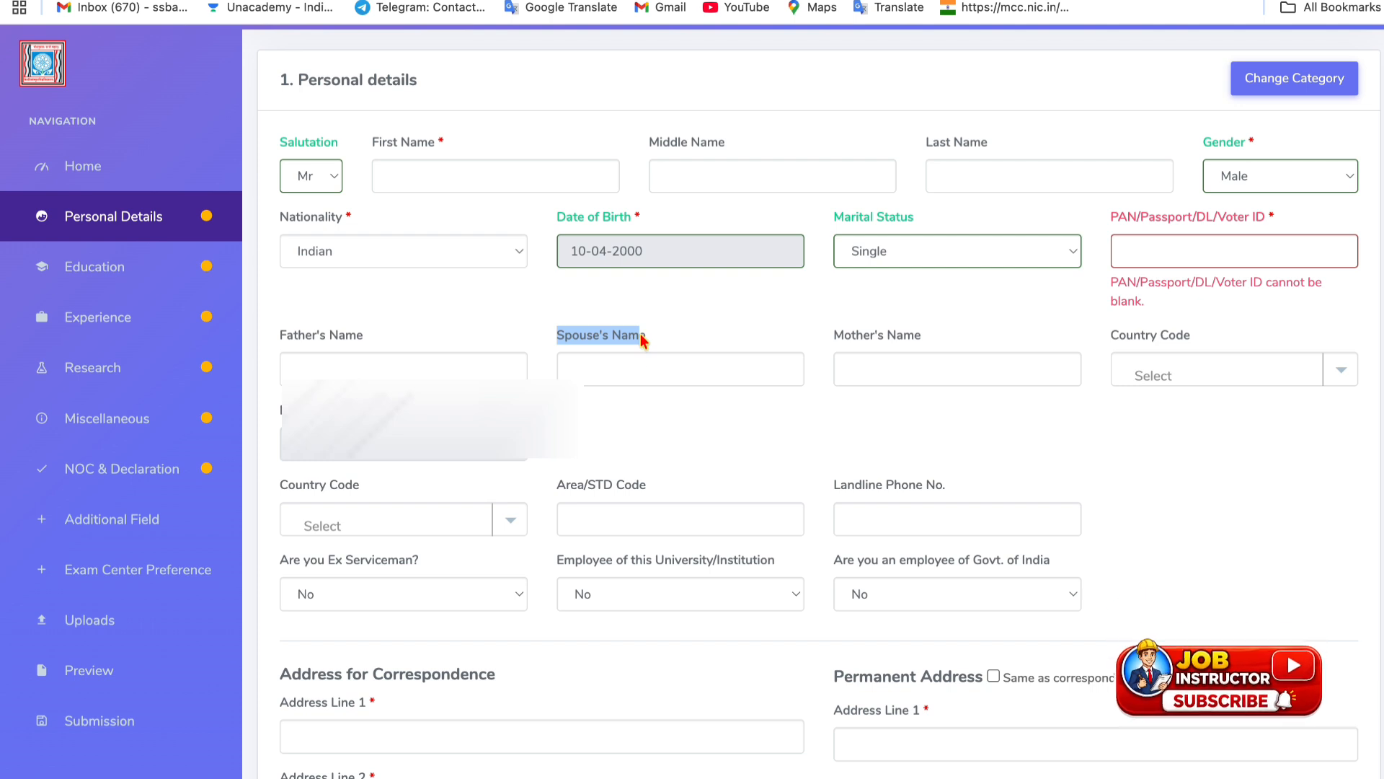
click(1158, 372)
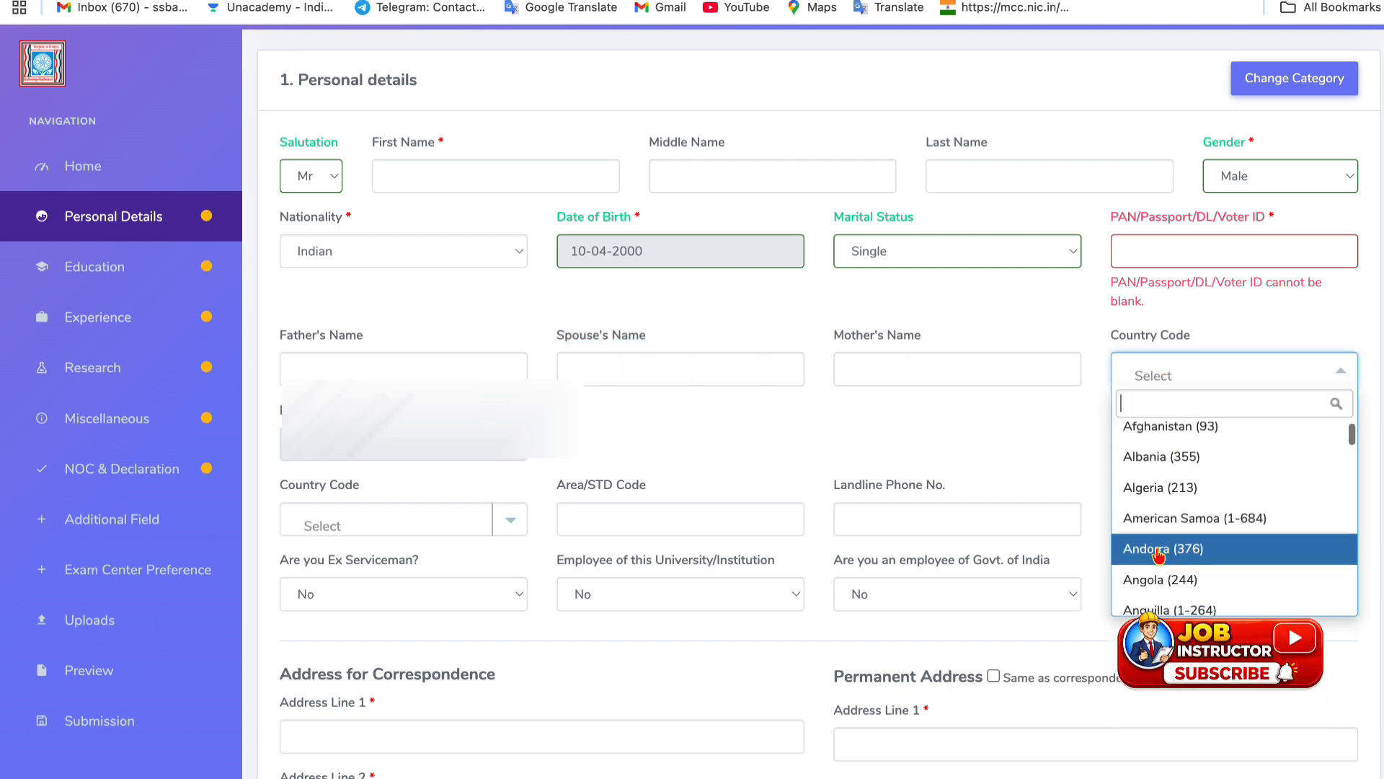
scroll(1165, 548, down, 7)
scroll(1157, 554, down, 7)
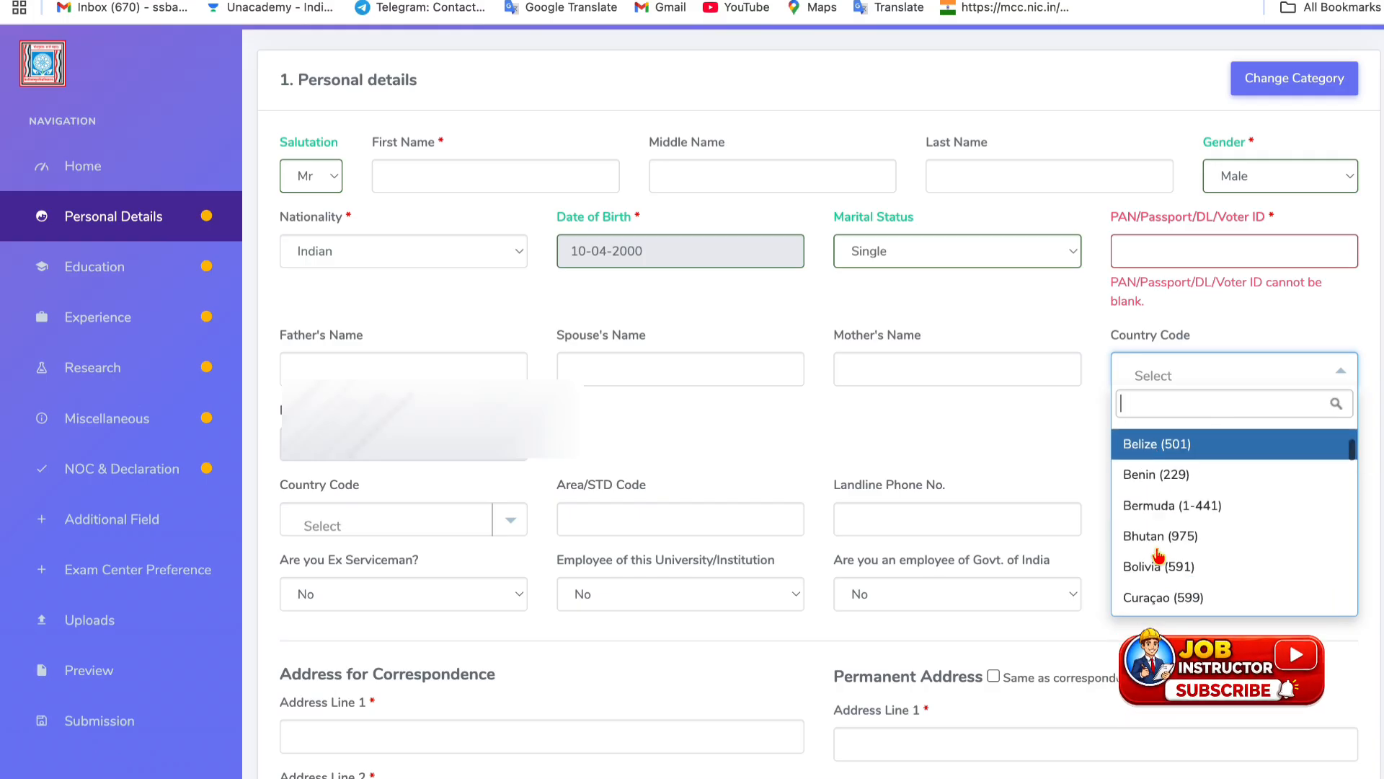
scroll(1156, 553, down, 2)
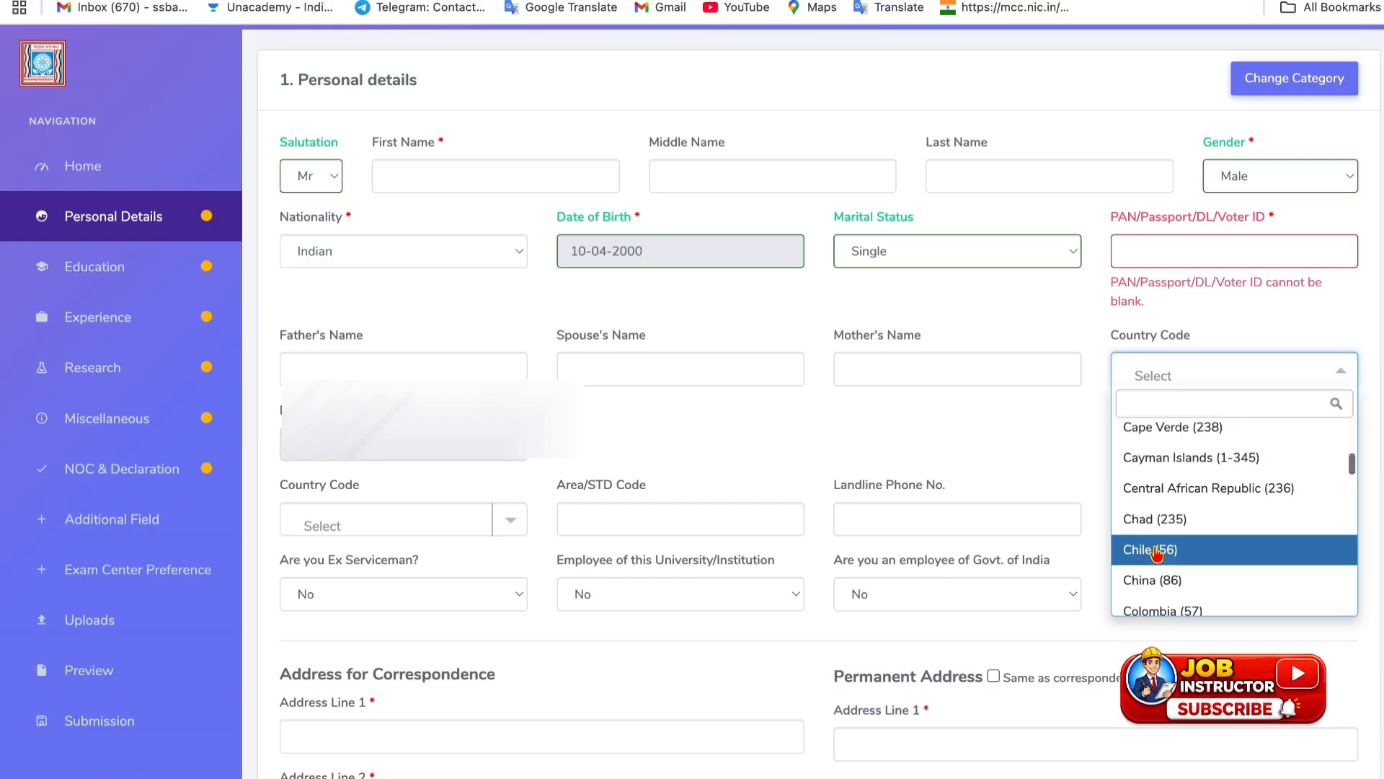
text(indi)
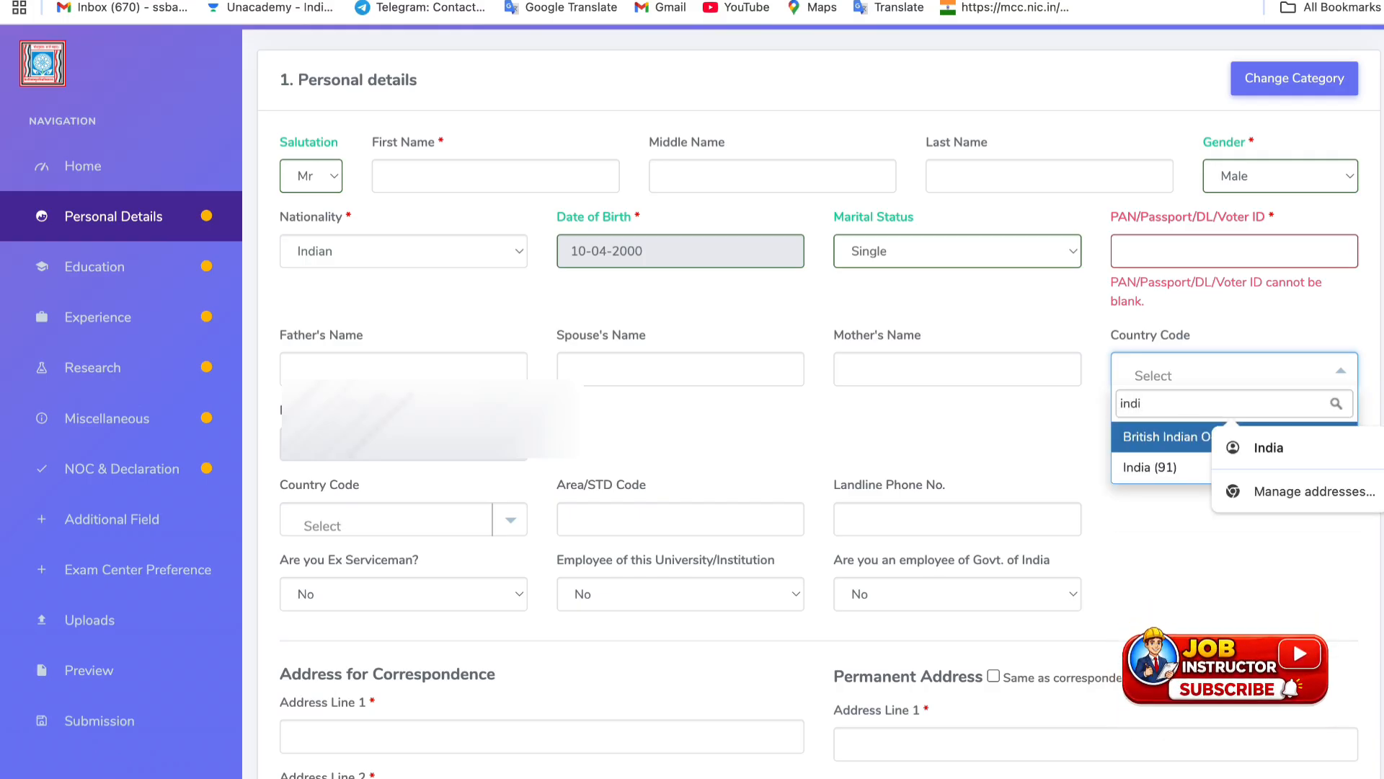
key(Down)
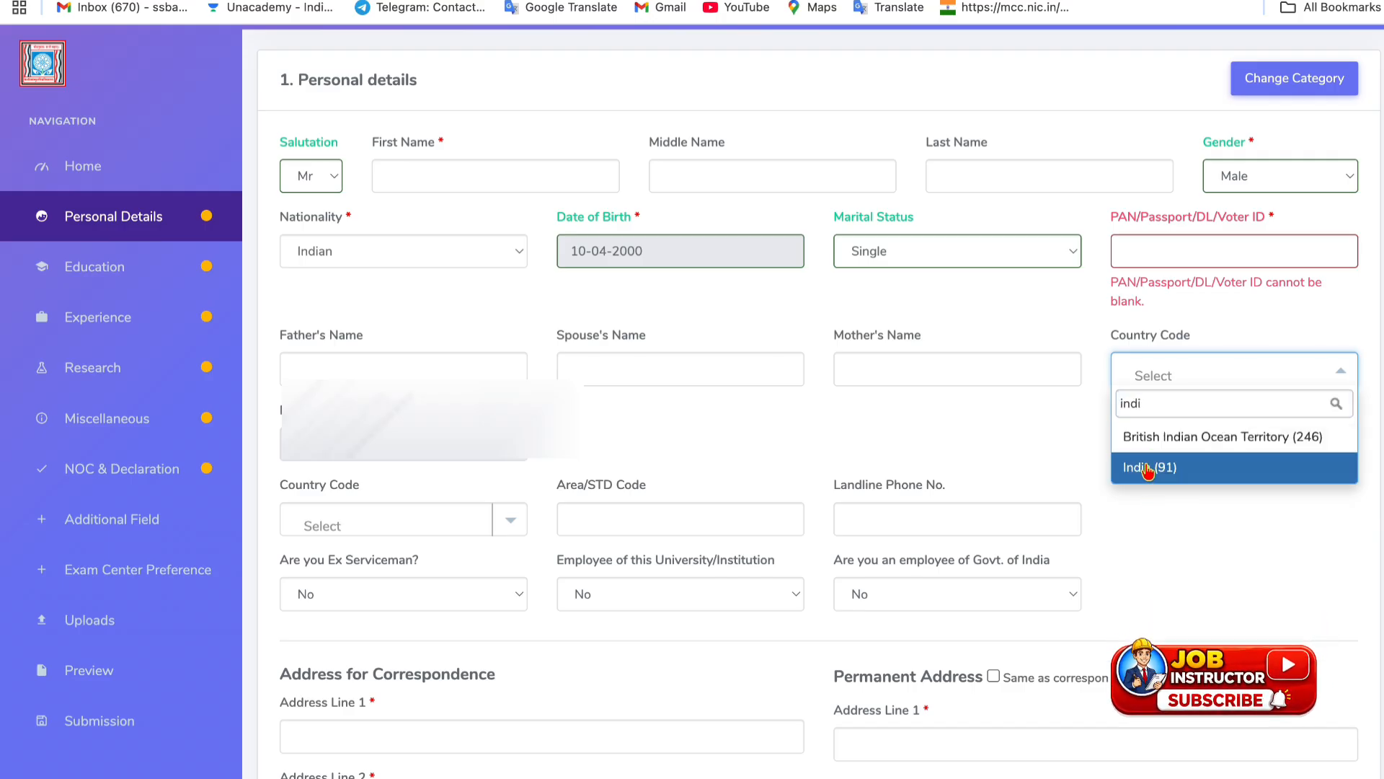
click(1150, 467)
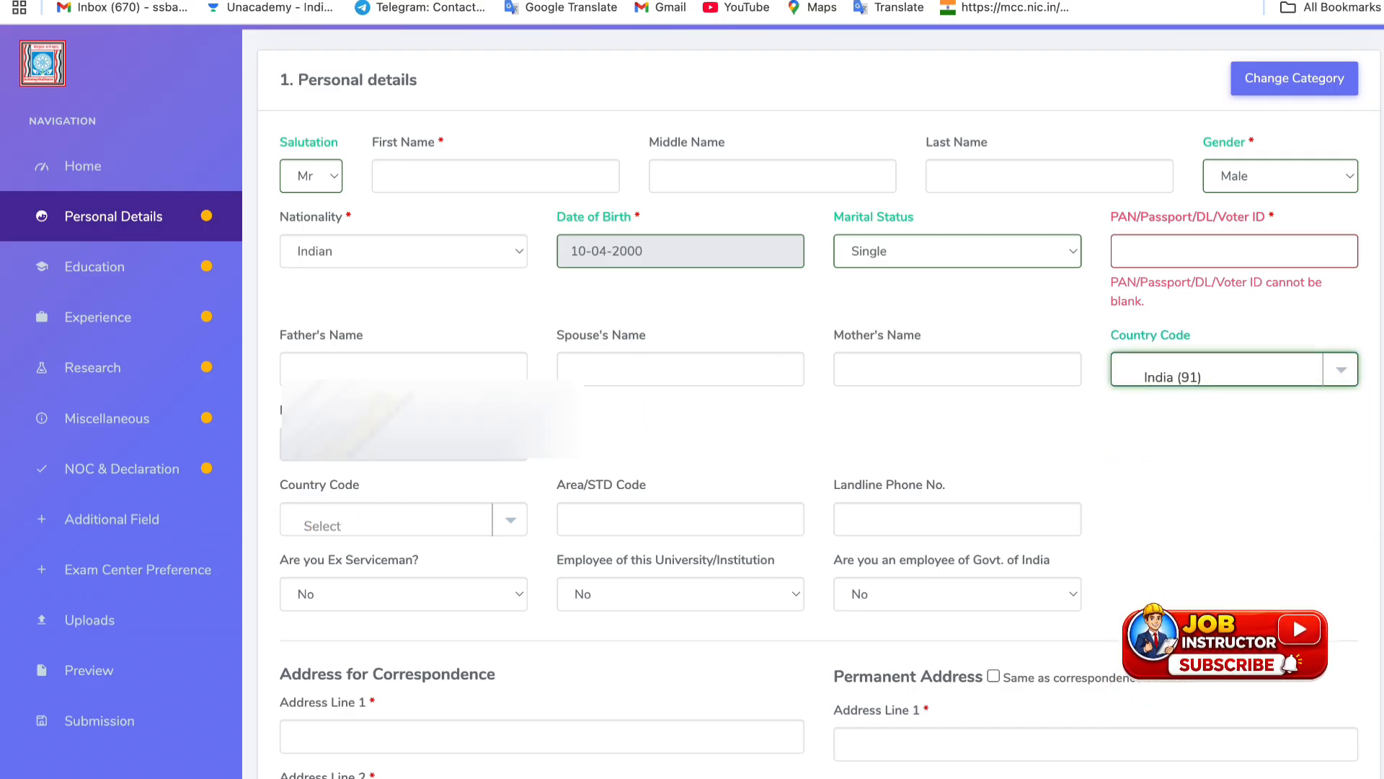
Set the landline phone's country code to India (91) and keep the Ex Serviceman answer as No.
click(312, 523)
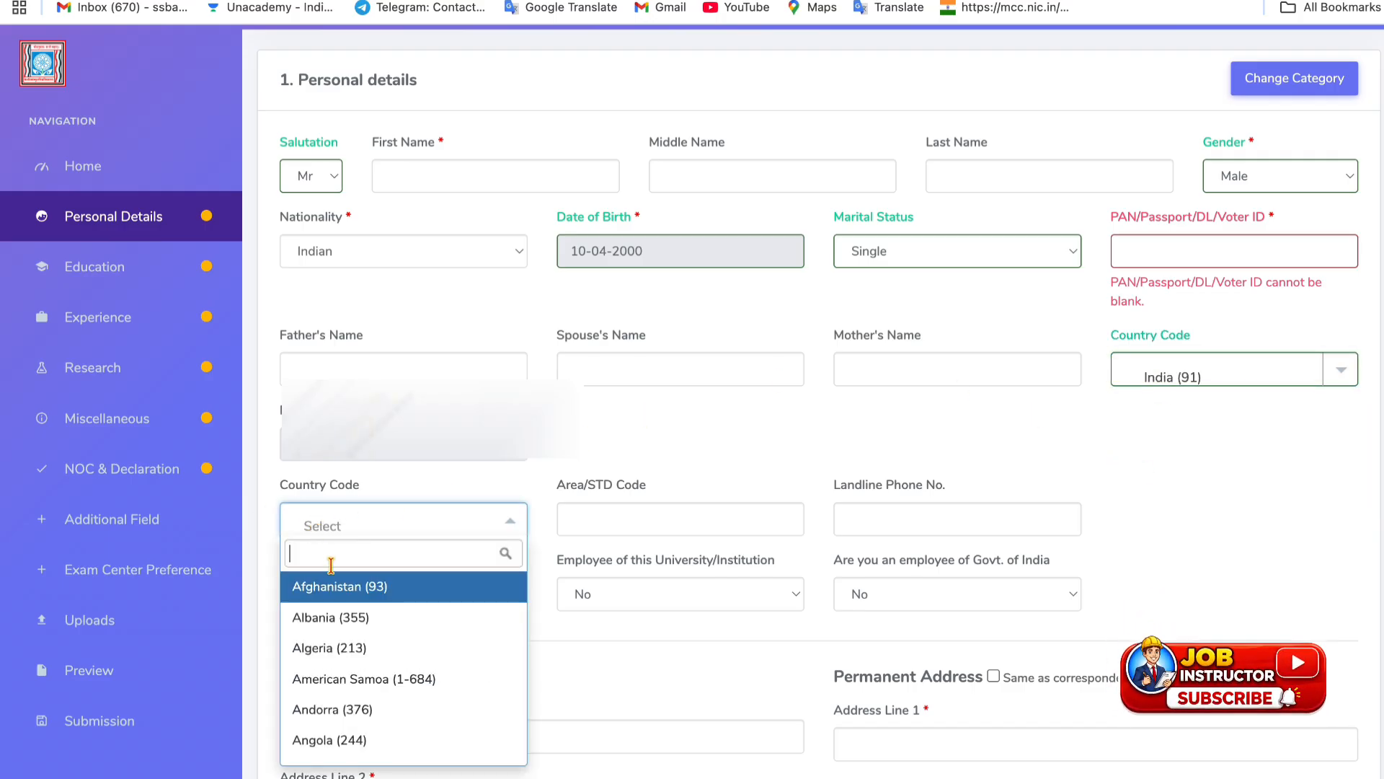
text(ind)
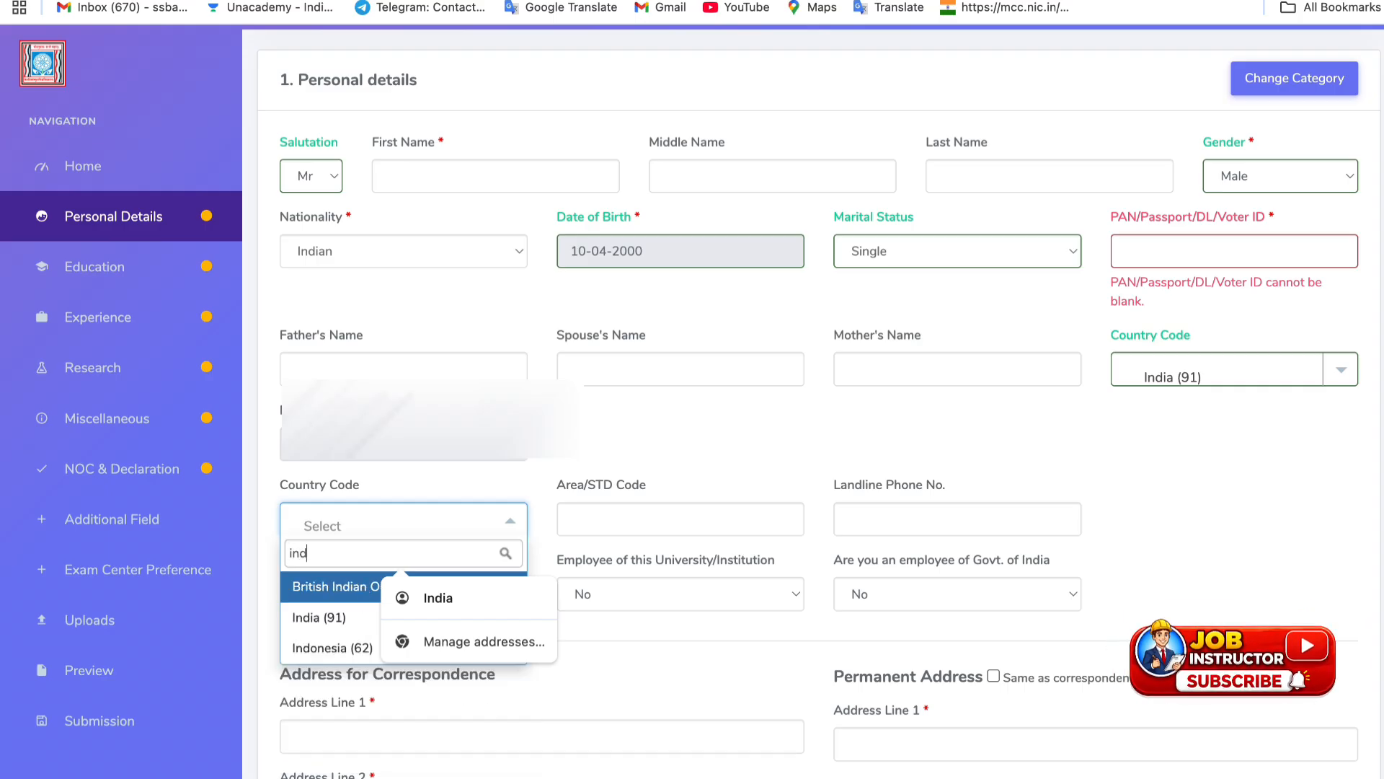
click(319, 617)
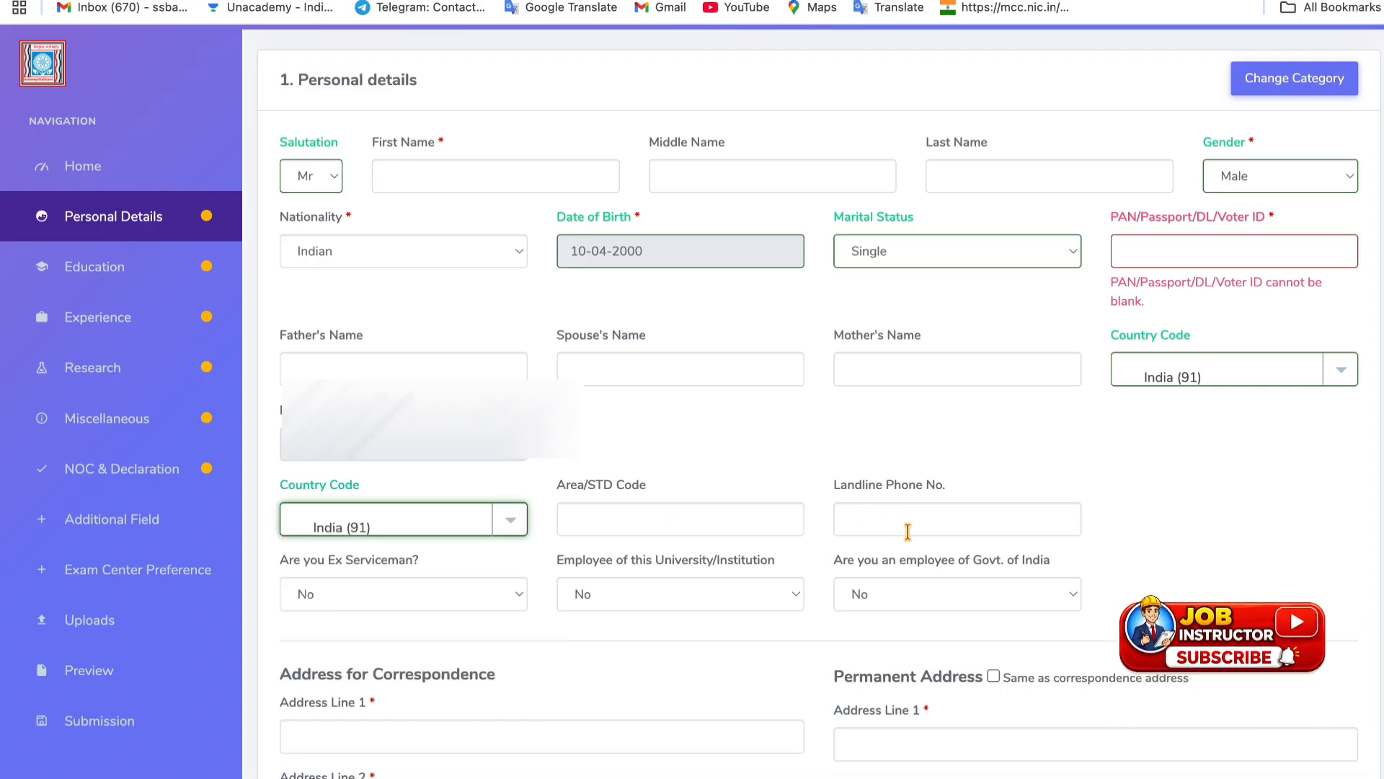
click(326, 591)
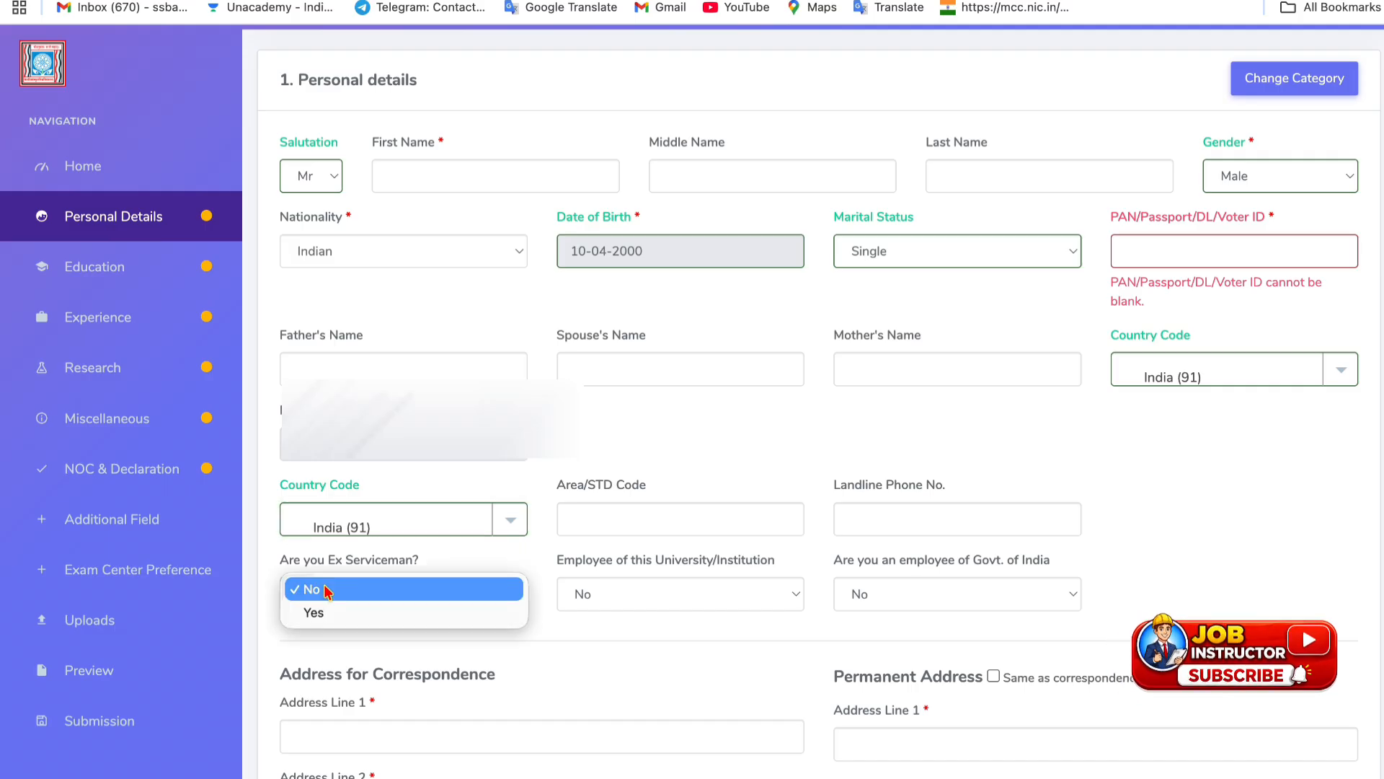
click(693, 648)
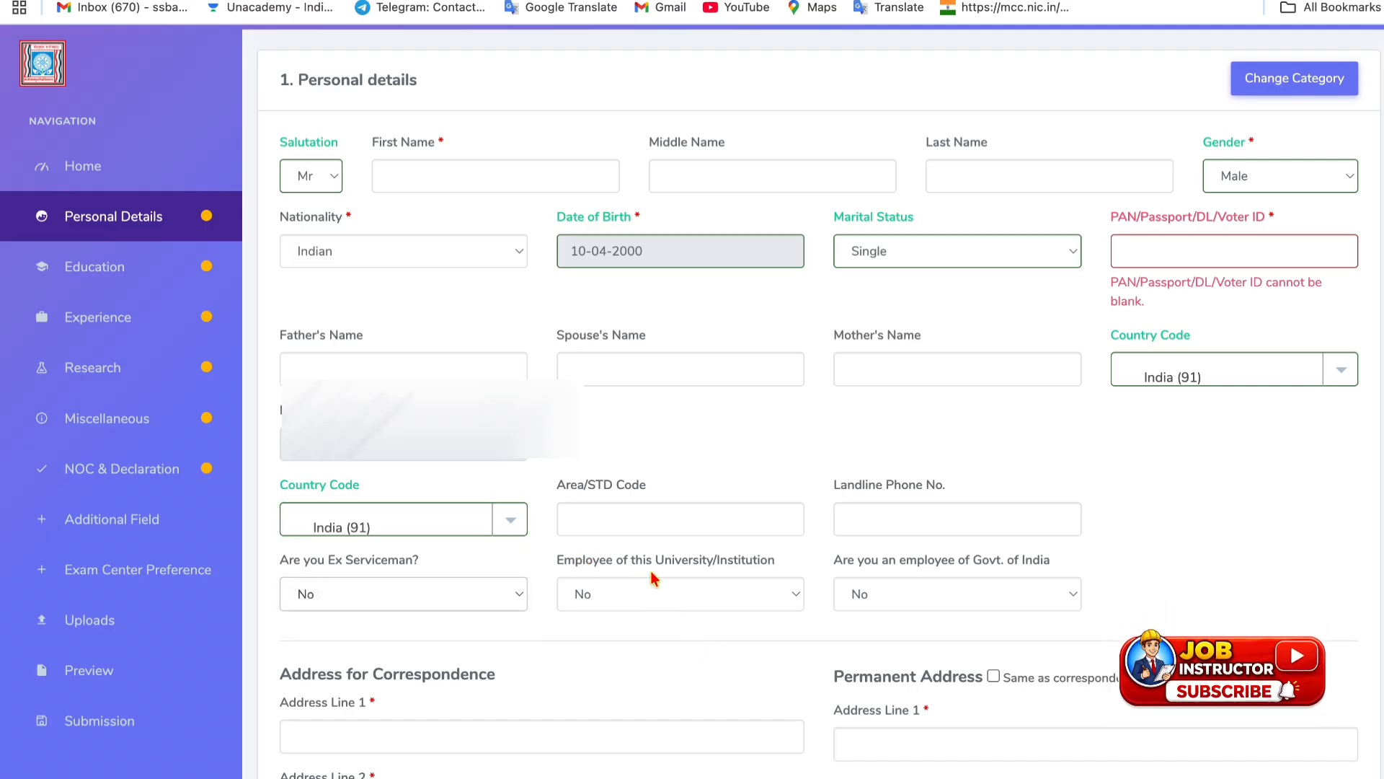
Examine the service fields for an employee of this University/Institution by answering Yes, and return the answer to No.
click(618, 604)
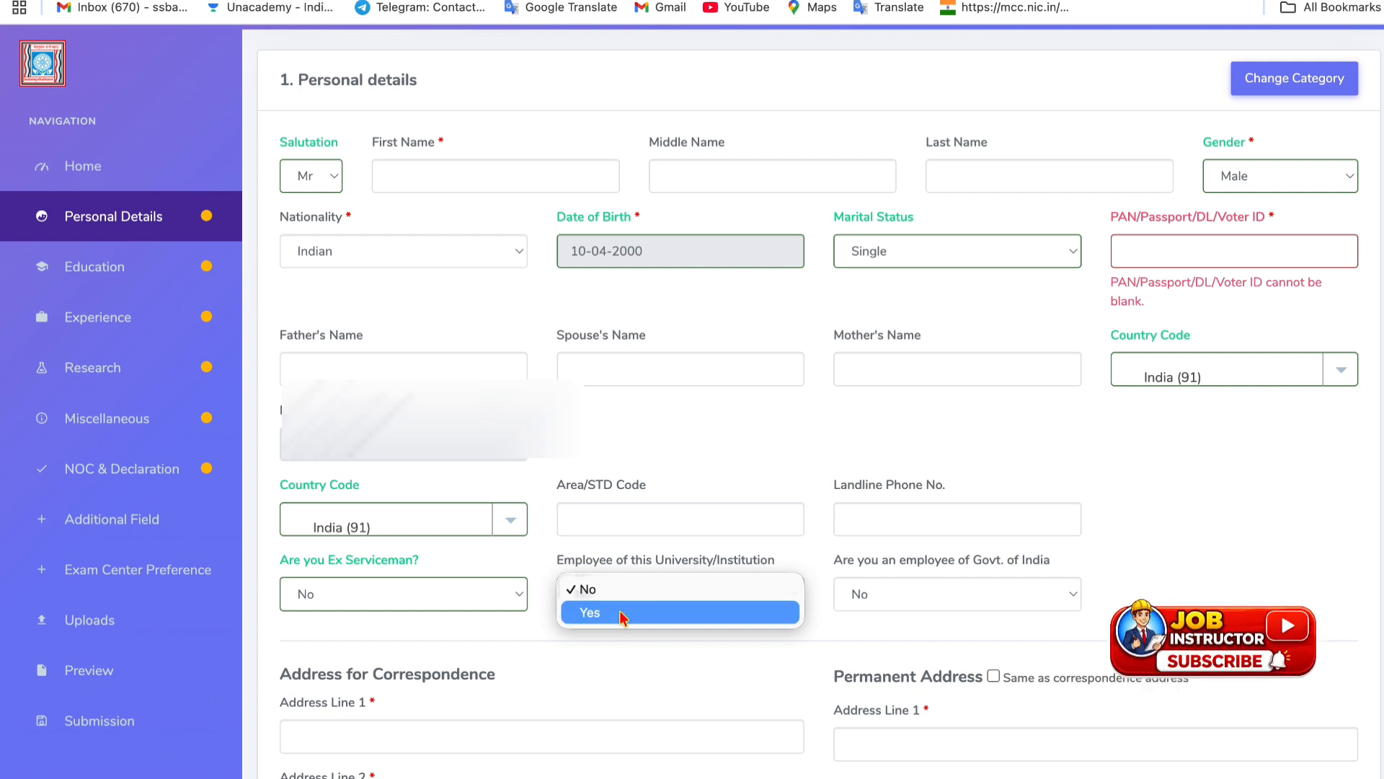
click(620, 613)
scroll(632, 639, down, 1)
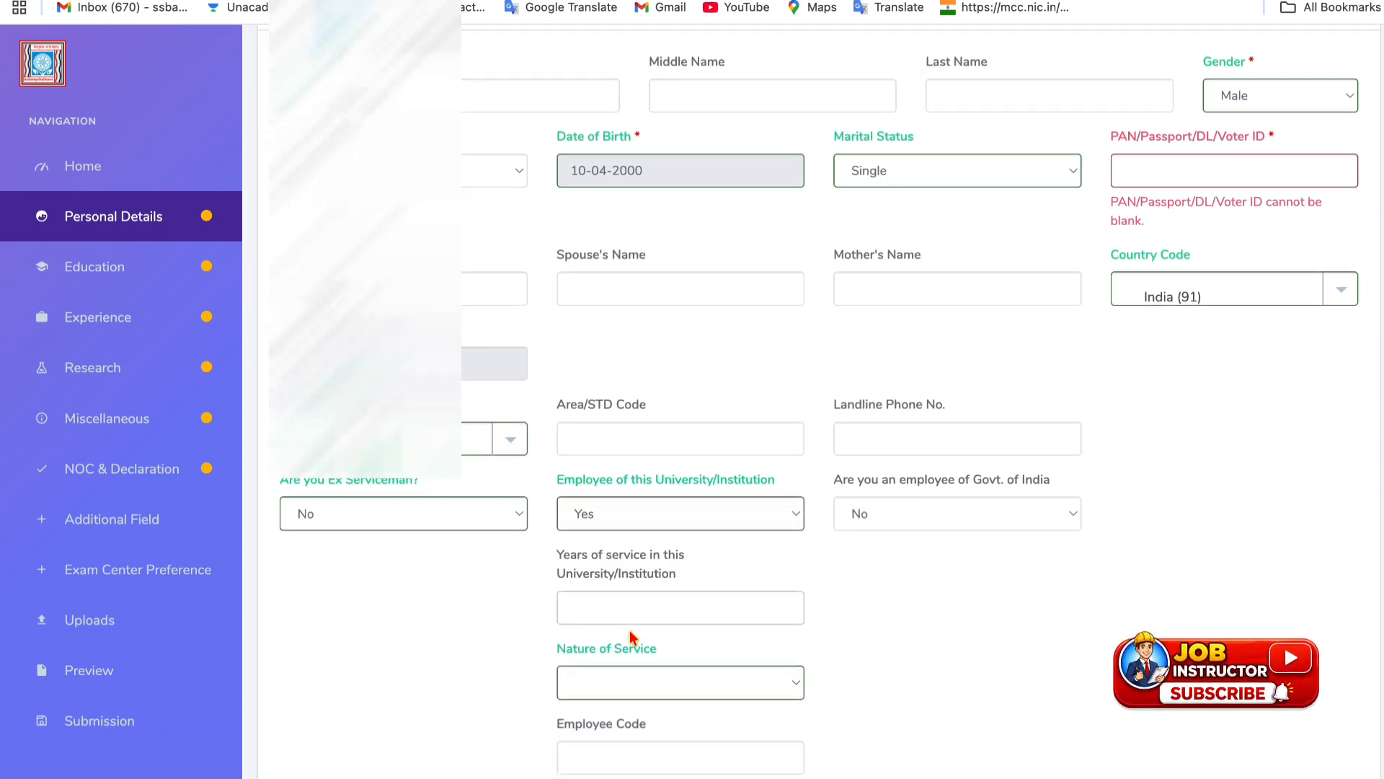
scroll(634, 643, down, 5)
click(598, 166)
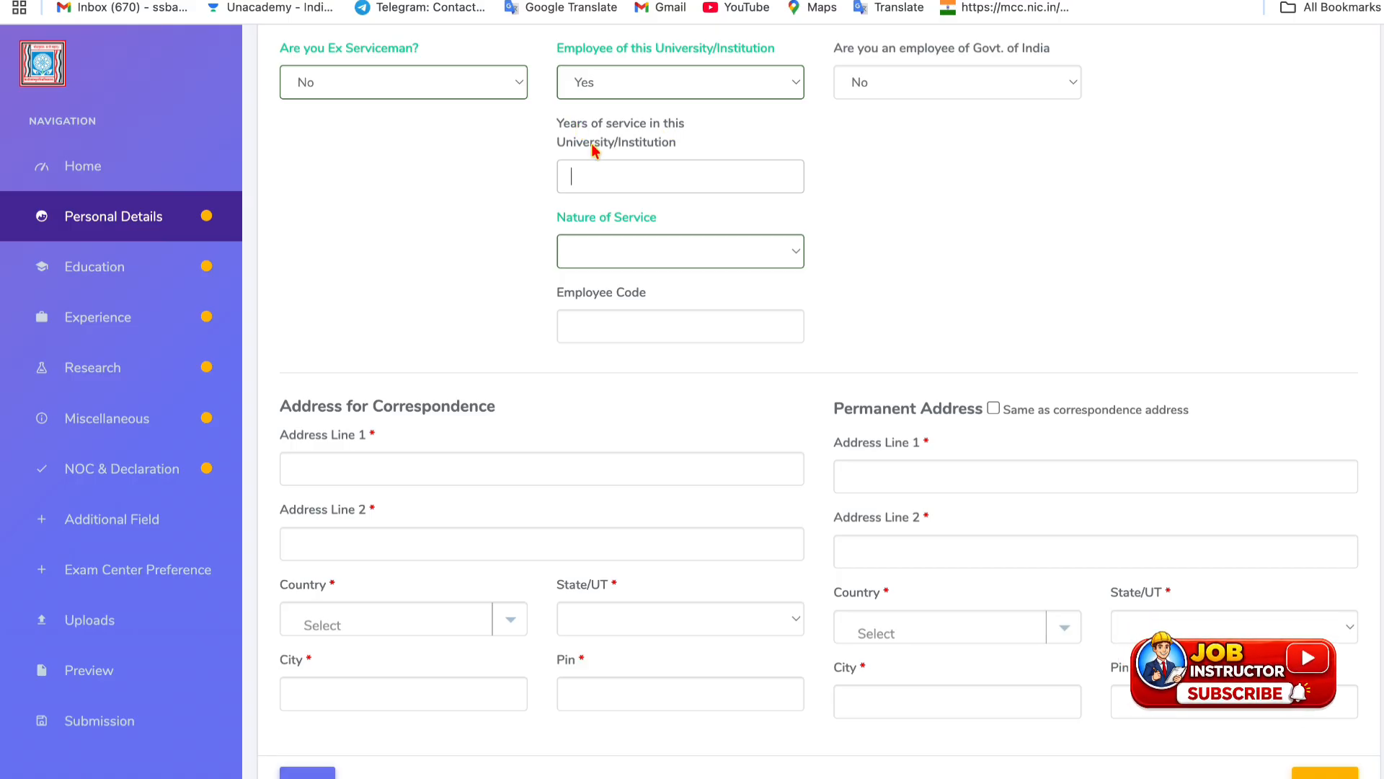
click(614, 249)
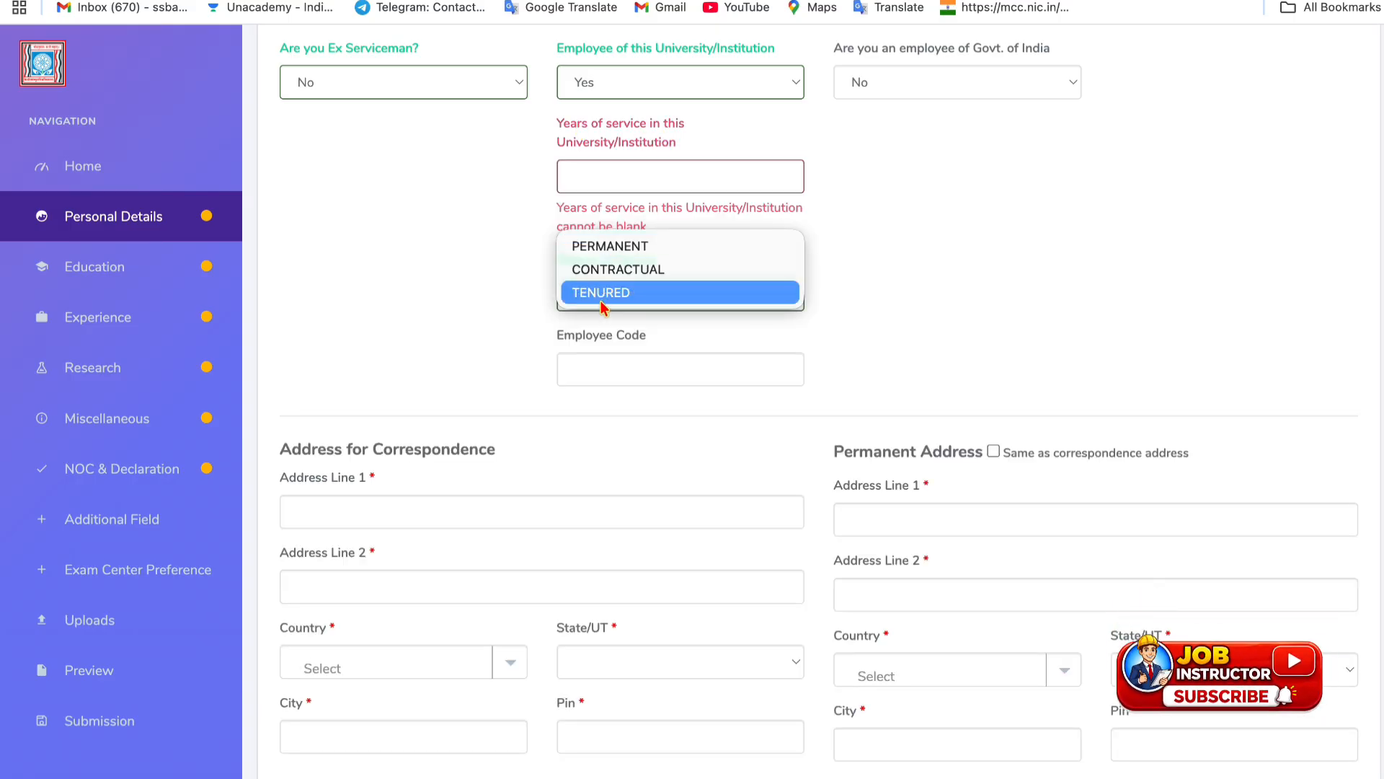
click(520, 287)
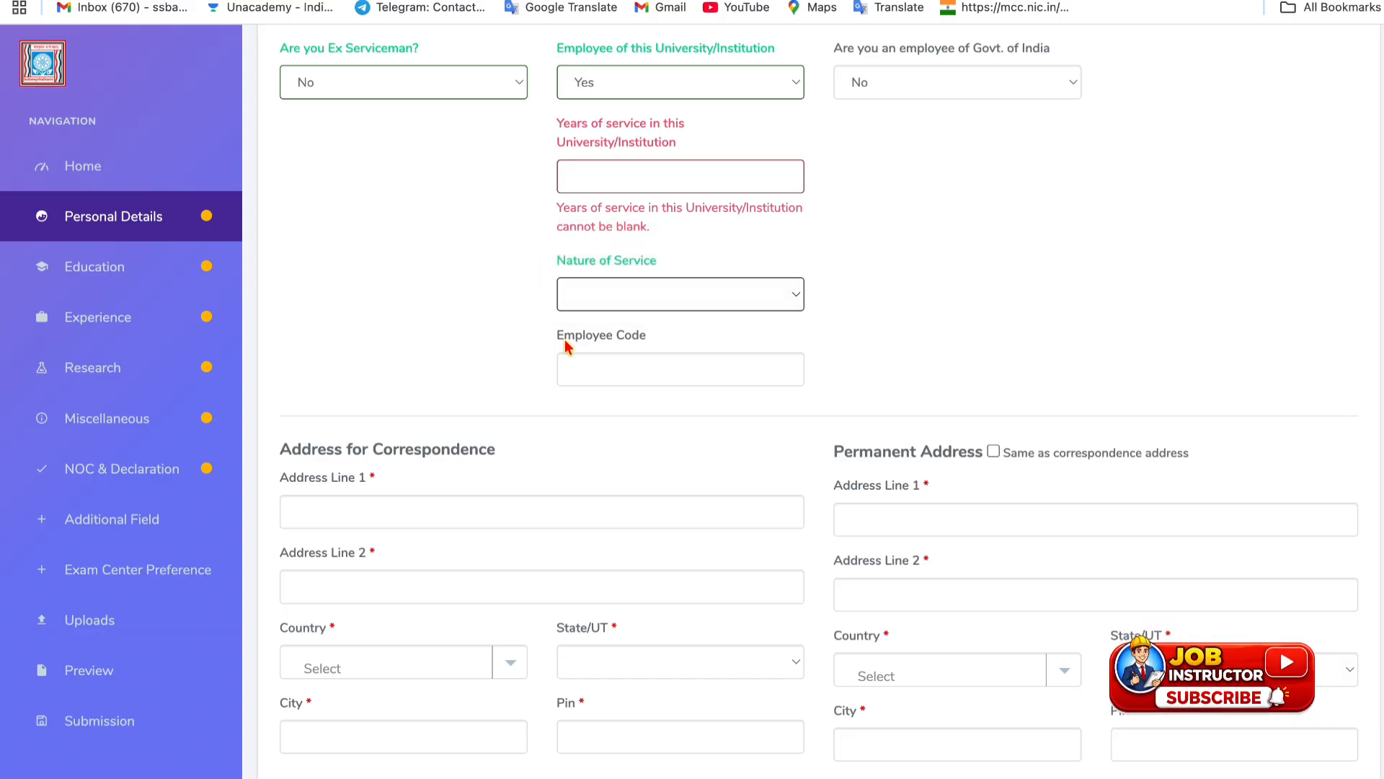
click(707, 84)
click(693, 54)
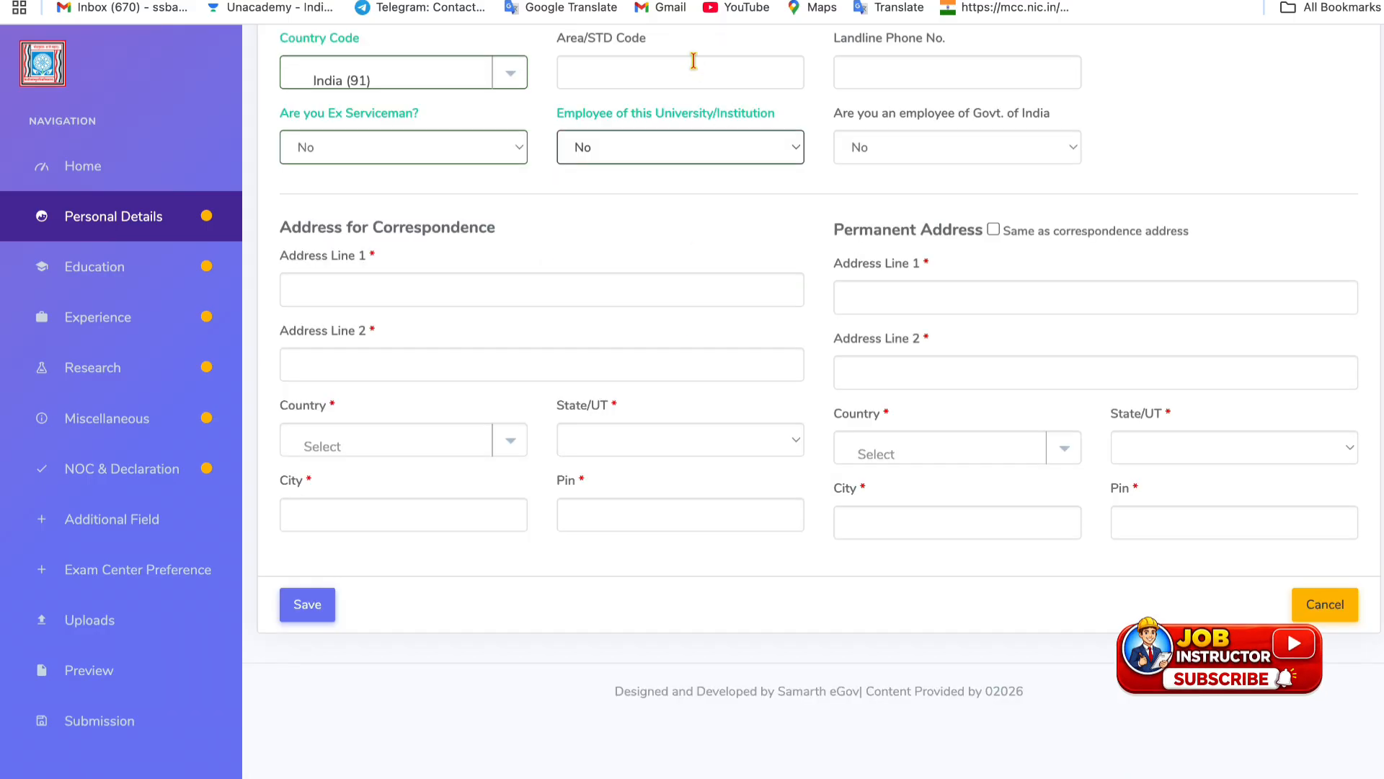
Try the Govt. of India employee answer Yes with Central as the nature of employment, and return the answer to No.
click(915, 162)
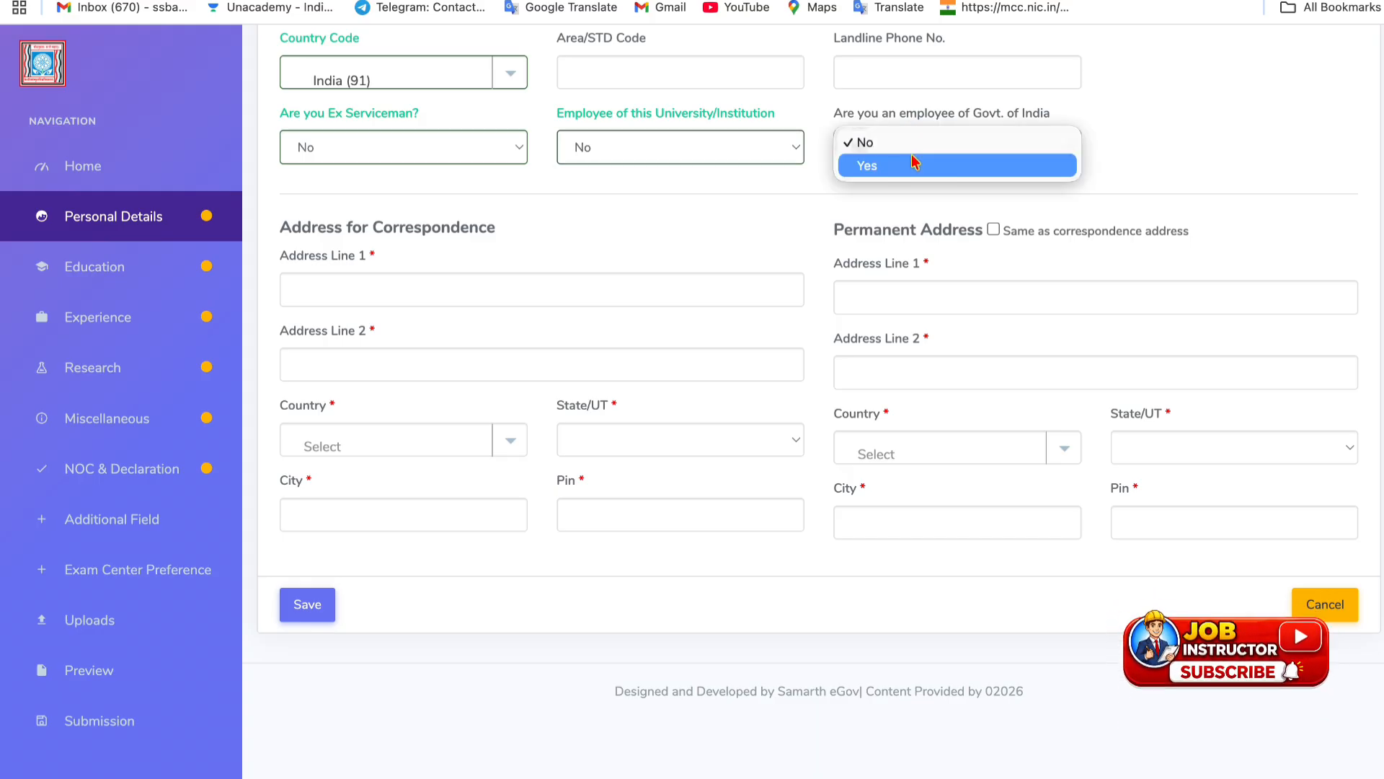
click(912, 165)
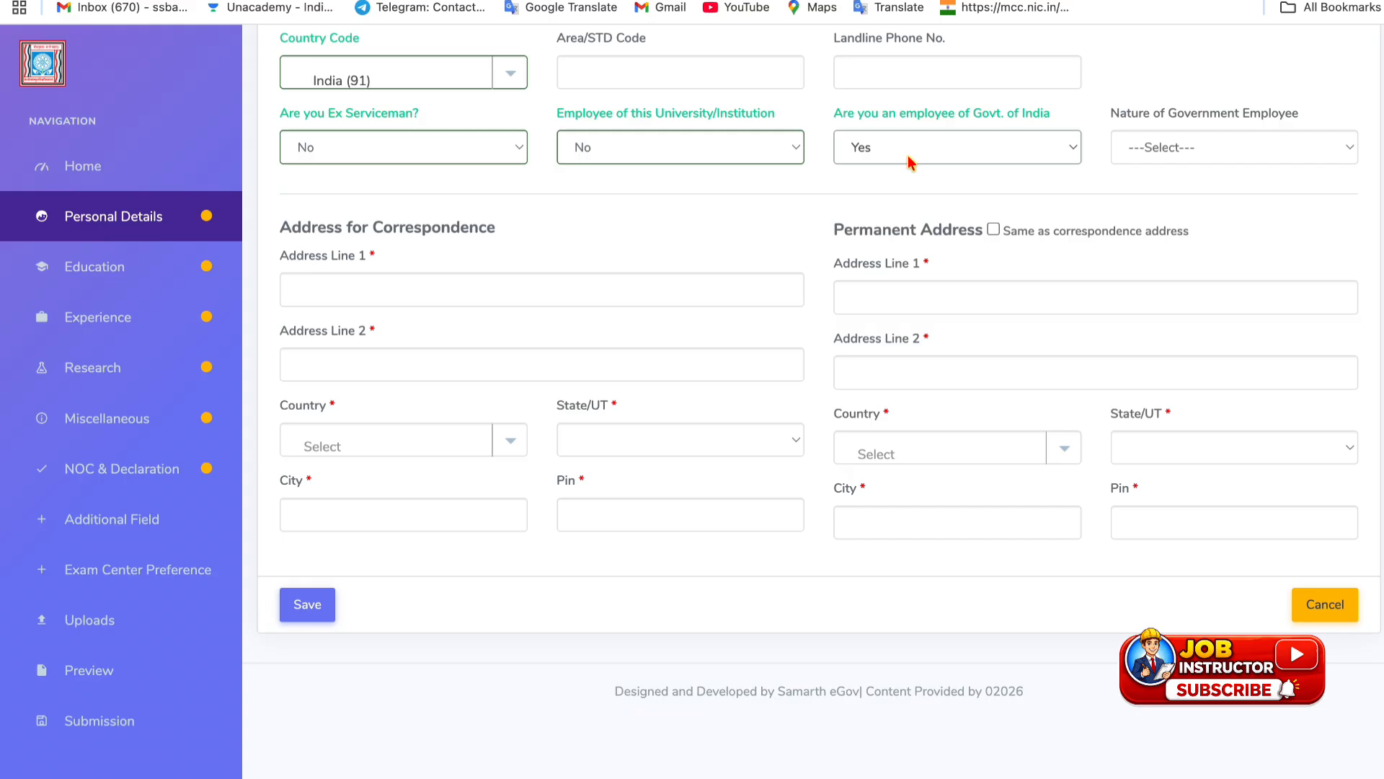
click(1258, 155)
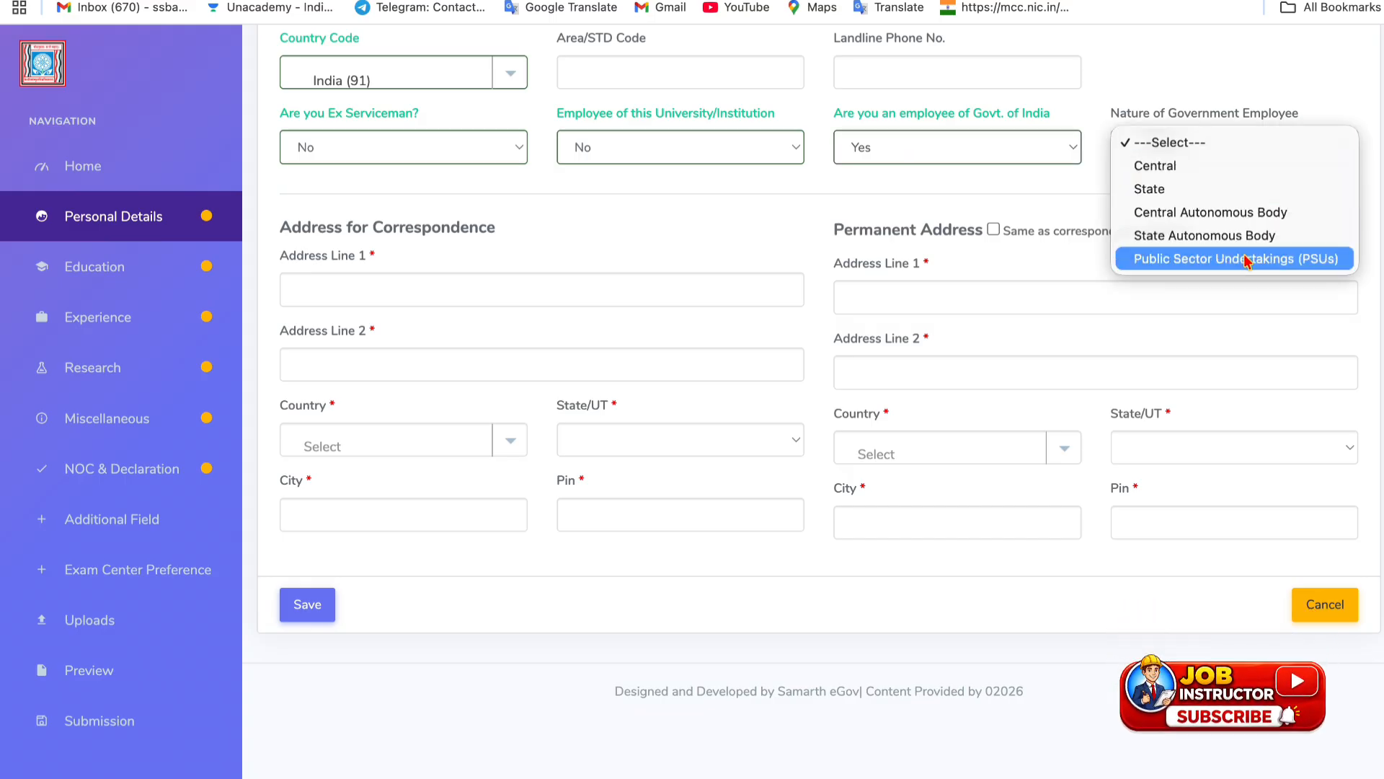
click(1221, 167)
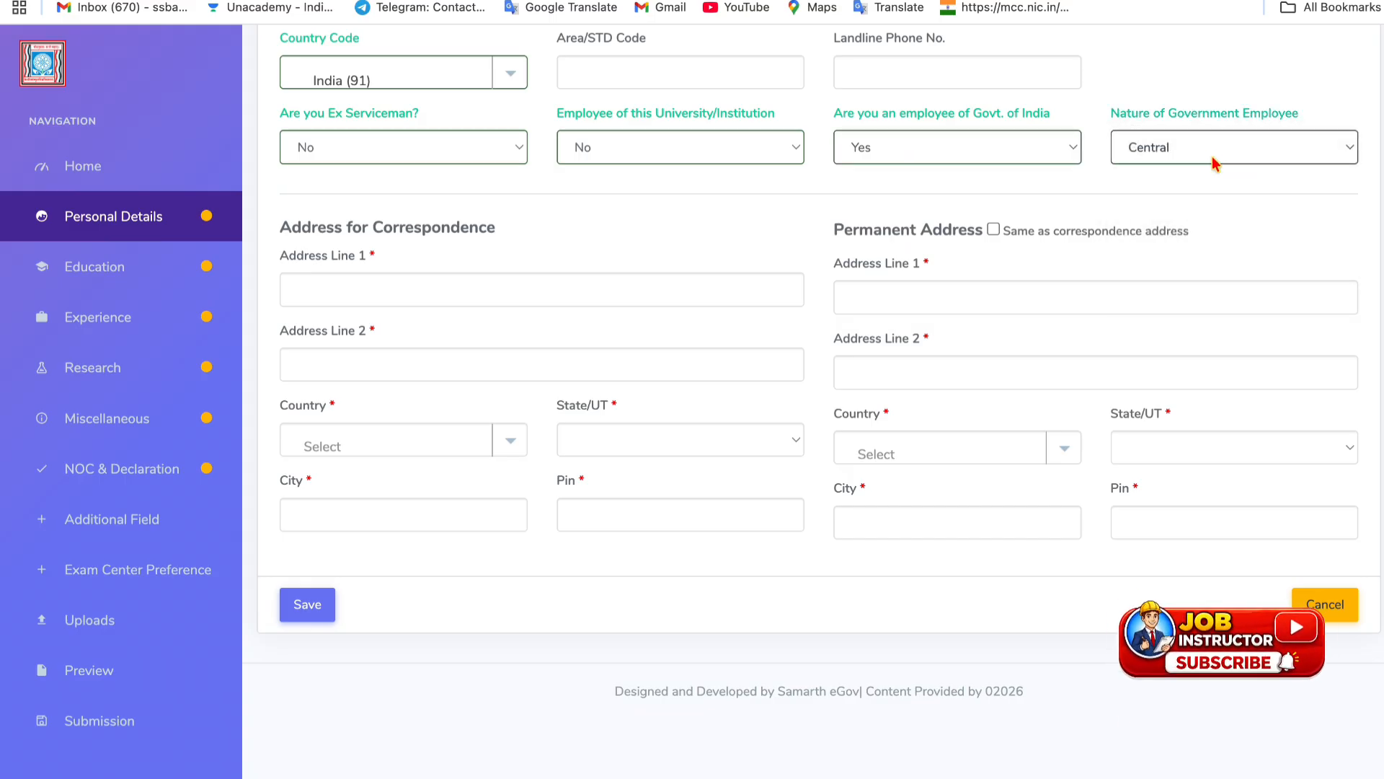
click(1010, 145)
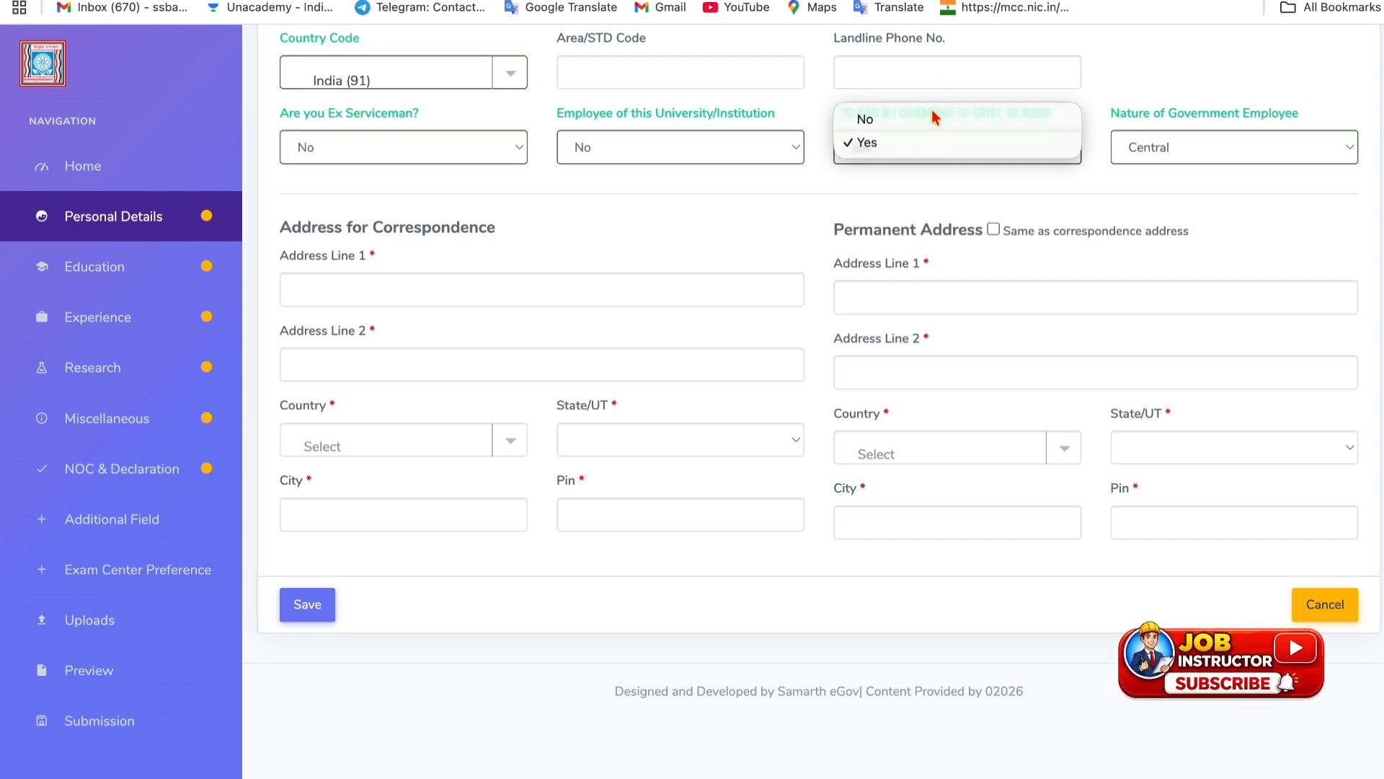
click(926, 119)
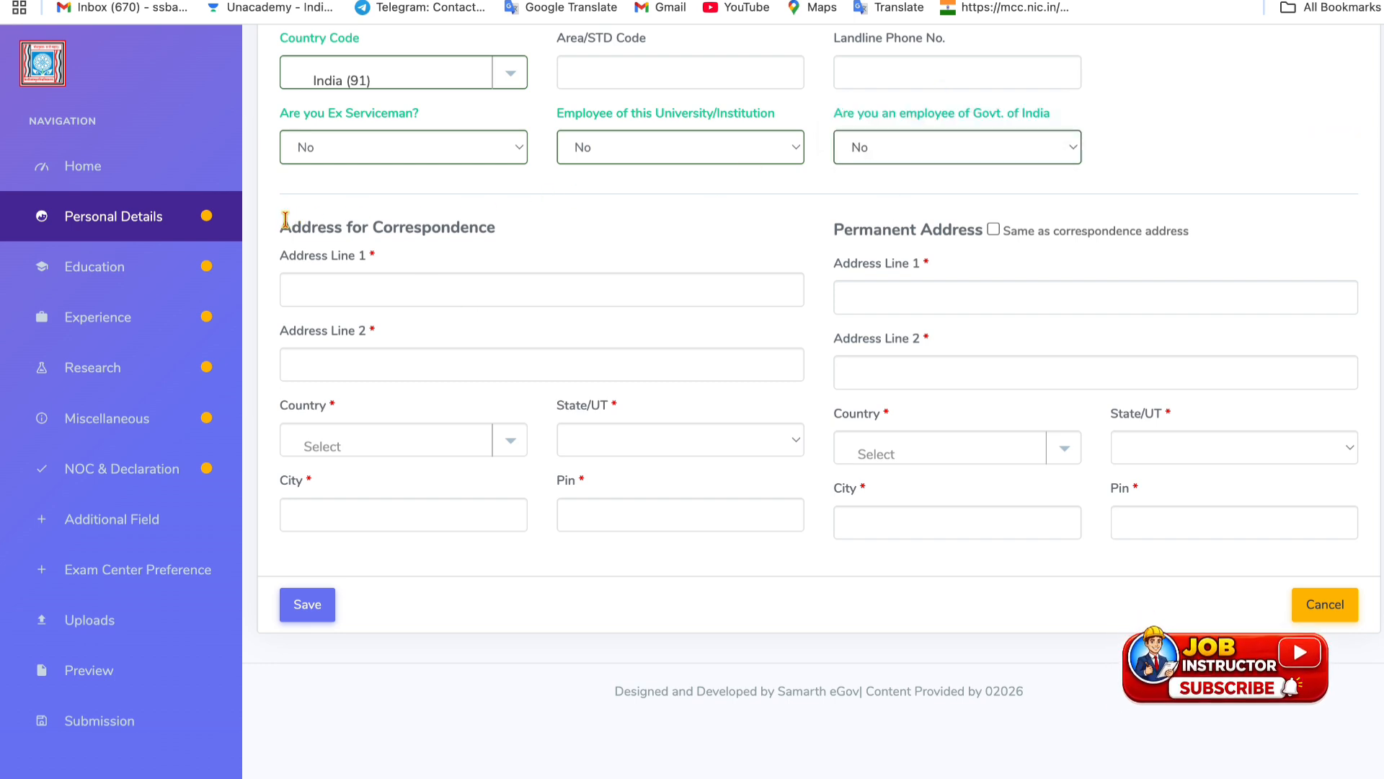
Set the correspondence address to India and Uttar Pradesh, and copy both to the permanent address by briefly enabling Same as correspondence address.
drag(280, 222, 503, 231)
drag(834, 229, 1027, 251)
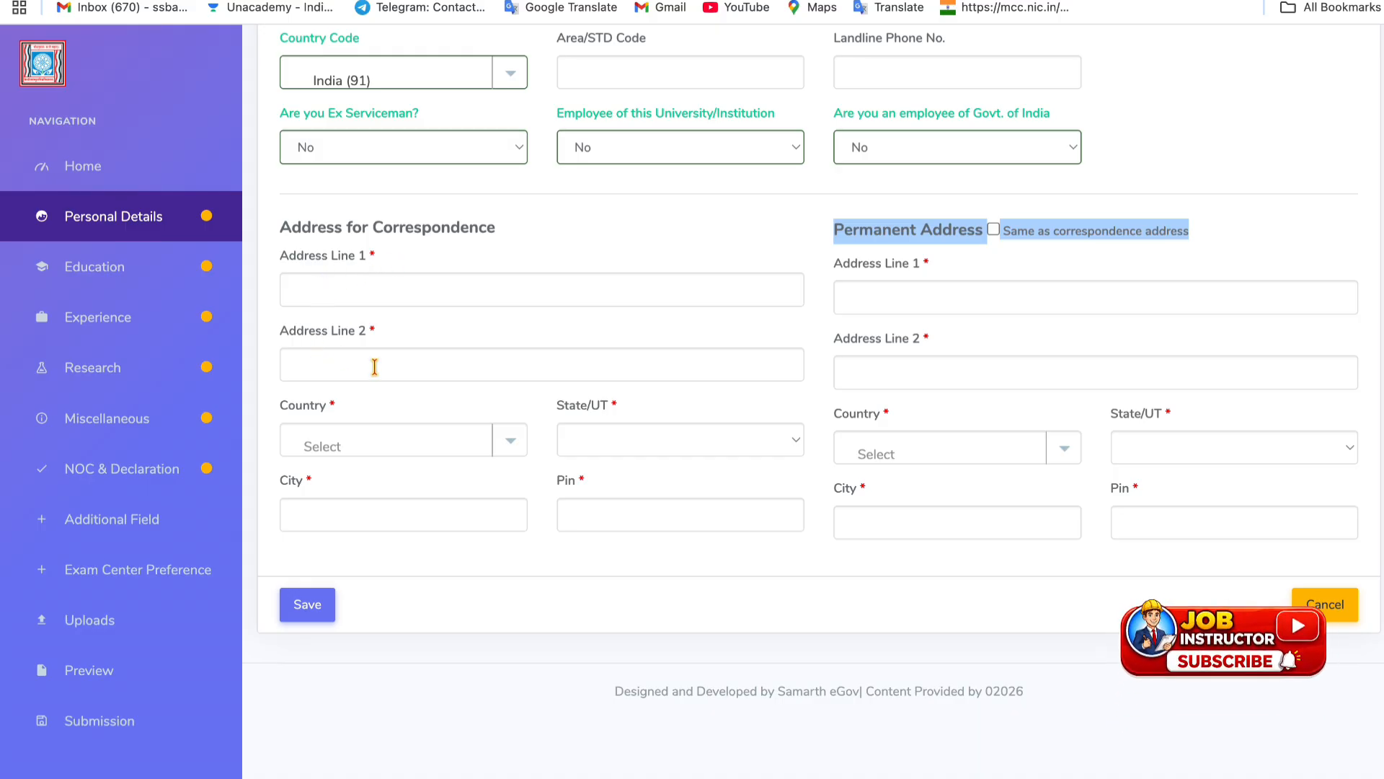
click(337, 447)
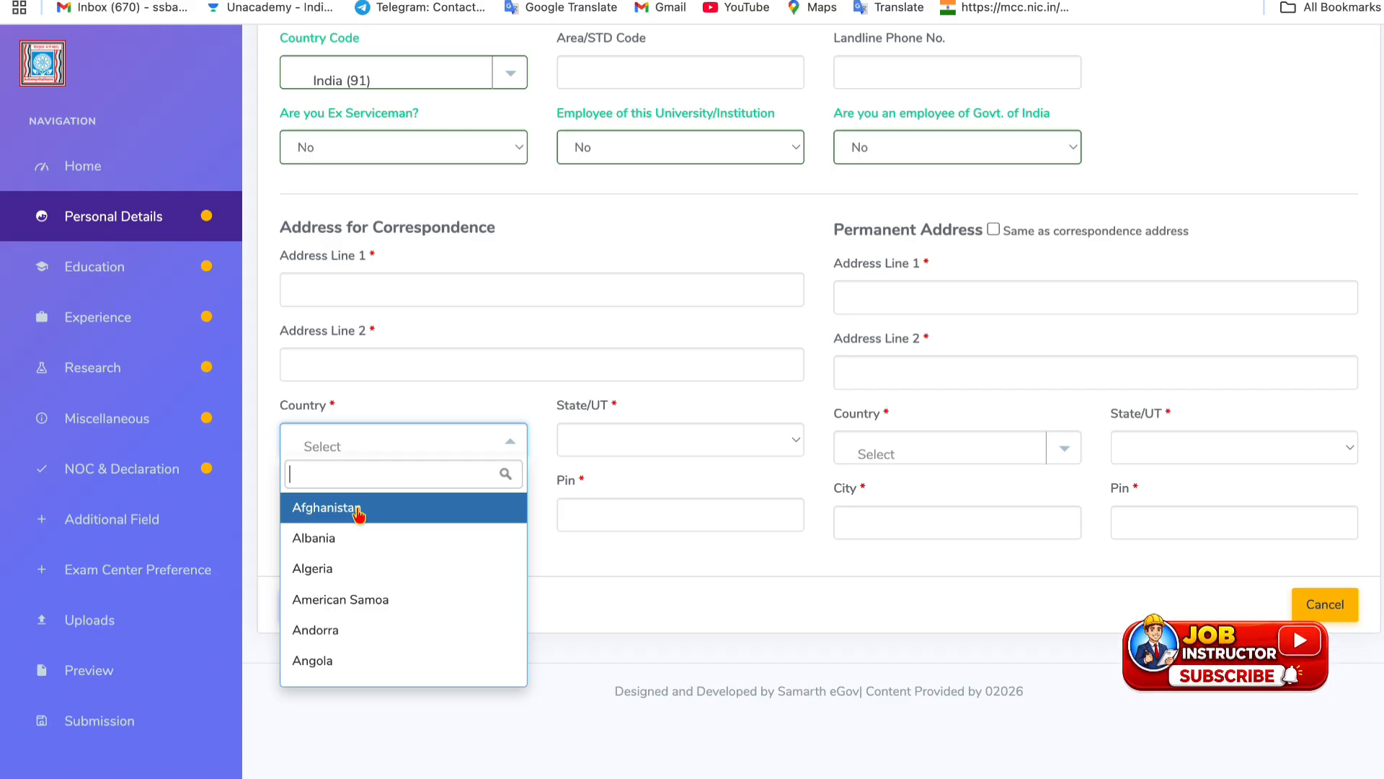
text(ind)
key(Down)
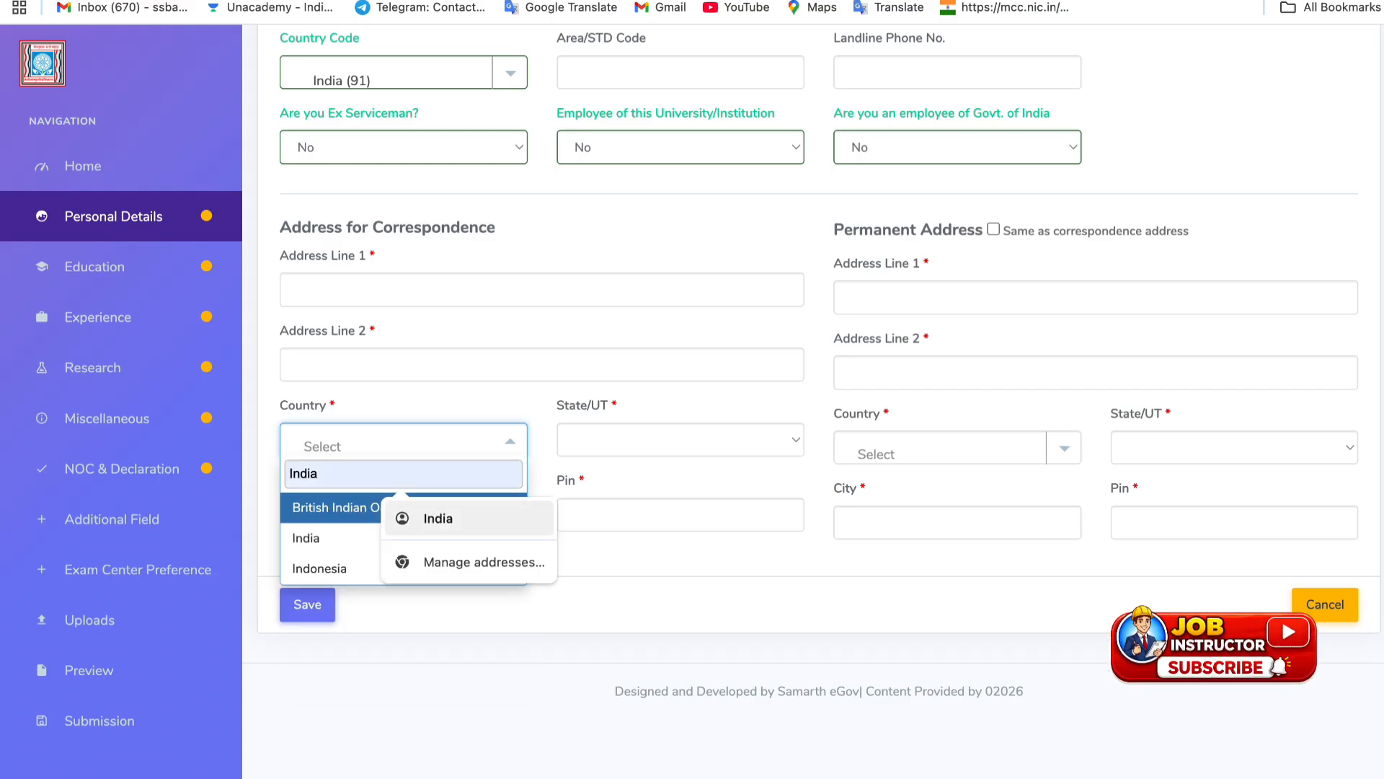
click(340, 540)
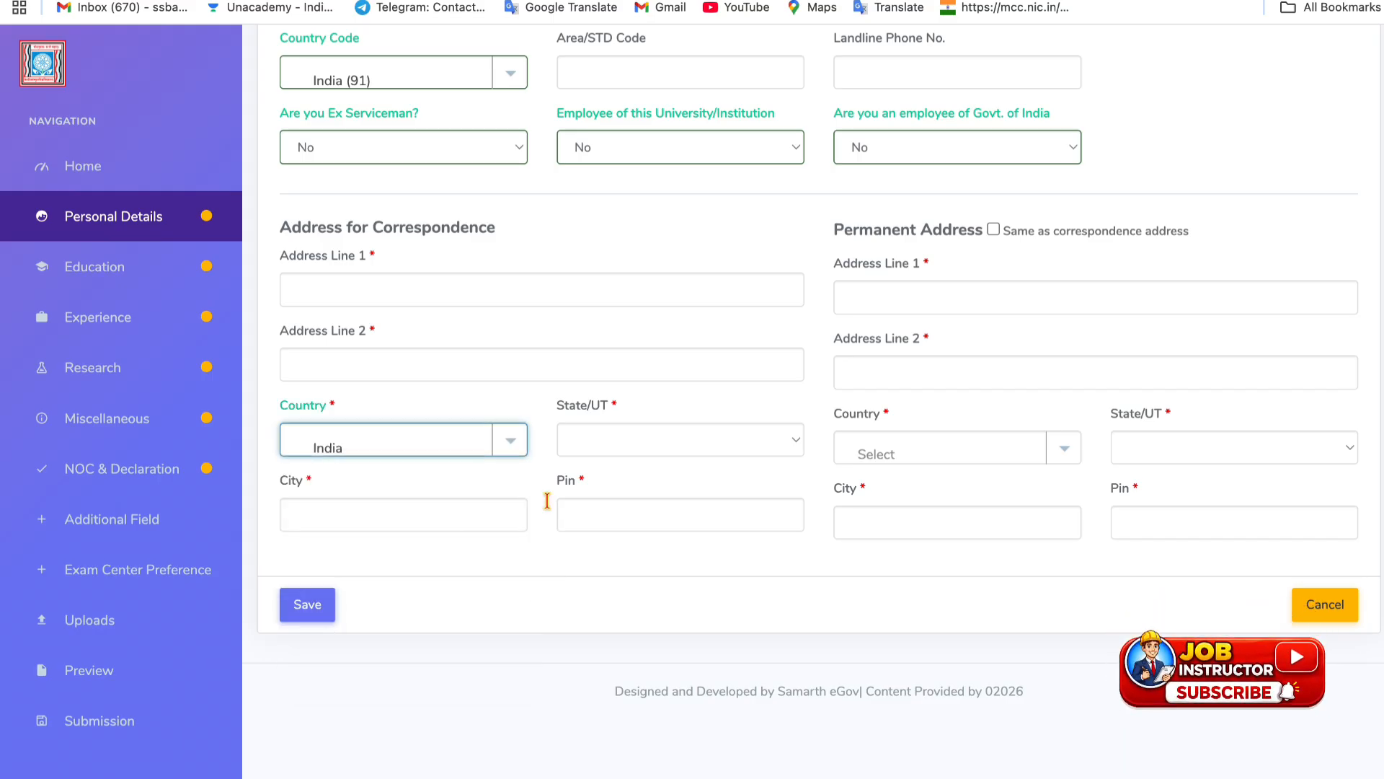
click(639, 437)
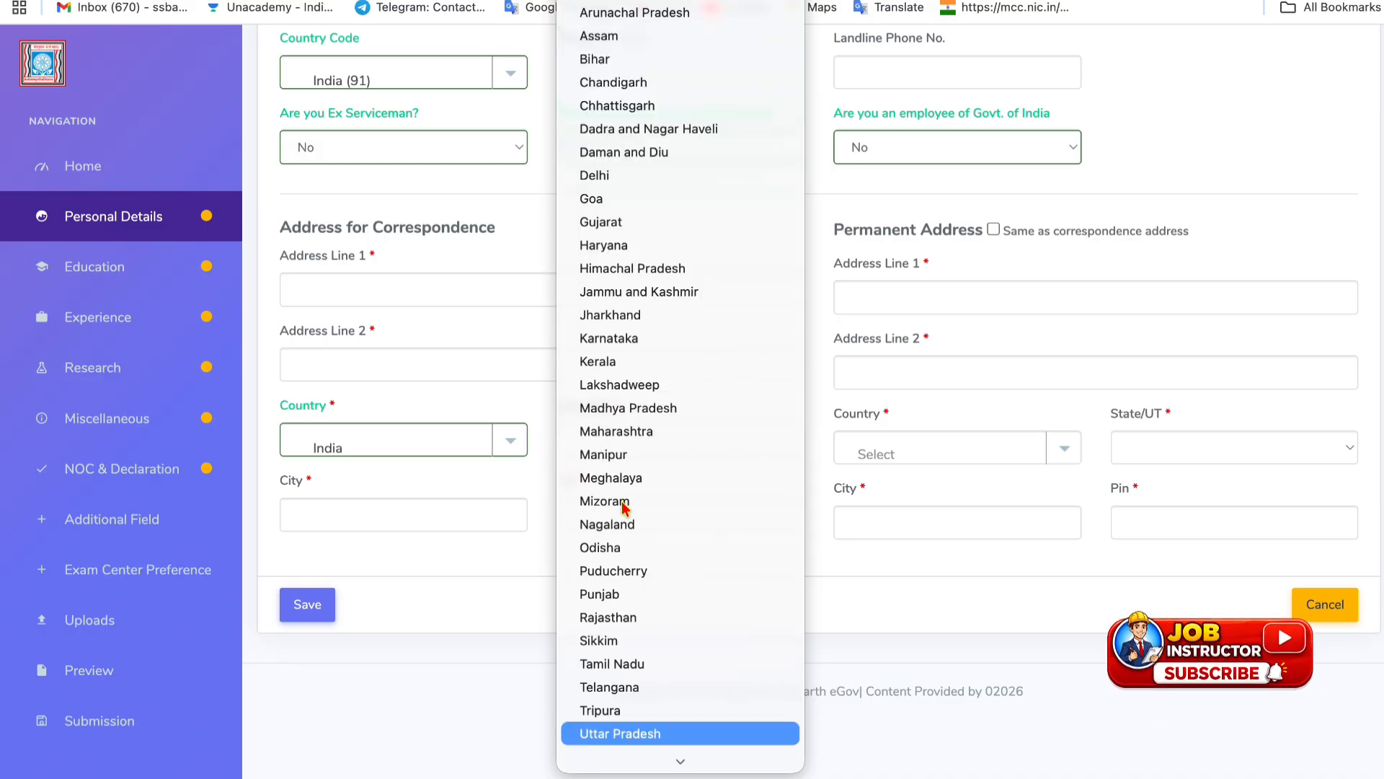
click(618, 733)
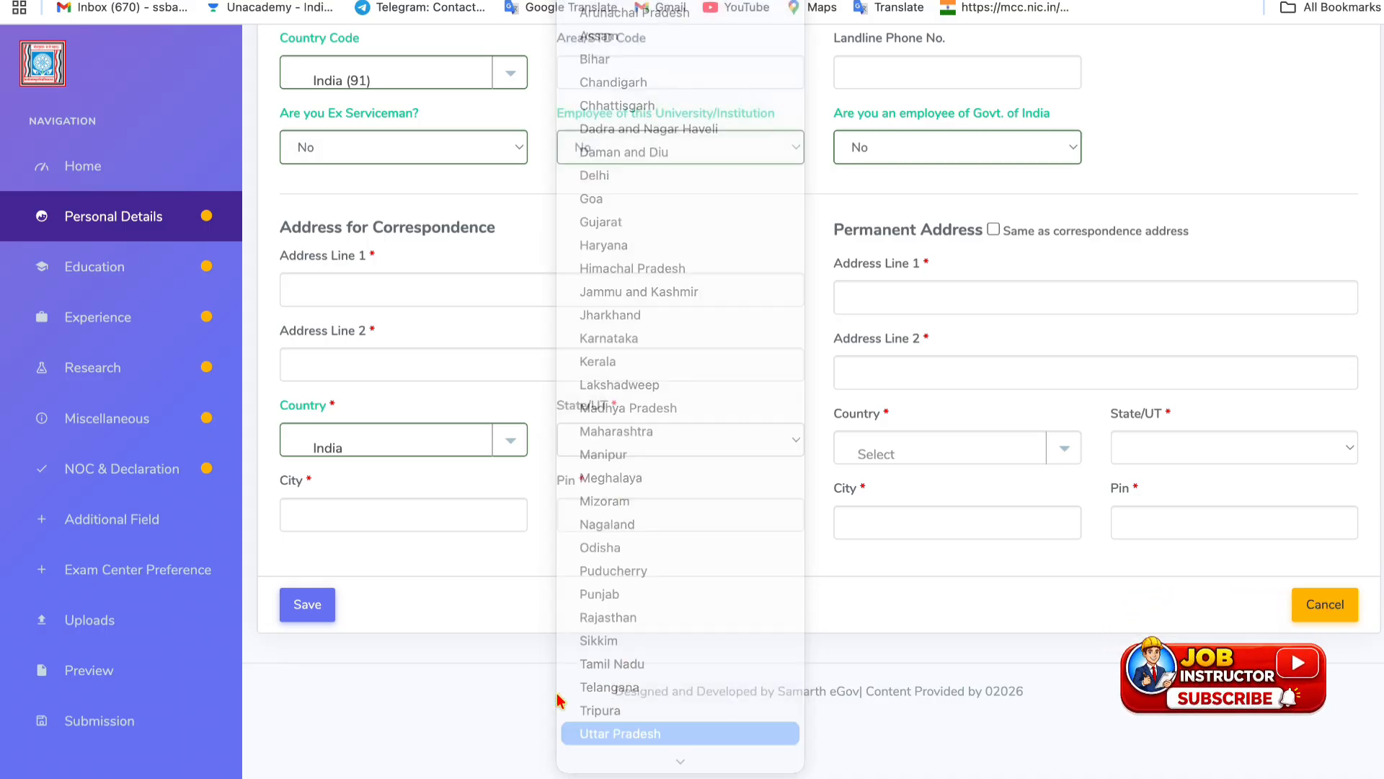
click(364, 510)
click(651, 537)
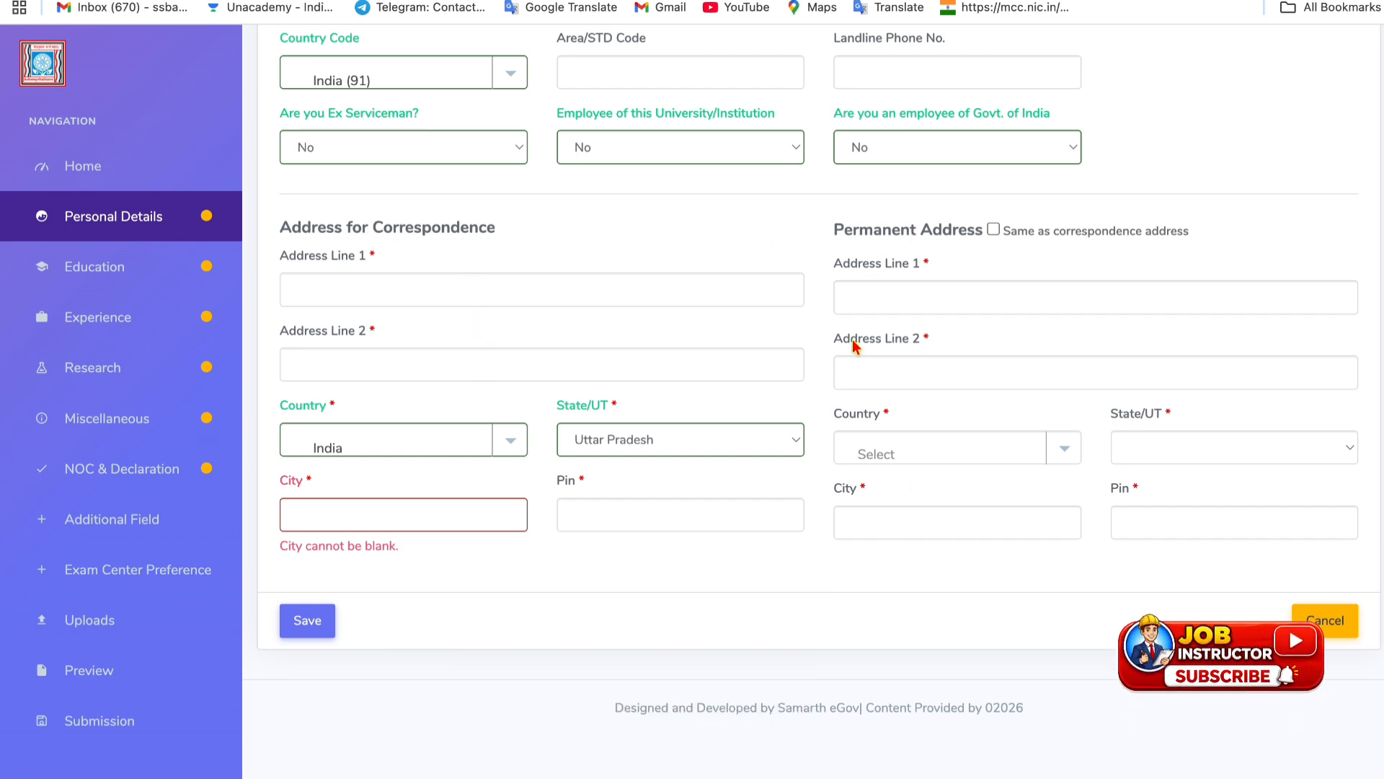
click(993, 230)
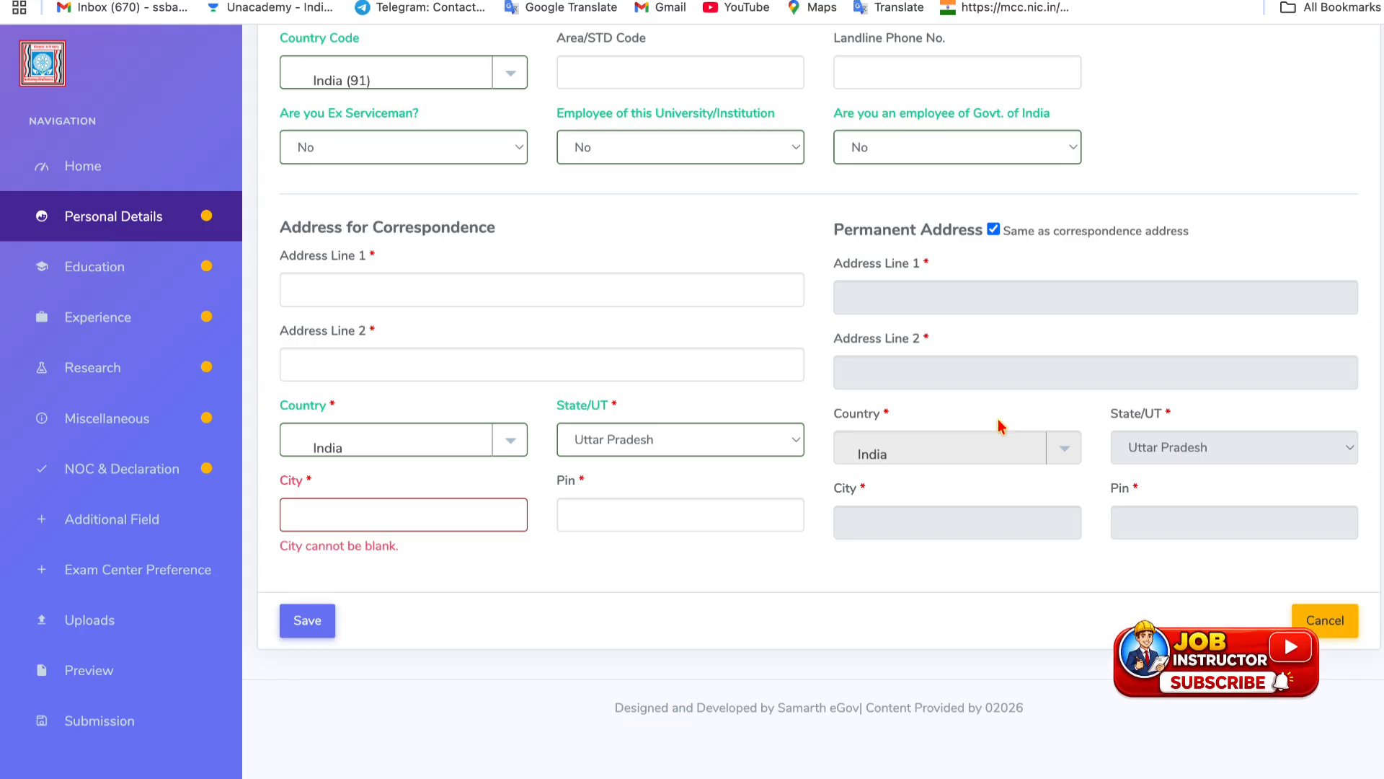
click(995, 231)
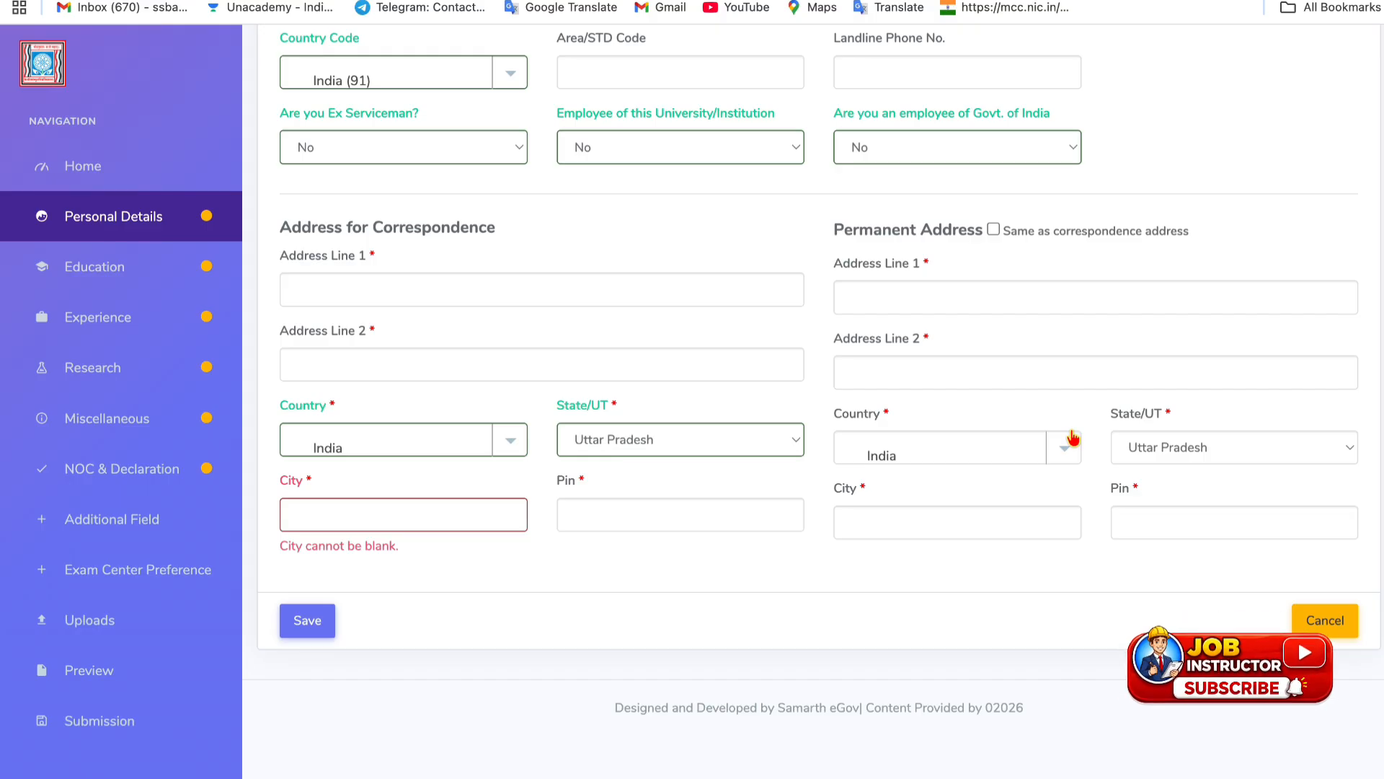
Save the Personal Details section and review the saved summary down to the address entries.
click(308, 621)
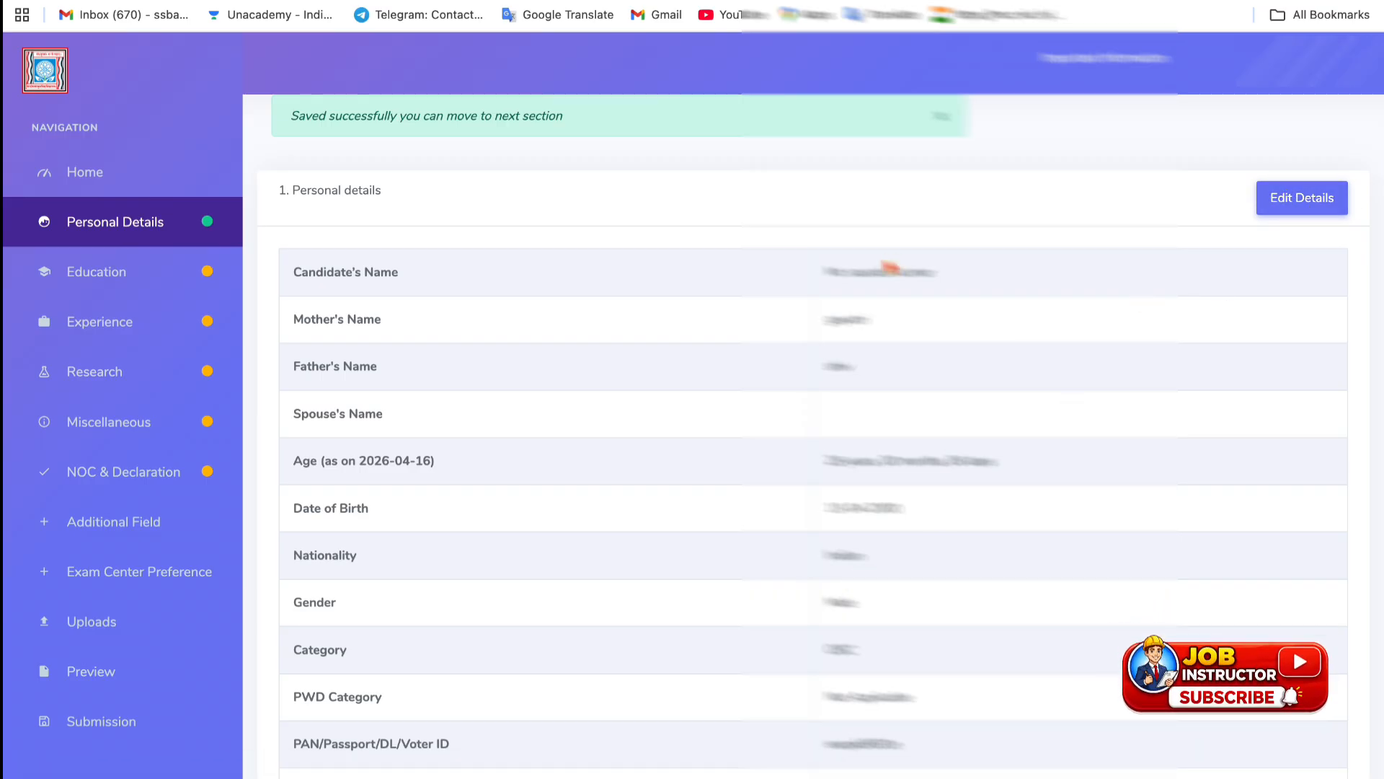
scroll(890, 431, down, 10)
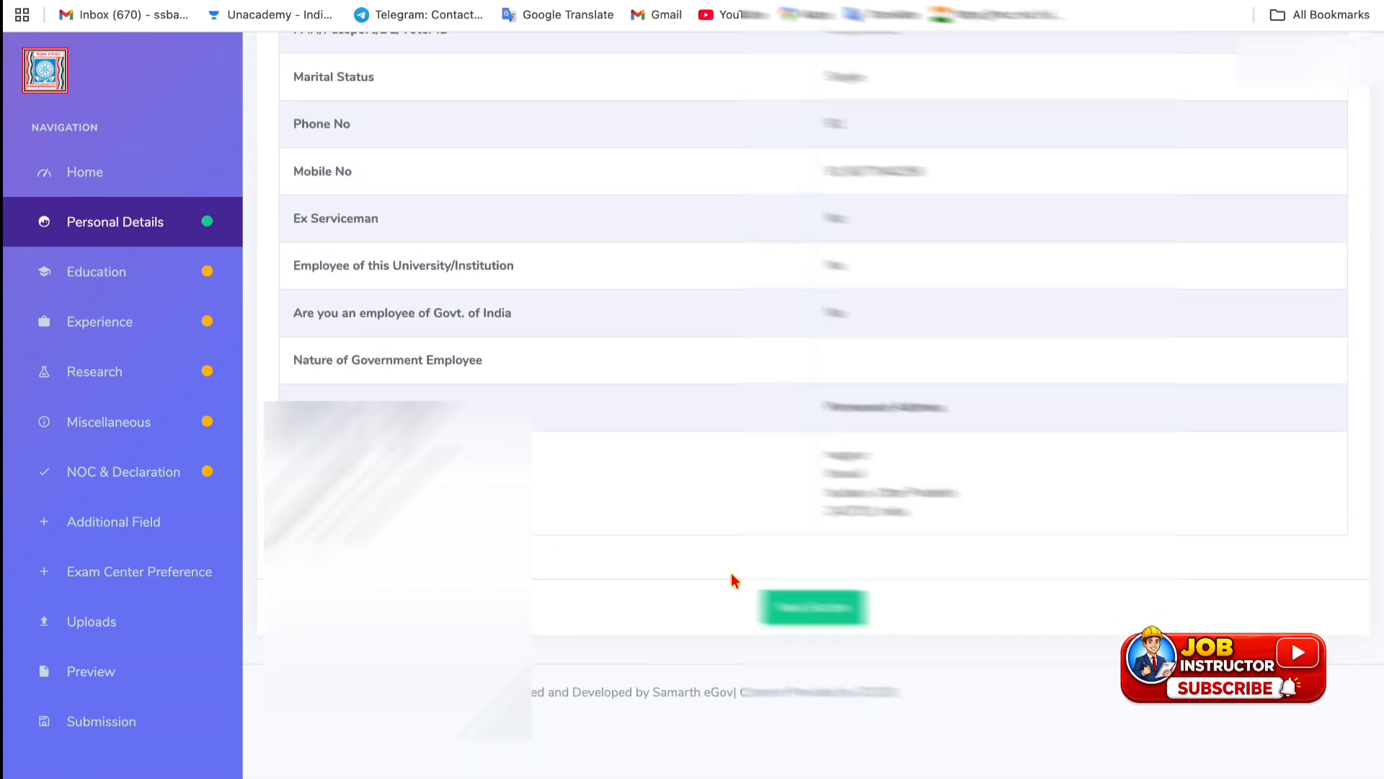
Proceed to the Education section and set the 10th/SSC/Matric year of passing to 2013.
click(803, 609)
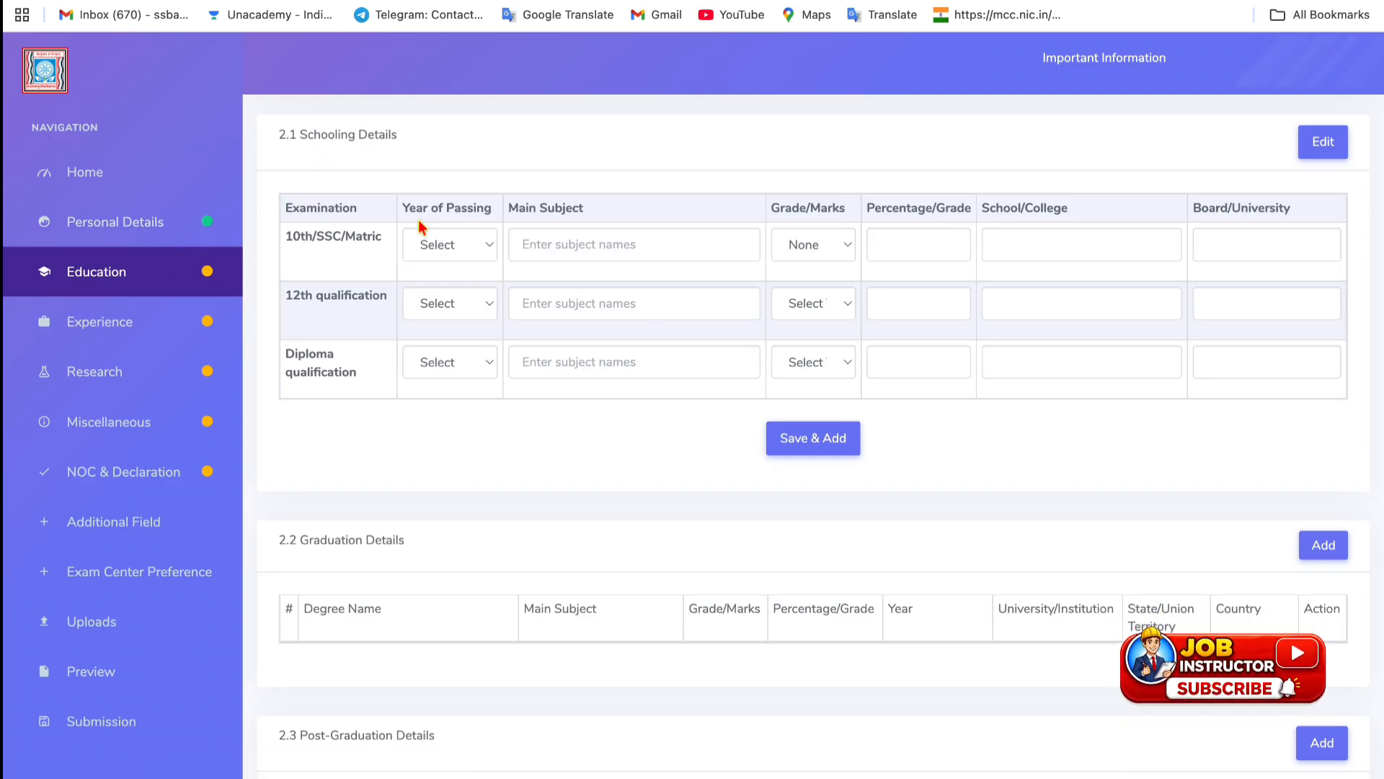
drag(302, 240, 363, 242)
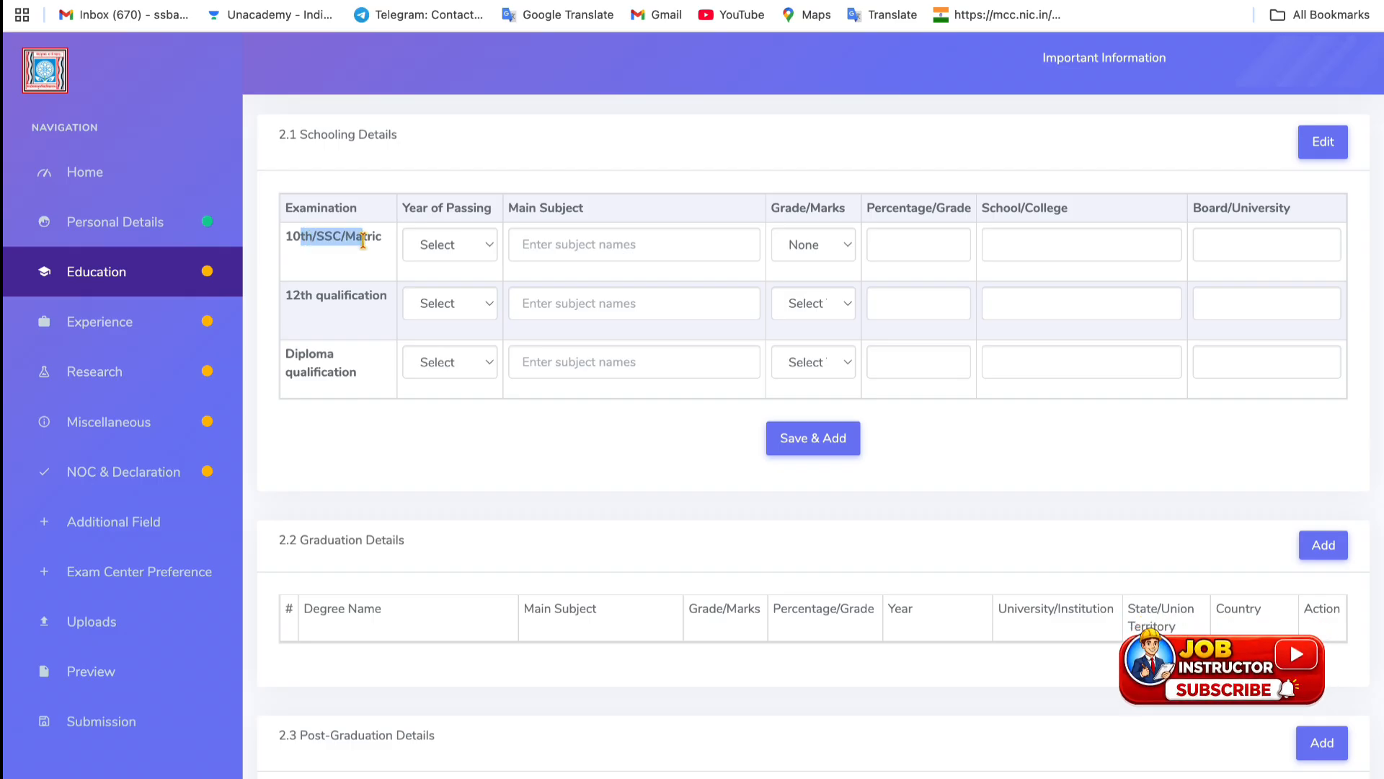
click(431, 247)
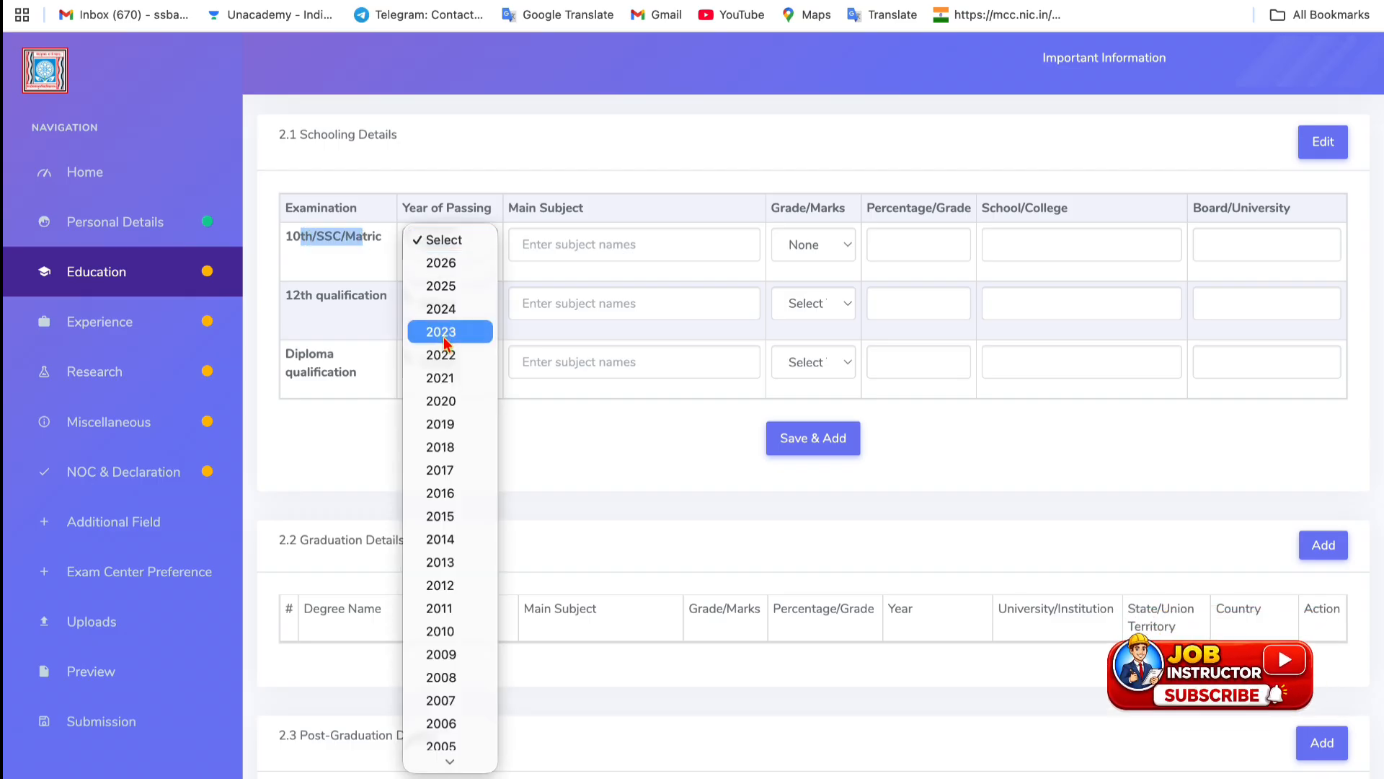
key(2)
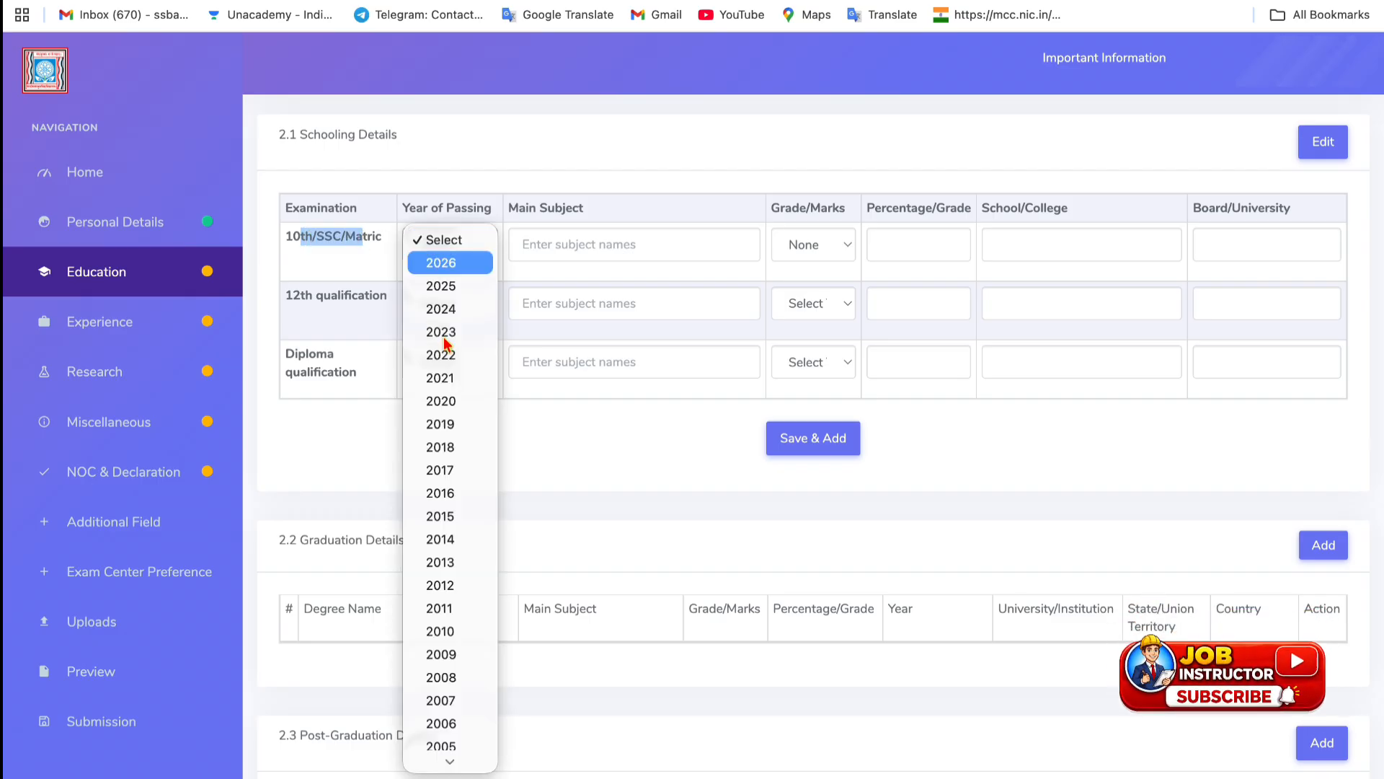
click(442, 562)
Enter hindi,english,math,science,social science,drawing as the main subjects of the 10th/SSC/Matric examination.
click(555, 243)
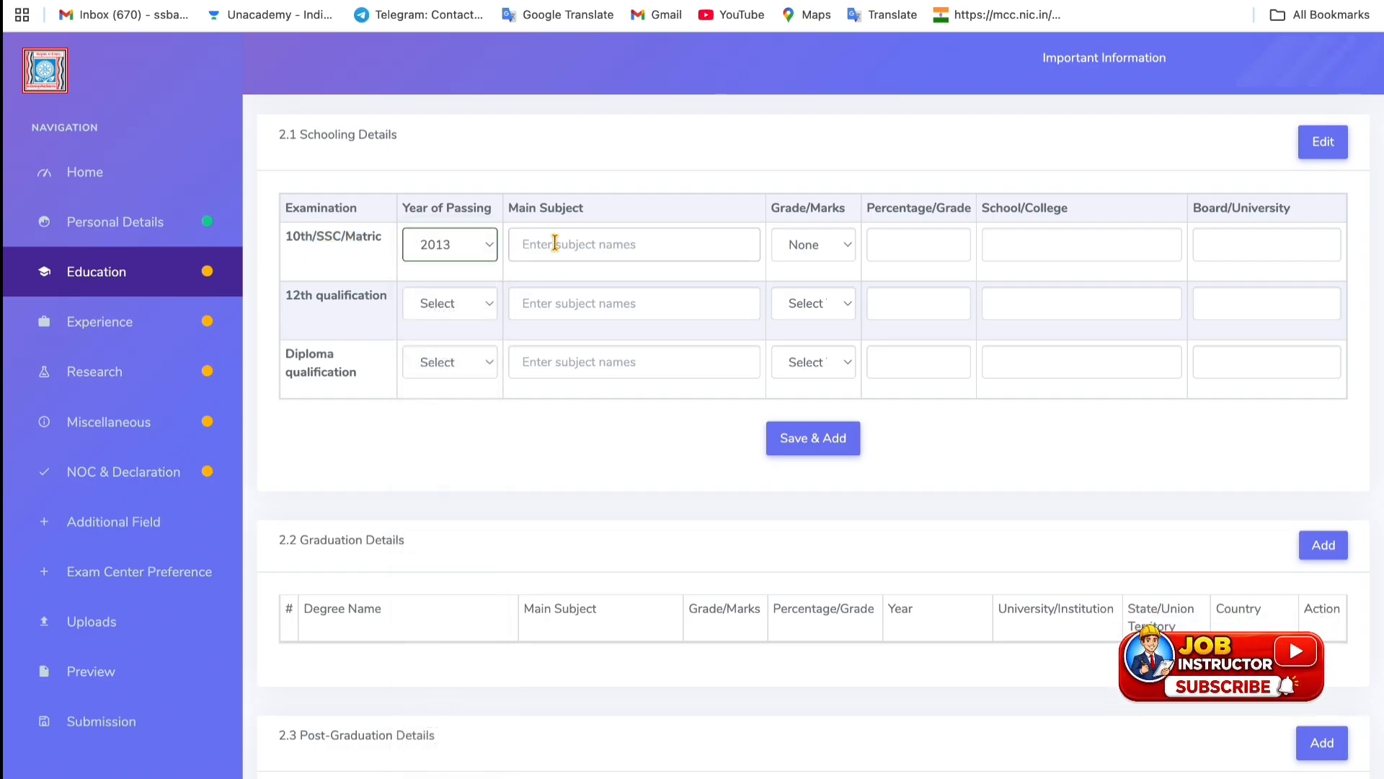
text(hindi,english,math,science,so)
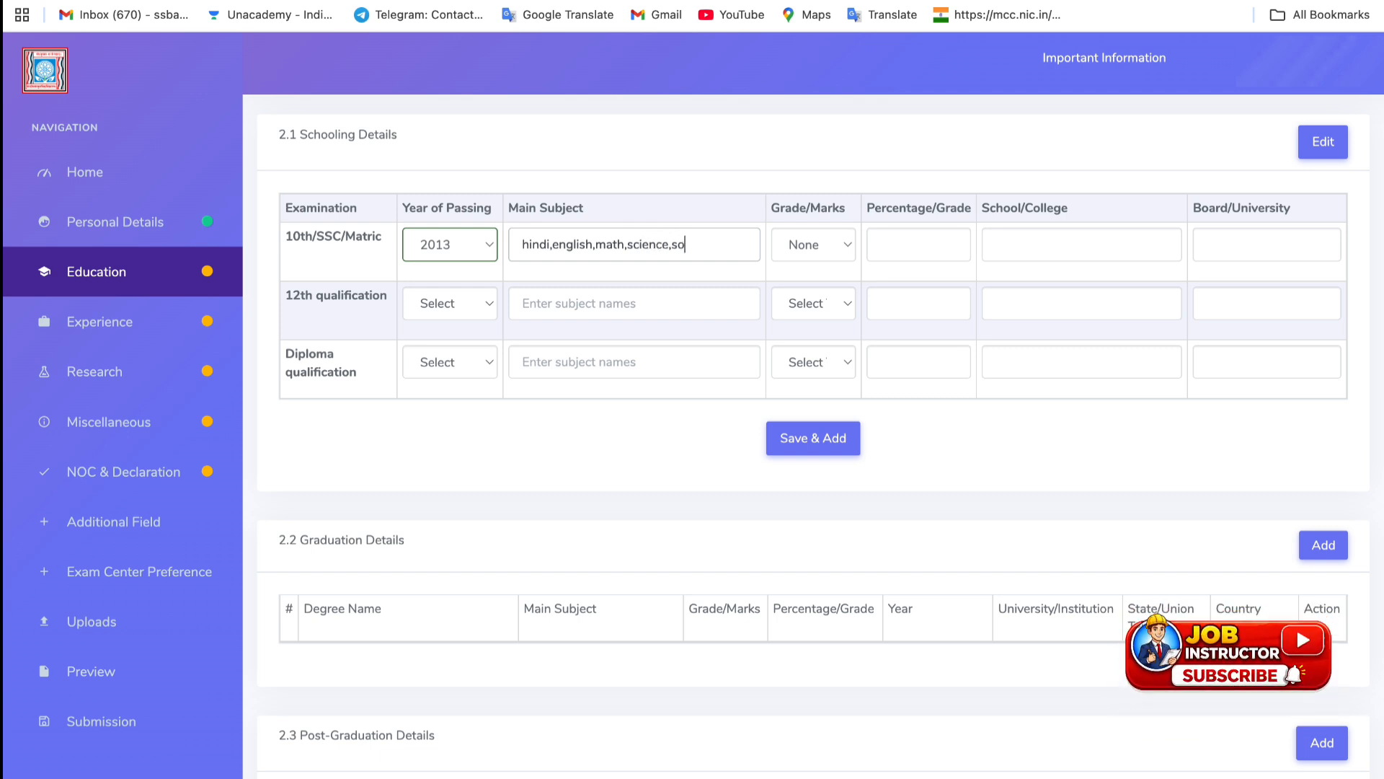
text(cial s)
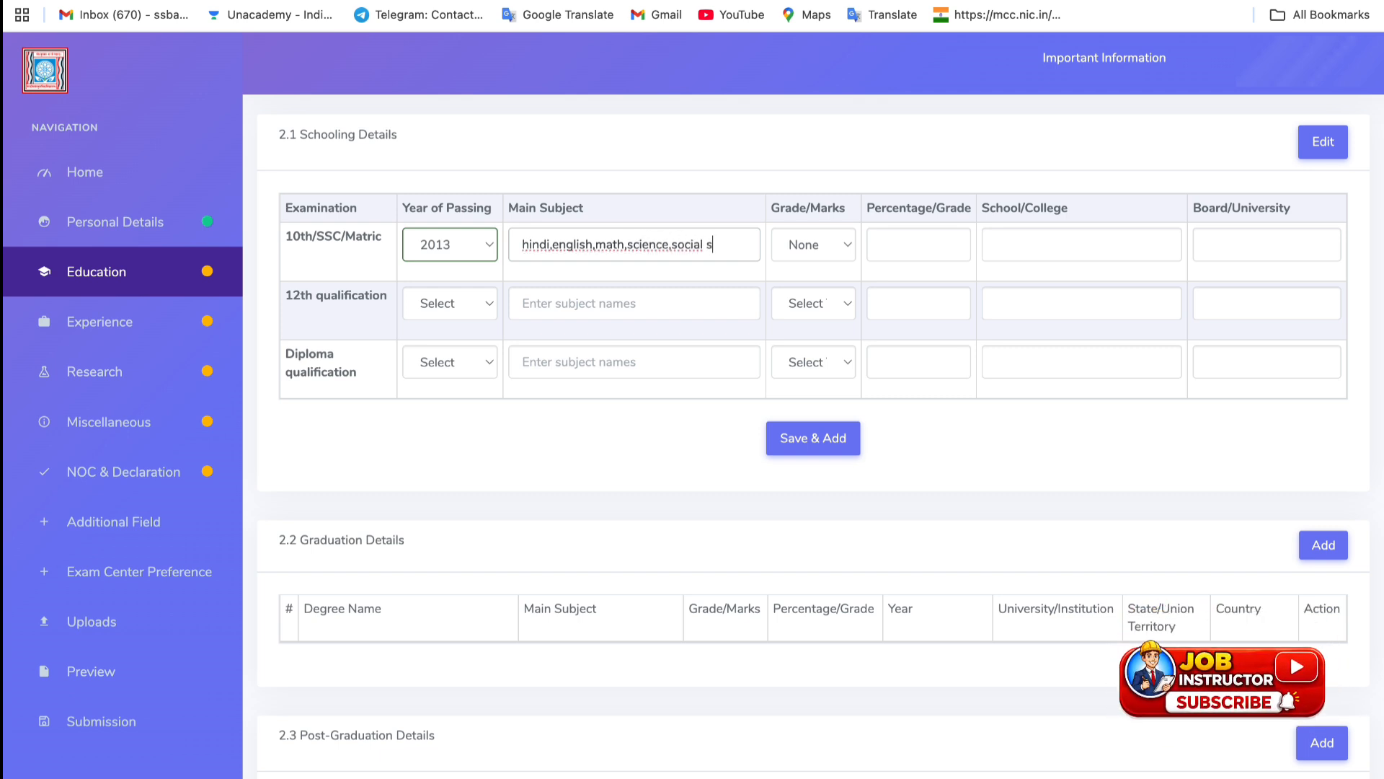
text(cience)
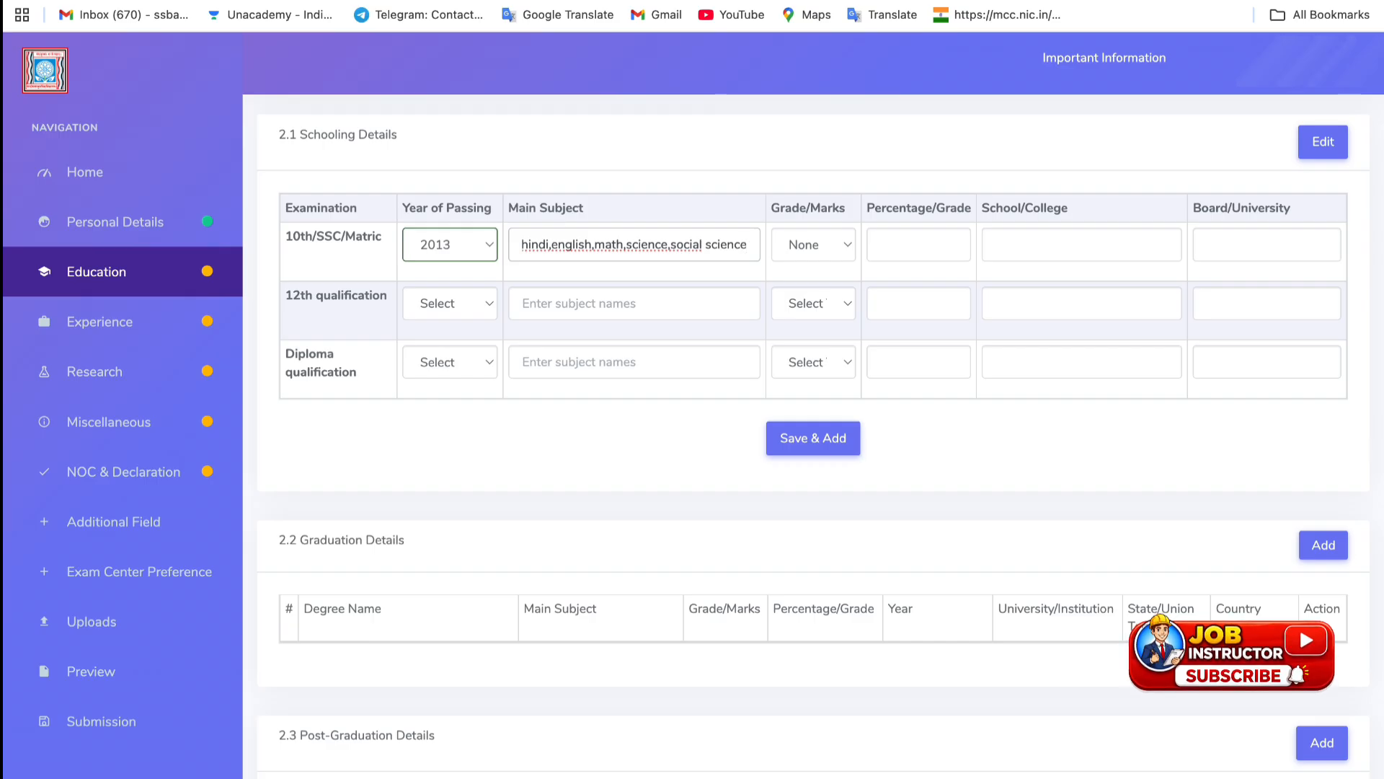
text(,draing)
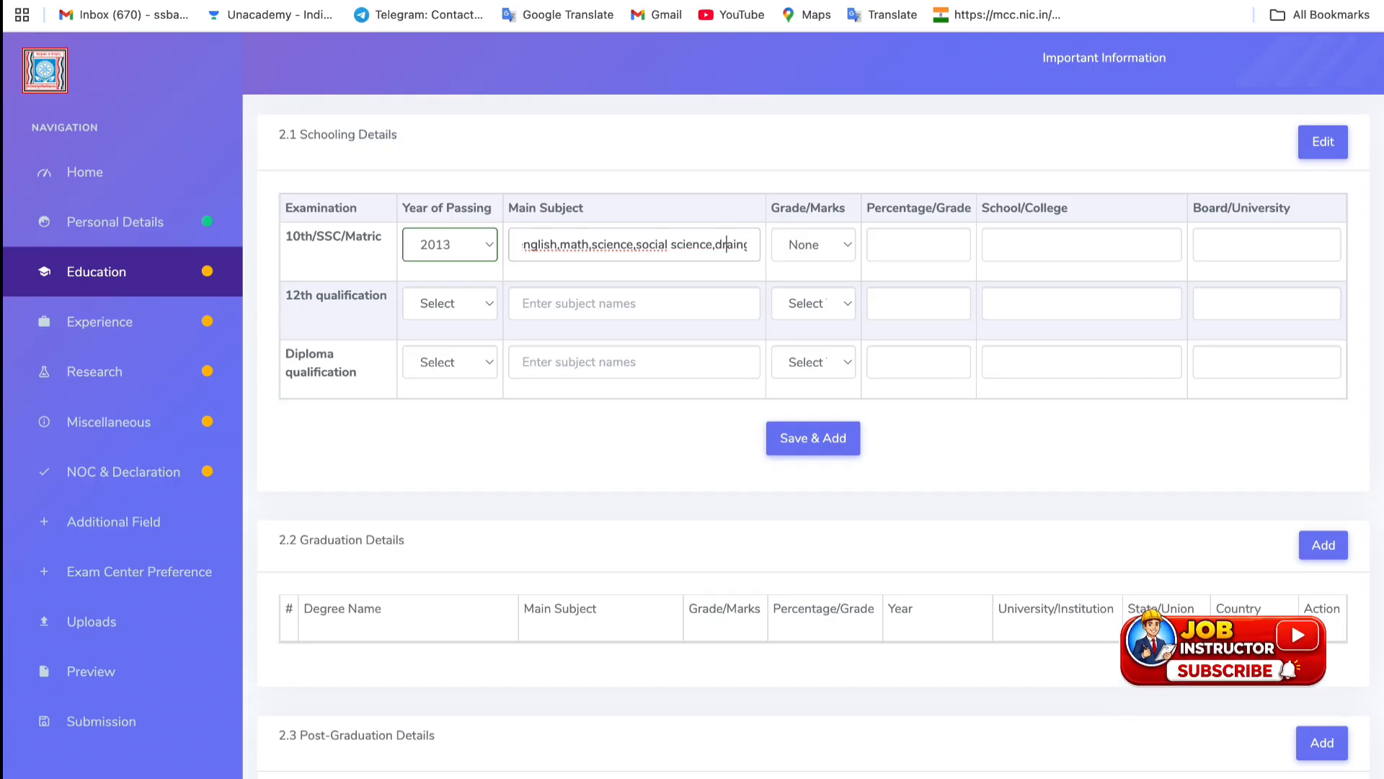
text(w)
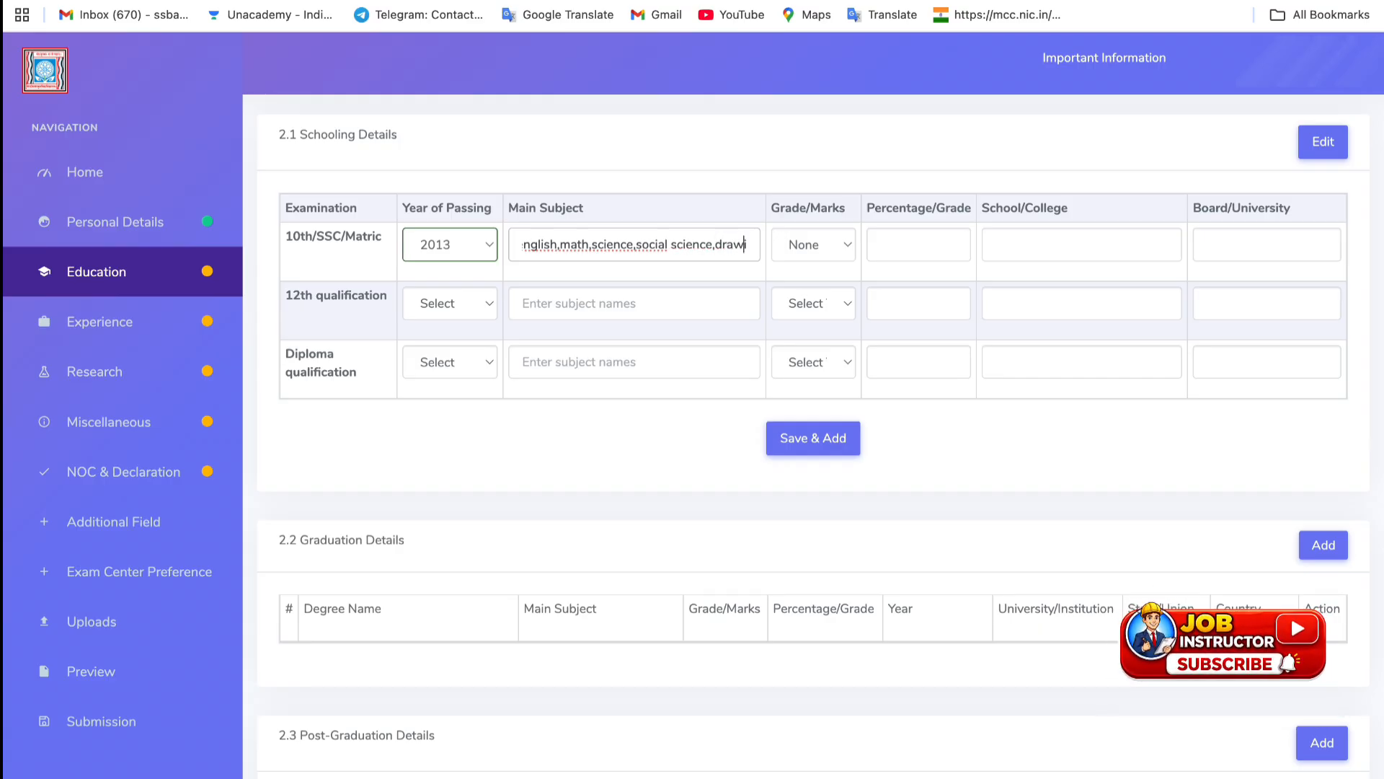
Complete the 10th/SSC/Matric row with Percentage as the marks type, 80 as the percentage, svm as the school and up board as the board.
click(809, 249)
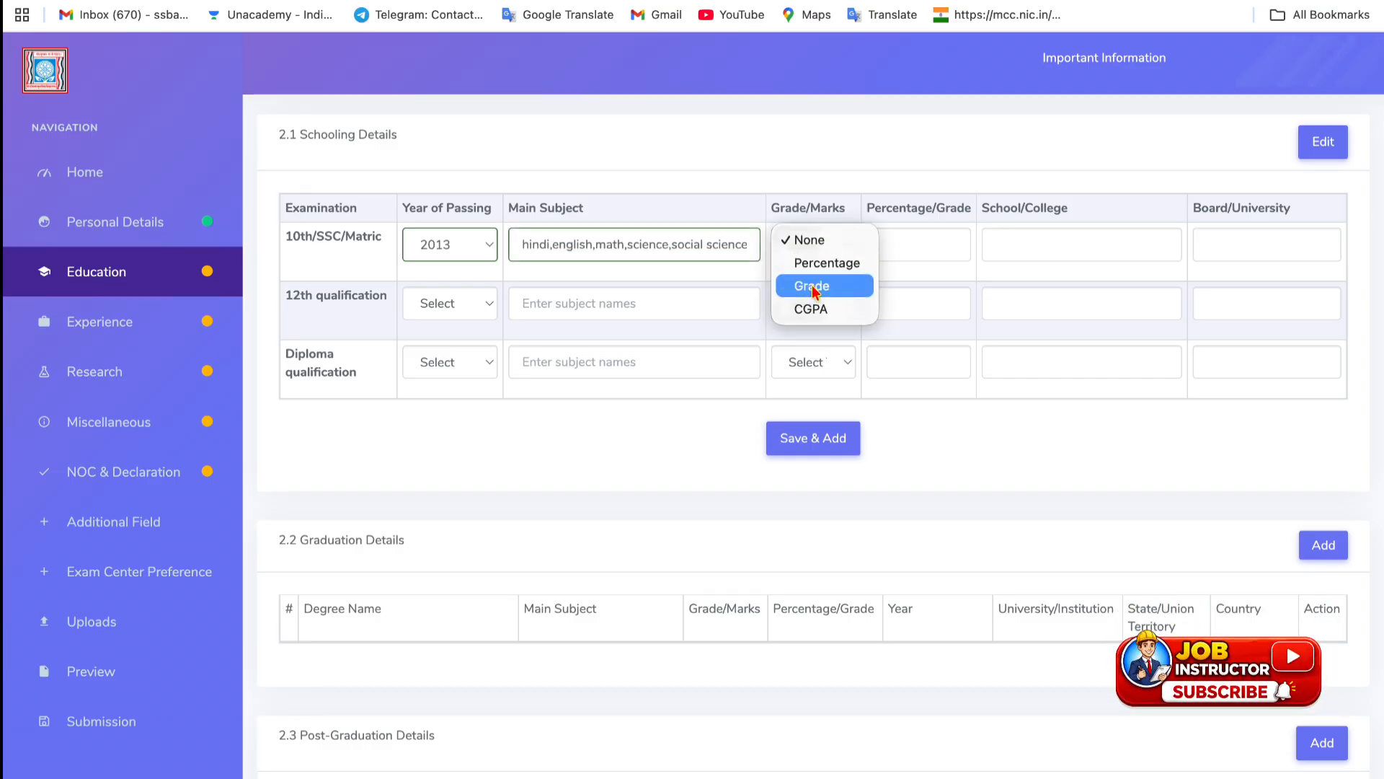
click(827, 264)
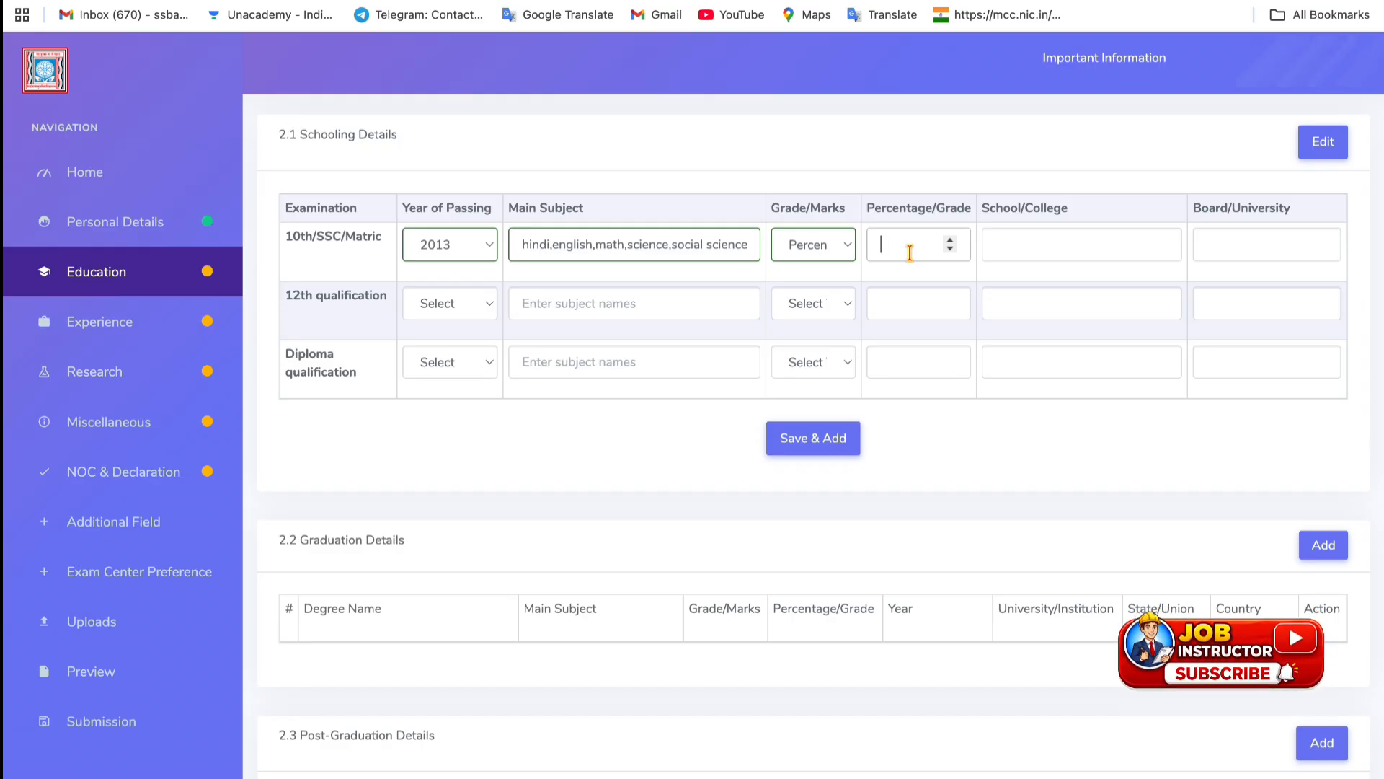
click(1038, 255)
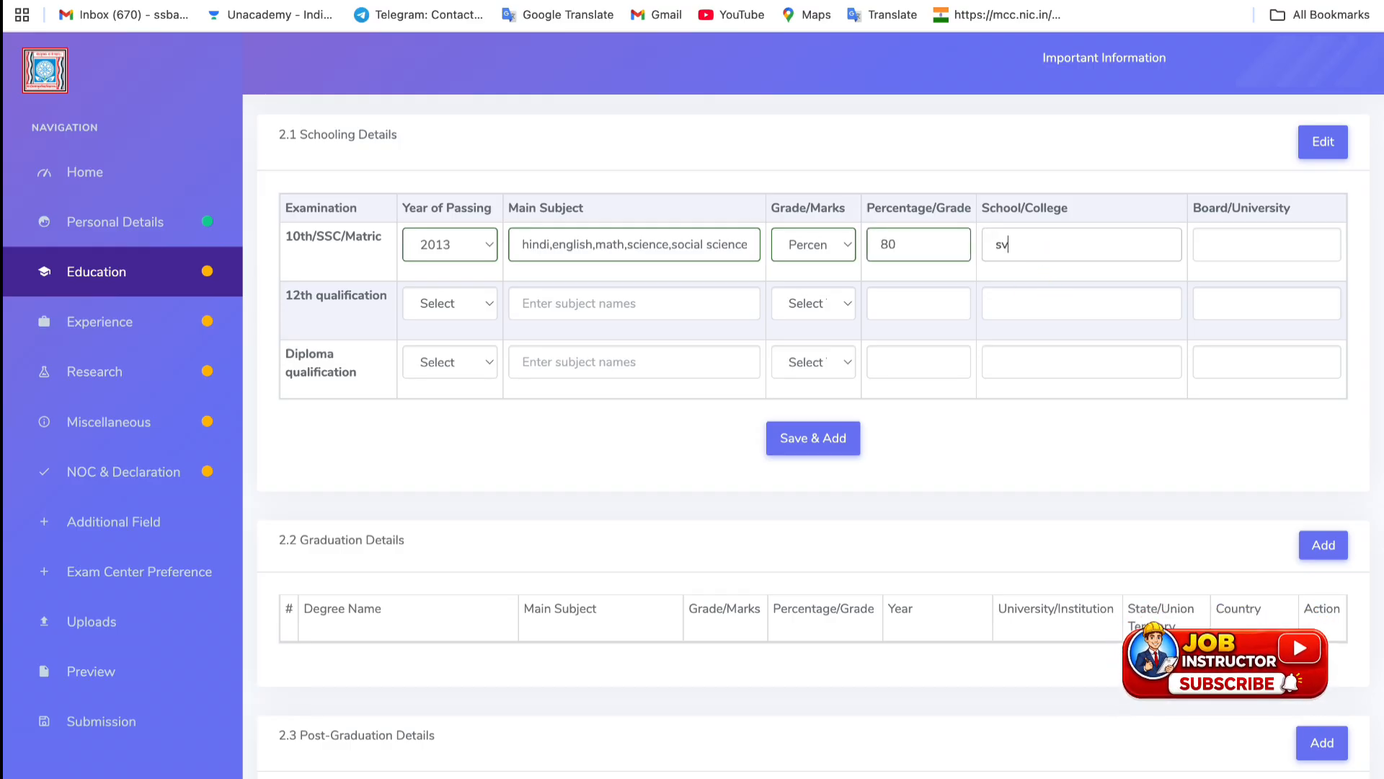
click(1225, 252)
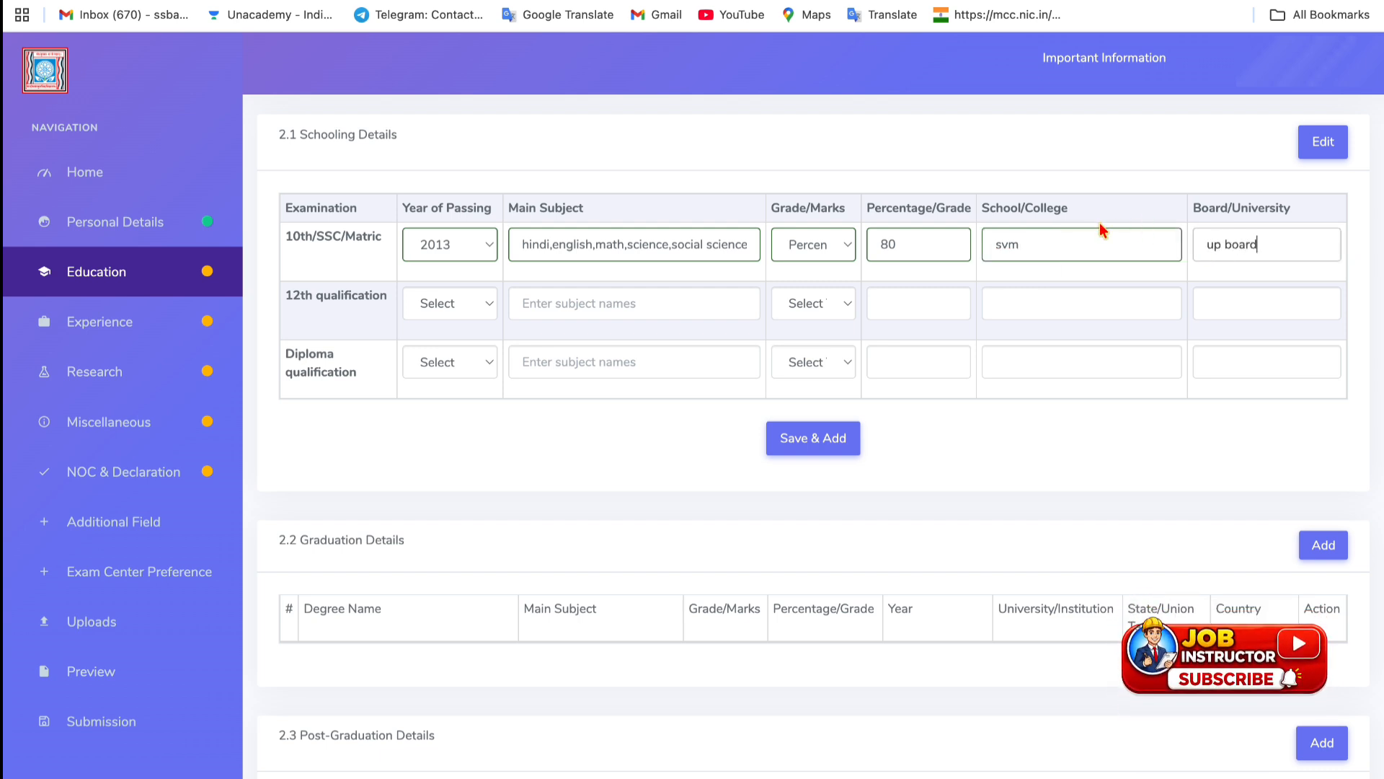
Check the essential qualifications for Multi Tasking Staff in the detailed notification PDF and return to the application form.
click(870, 132)
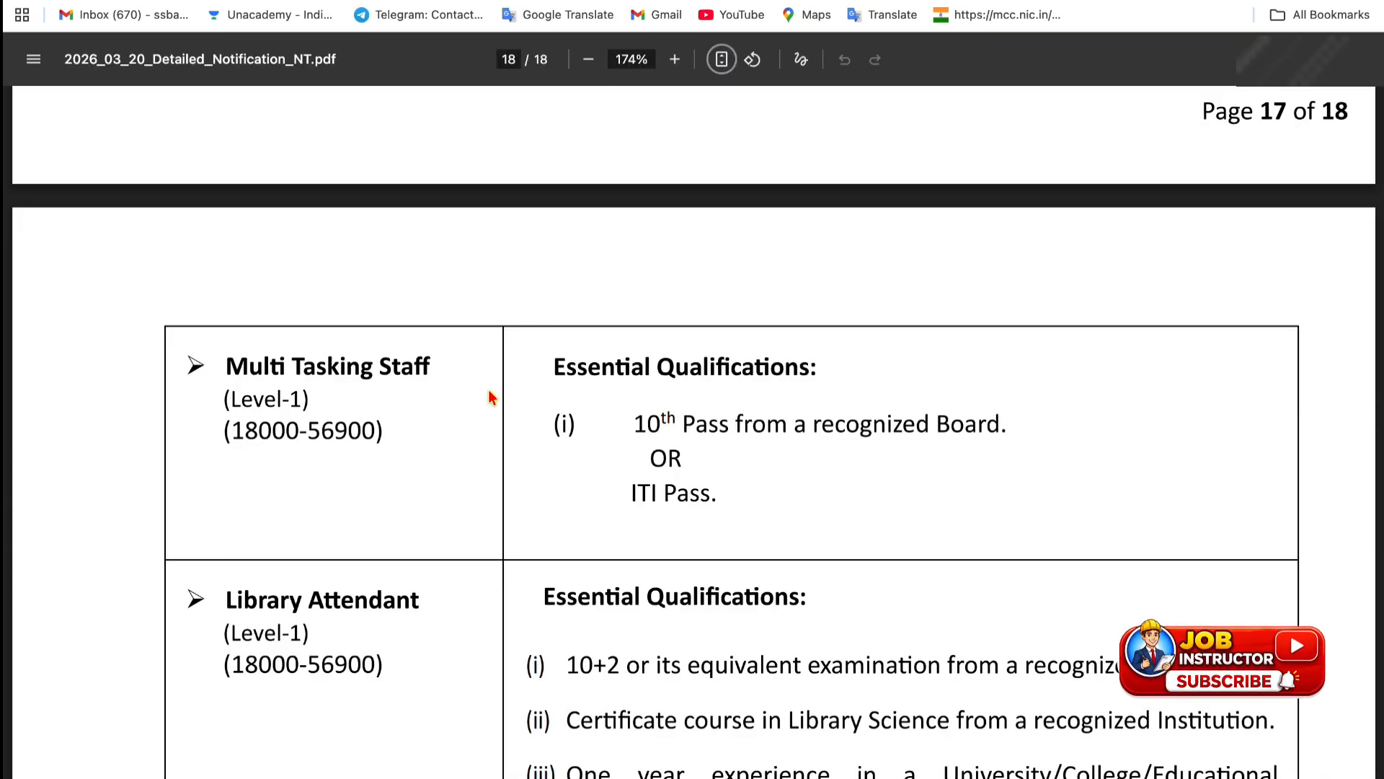
scroll(488, 396, down, 2)
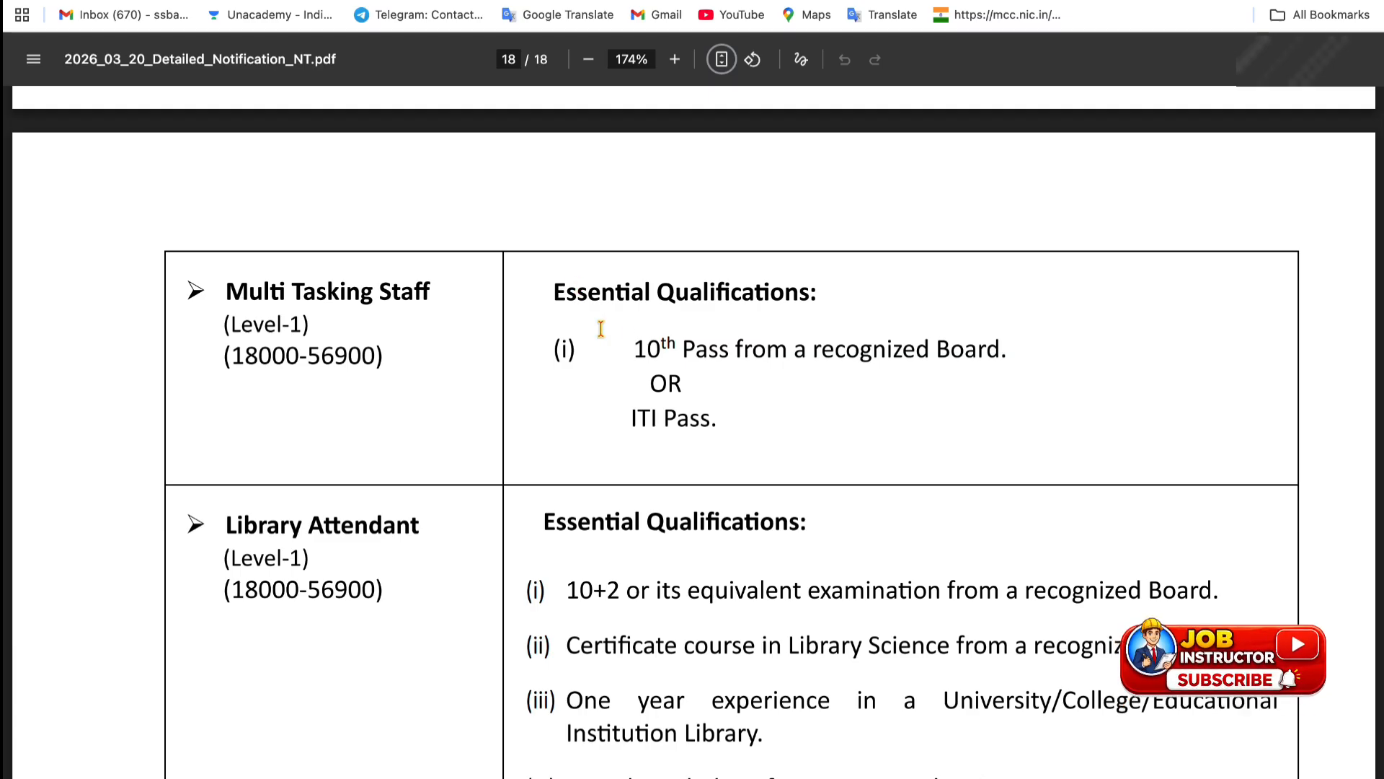
drag(633, 348, 759, 341)
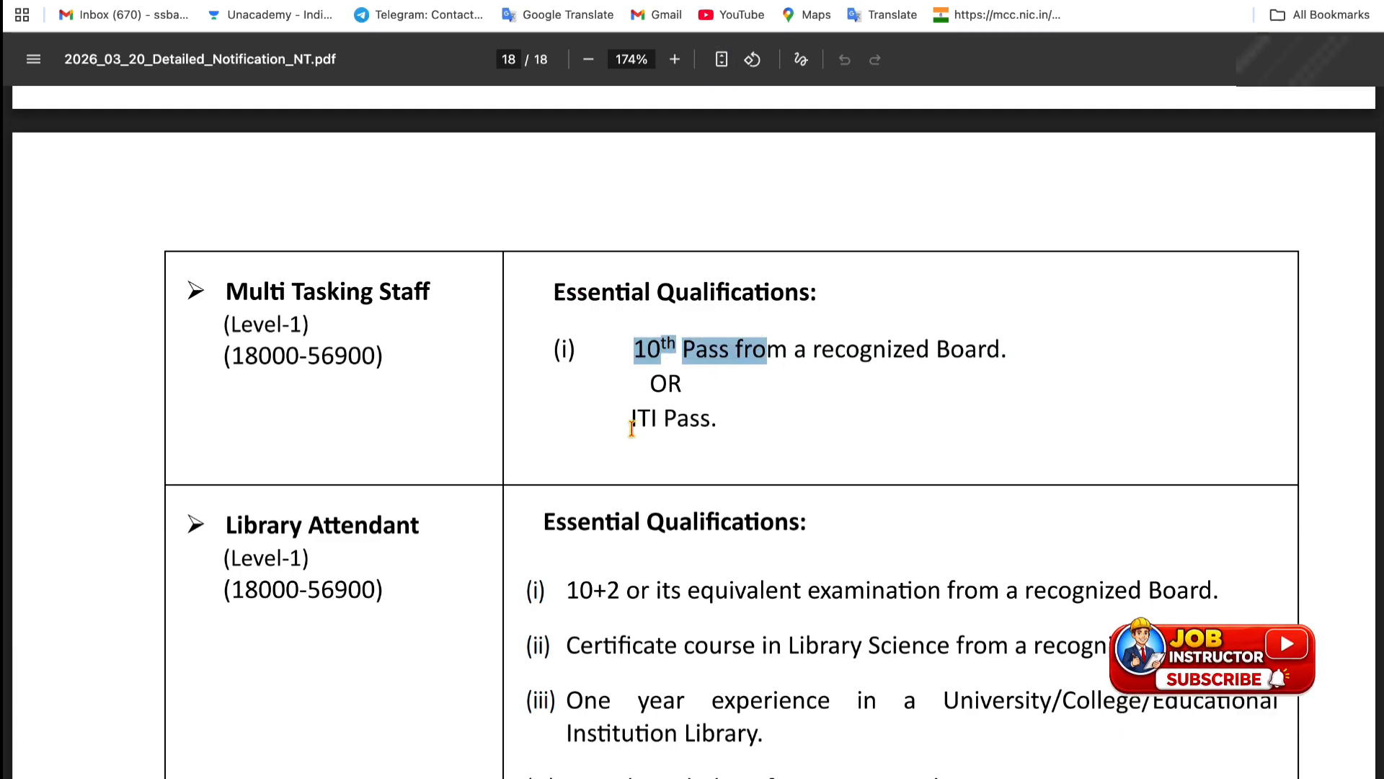
drag(632, 427, 701, 425)
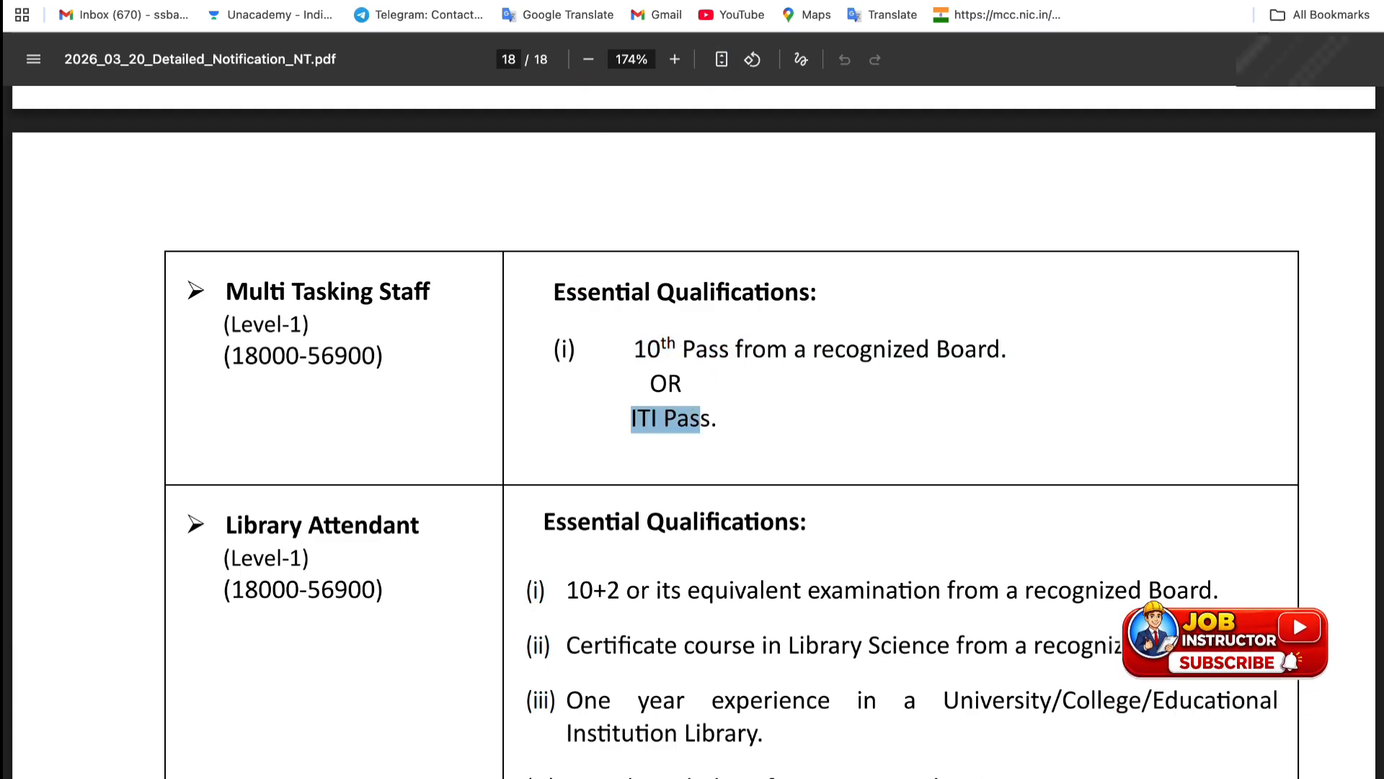
key(ctrl+shift+Tab)
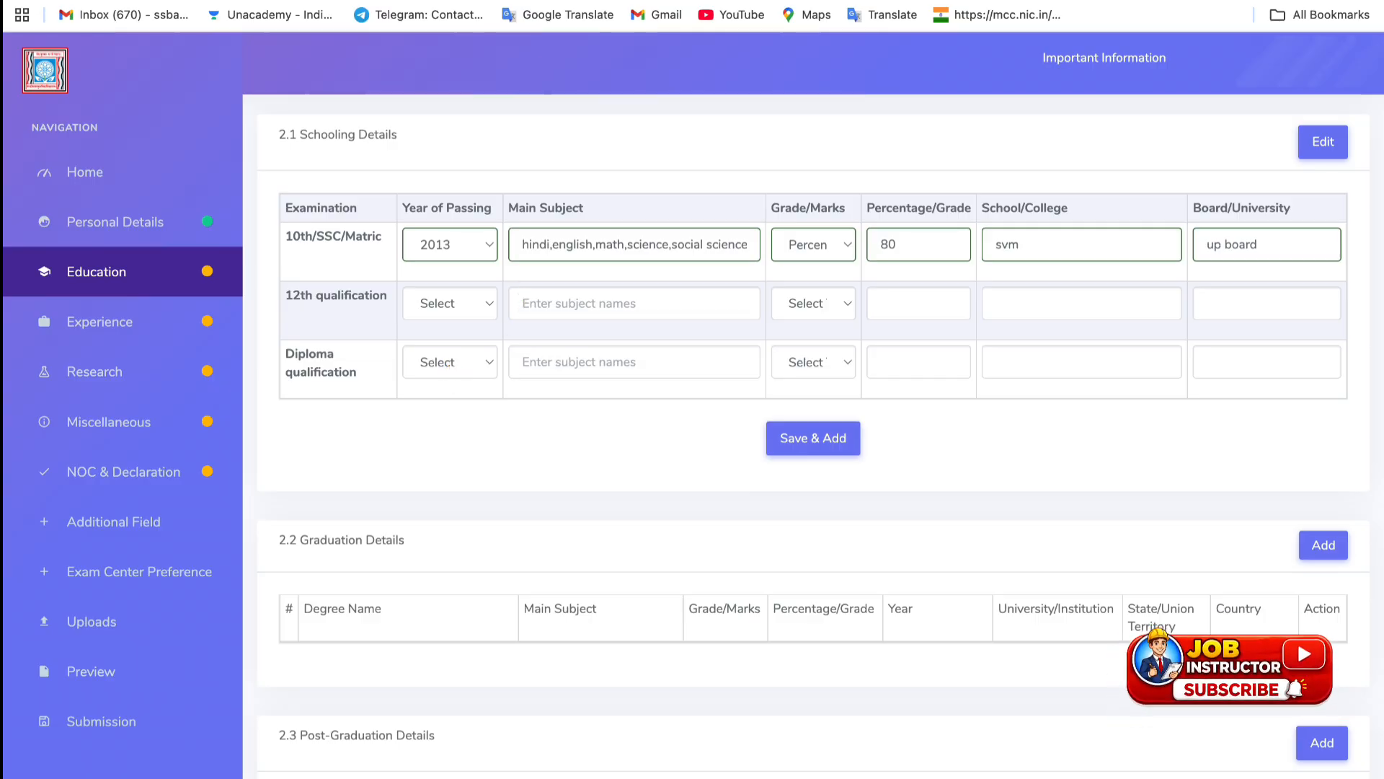
Review the essential qualifications for Library Attendant and Technical Assistant in the notification PDF, and return to the Education section.
key(ctrl+Tab)
scroll(555, 401, down, 5)
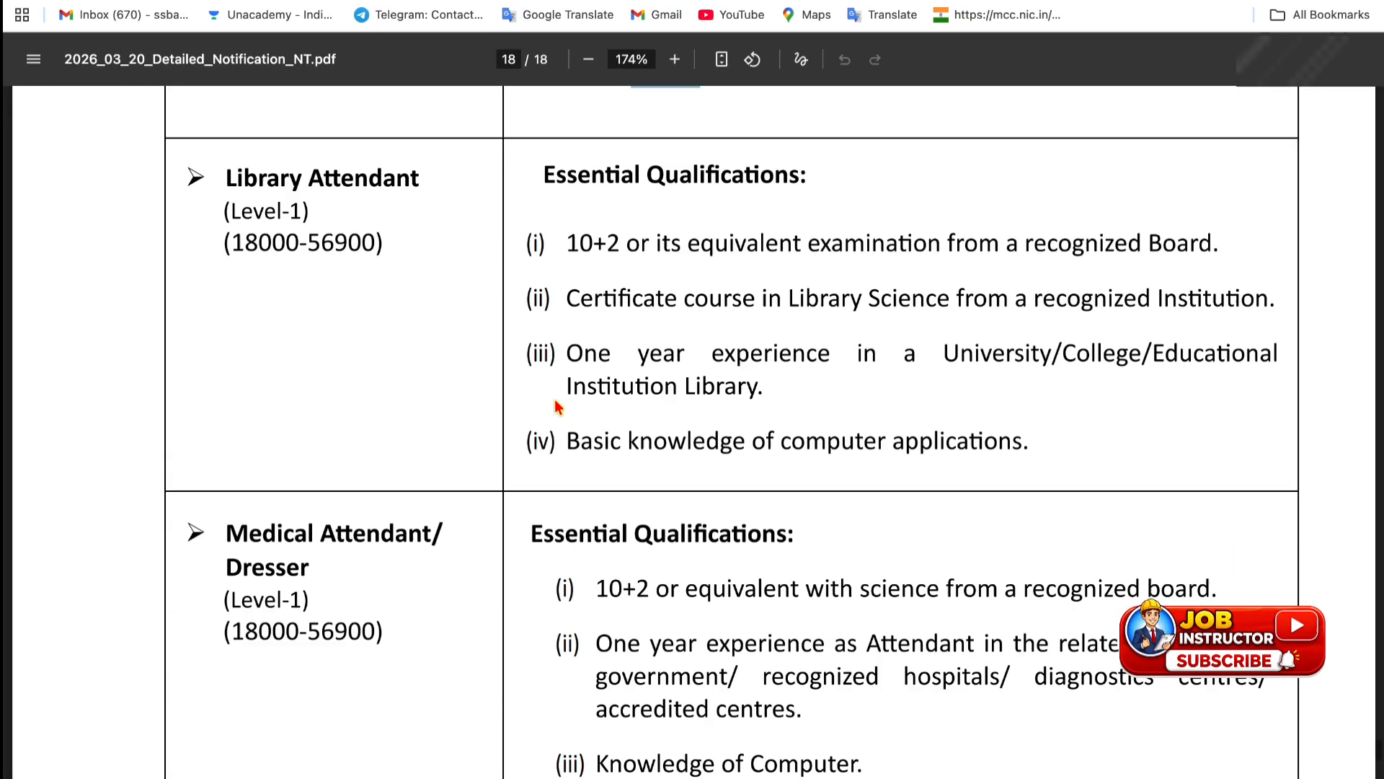
scroll(557, 406, up, 15)
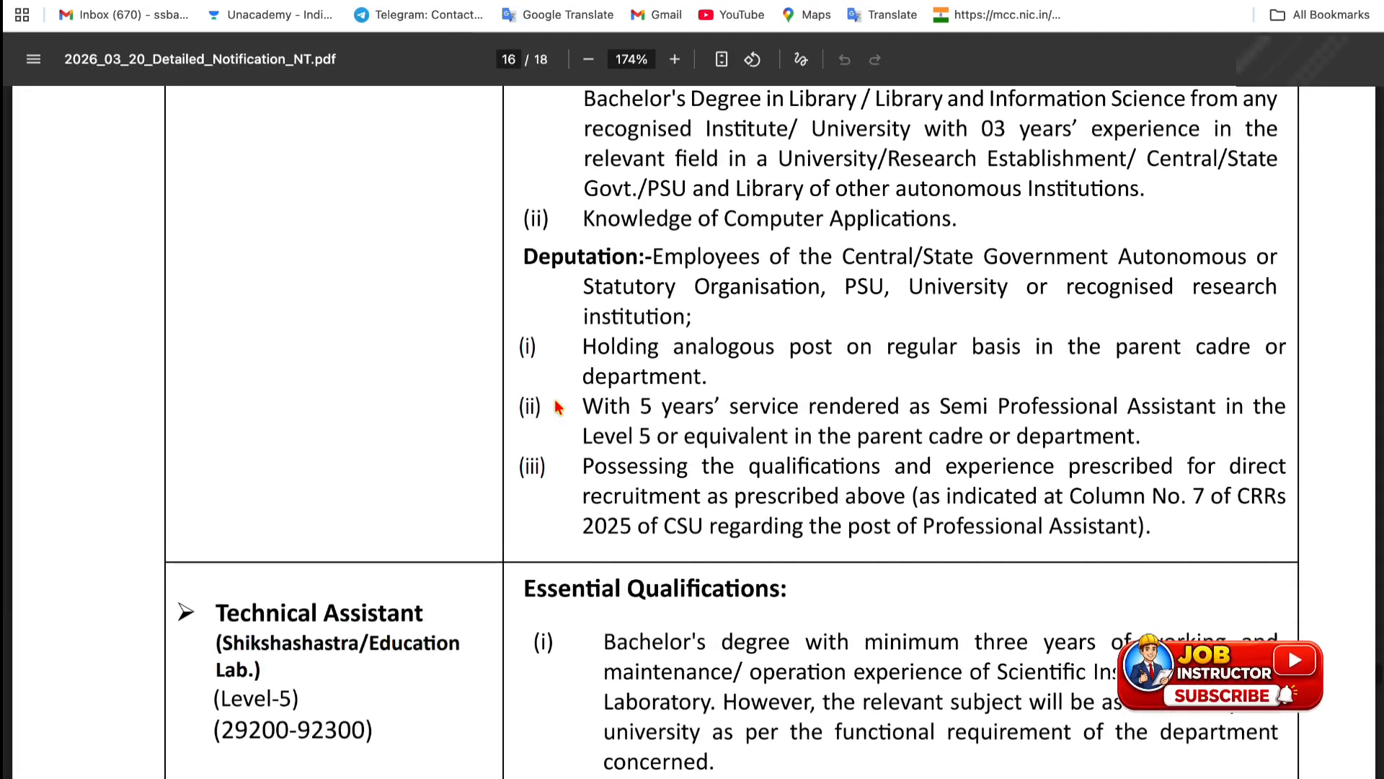
scroll(558, 406, down, 3)
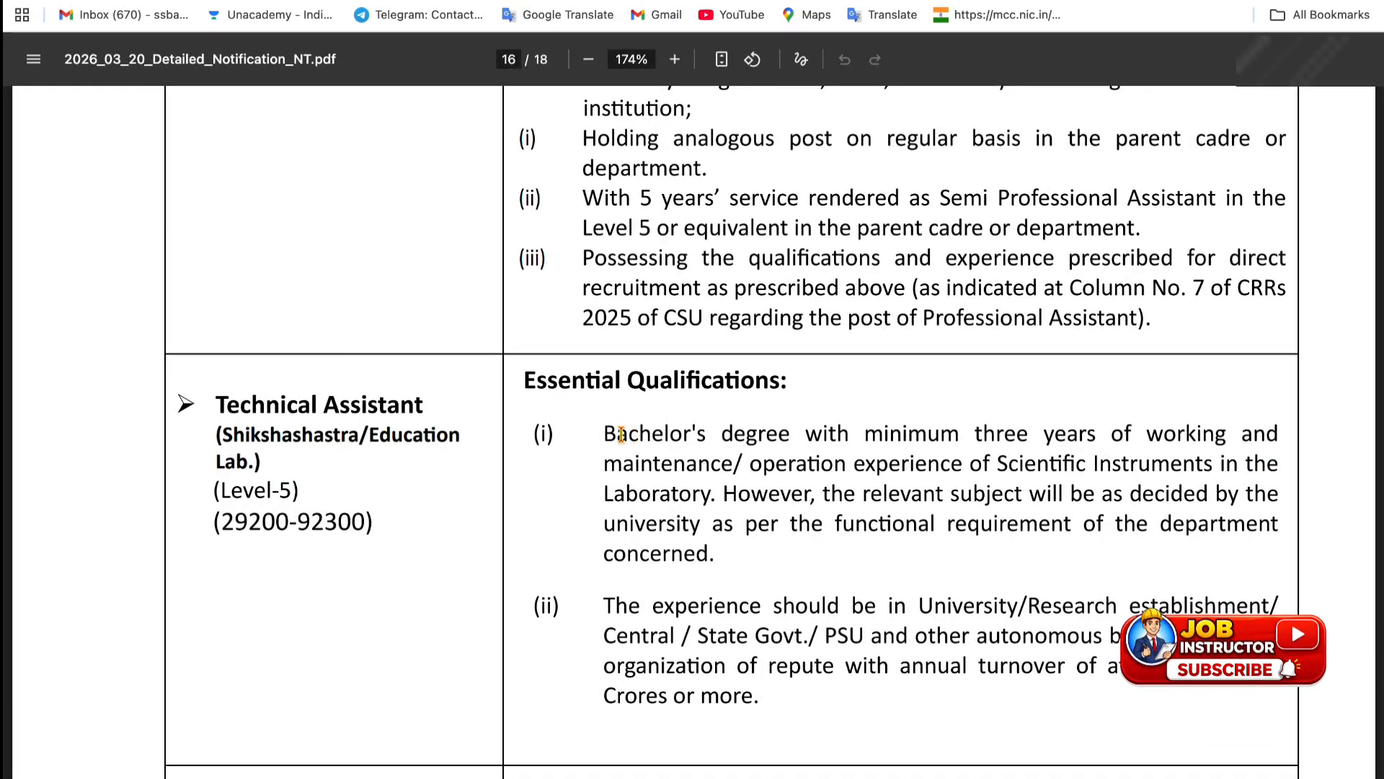
drag(609, 433, 777, 433)
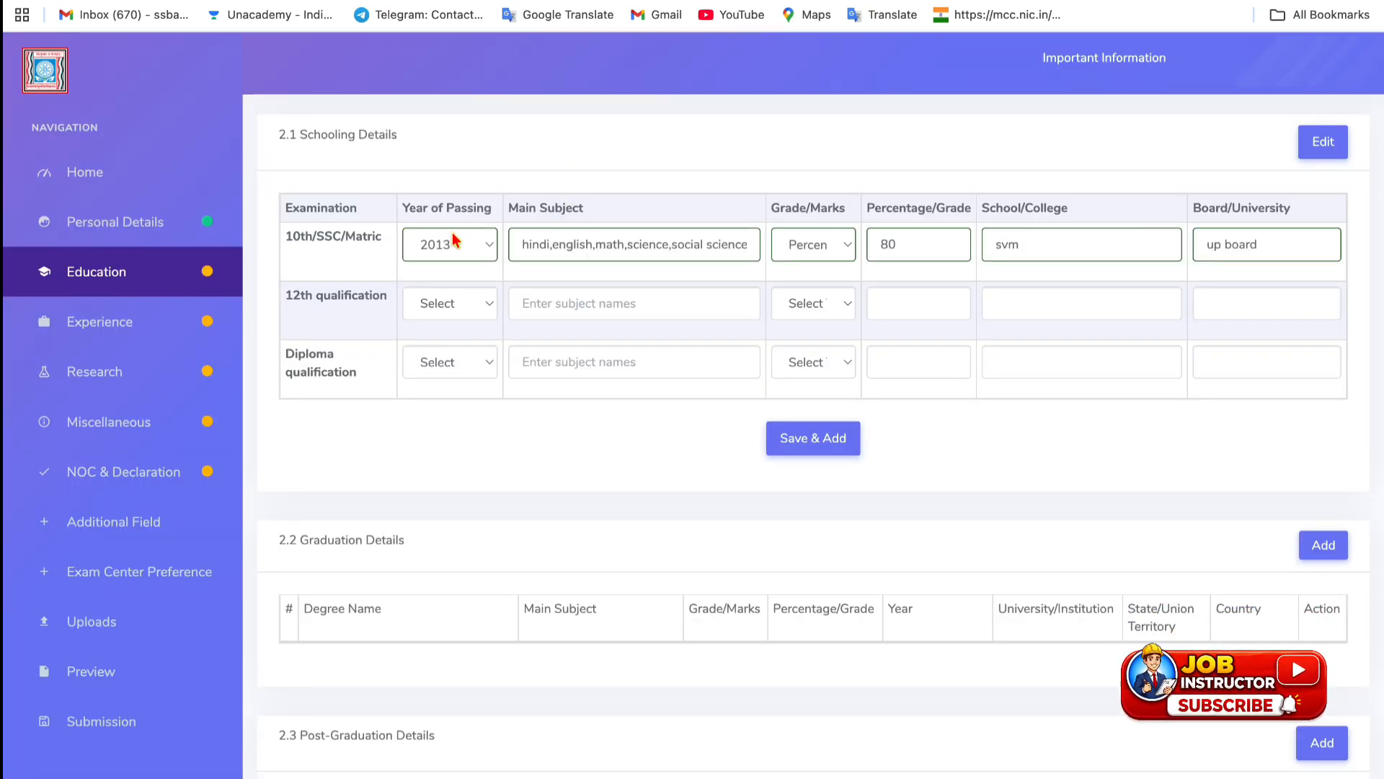
click(441, 361)
click(581, 498)
Try a graduation entry with B.Com. (Hons) as the degree and Percentage as the result type, review its remaining fields, and close the form.
scroll(580, 497, down, 2)
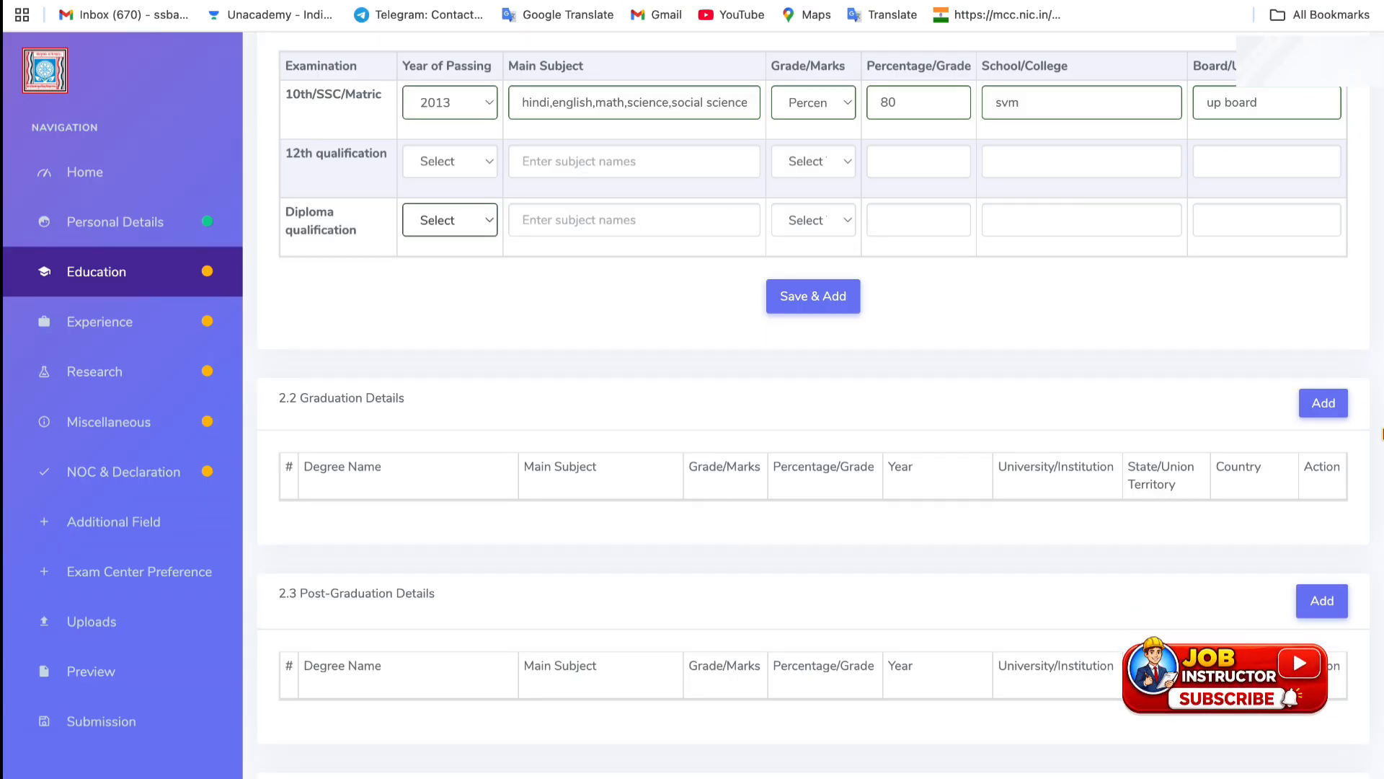
click(1324, 402)
click(573, 169)
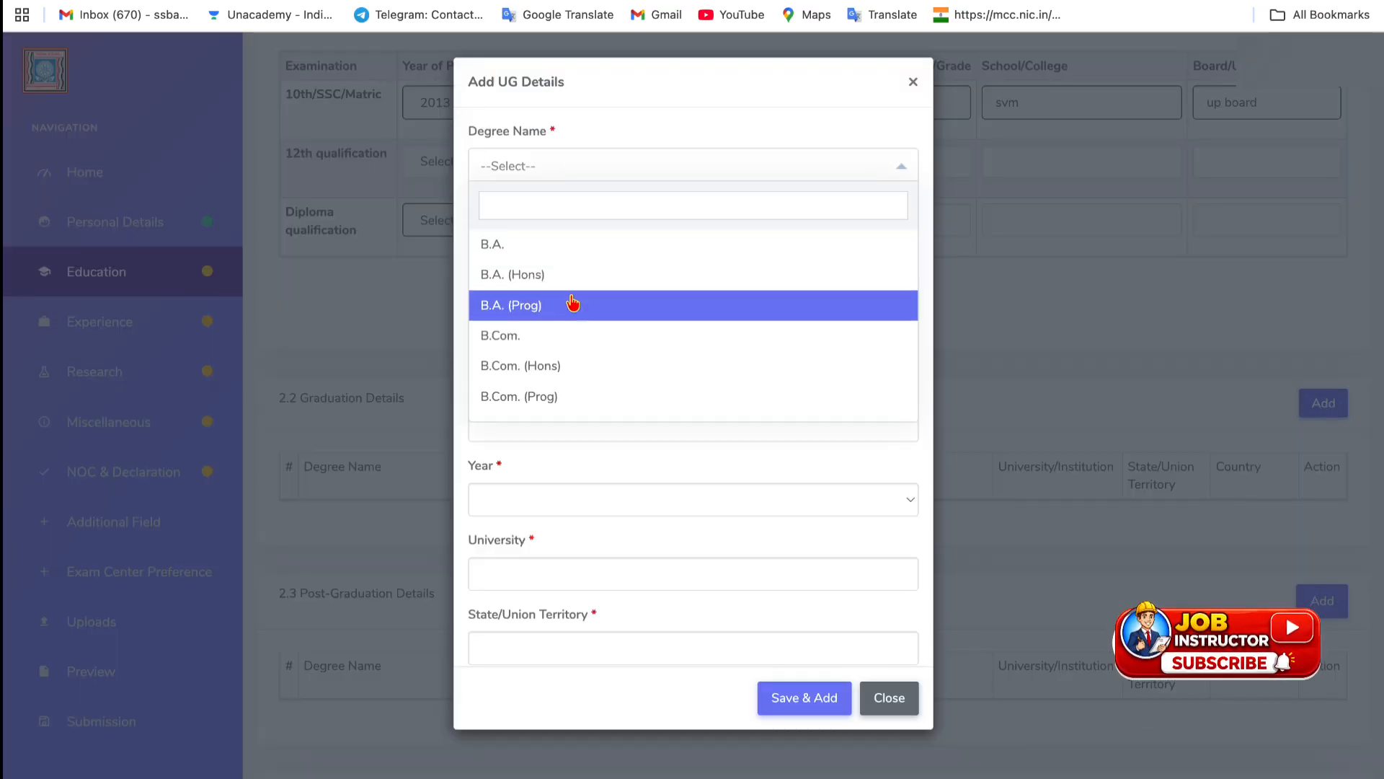
click(569, 379)
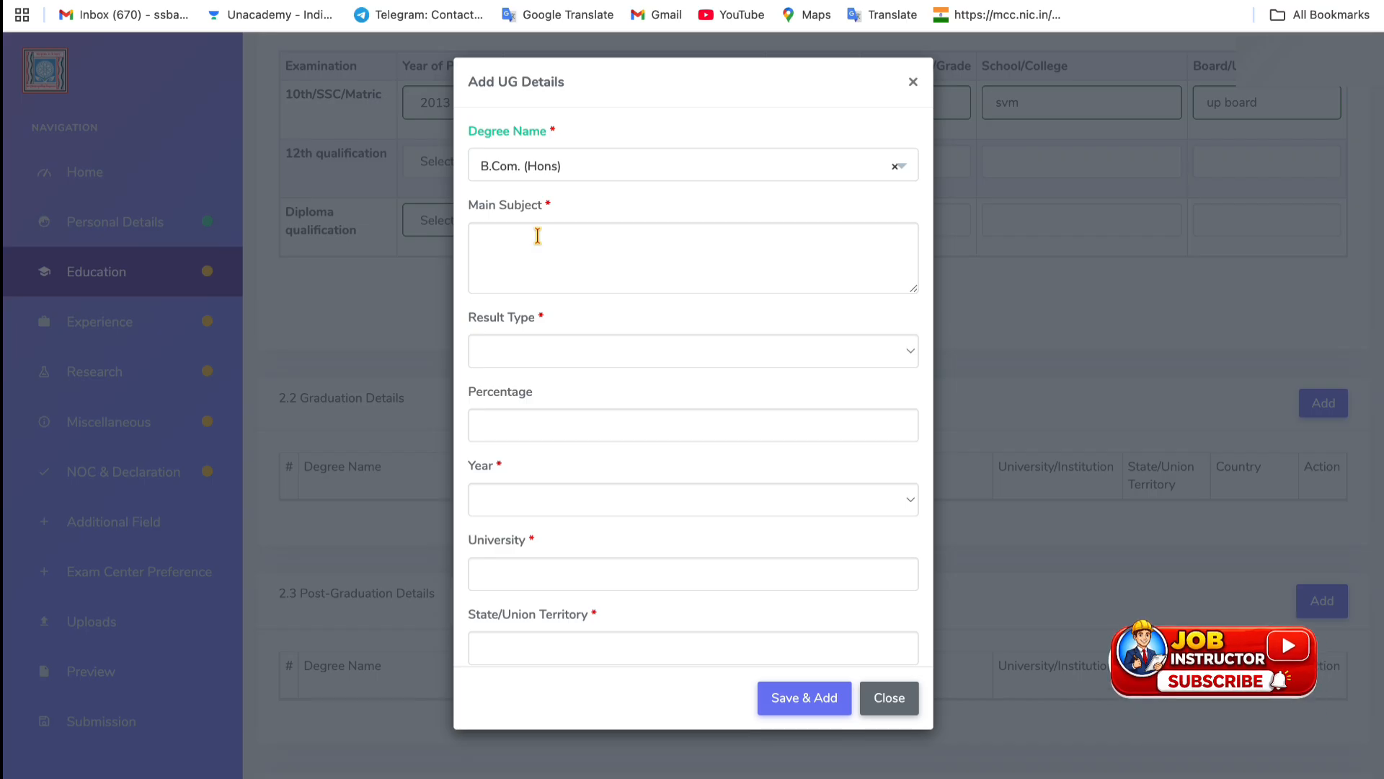
click(502, 352)
click(516, 365)
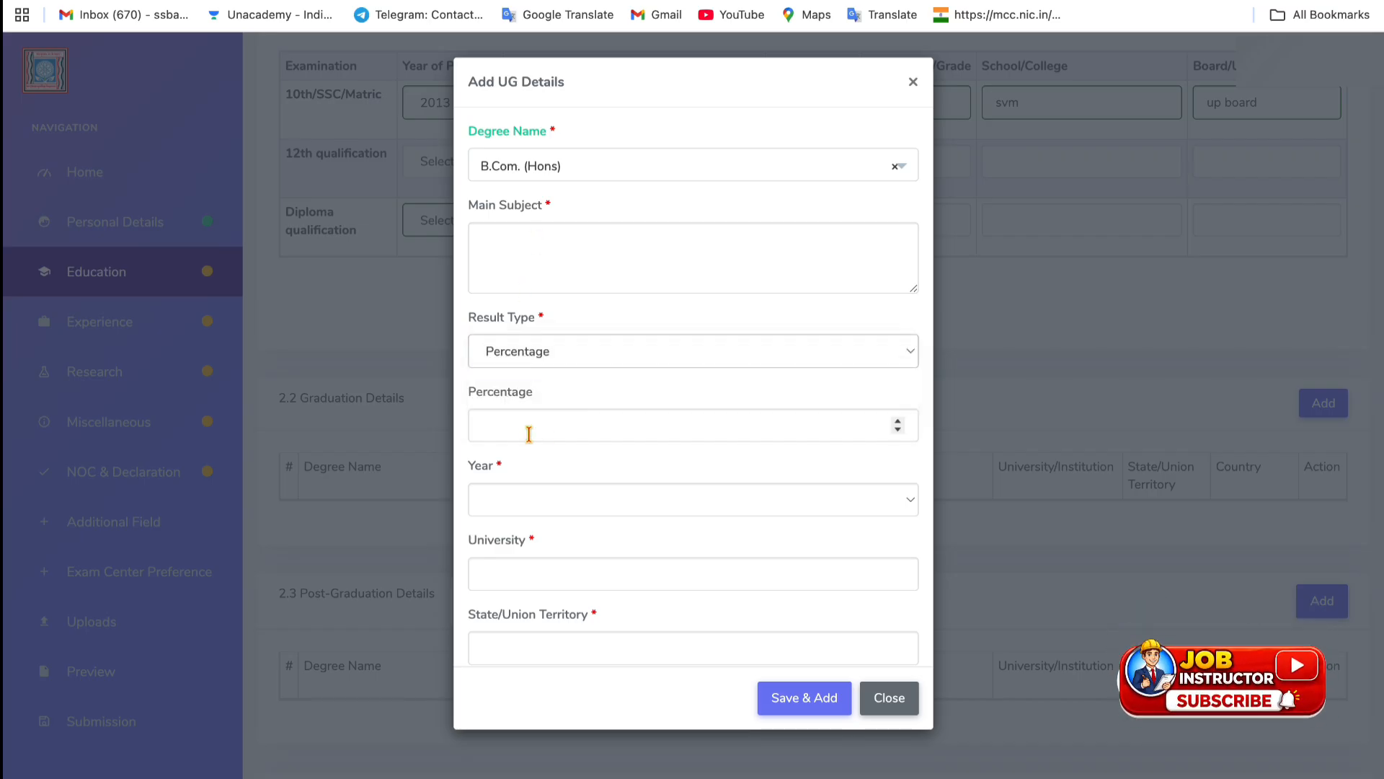
click(513, 506)
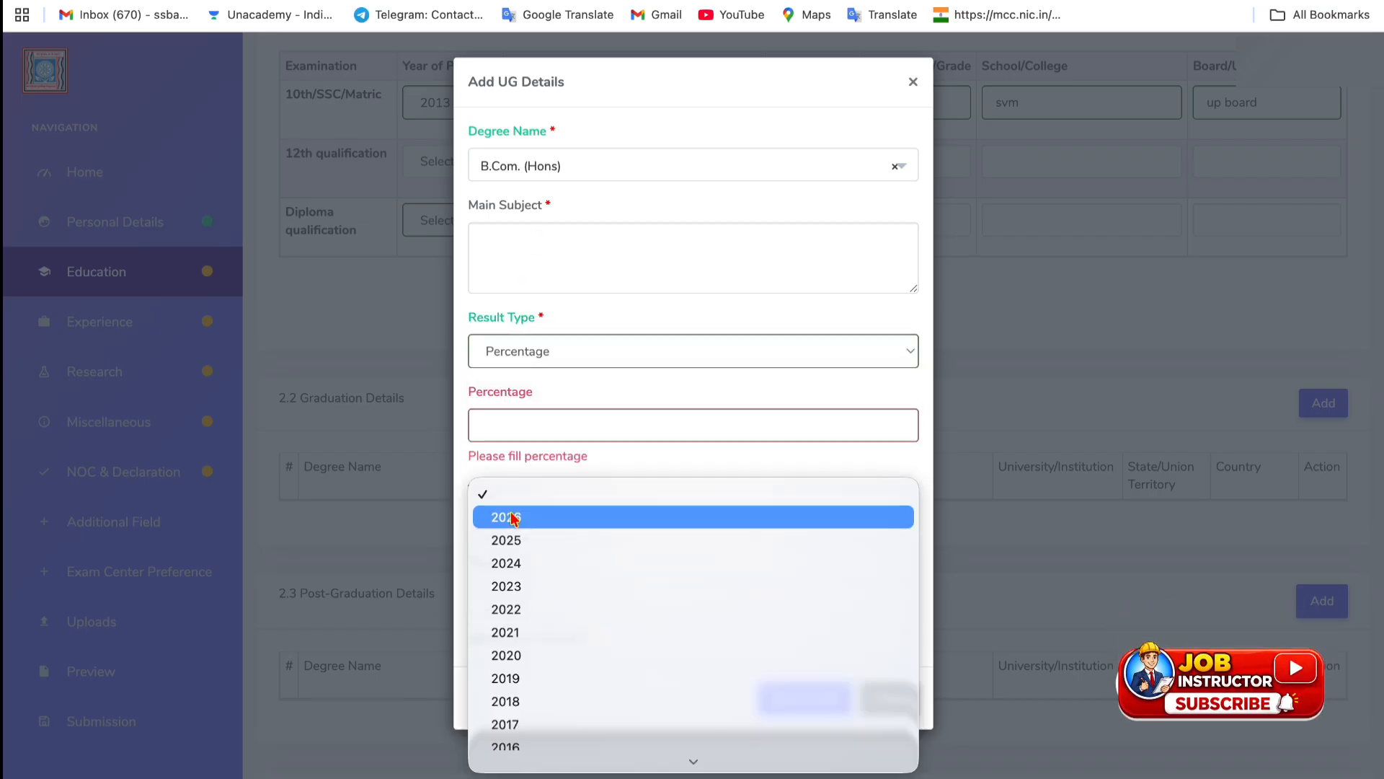
click(525, 448)
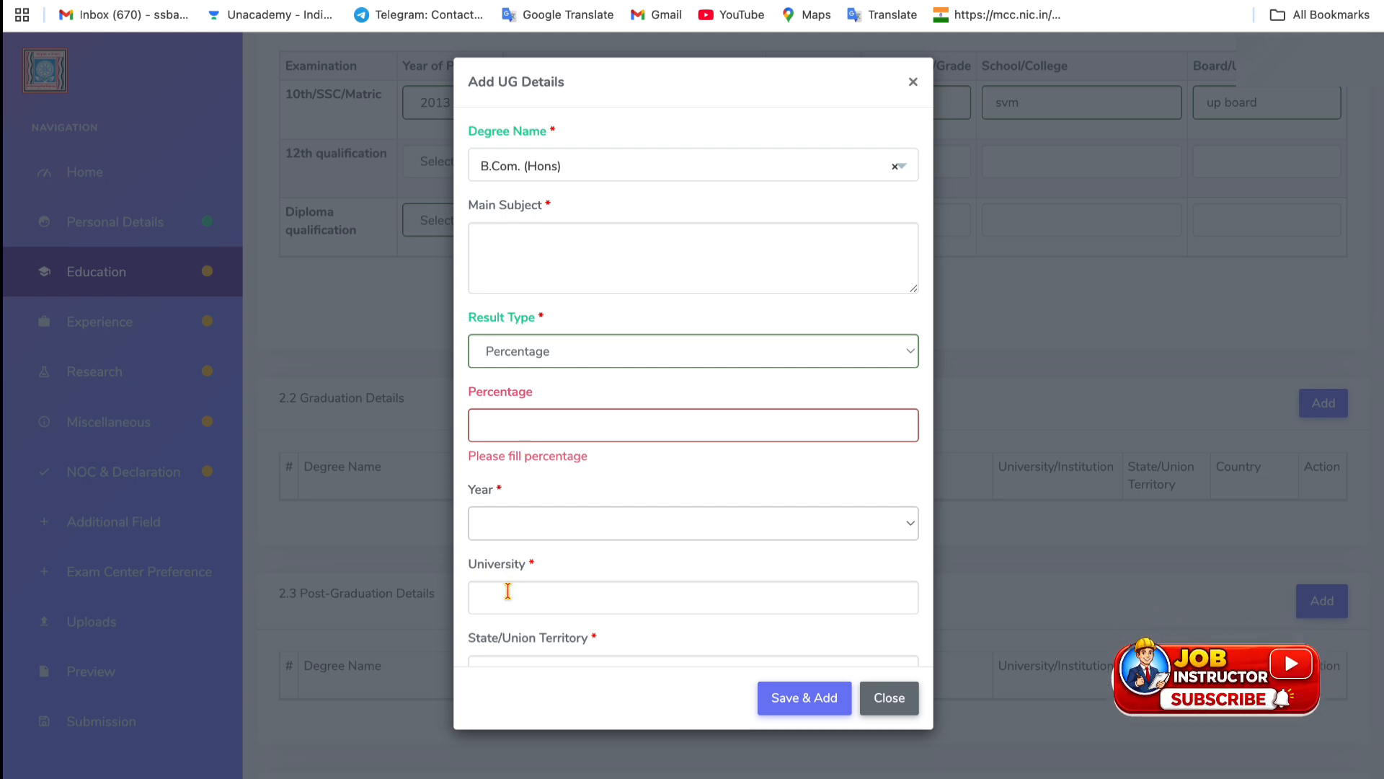
scroll(510, 611, down, 3)
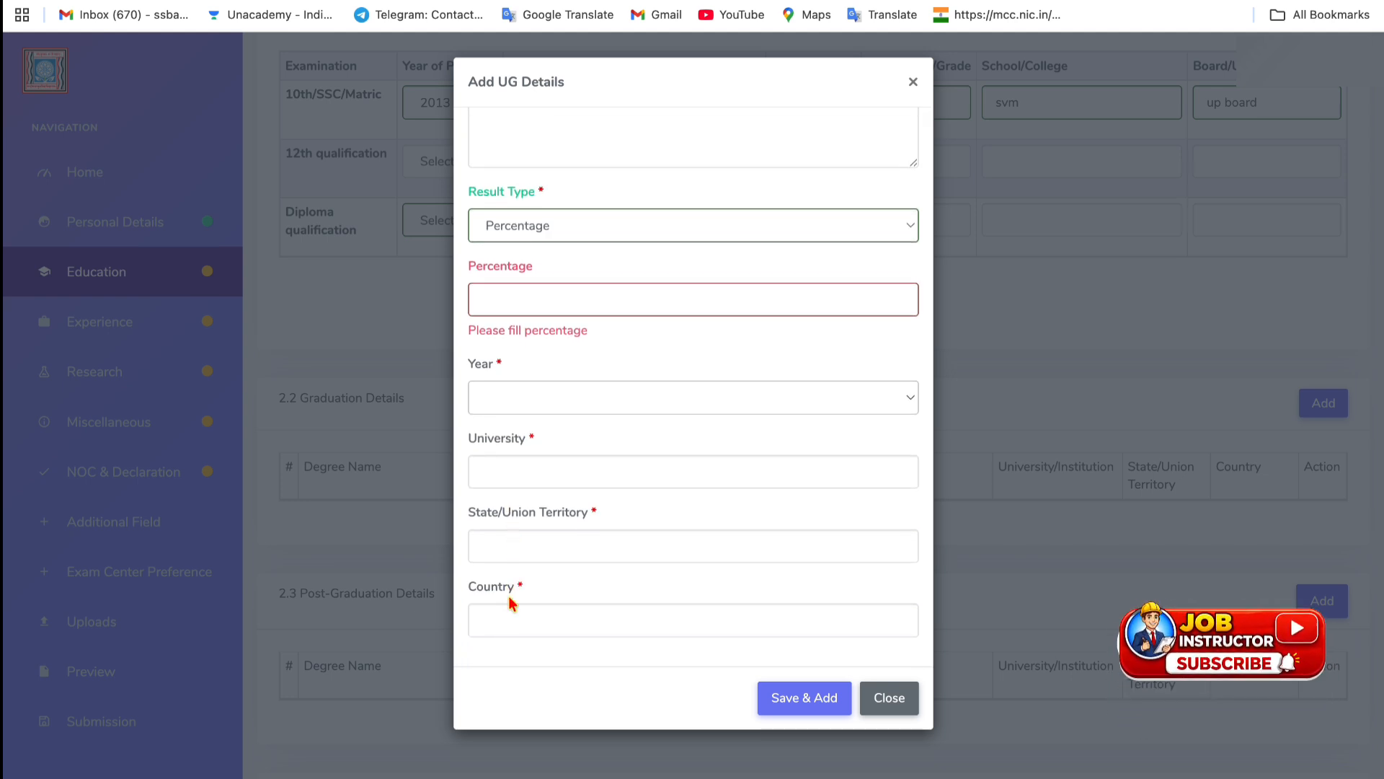
click(788, 699)
click(887, 698)
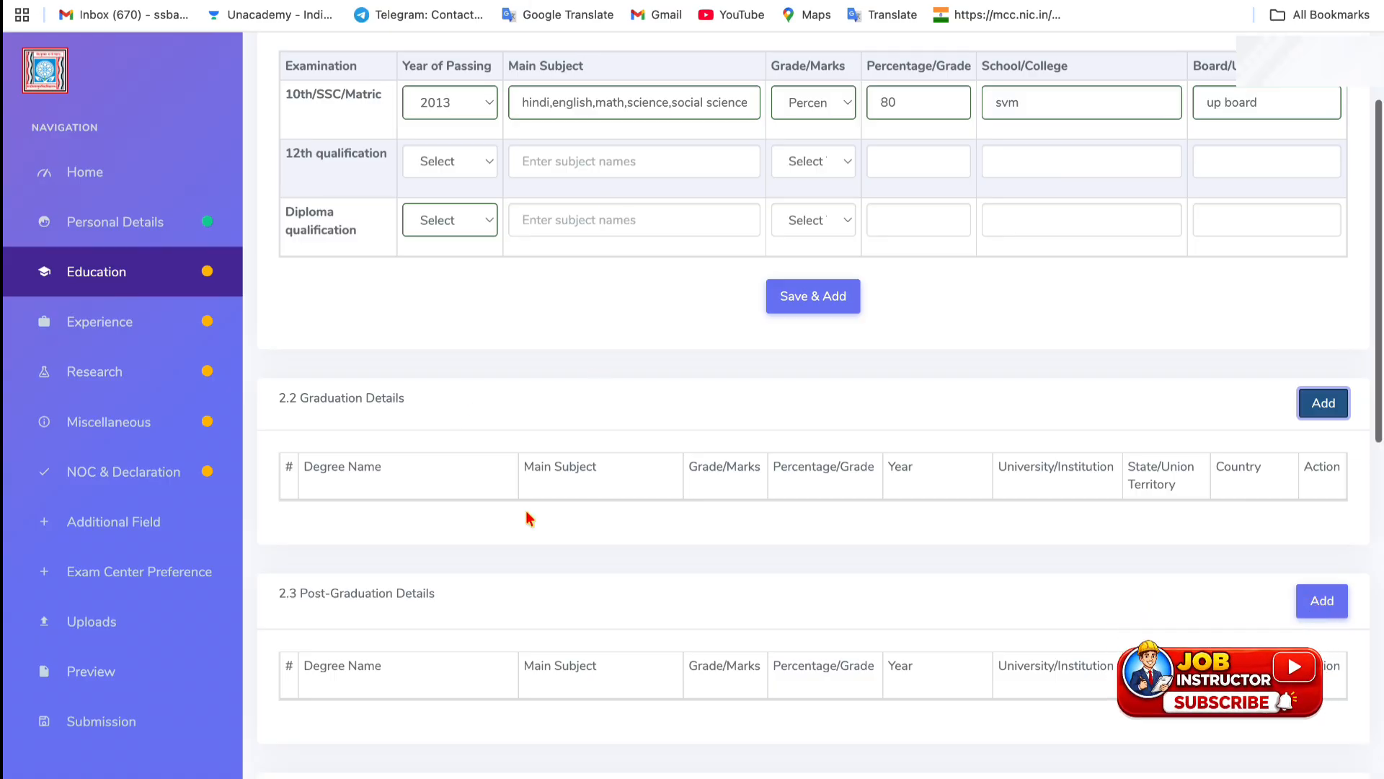
Check the degree requirement for Professional Assistant in the notification PDF and return to the graduation and post-graduation sections.
scroll(520, 512, down, 2)
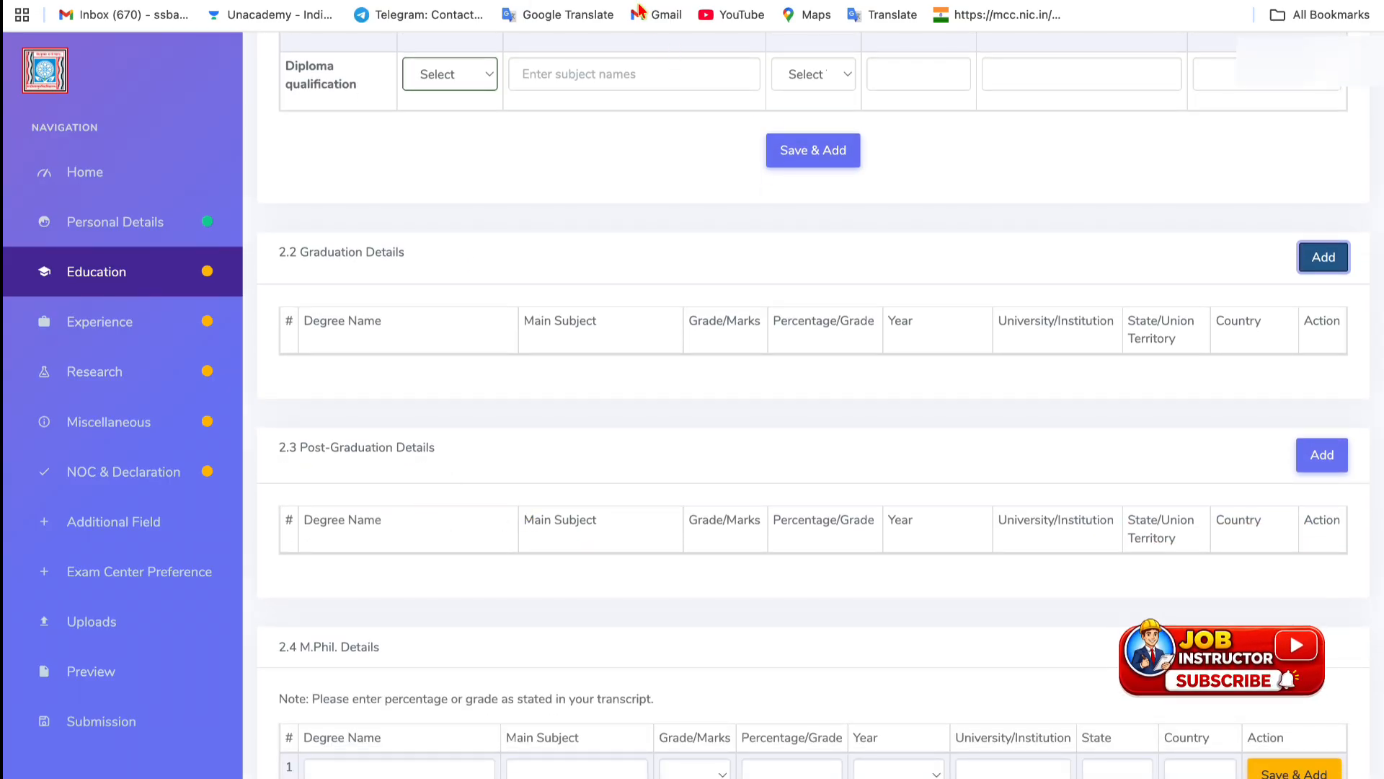
click(644, 0)
scroll(676, 117, up, 7)
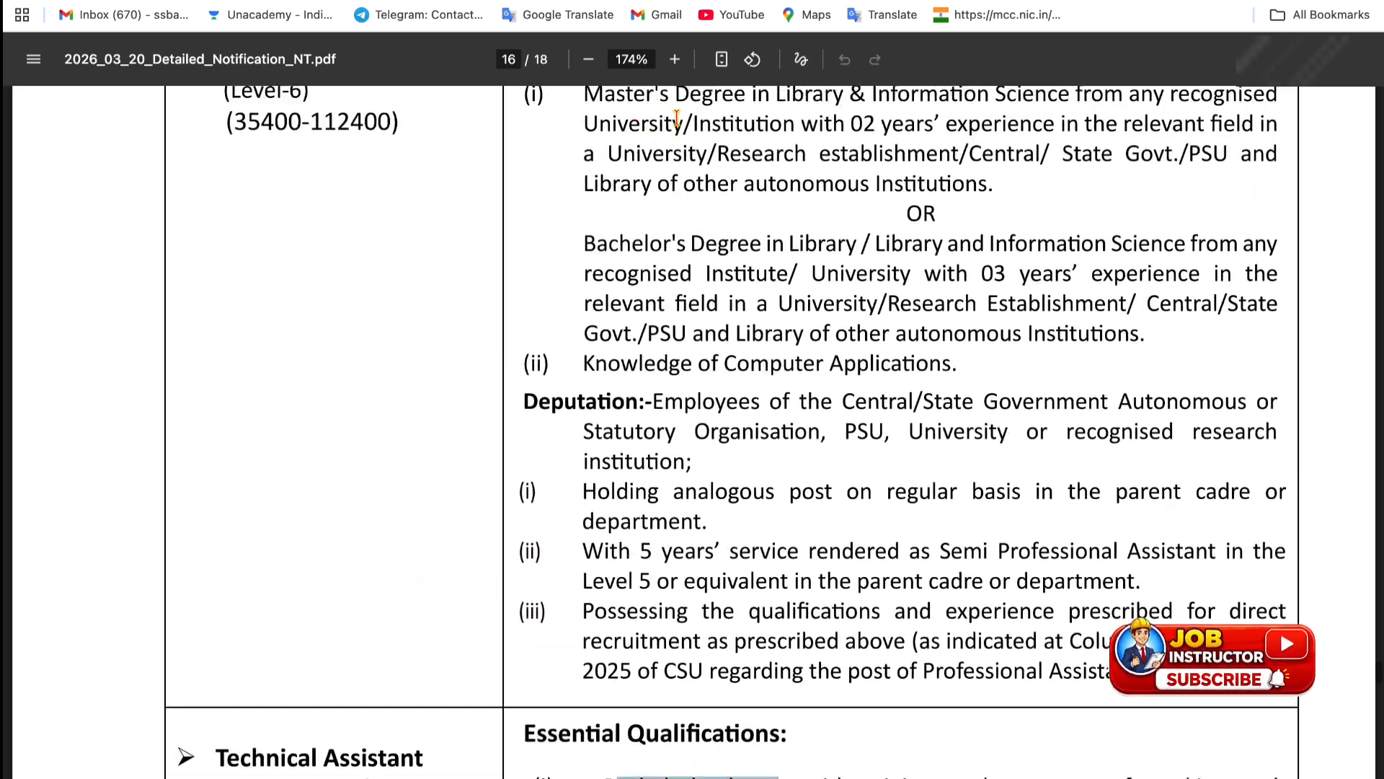
scroll(677, 118, up, 3)
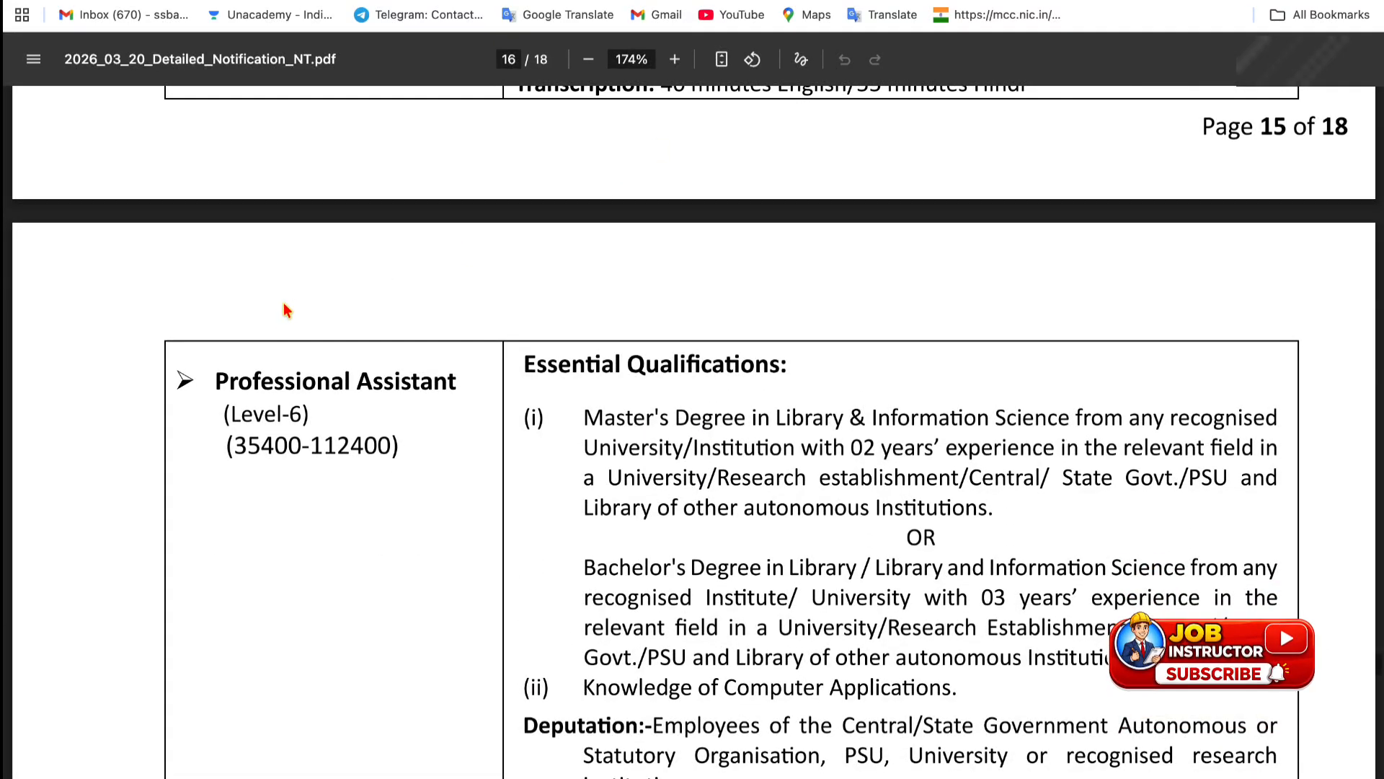
drag(594, 414, 702, 415)
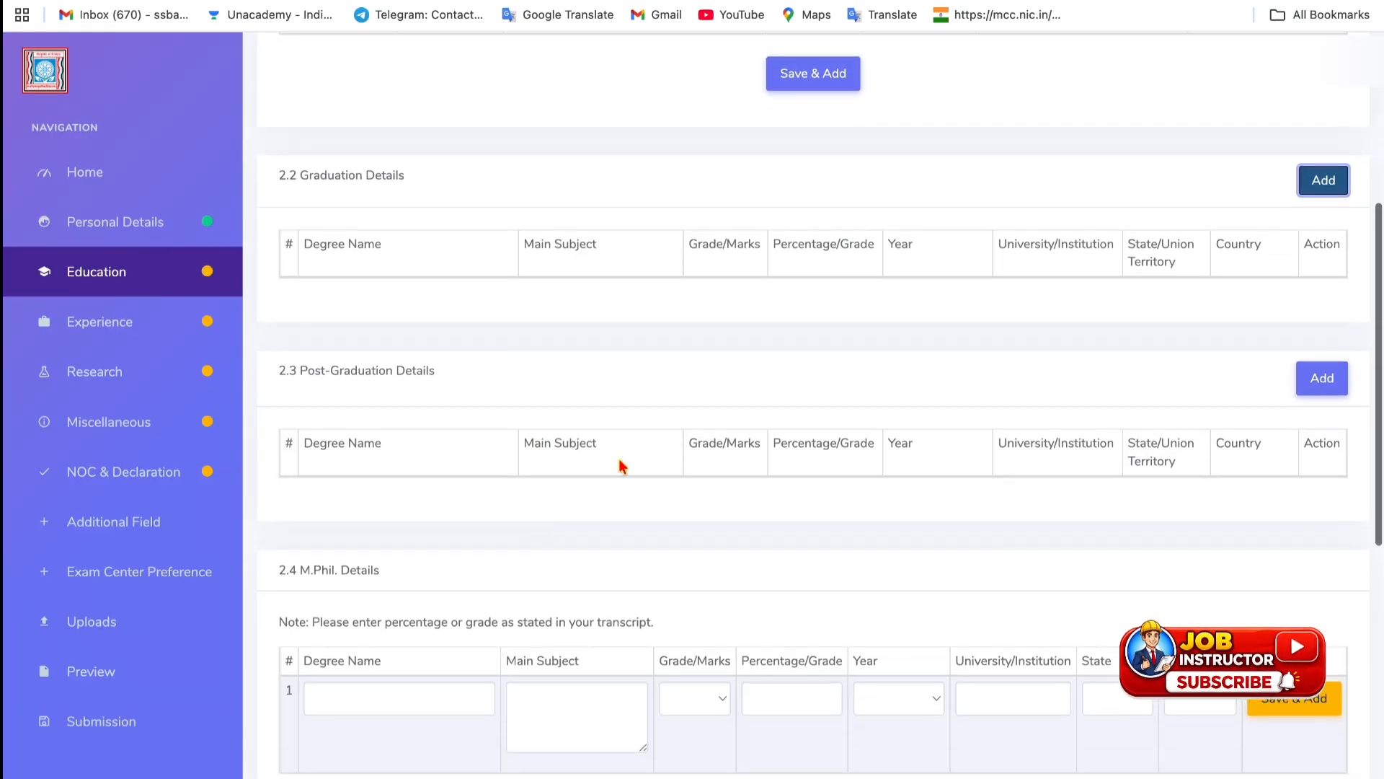
Open and dismiss the post-graduation entry form, and review the M.Phil. and Ph.D. sections.
click(1327, 379)
click(894, 701)
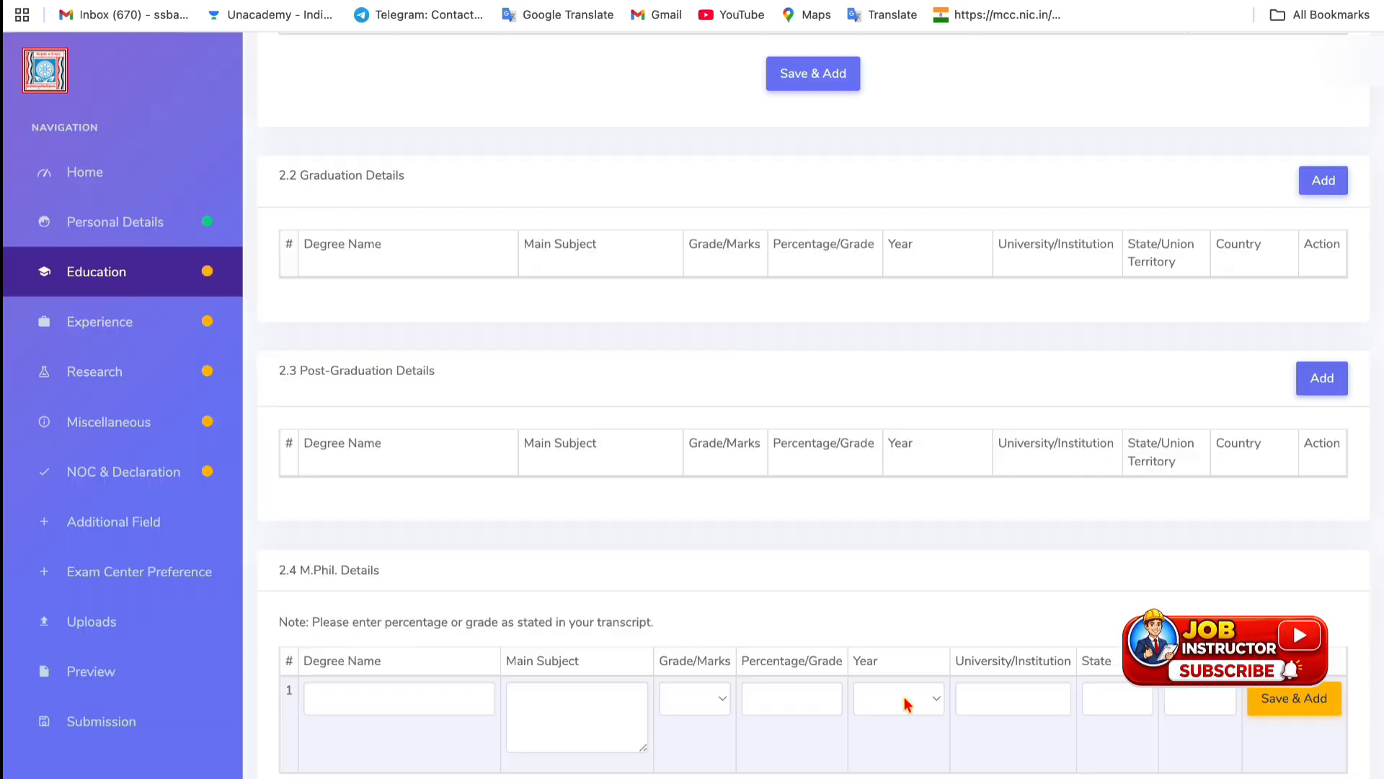
scroll(697, 509, down, 2)
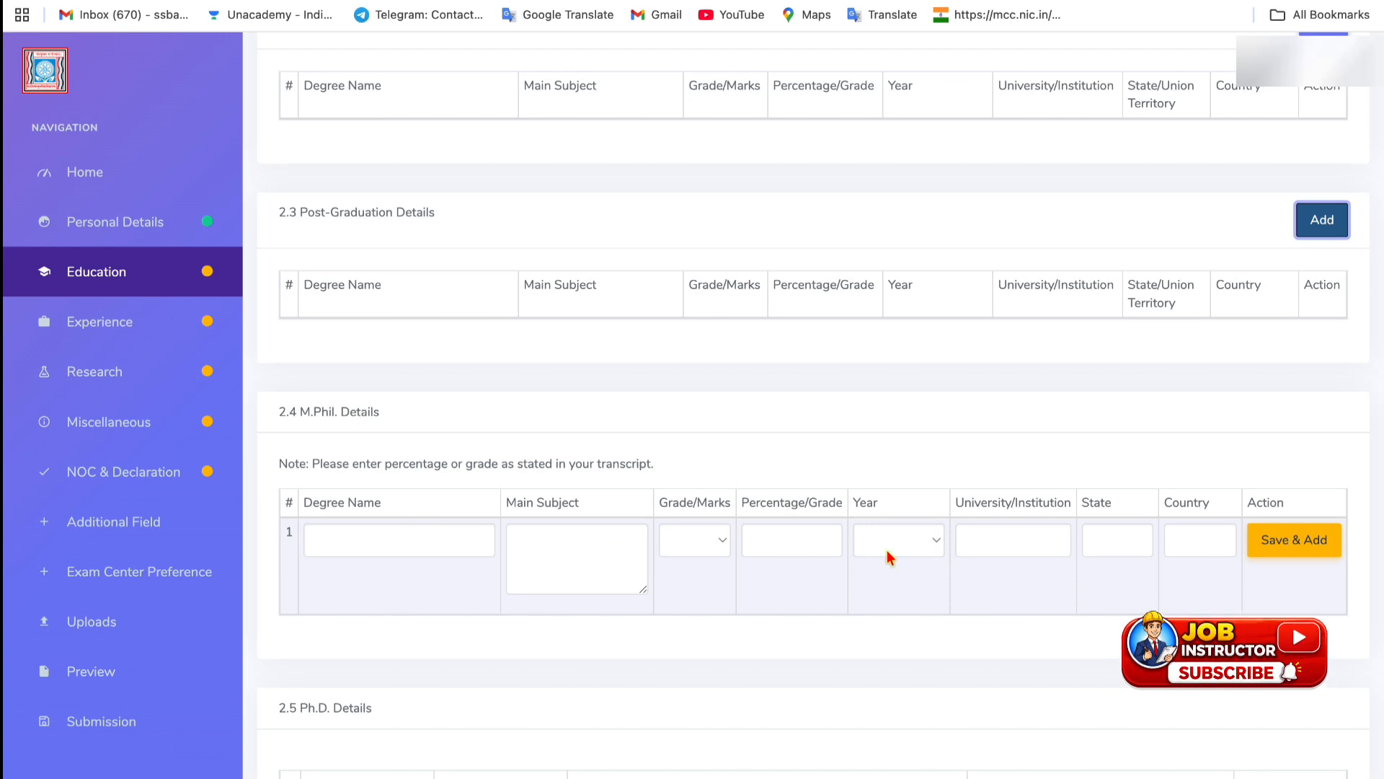
scroll(923, 559, down, 4)
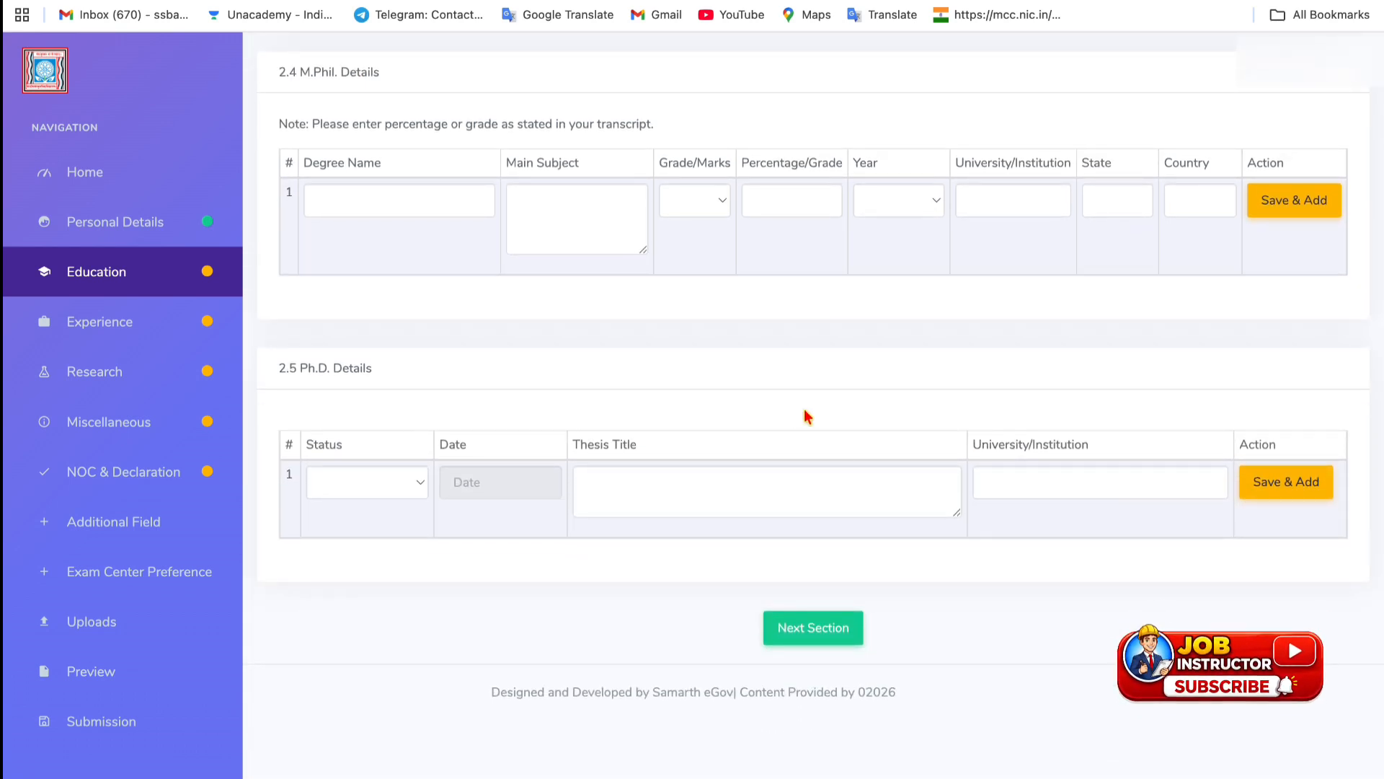
Save the schooling details containing the 10th/SSC/Matric record.
scroll(764, 418, up, 15)
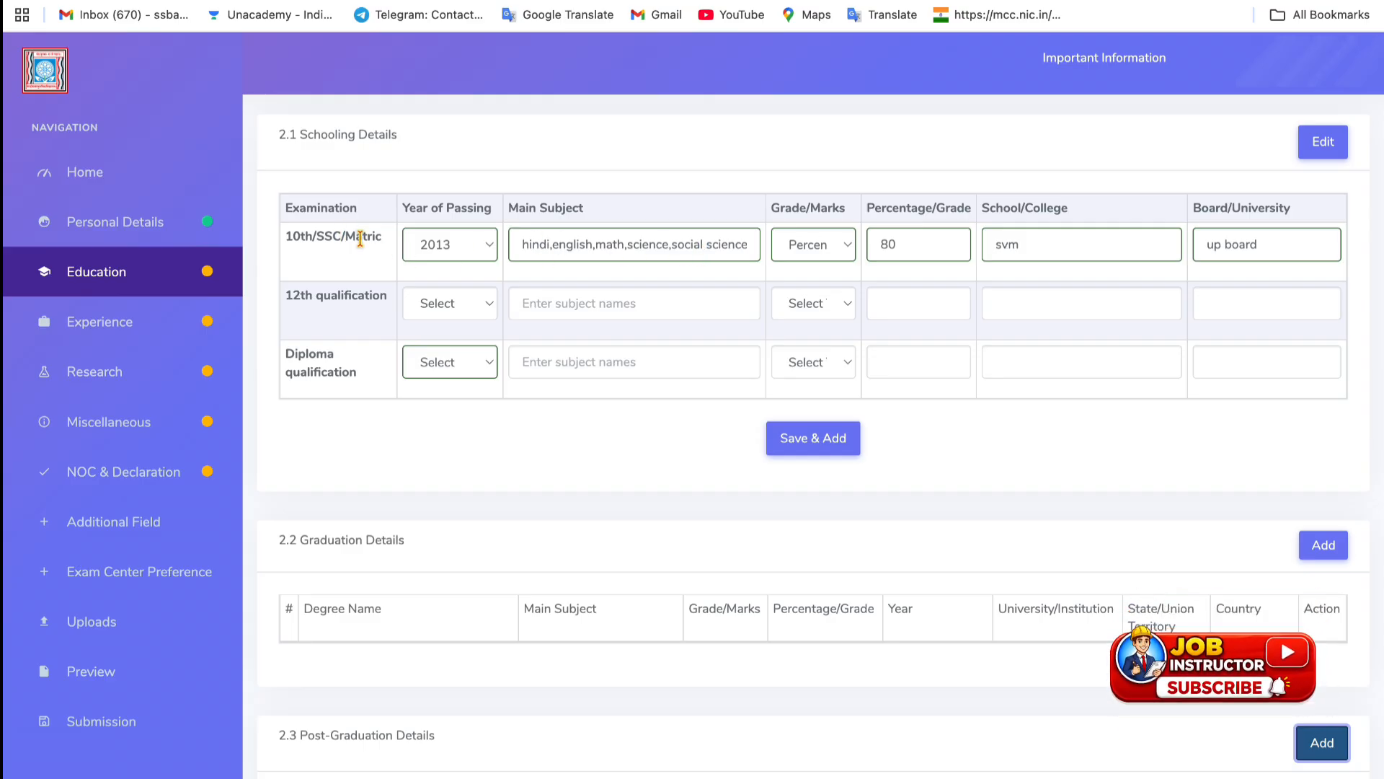
click(802, 441)
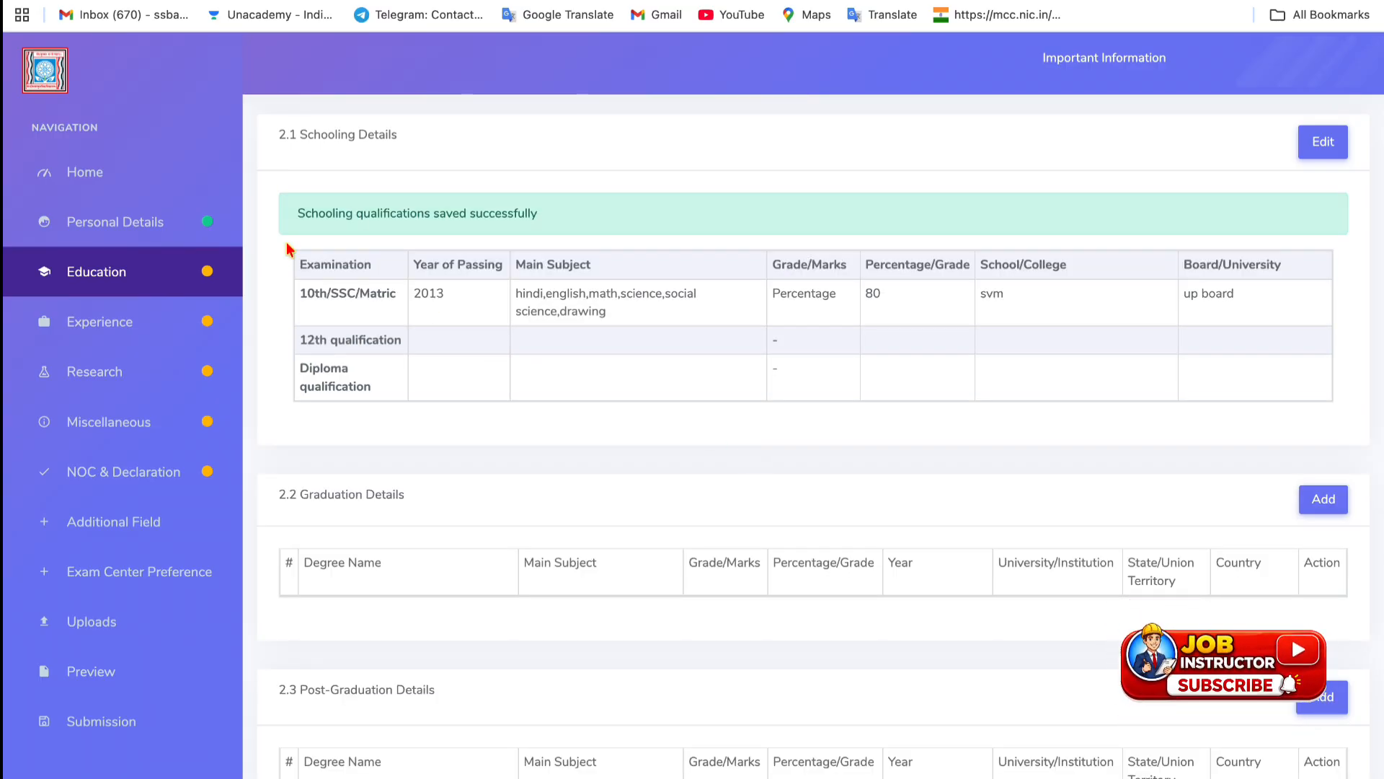
Look back at the notification PDF and the empty graduation sections, and proceed from Education to the Experience section.
scroll(828, 355, down, 10)
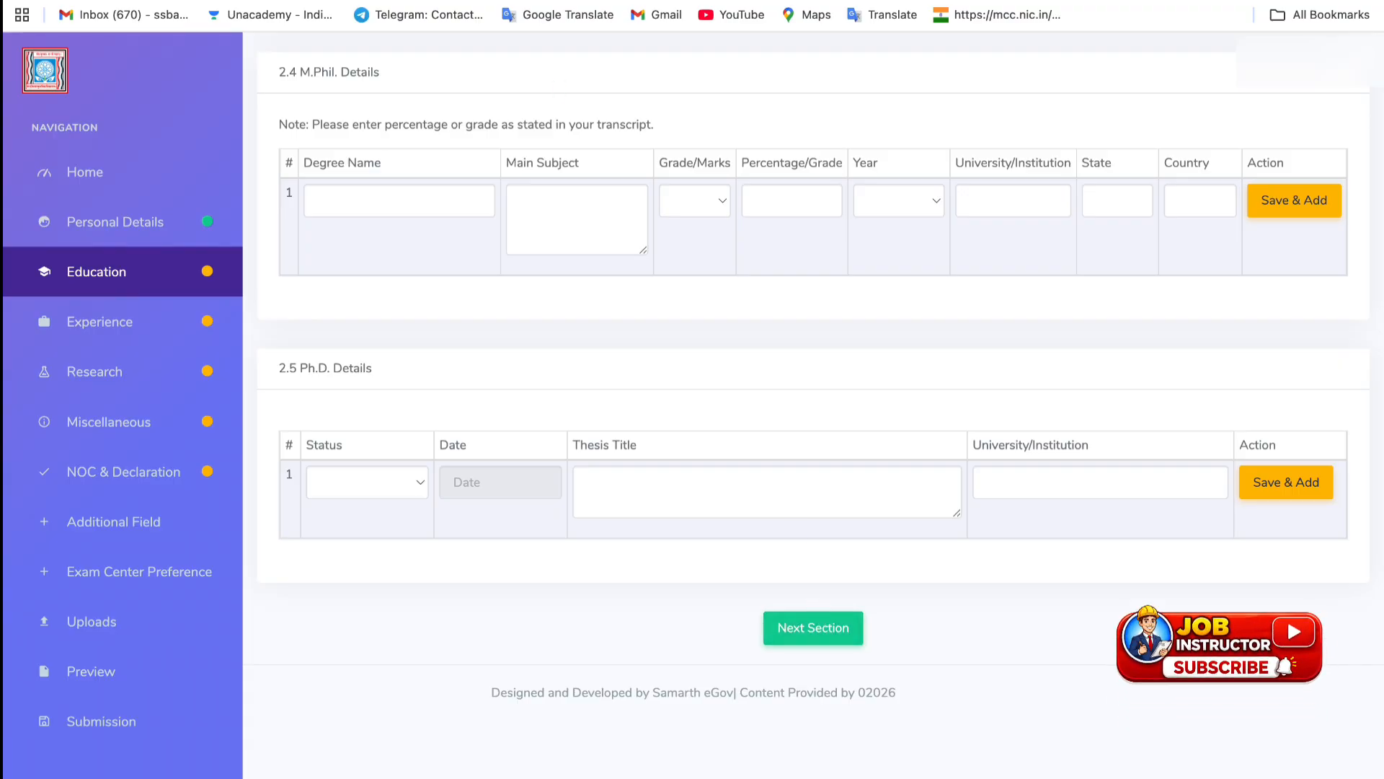
key(ctrl+Tab)
scroll(601, 489, up, 10)
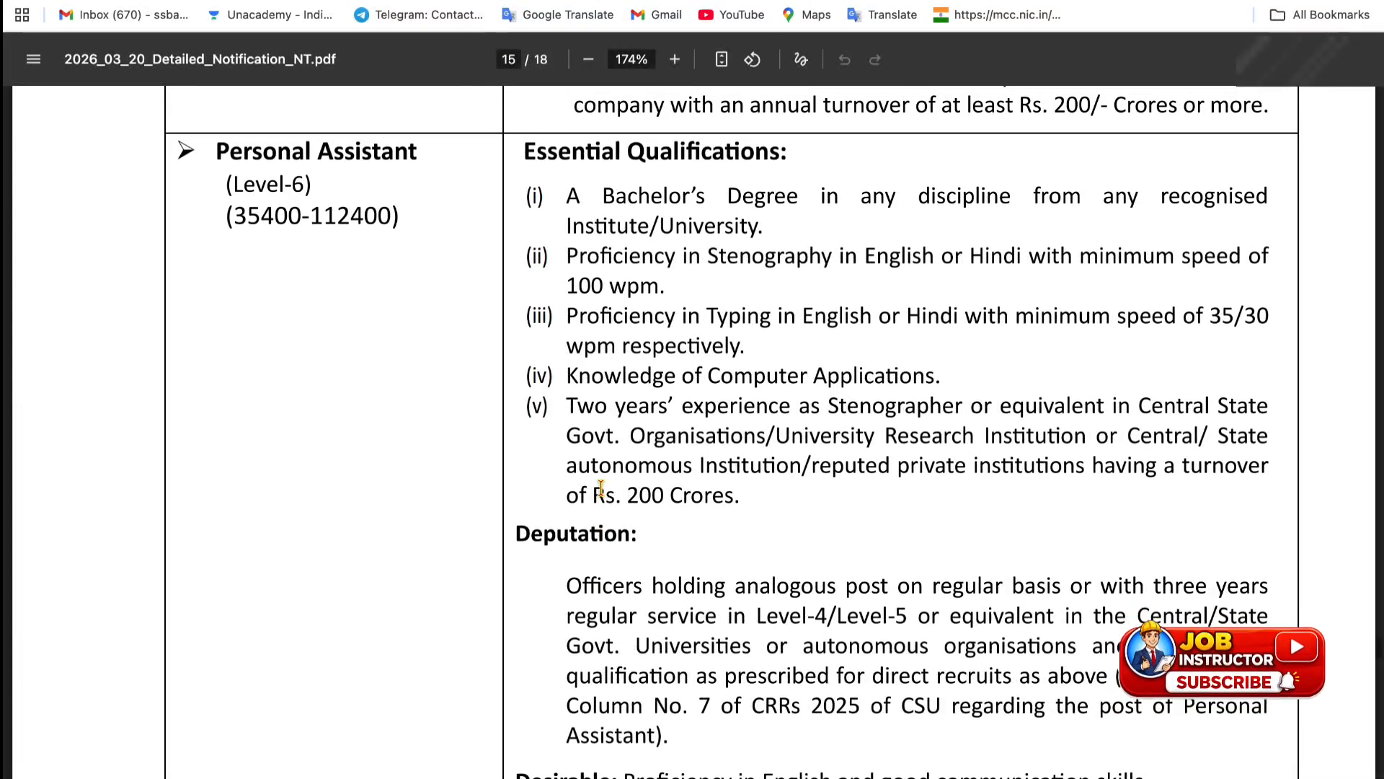
key(ctrl+shift+Tab)
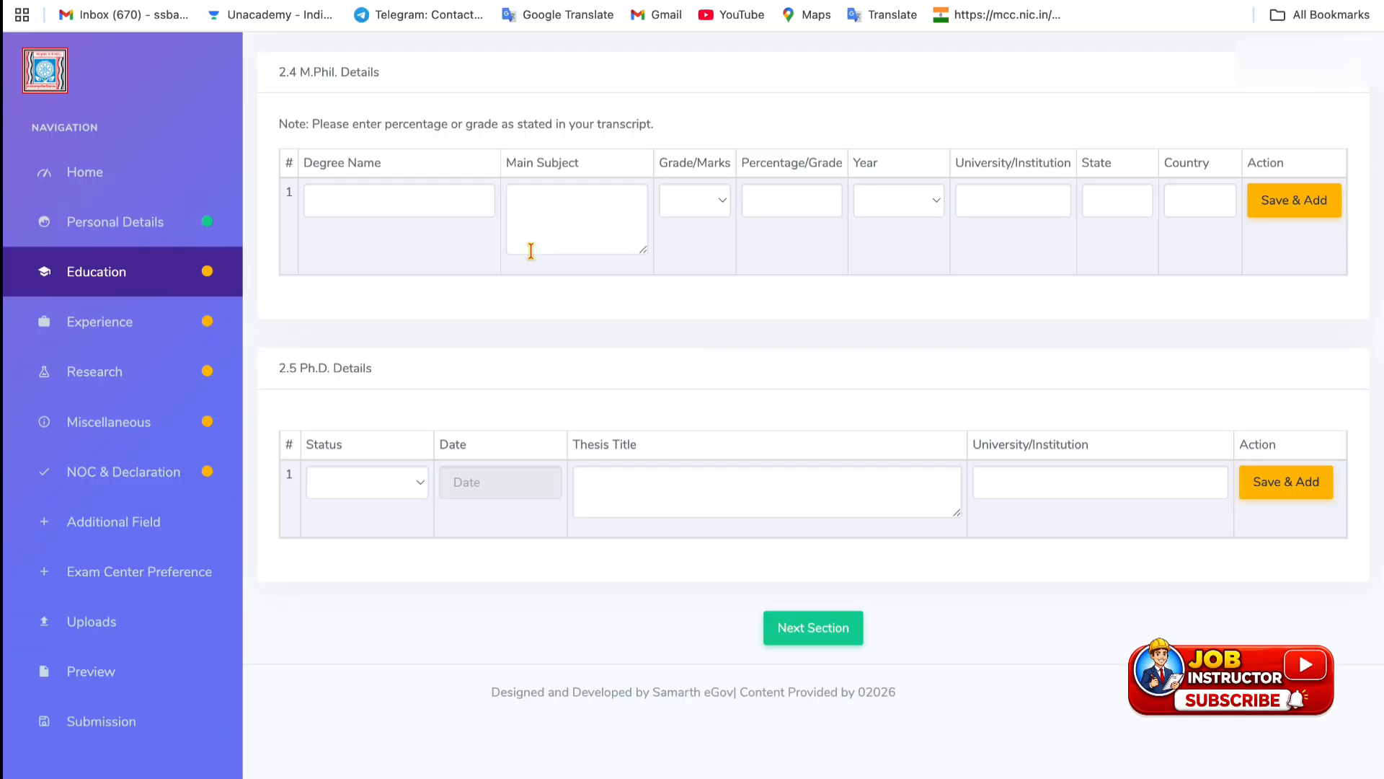
scroll(534, 260, up, 4)
scroll(537, 266, up, 4)
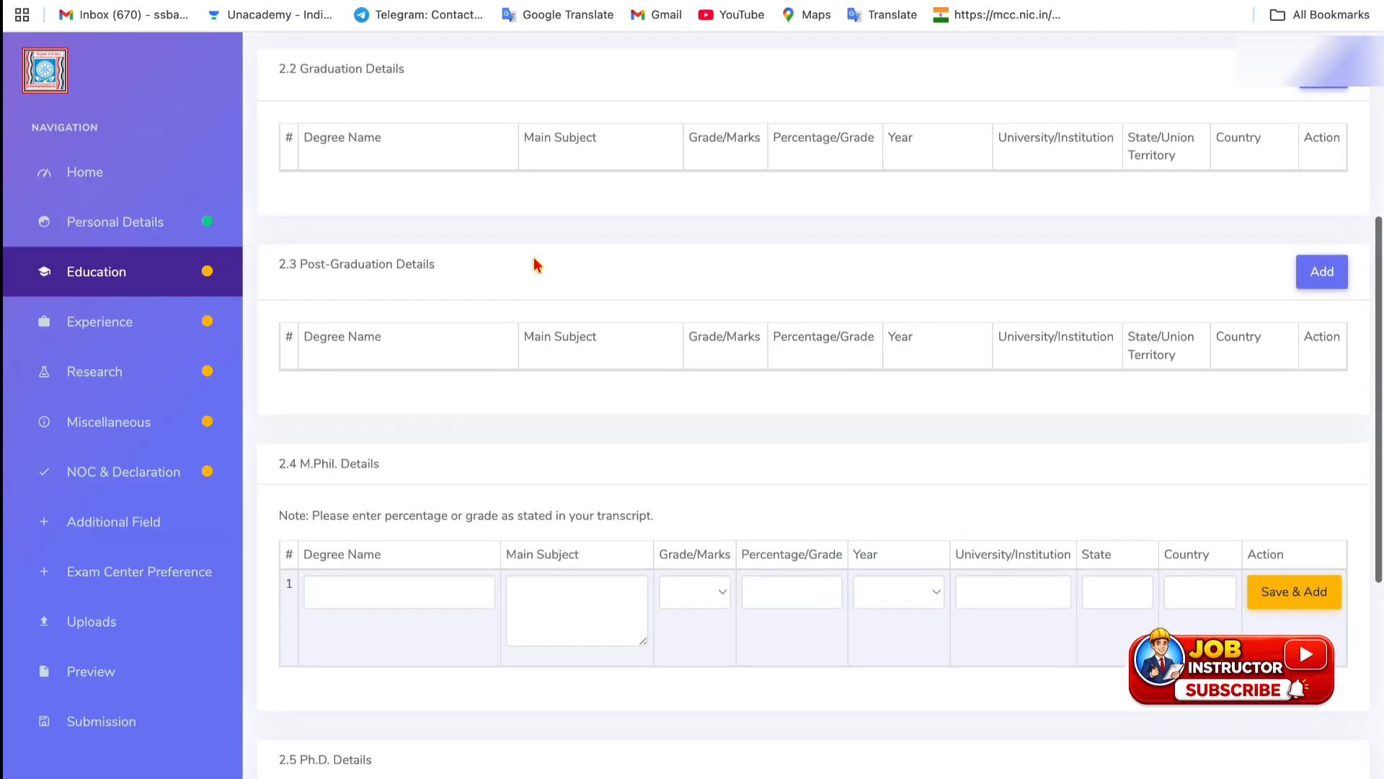
scroll(537, 266, down, 7)
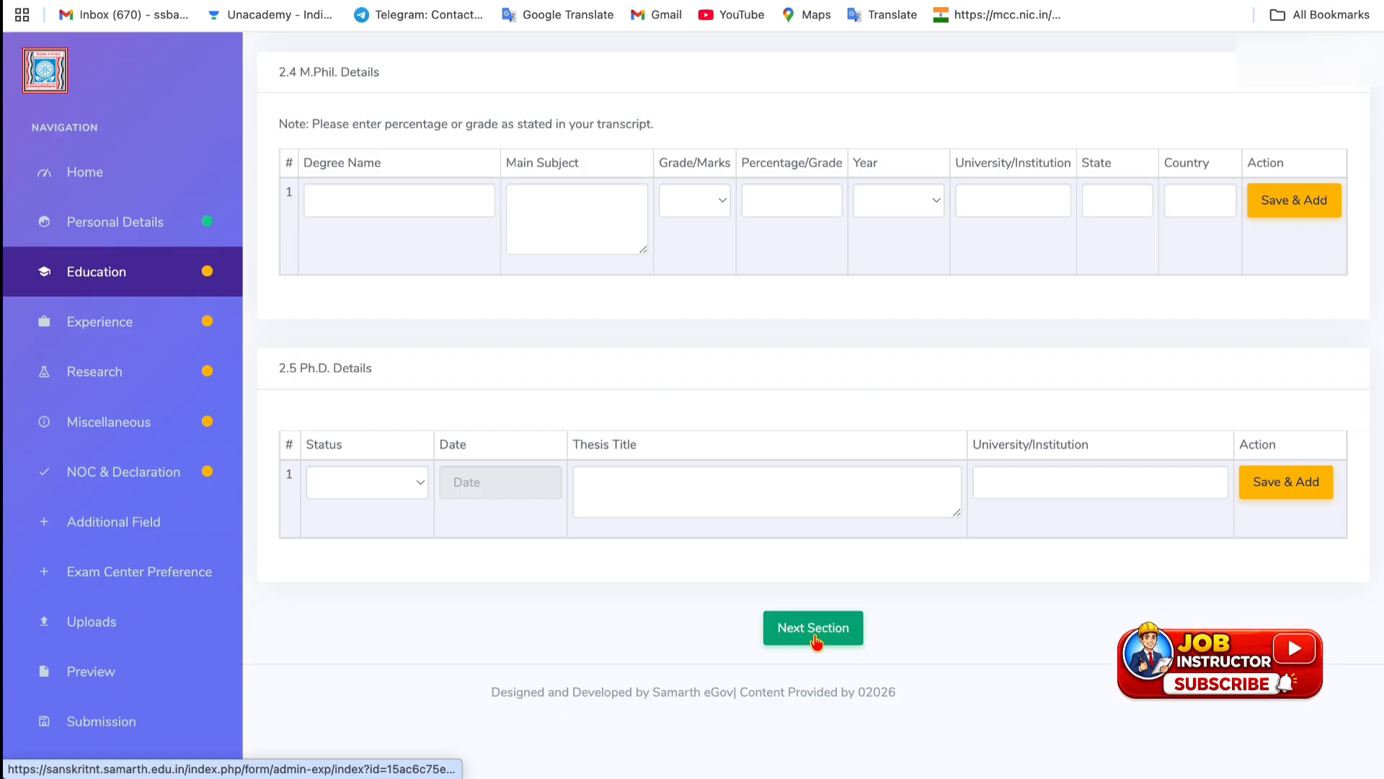
click(814, 629)
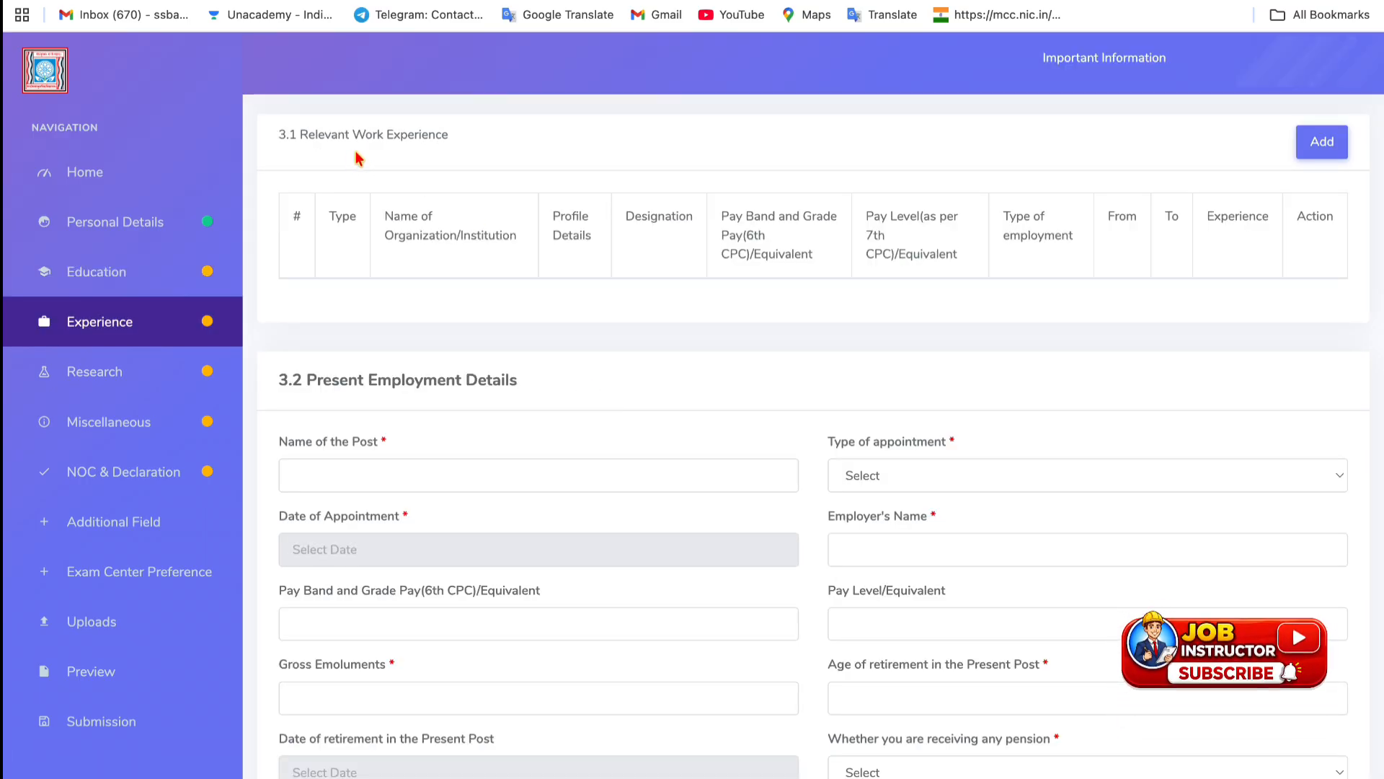
Check the experience requirements for Assistant, Section Officer and System Analyst in the notification PDF and return to the Experience section.
scroll(482, 407, down, 2)
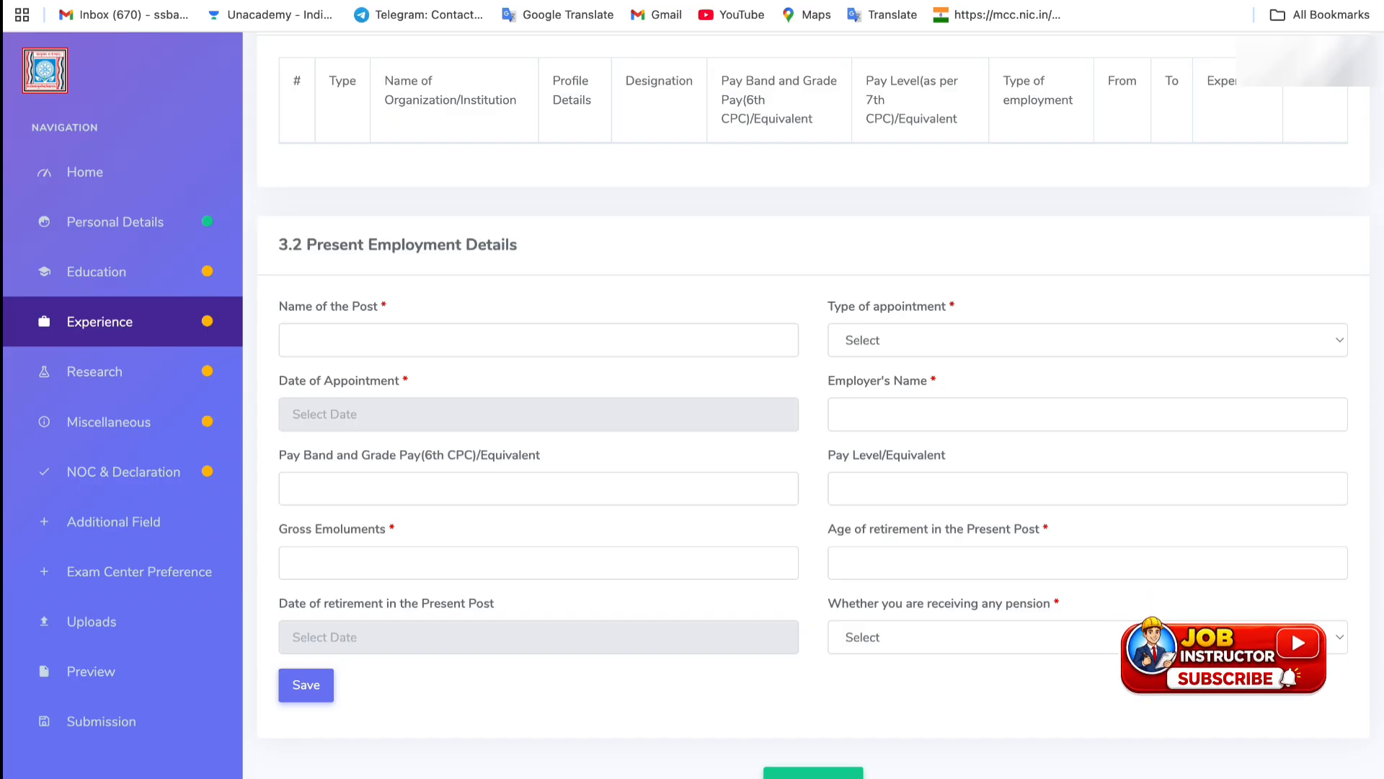
click(585, 1)
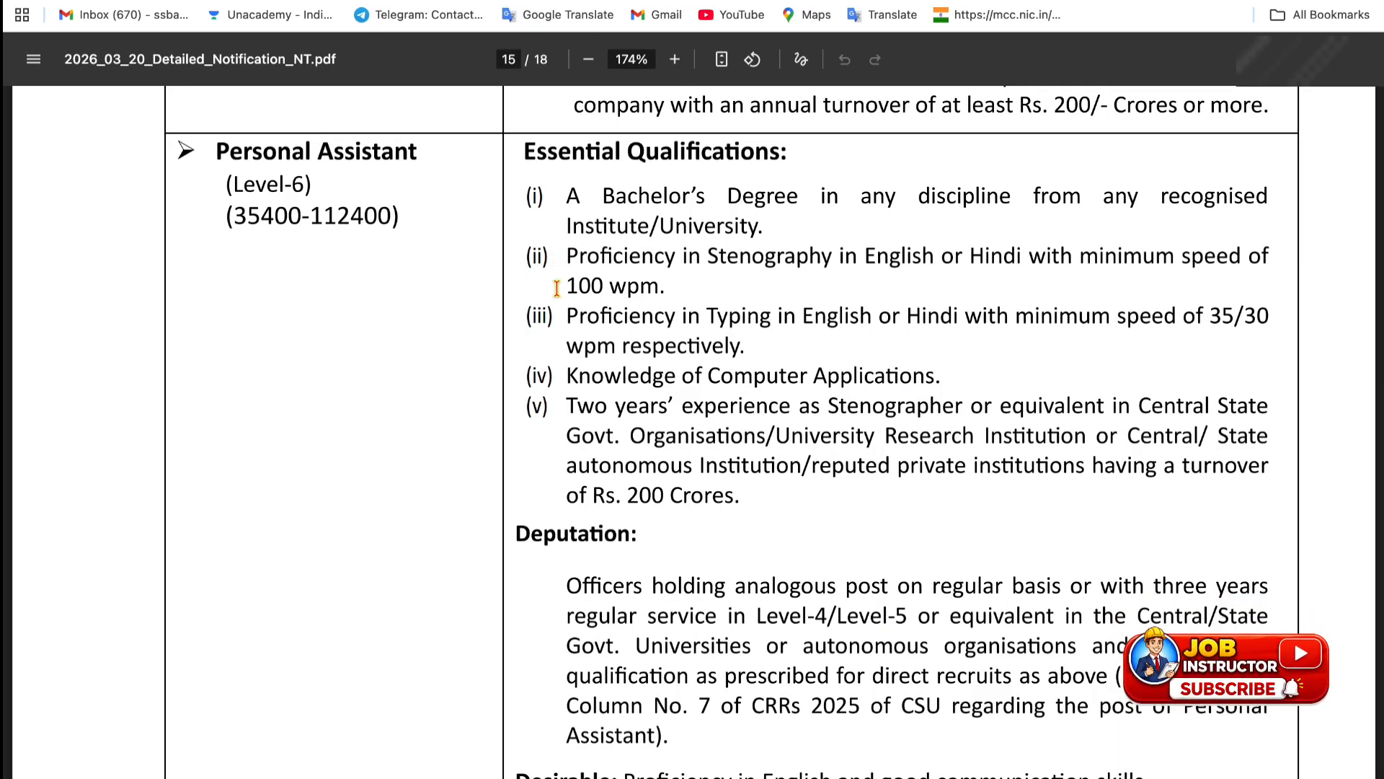
scroll(569, 377, down, 10)
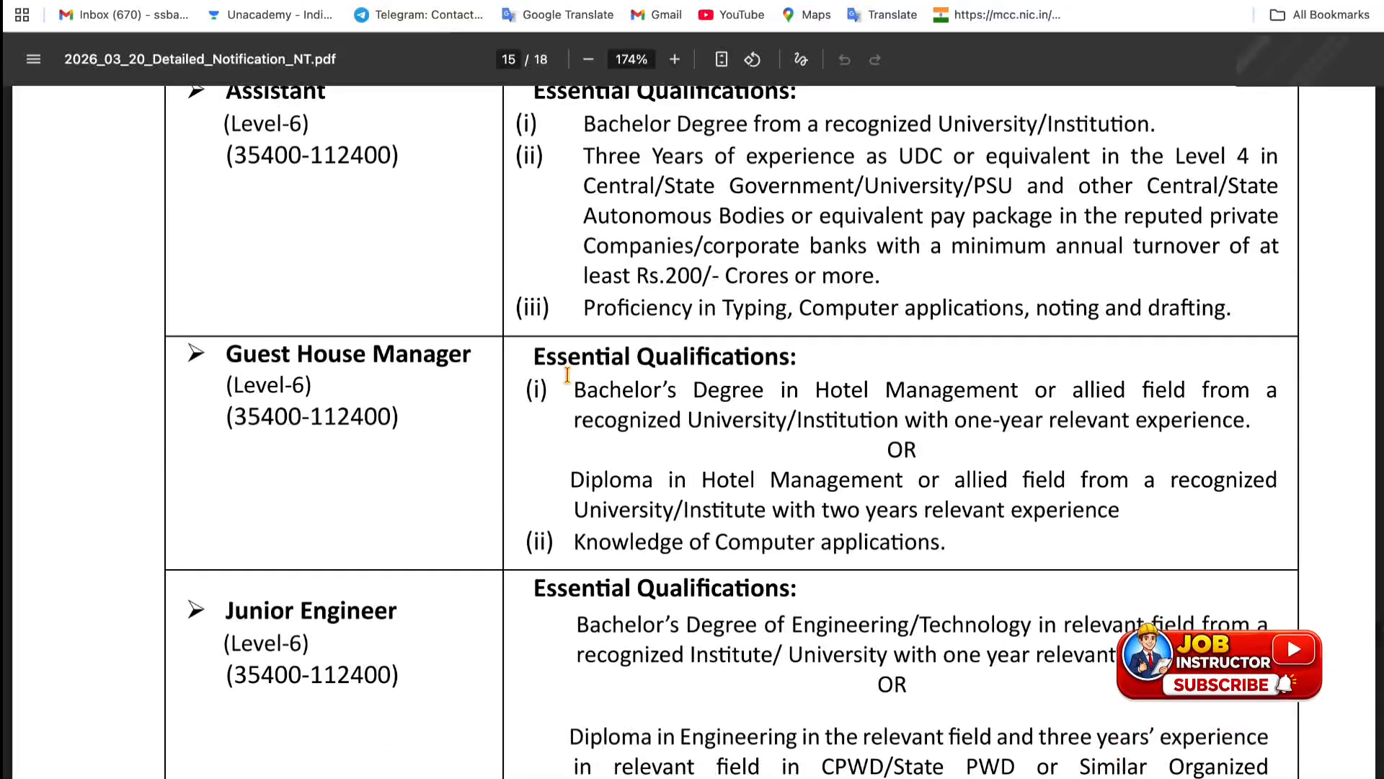
scroll(654, 440, up, 4)
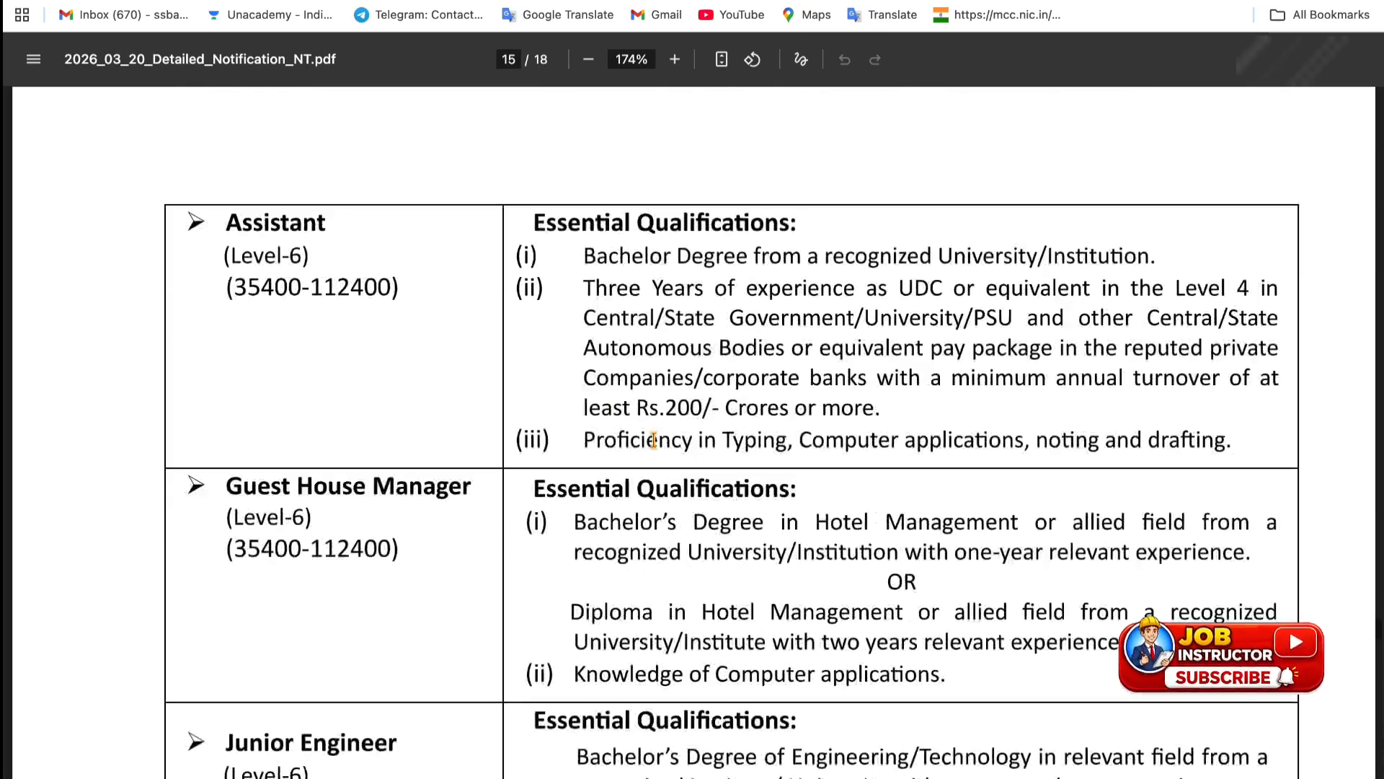
scroll(620, 422, up, 15)
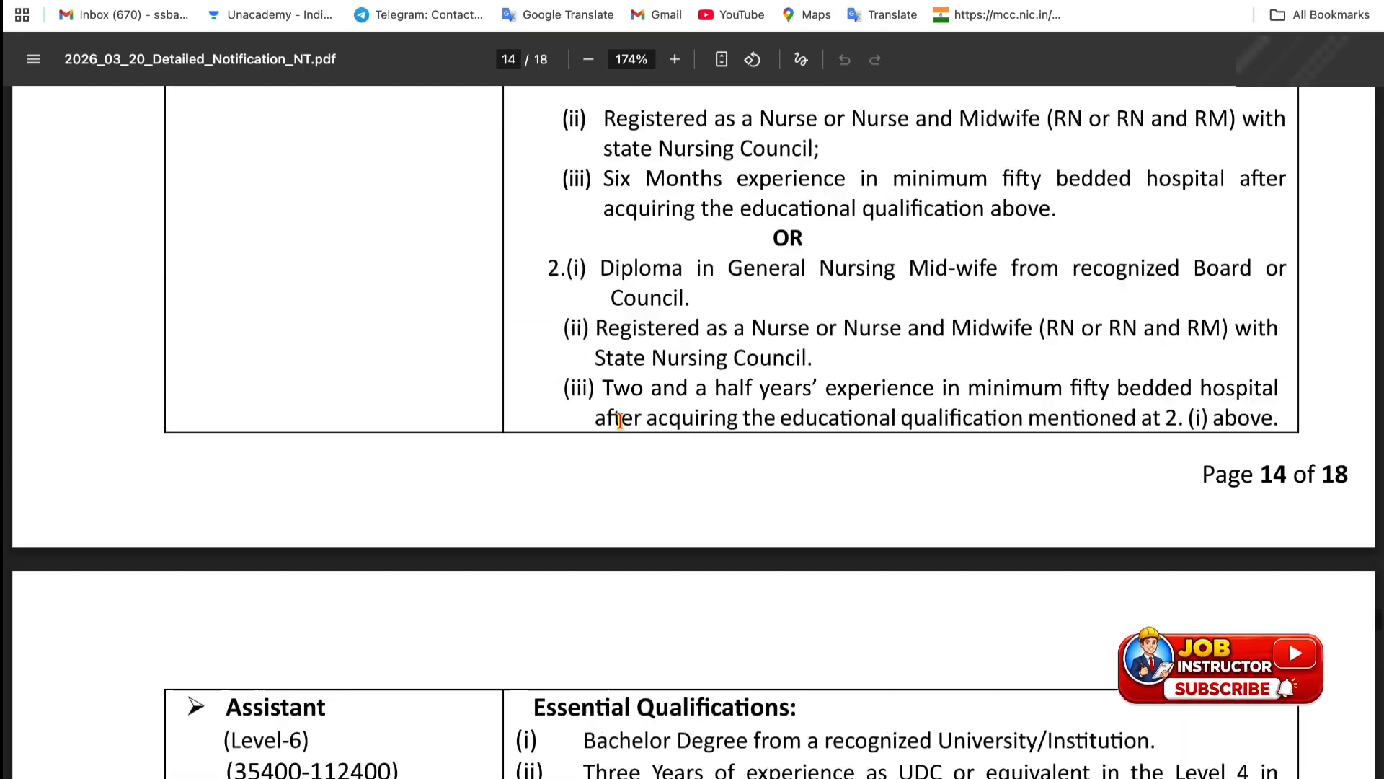
scroll(621, 422, up, 2)
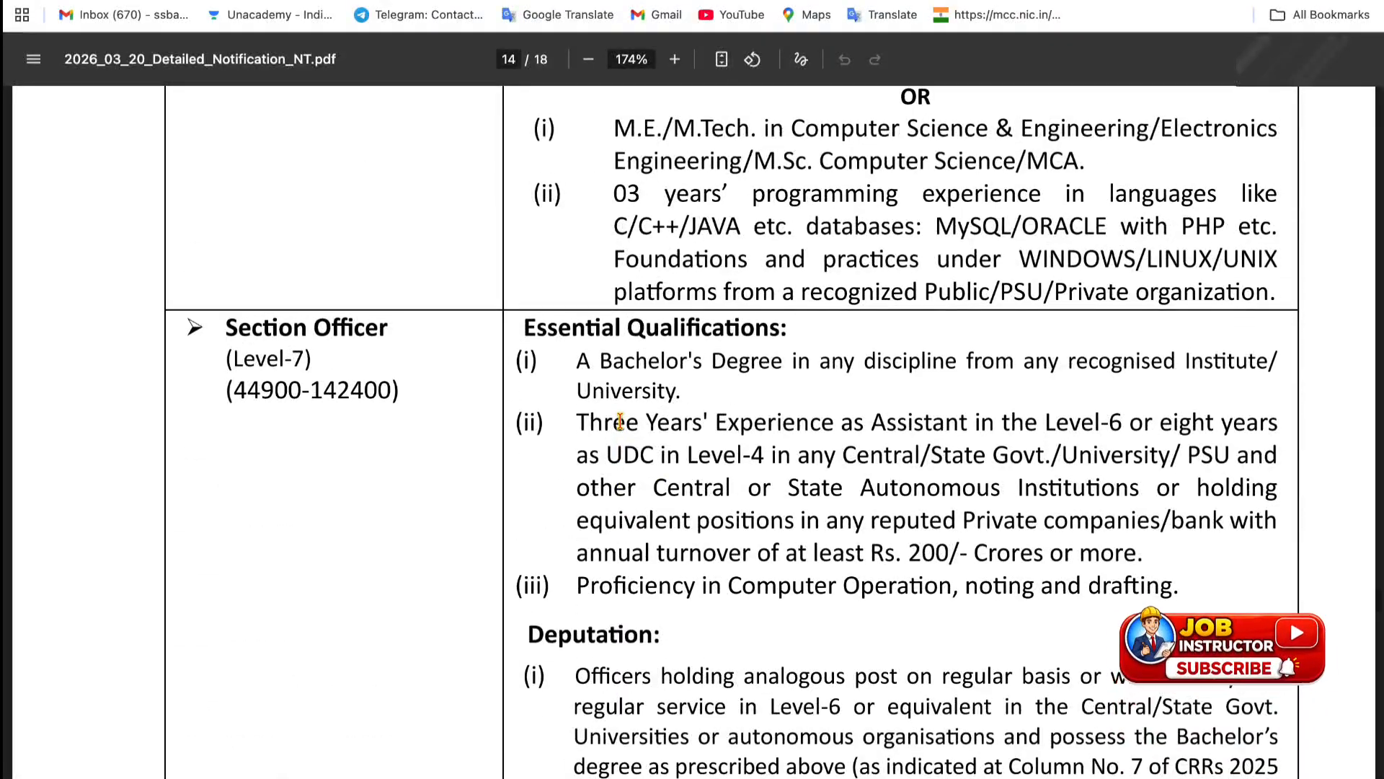
scroll(620, 421, up, 7)
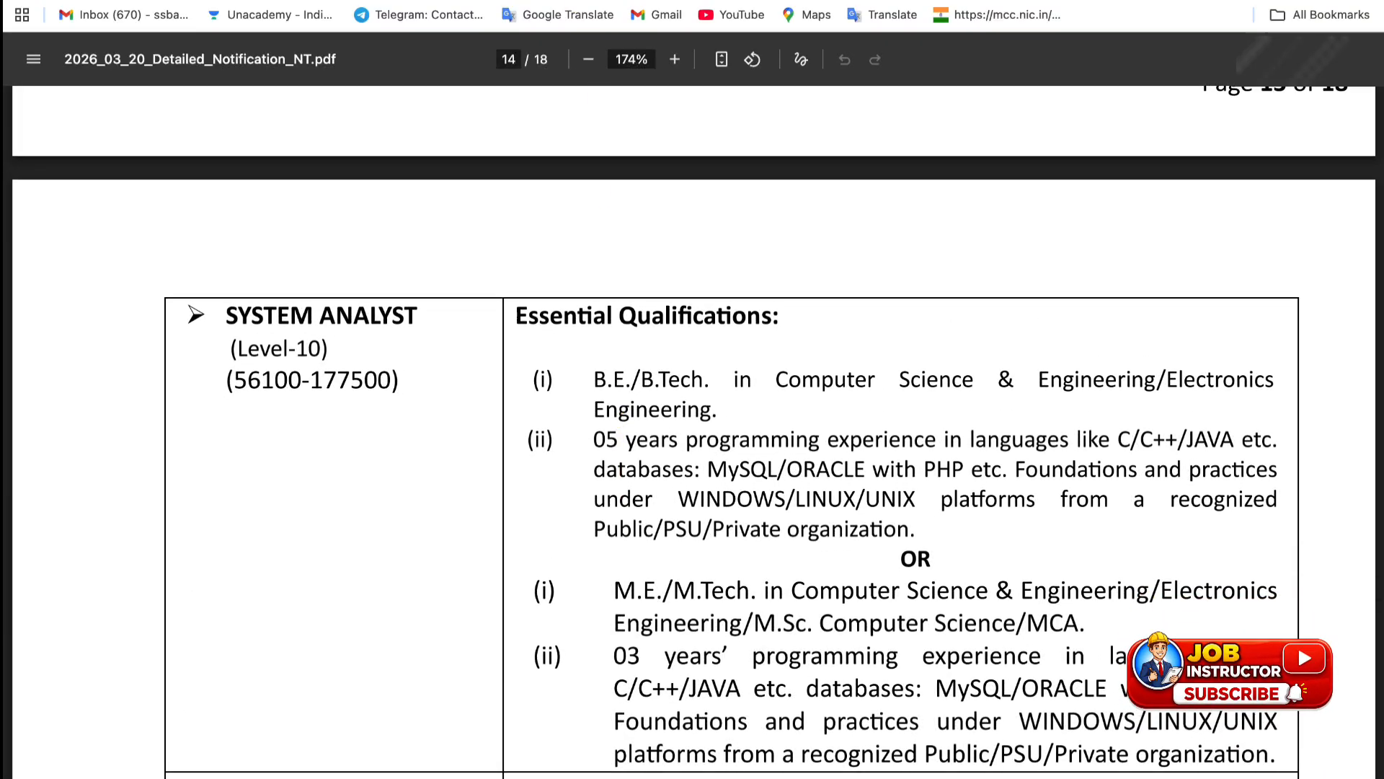
click(575, 0)
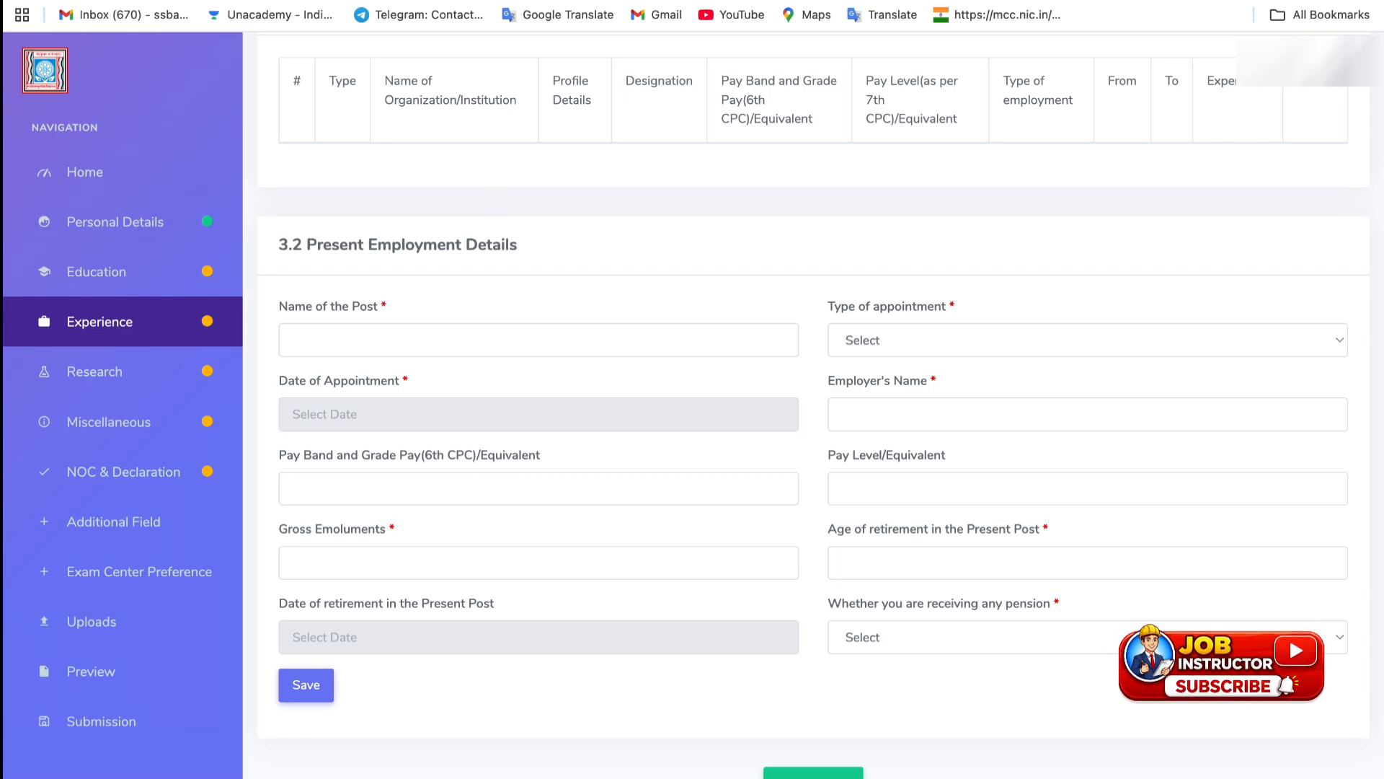
Check the Multi Tasking Staff and Library Attendant qualifications in the notification PDF, highlight the Library Attendant experience clause, and return to the form.
click(483, 1)
scroll(507, 544, down, 17)
scroll(504, 539, down, 20)
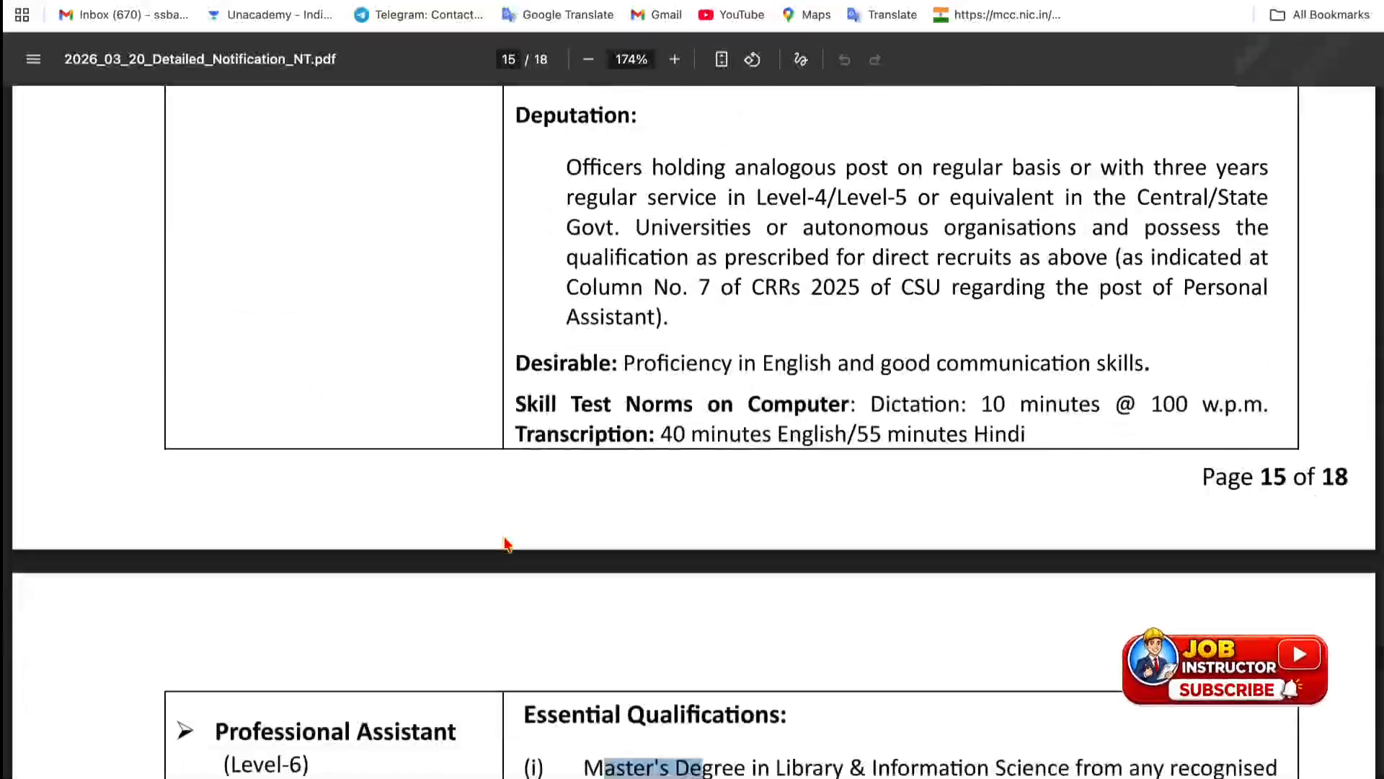
scroll(505, 542, down, 20)
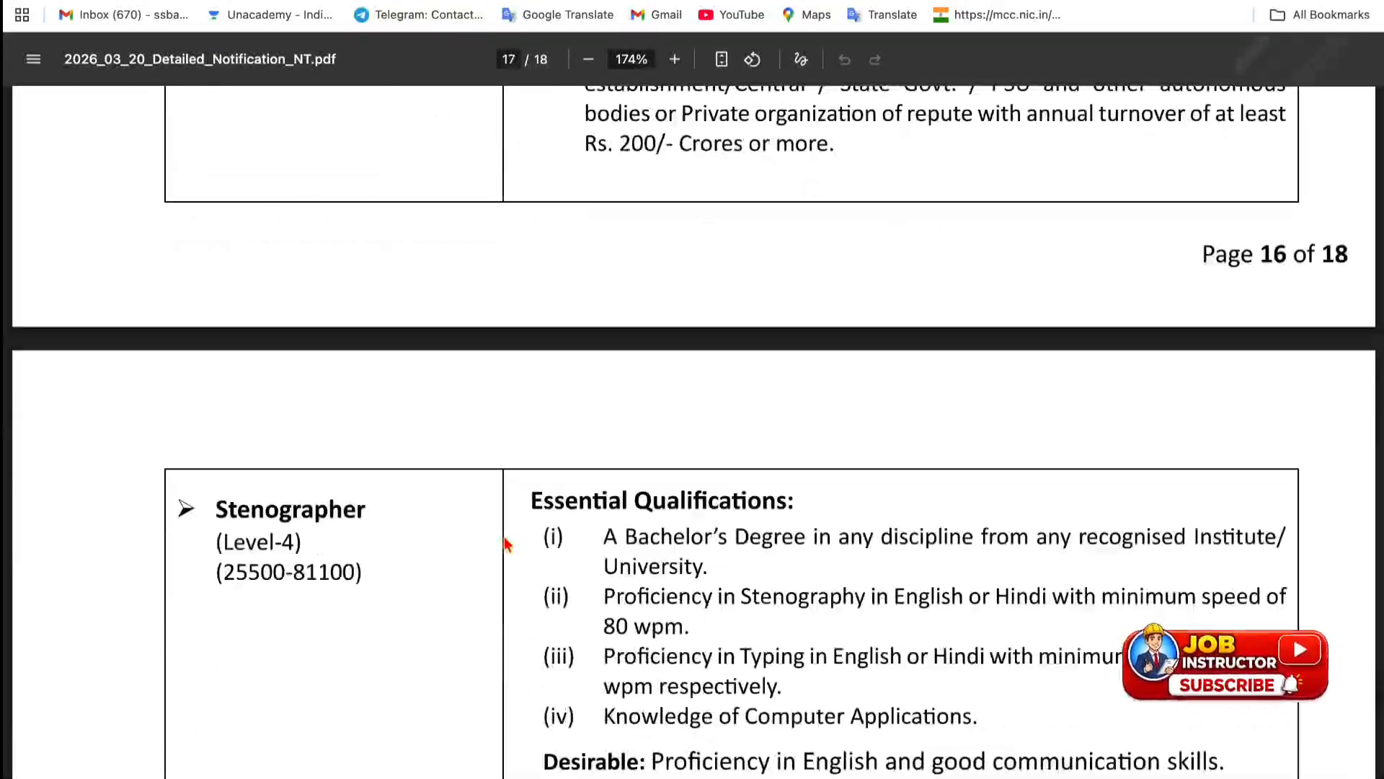
scroll(507, 545, down, 10)
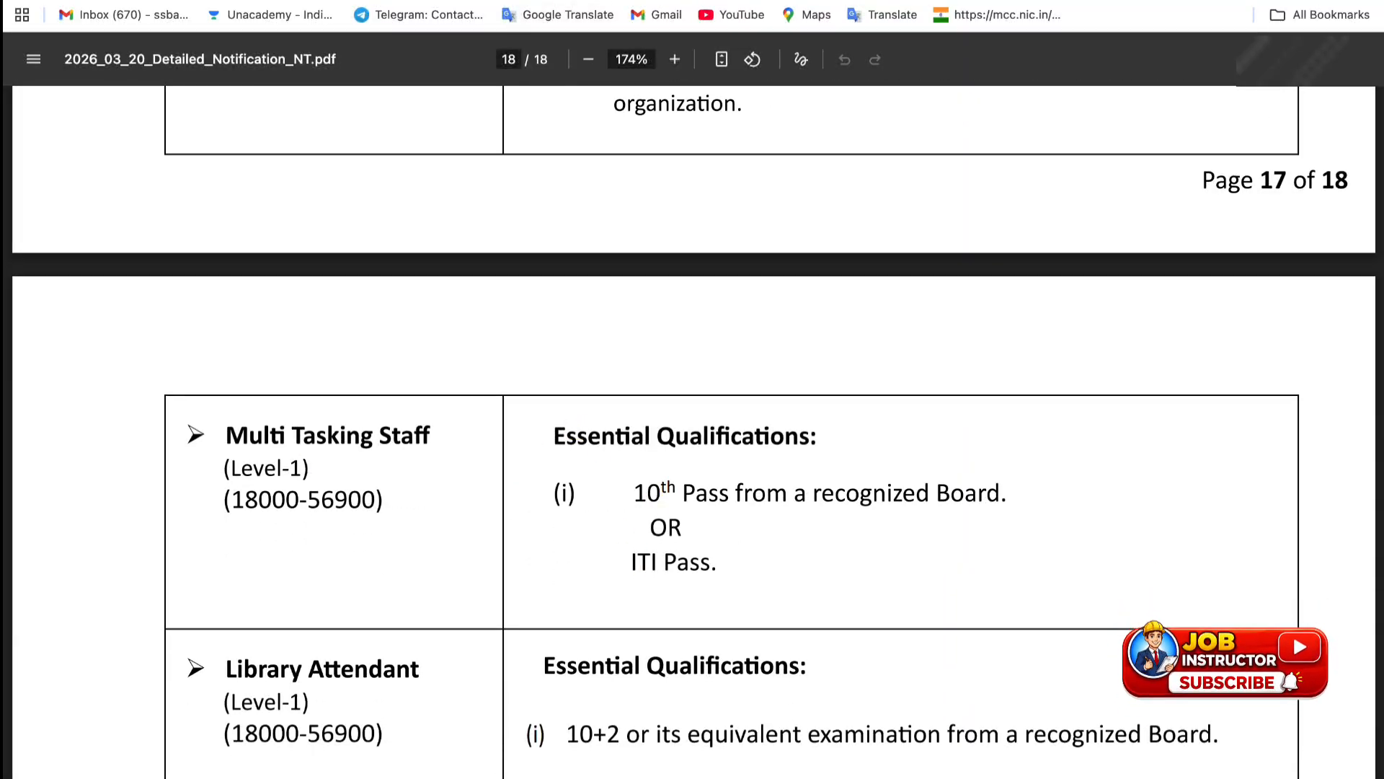
scroll(562, 376, down, 4)
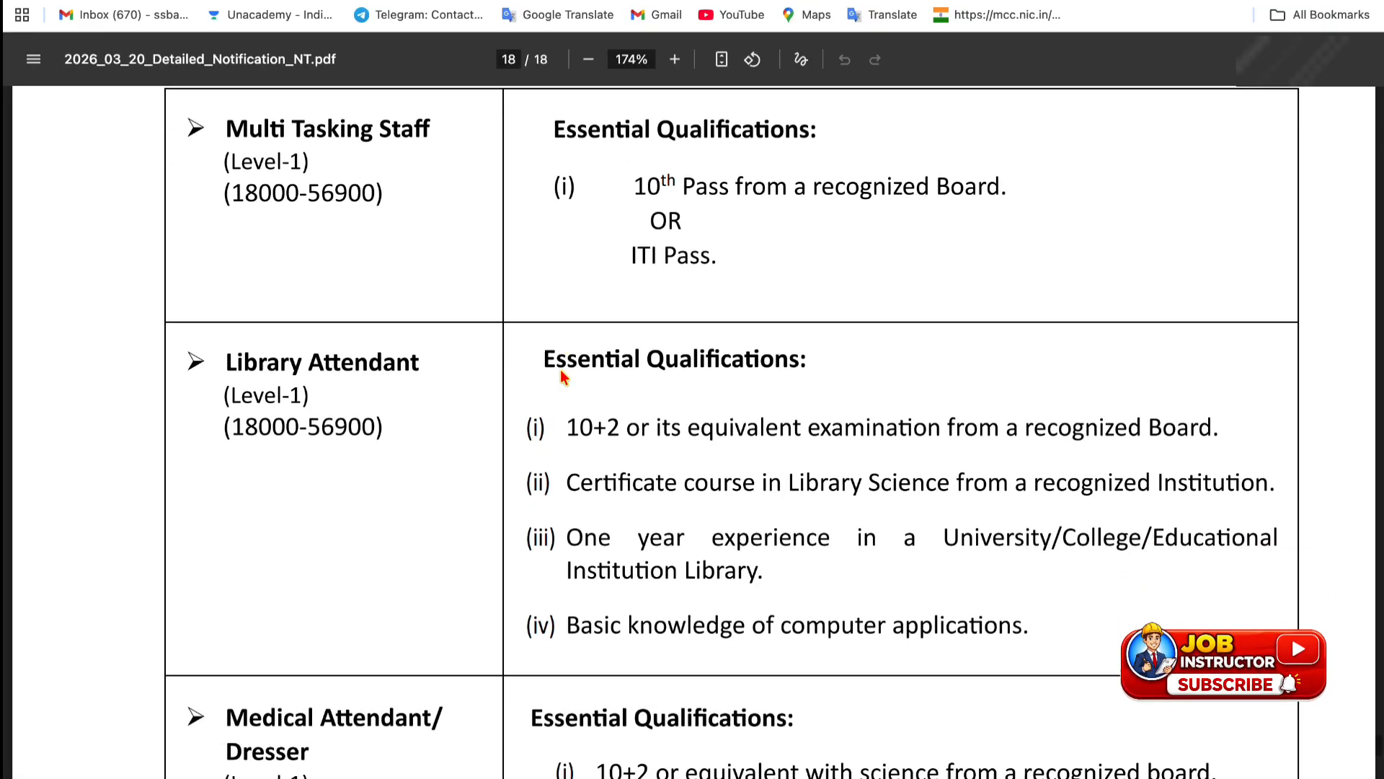
scroll(561, 375, down, 1)
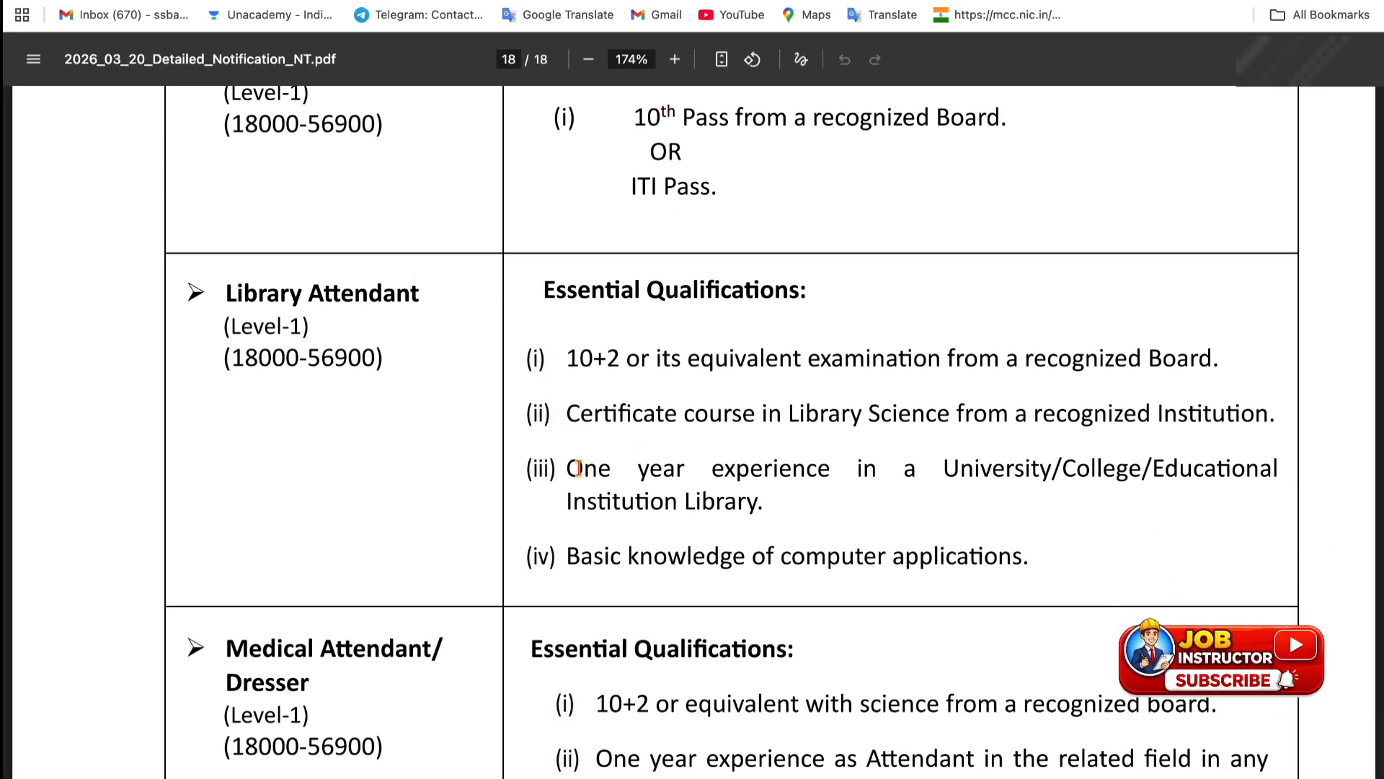
drag(585, 468, 770, 505)
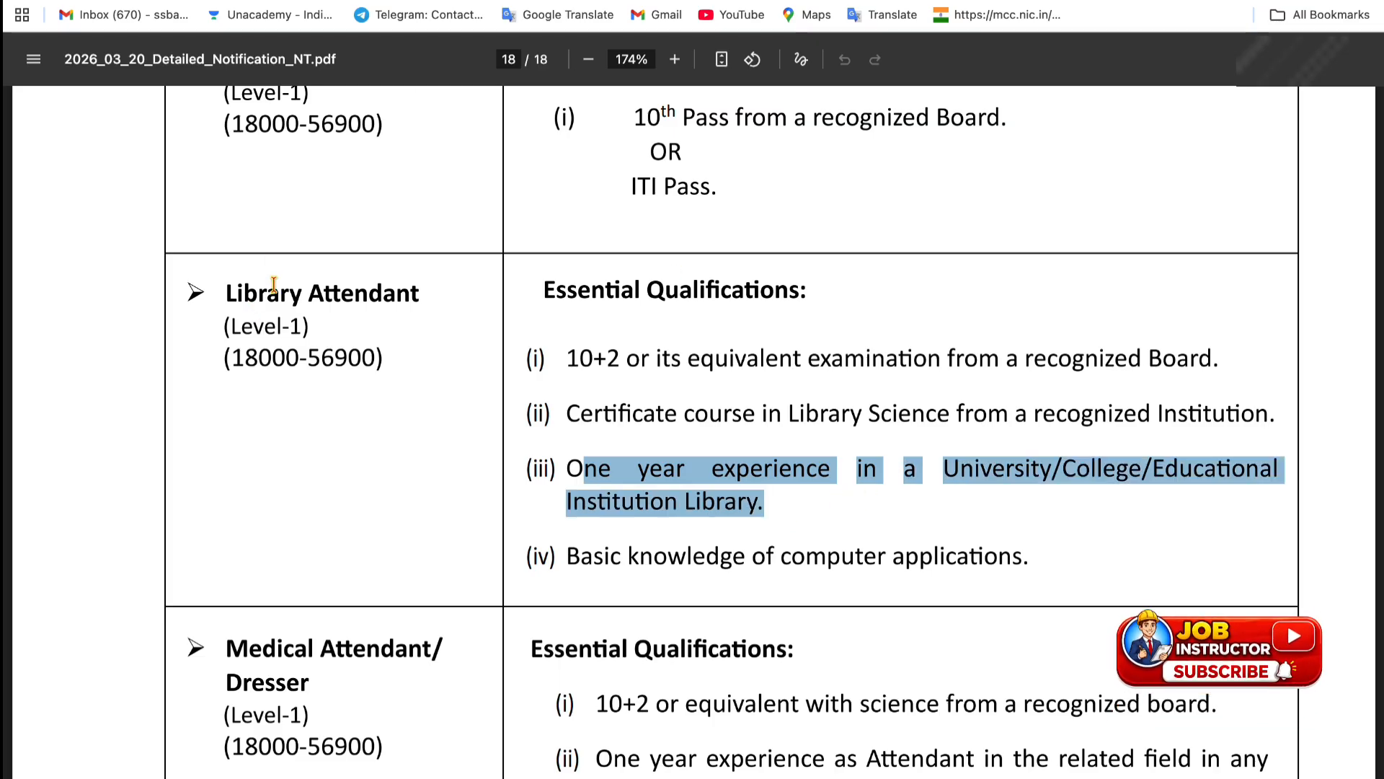
click(461, 1)
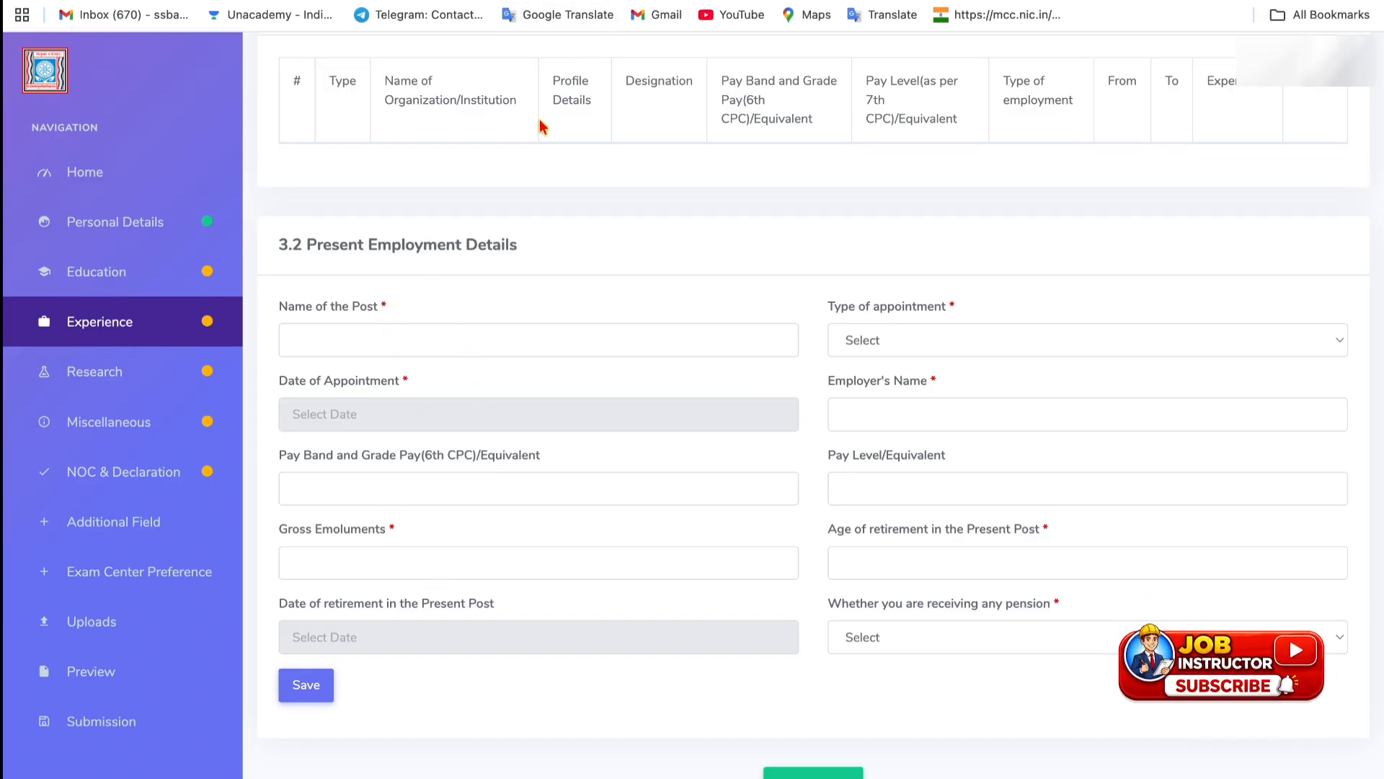
Review the work experience and present employment sections, and start a relevant work experience entry with Administrative as its type.
scroll(542, 127, up, 2)
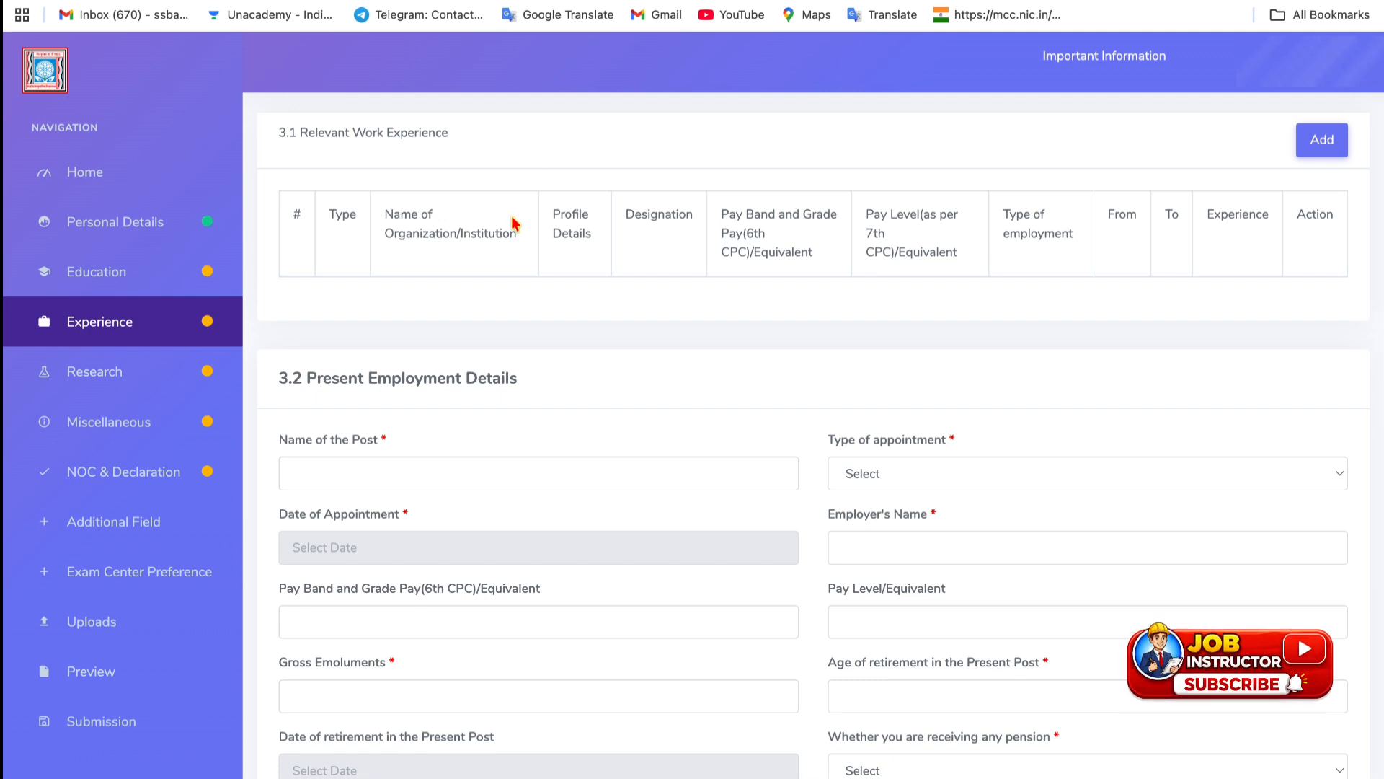
scroll(490, 361, down, 2)
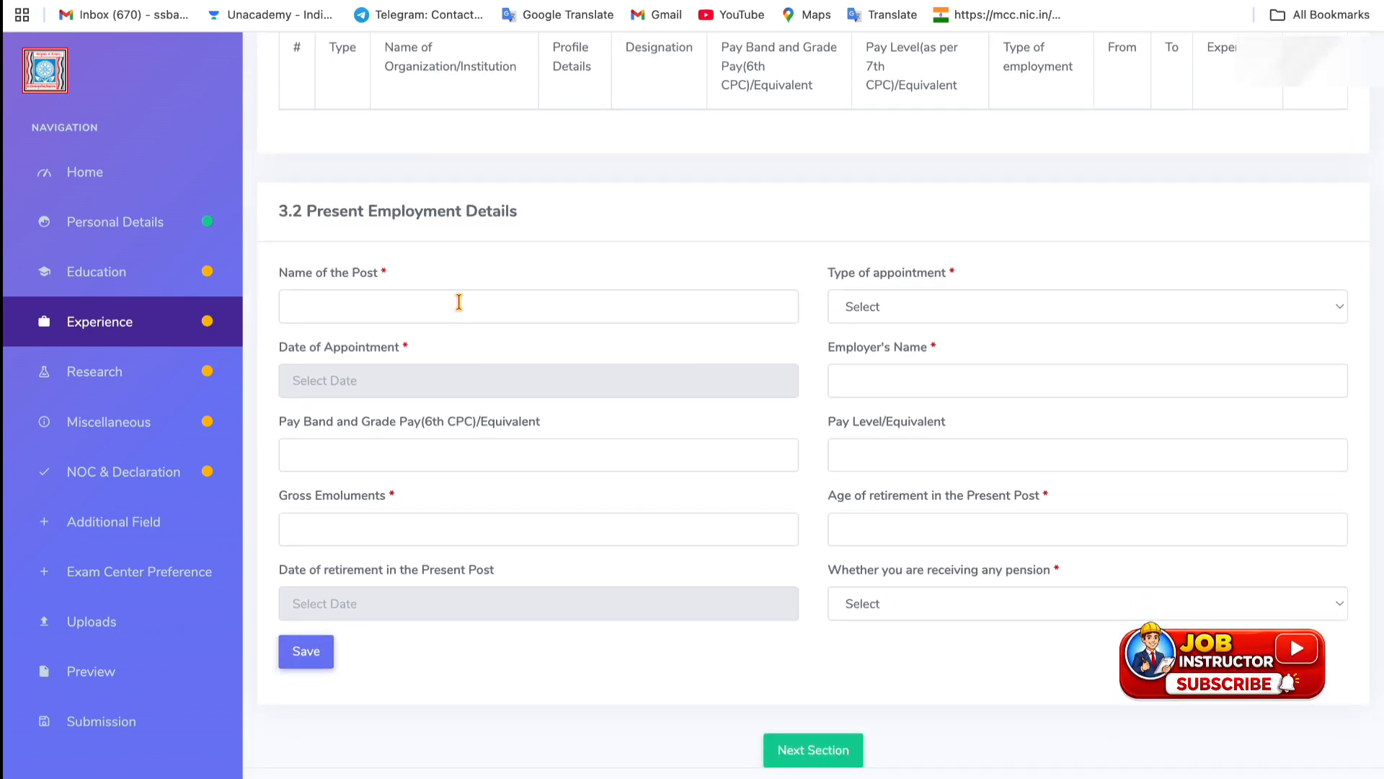
scroll(455, 295, up, 2)
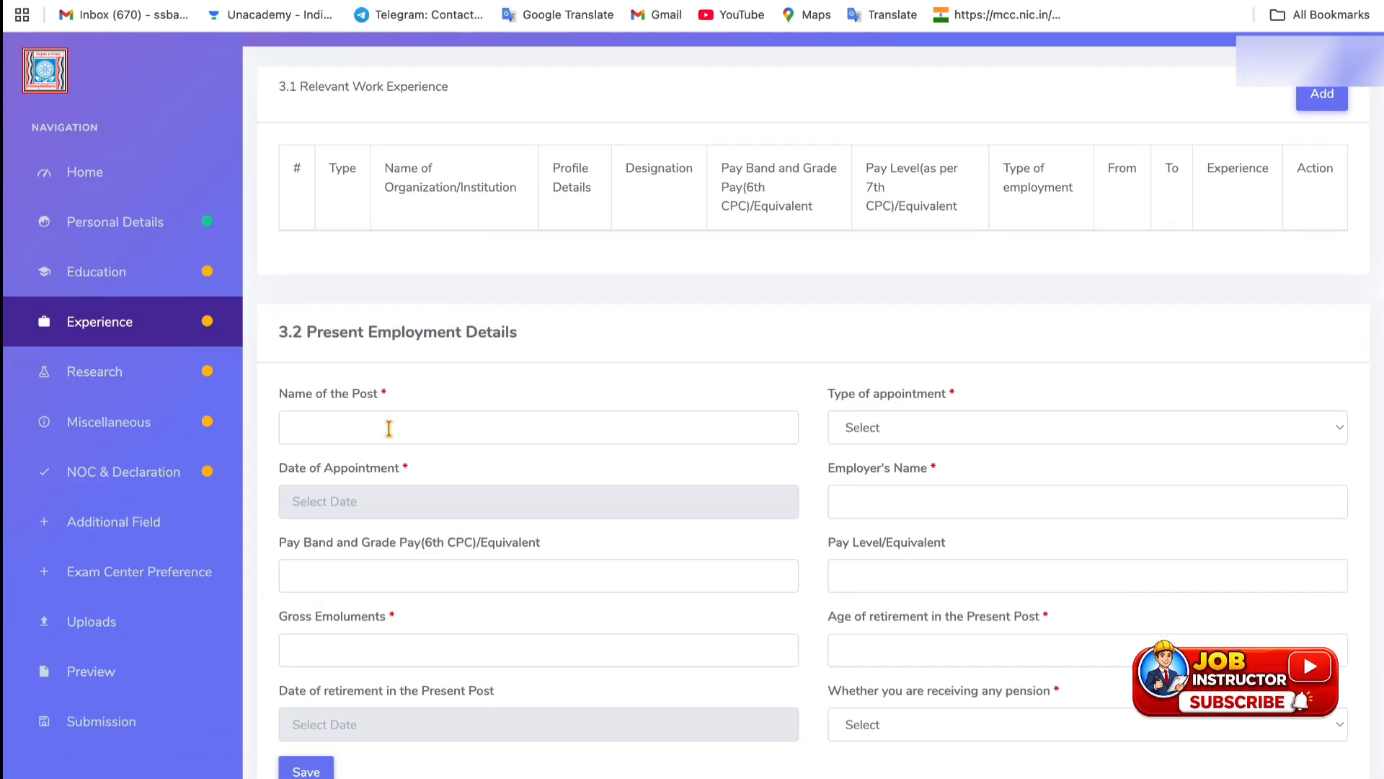
scroll(387, 428, down, 1)
scroll(389, 428, up, 2)
click(1322, 124)
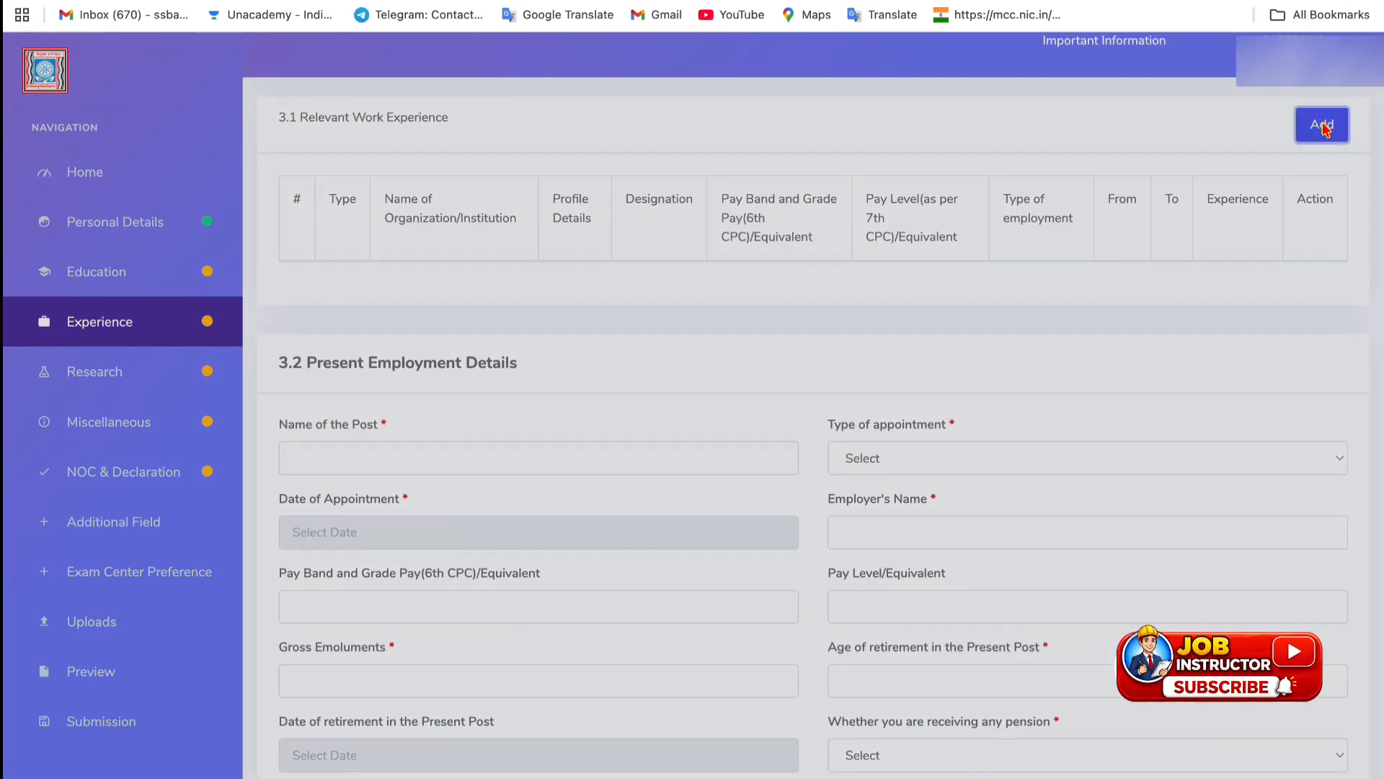
click(664, 172)
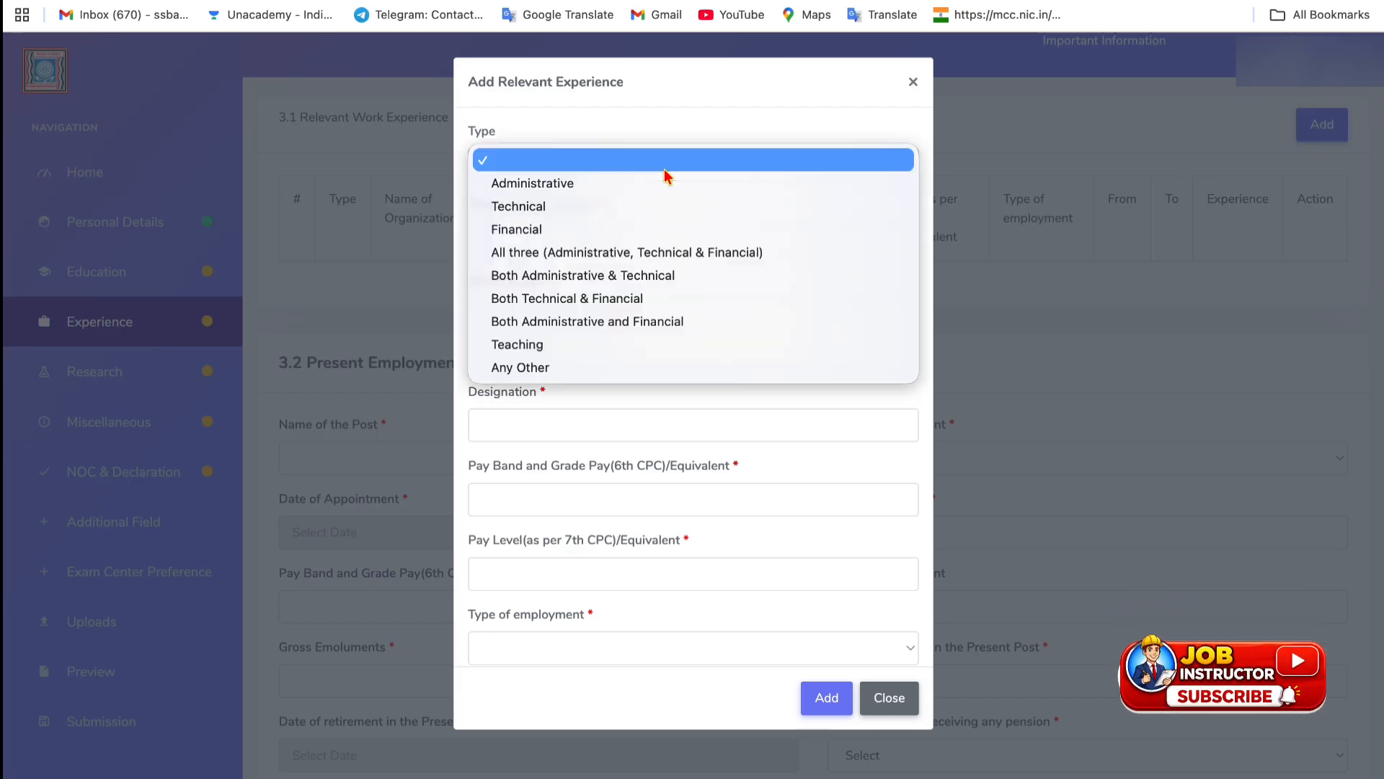
click(625, 186)
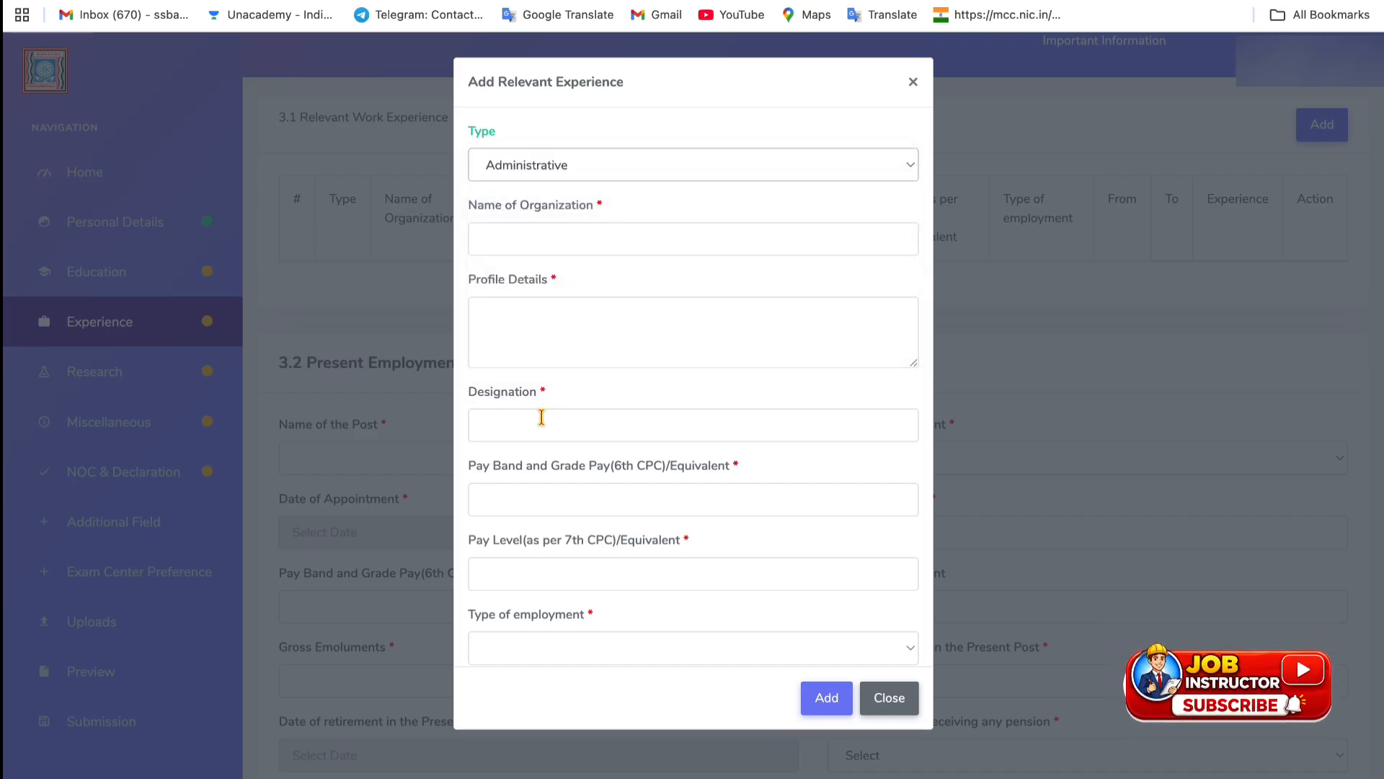
Review the remaining fields of the relevant experience entry, including the type of employment choices and the From and To dates.
scroll(532, 495, down, 2)
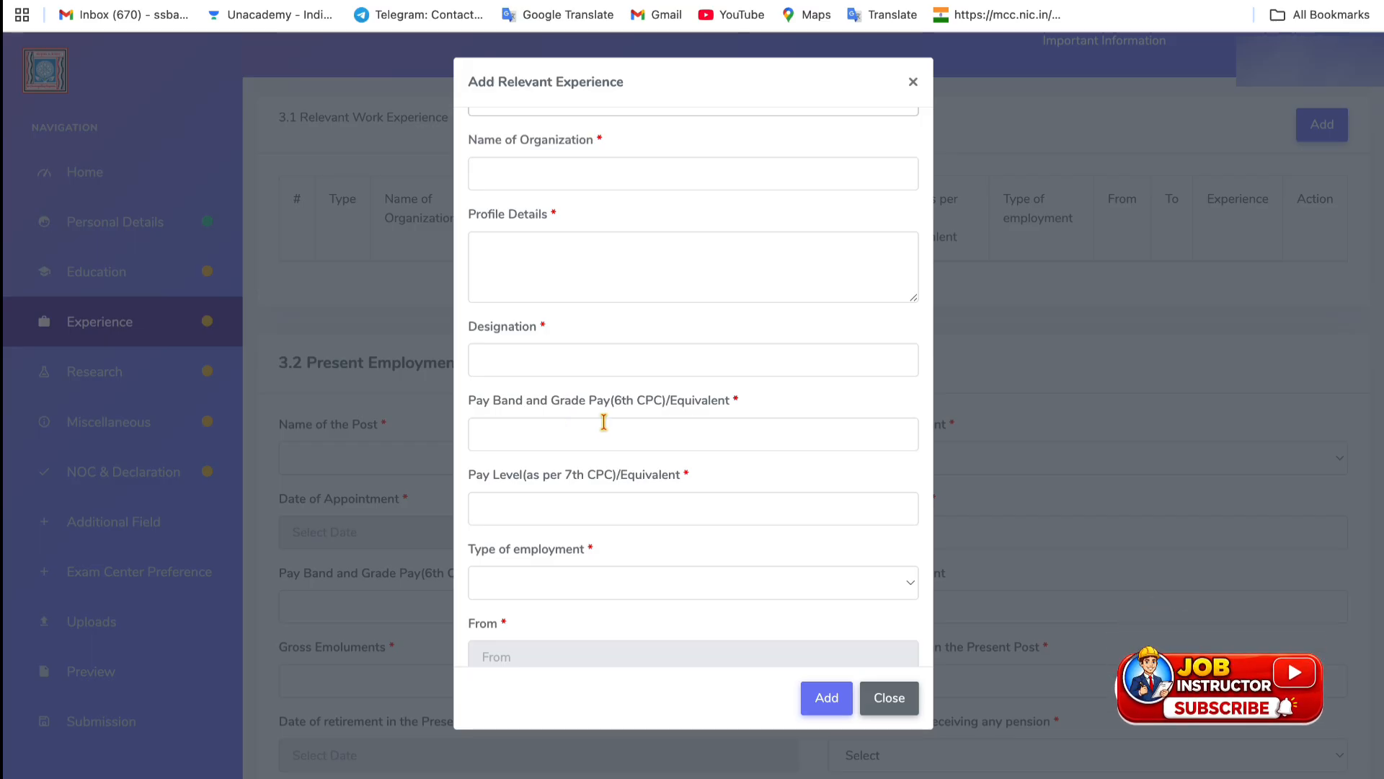
scroll(634, 431, down, 3)
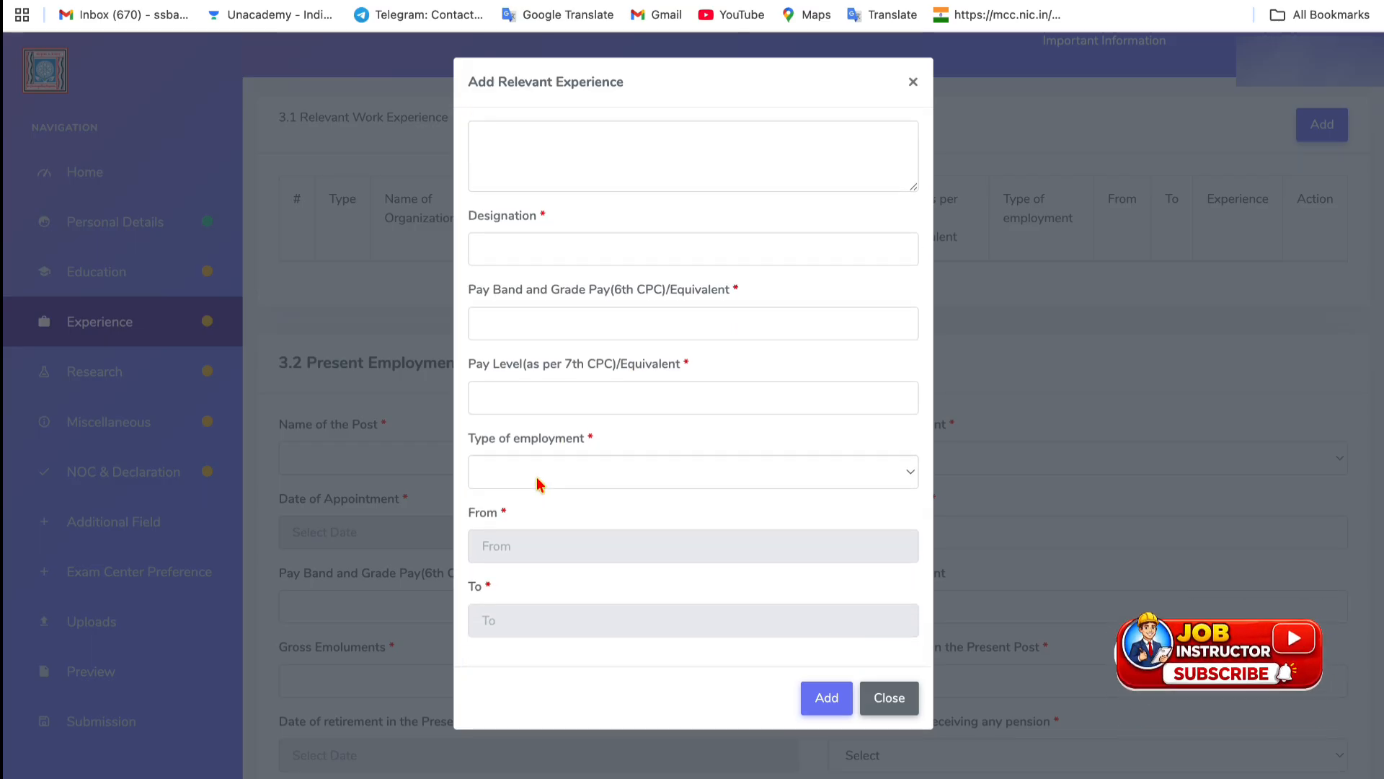
click(538, 478)
click(522, 653)
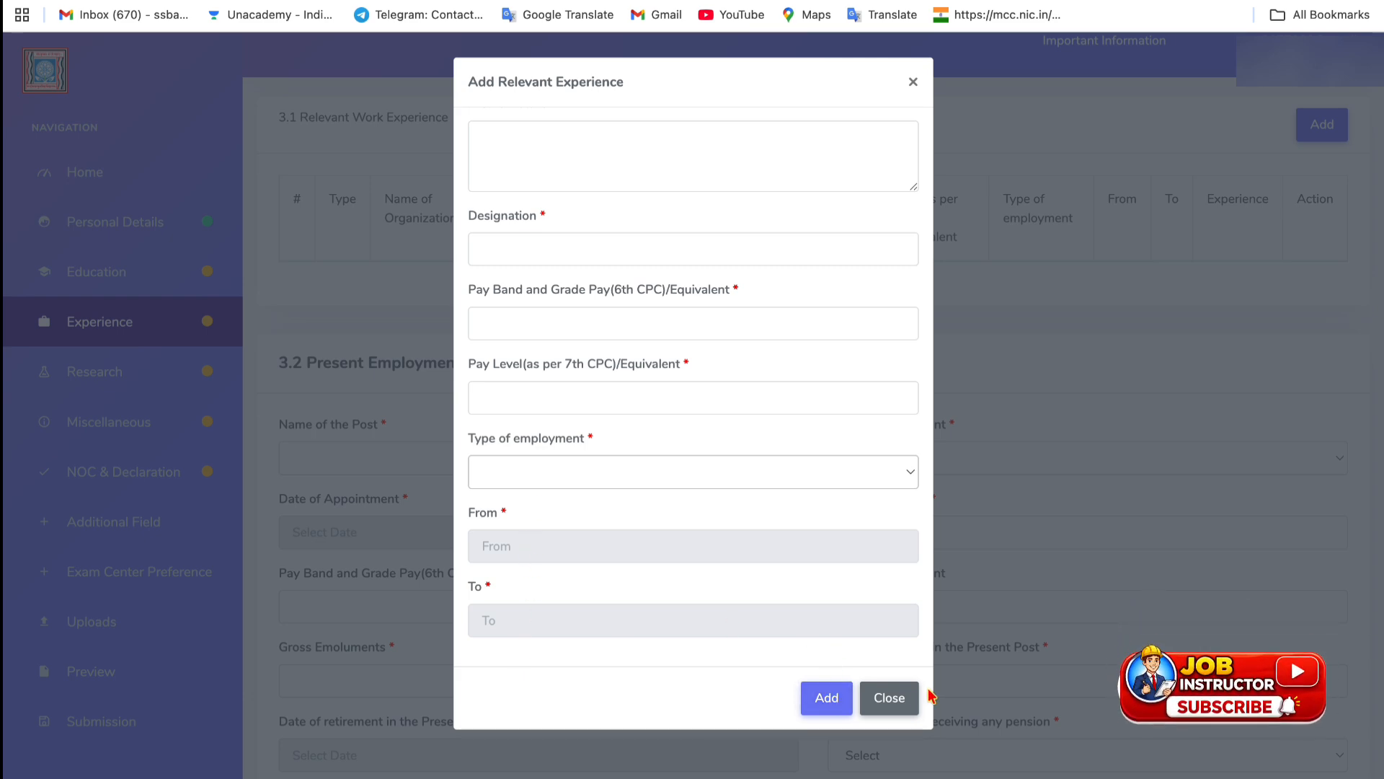
Close the relevant experience entry without adding it and review the present employment fields.
click(892, 697)
scroll(687, 465, down, 3)
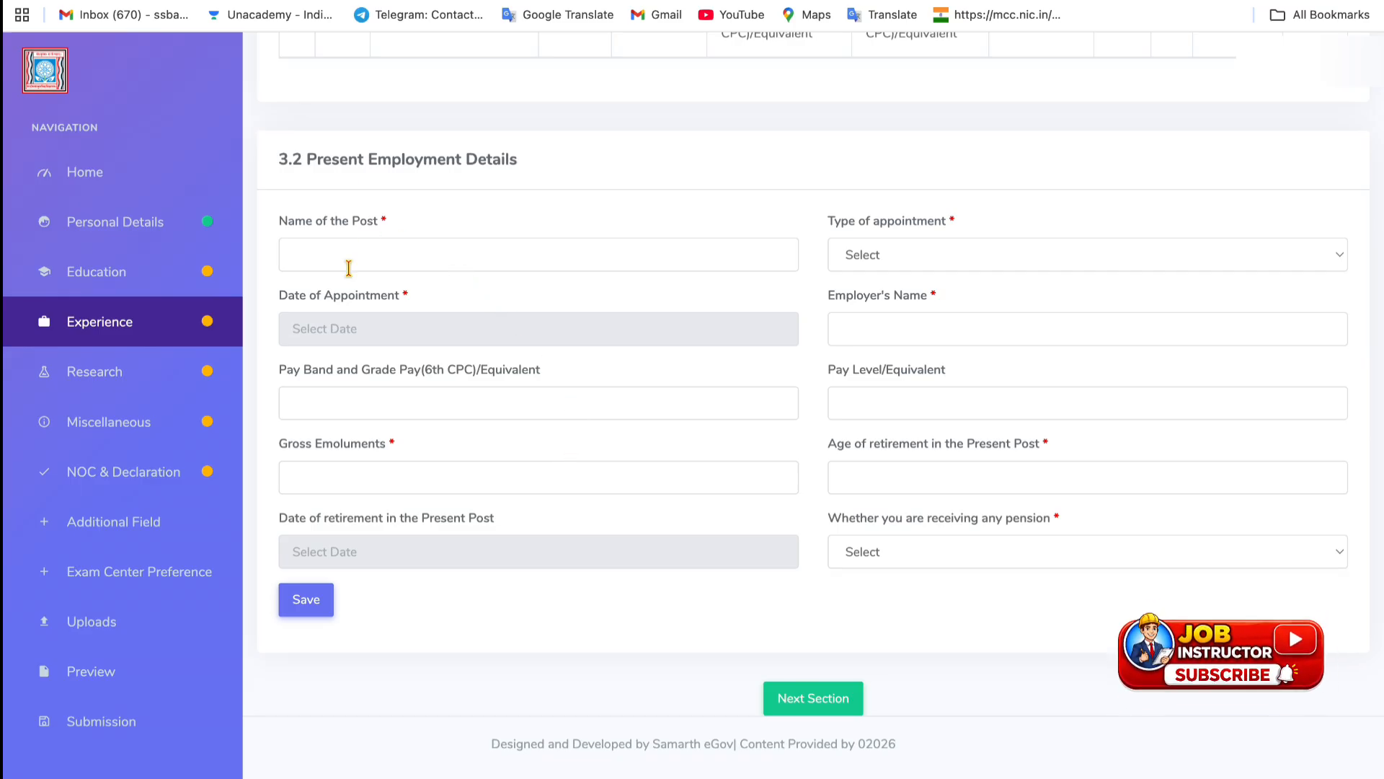
scroll(349, 268, up, 3)
scroll(349, 268, down, 2)
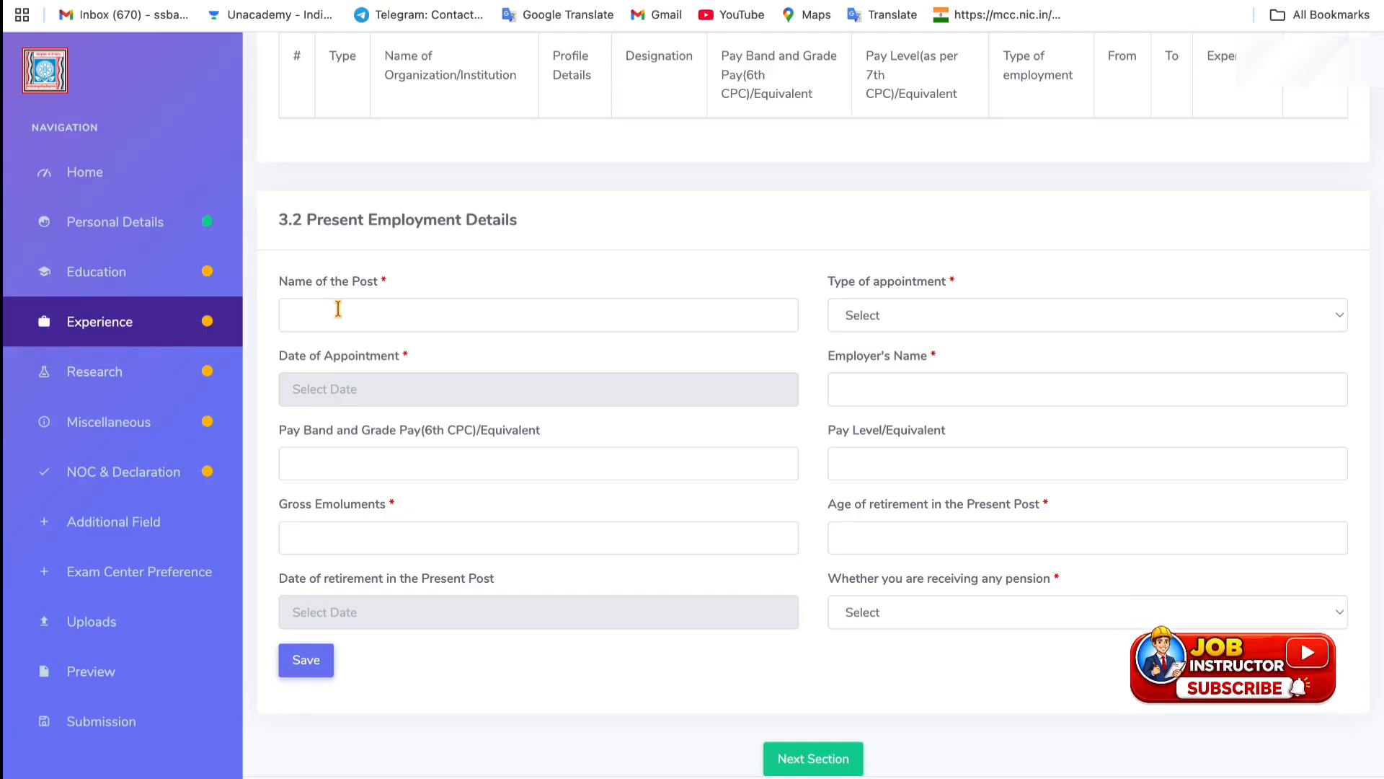
Set the present employment's type of appointment to Permanent and view the date of appointment calendar without picking a date.
click(860, 315)
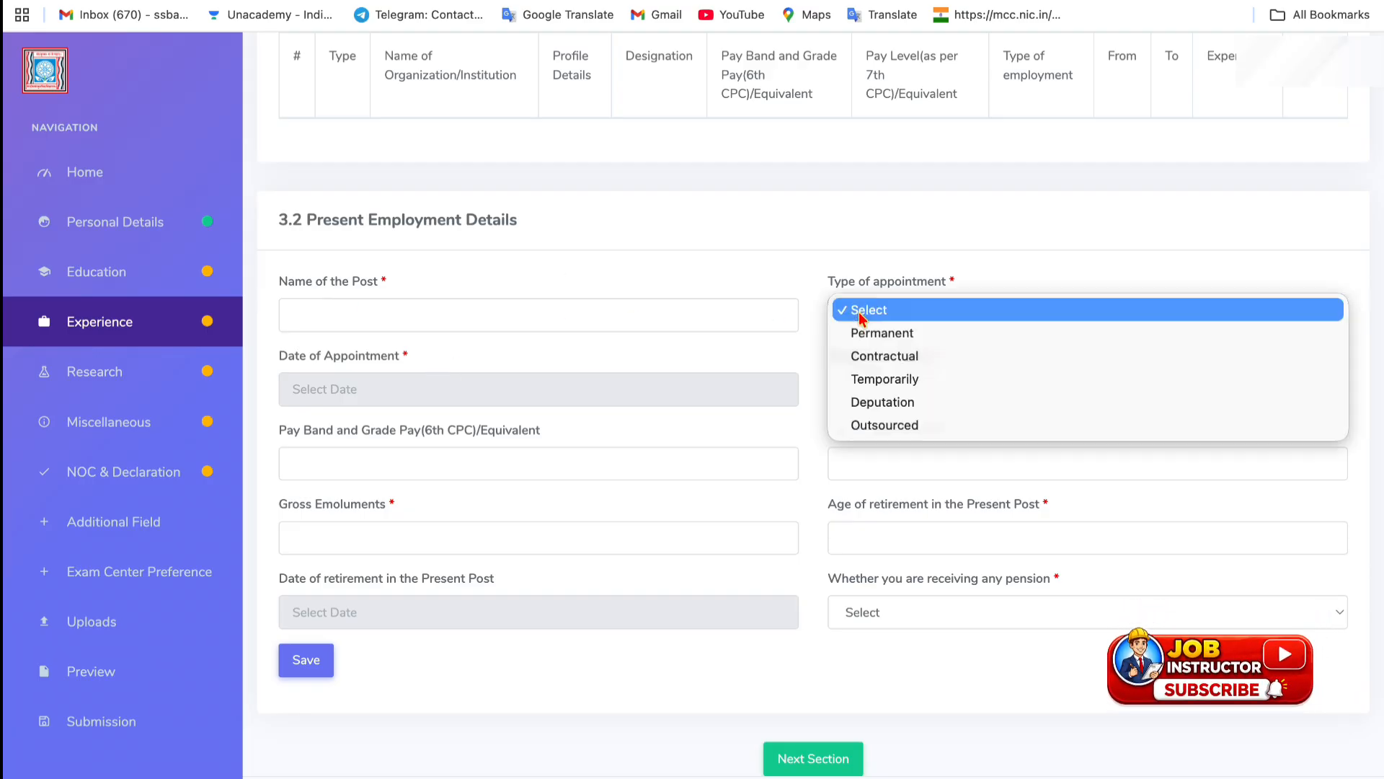
click(435, 373)
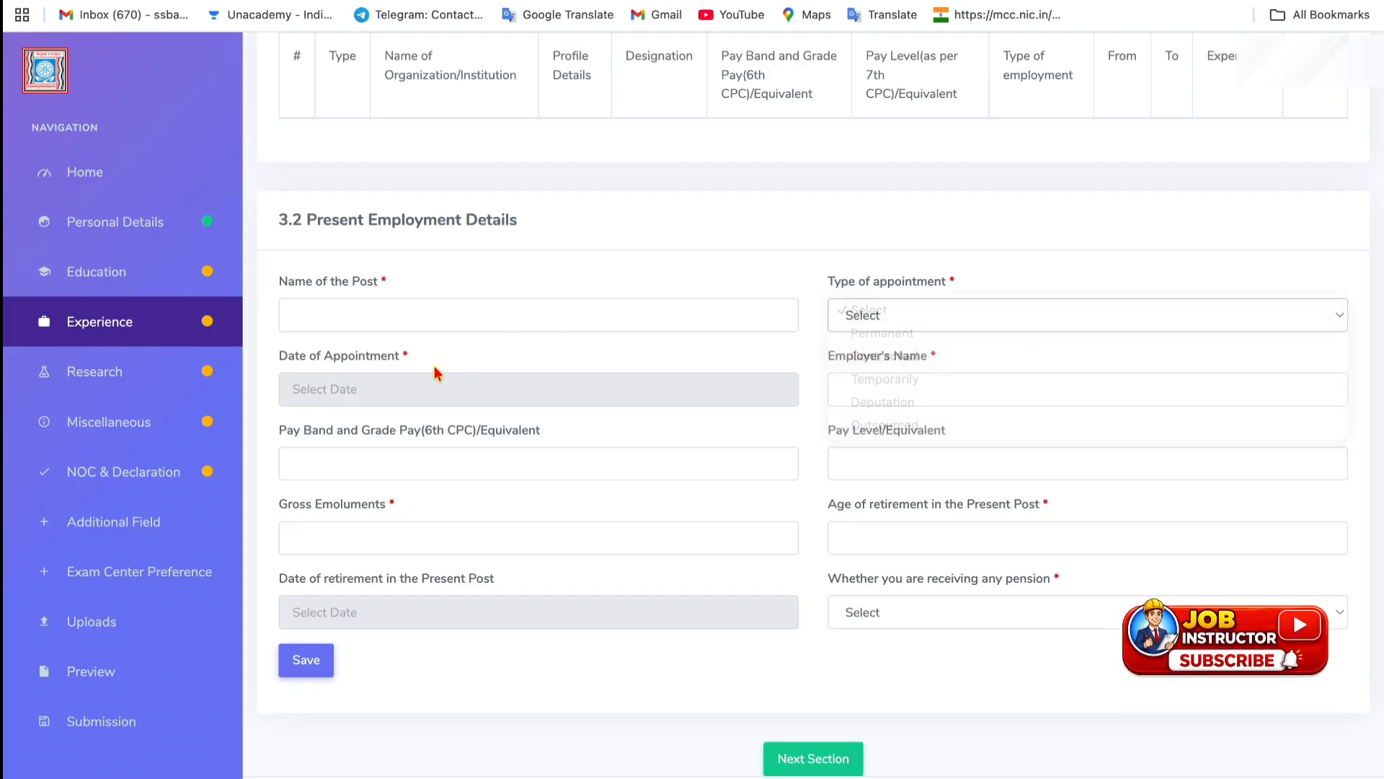
click(934, 310)
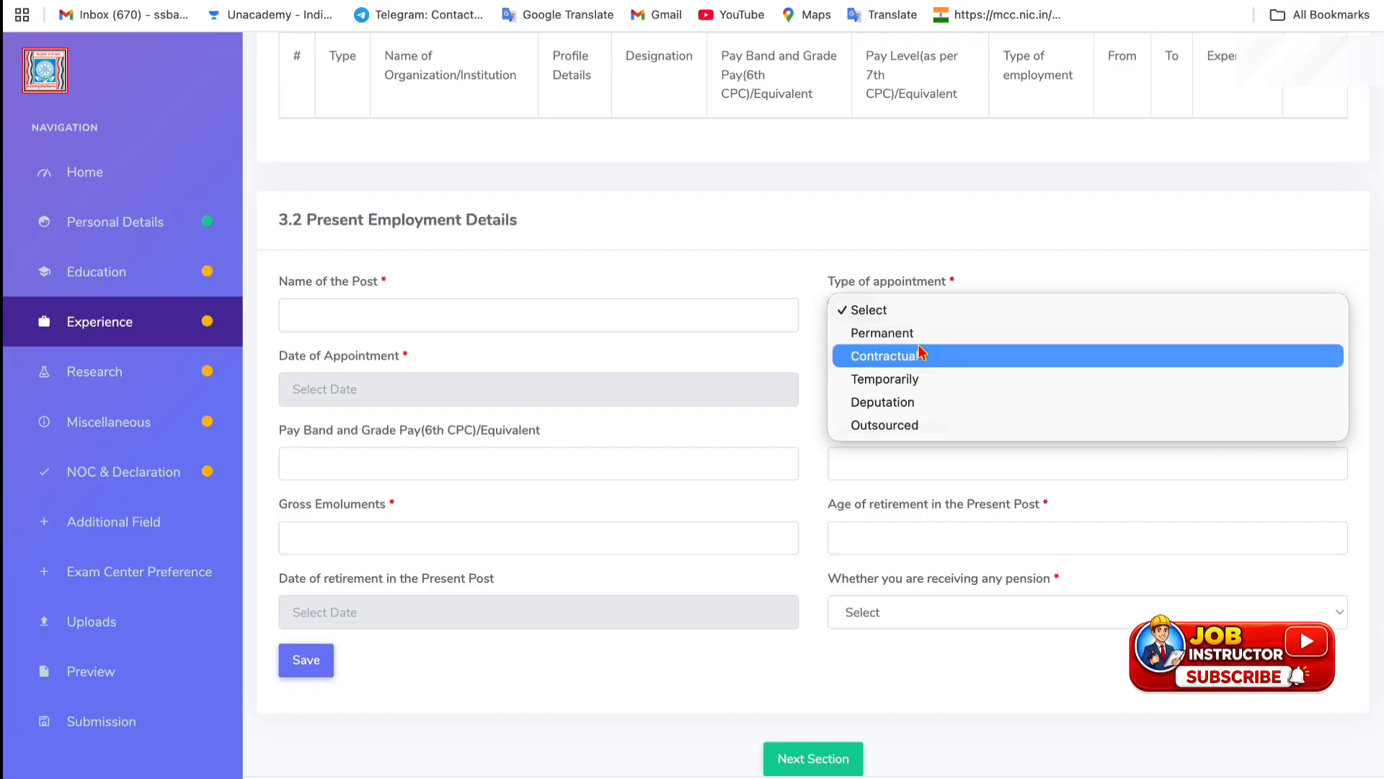
click(922, 334)
click(437, 393)
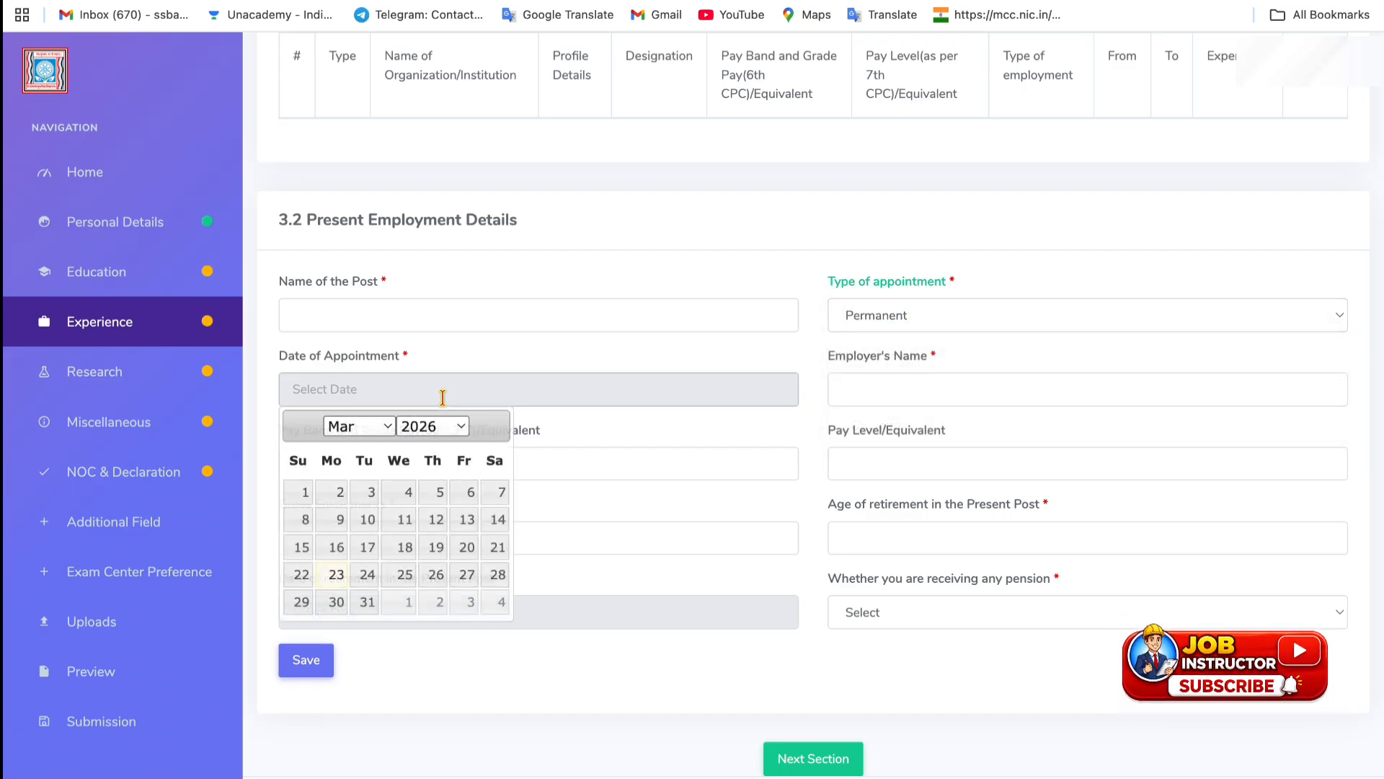
click(773, 365)
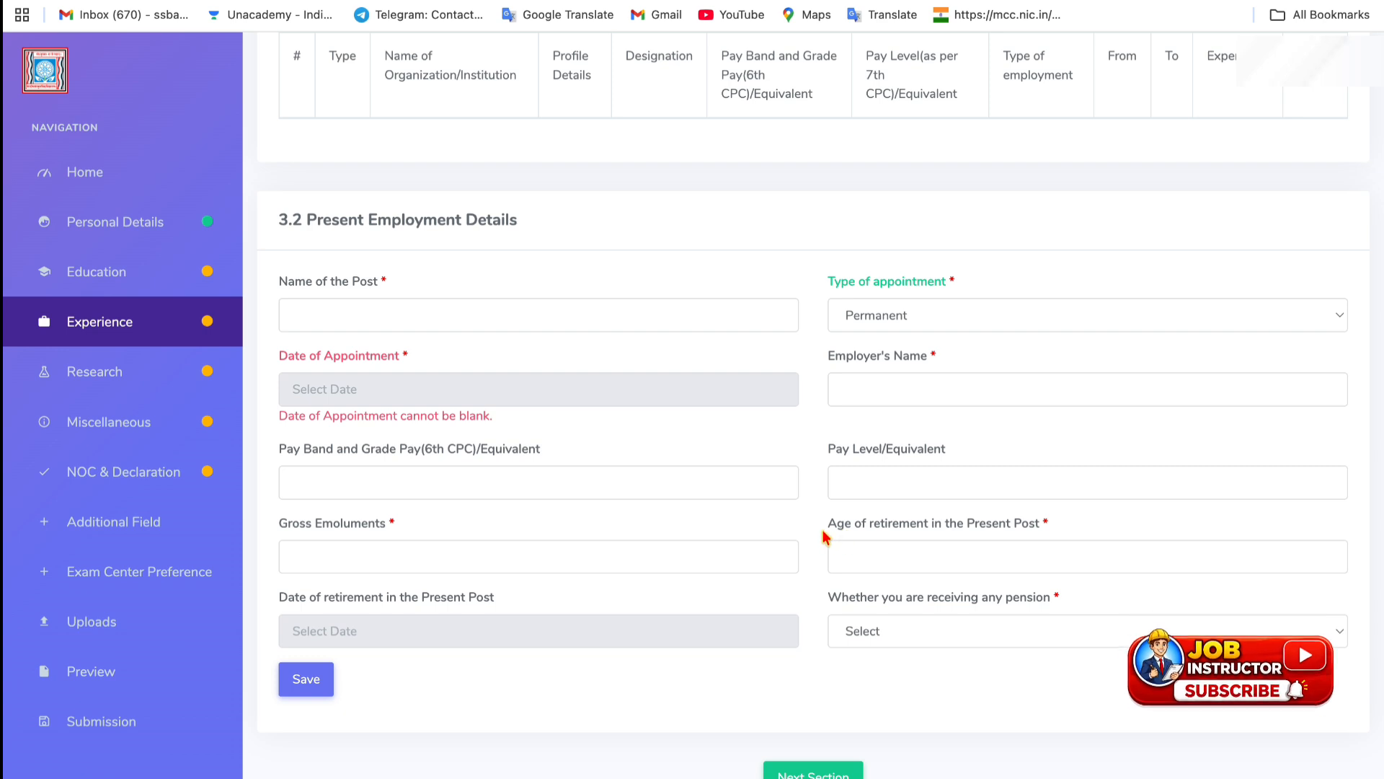
Review the retirement age and pension fields of the present employment details and continue to the Research section without saving.
drag(827, 534, 1041, 530)
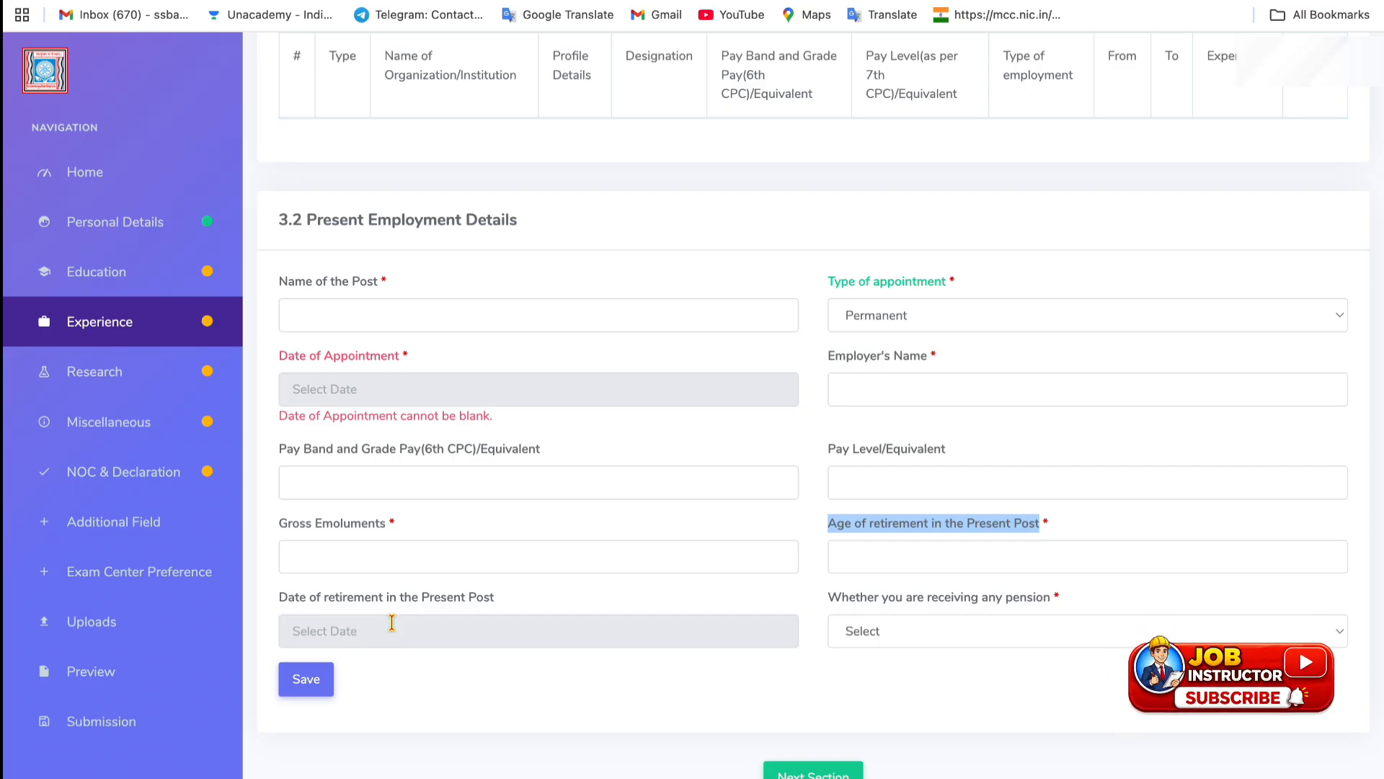
click(872, 636)
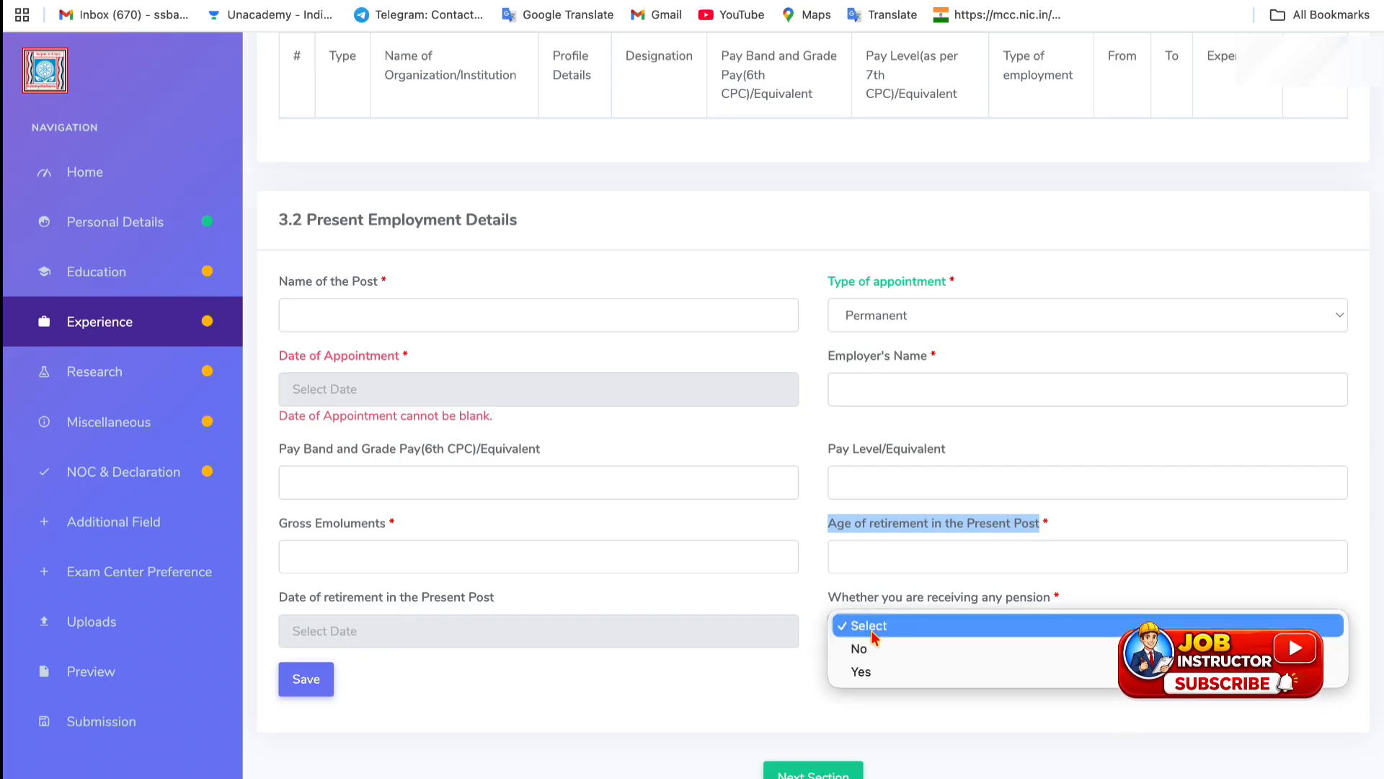
click(712, 670)
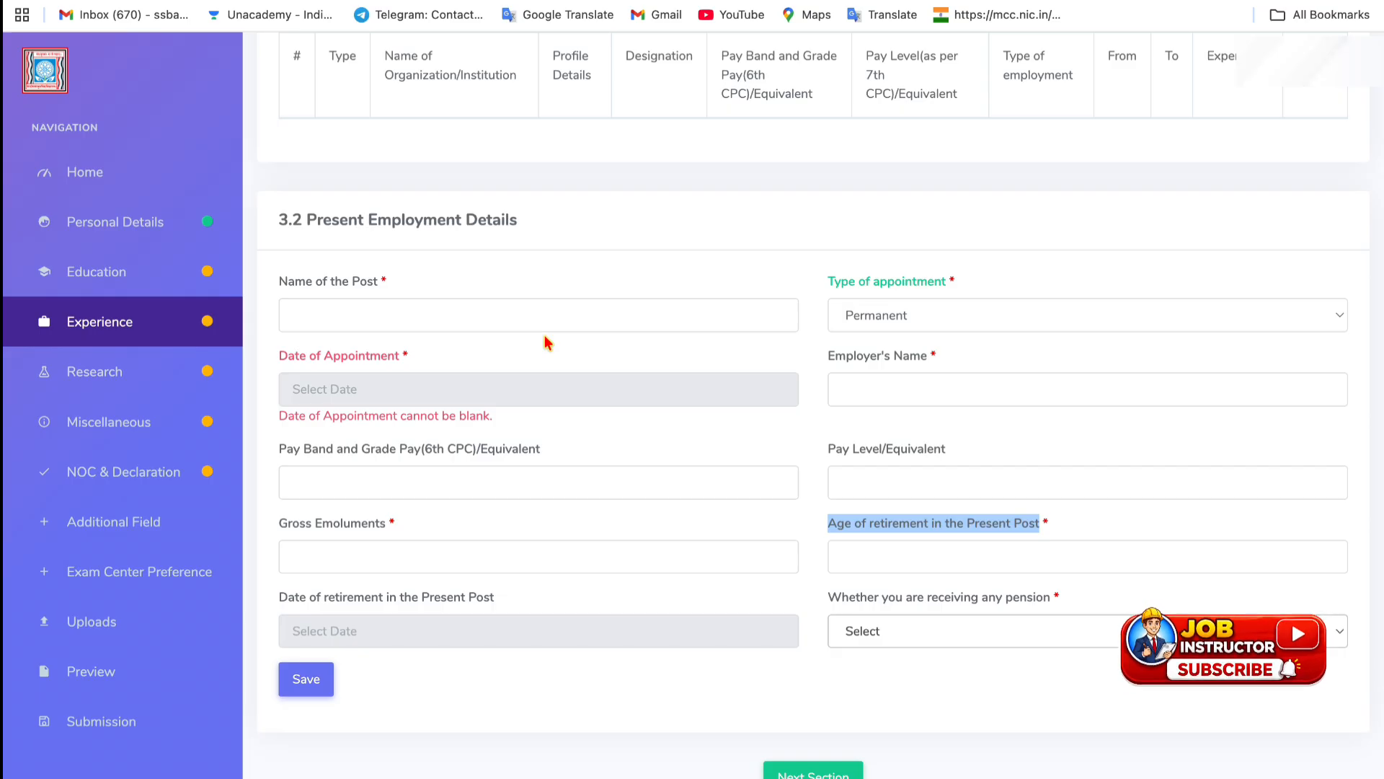
scroll(563, 238, up, 3)
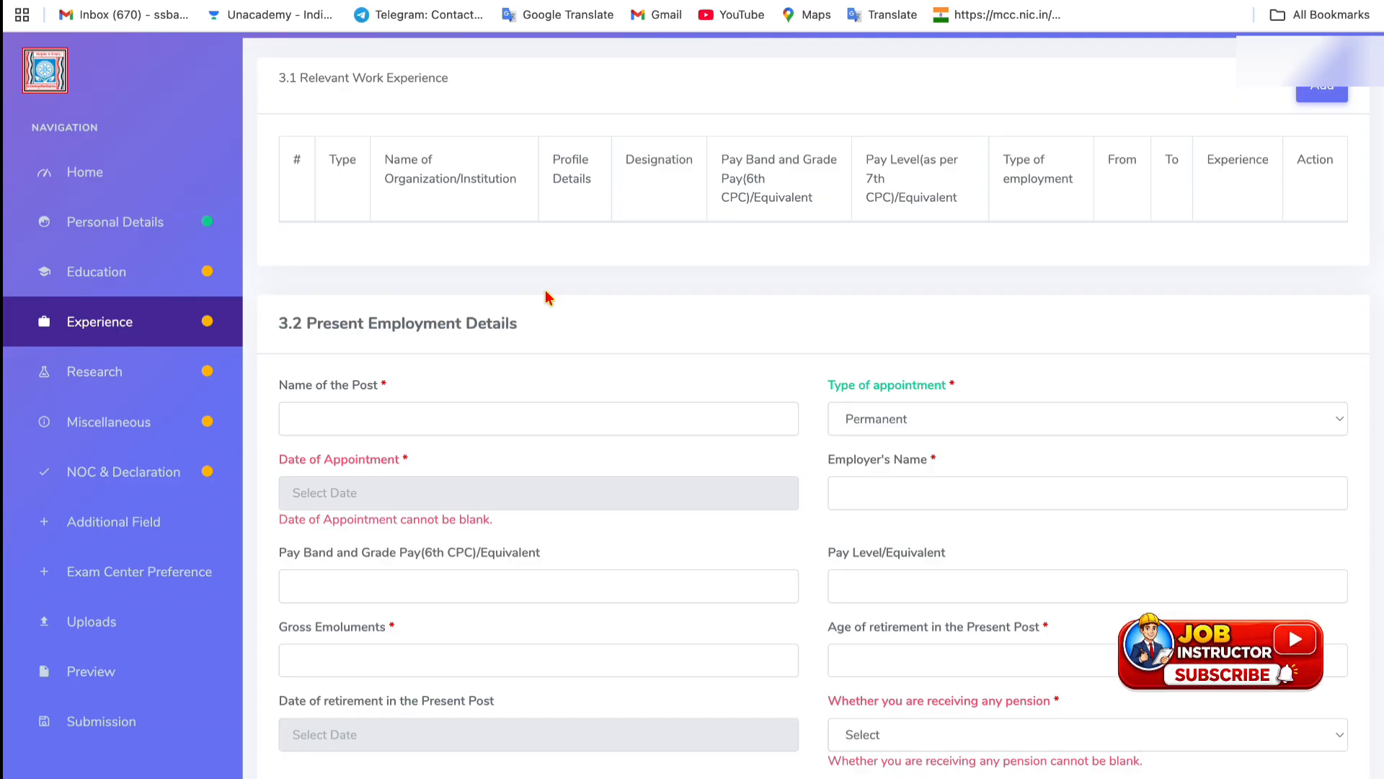
scroll(546, 297, down, 3)
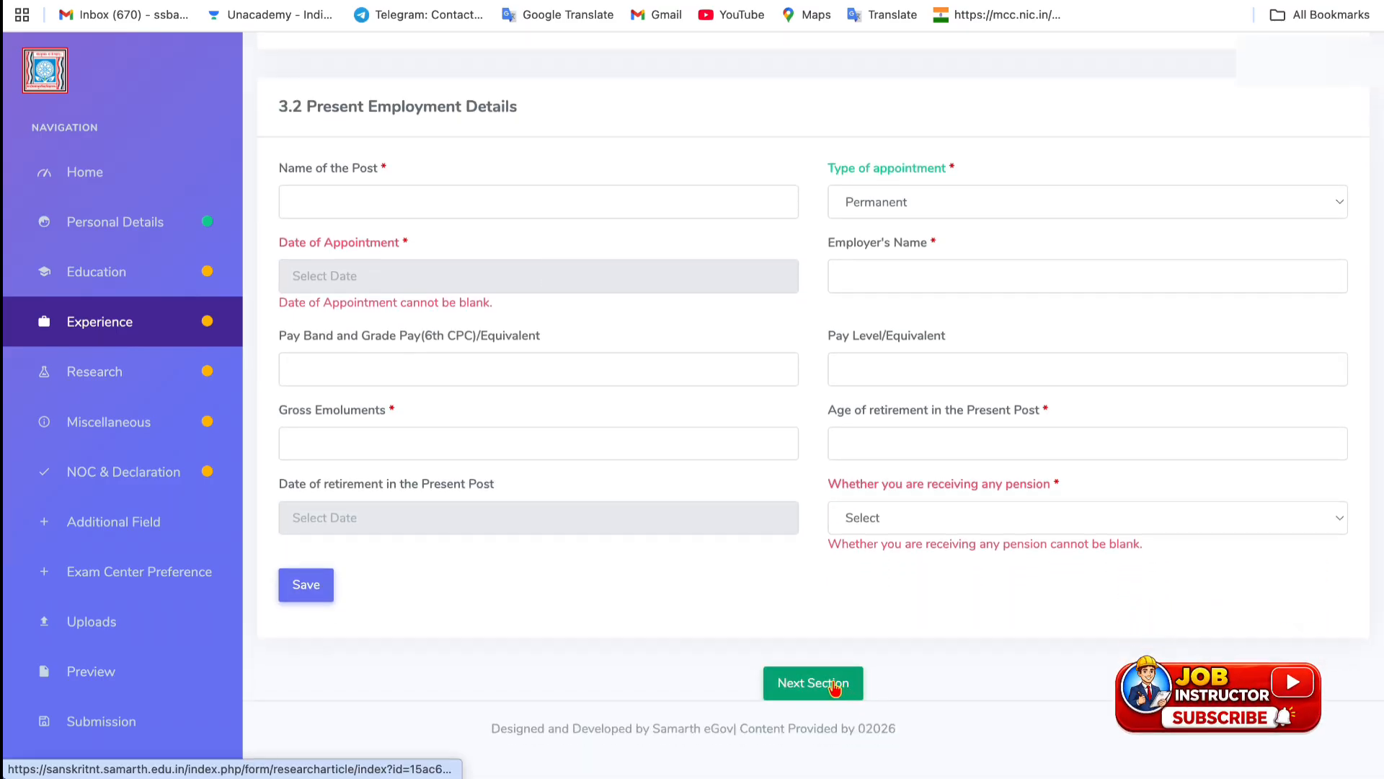
click(835, 687)
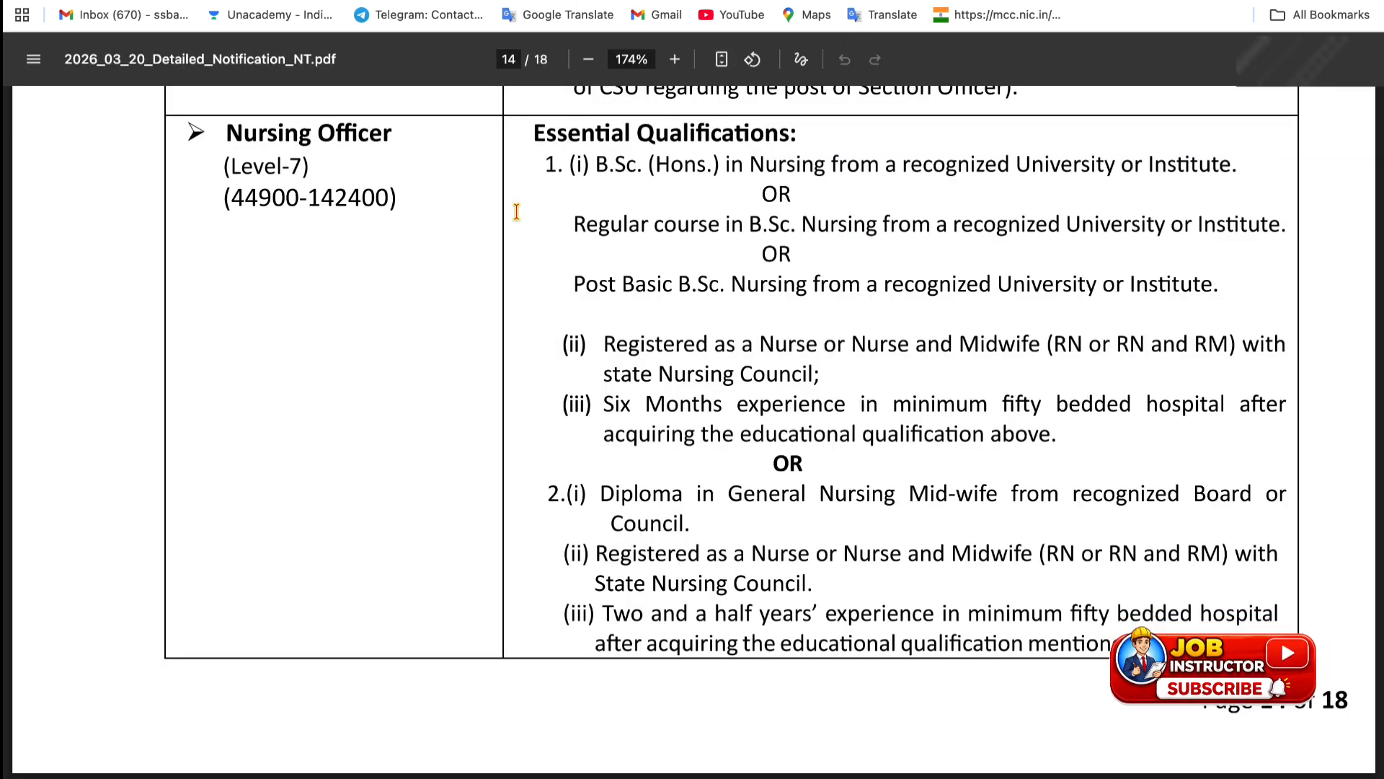
Check the Nursing Officer, Assistant and Guest House Manager qualifications in the notification PDF and return to the Research section.
scroll(516, 211, down, 5)
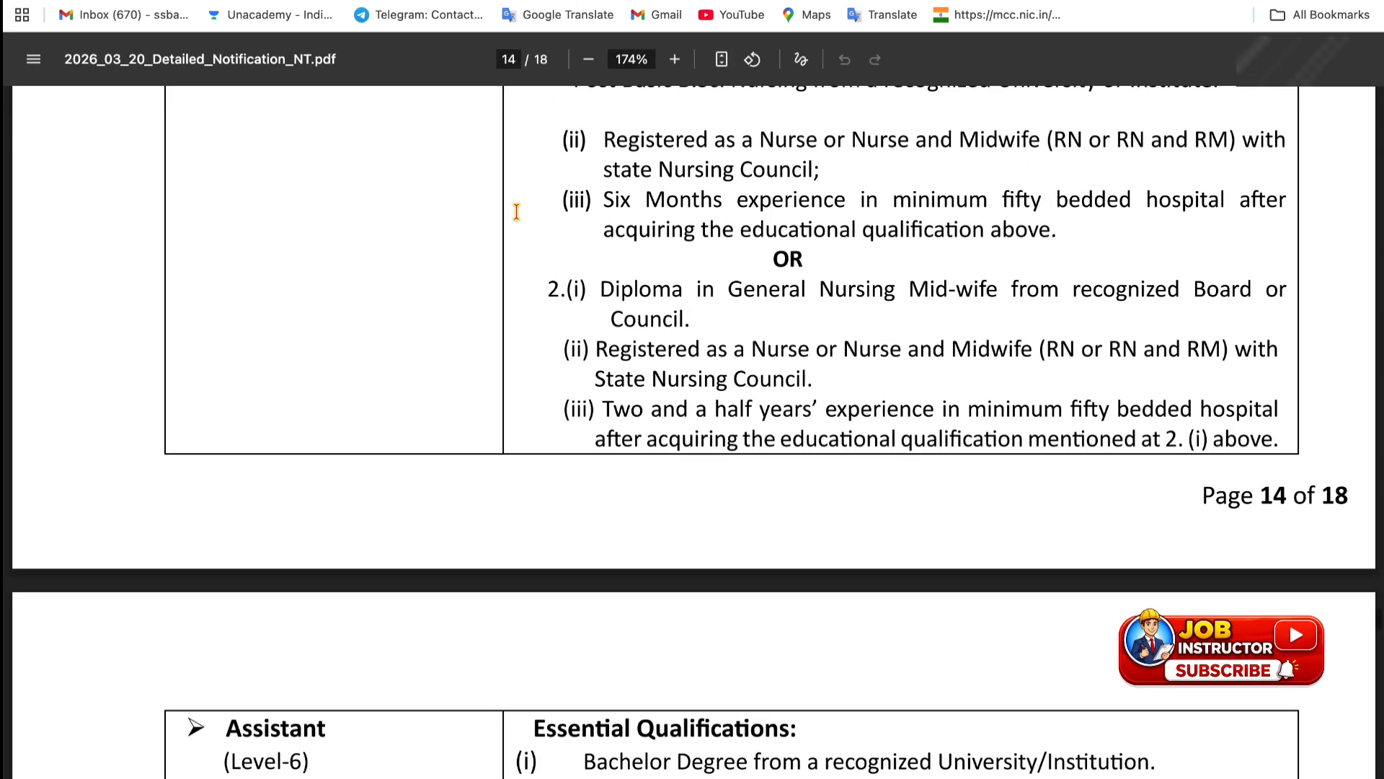
scroll(517, 211, down, 6)
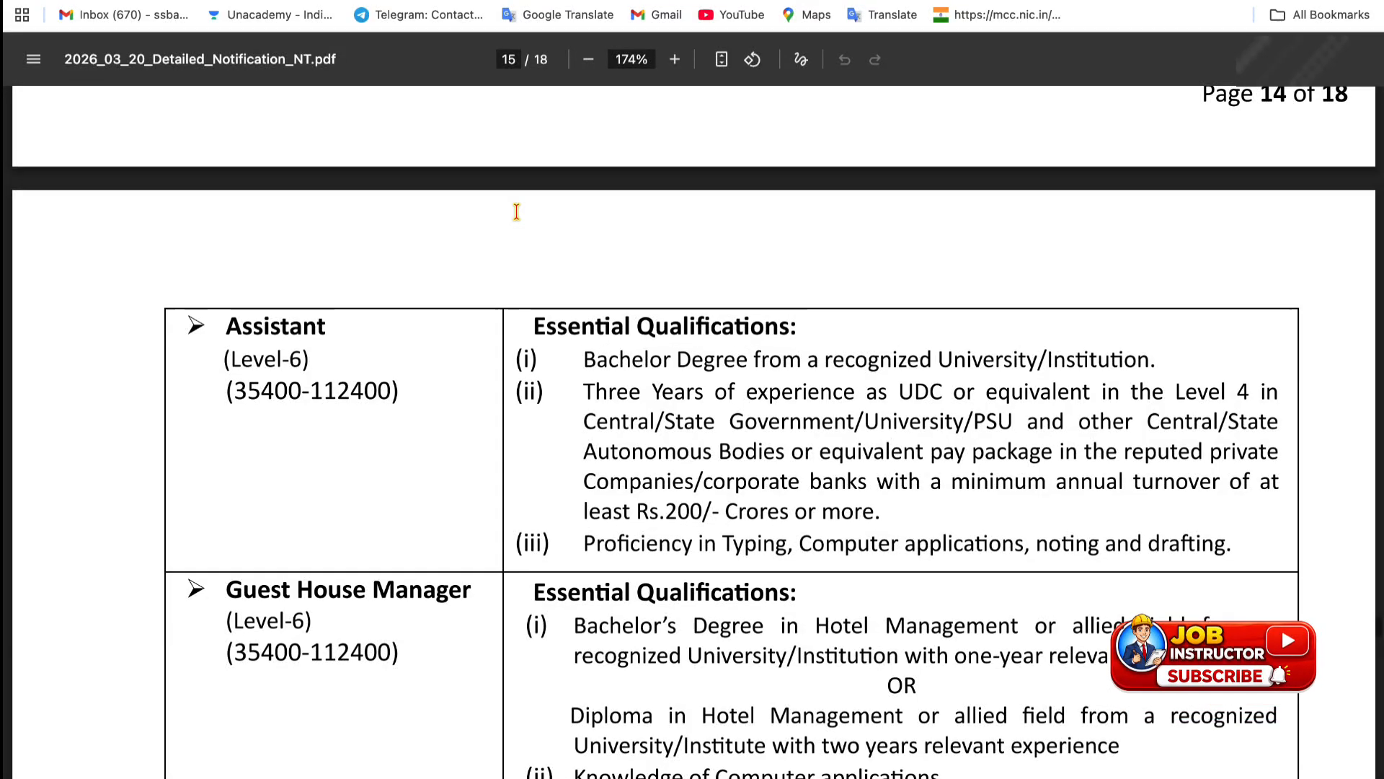
scroll(516, 211, down, 3)
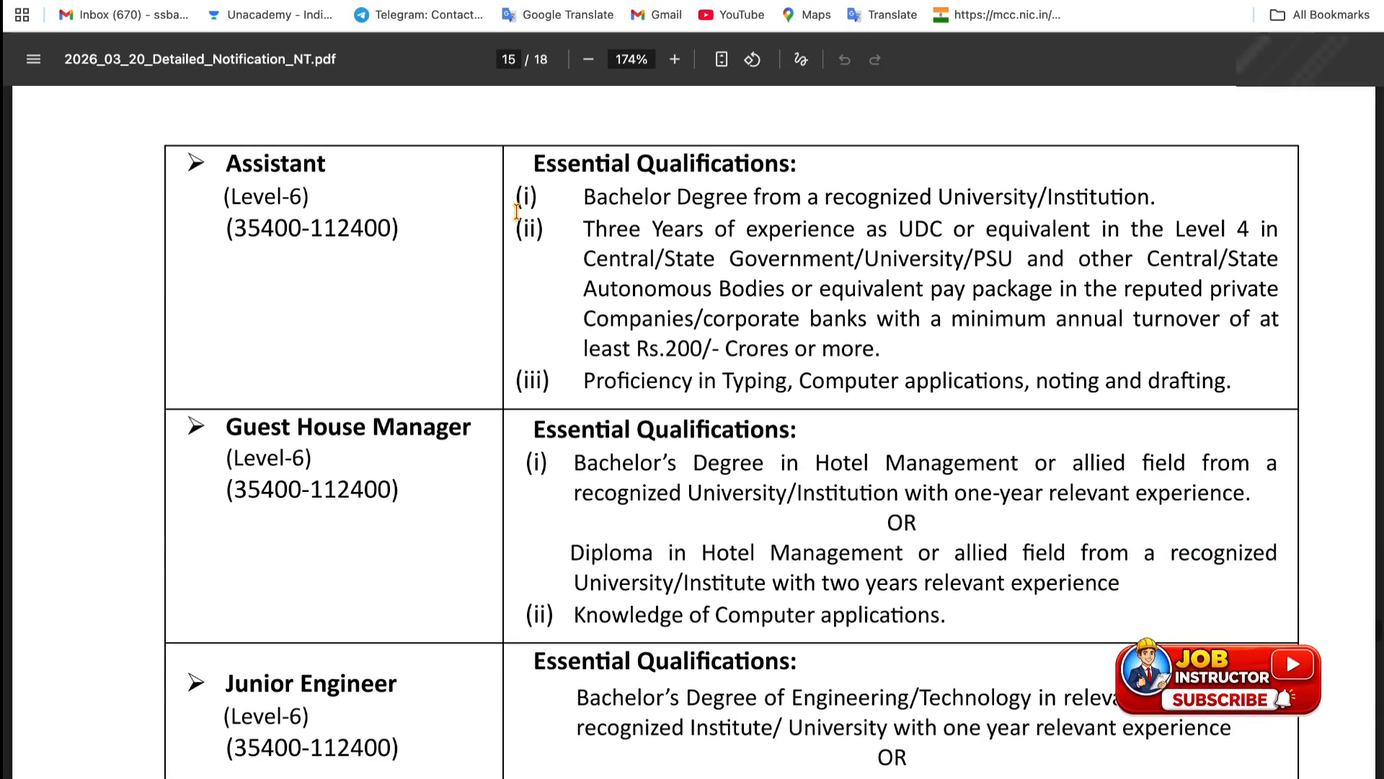
scroll(516, 212, down, 1)
click(484, 2)
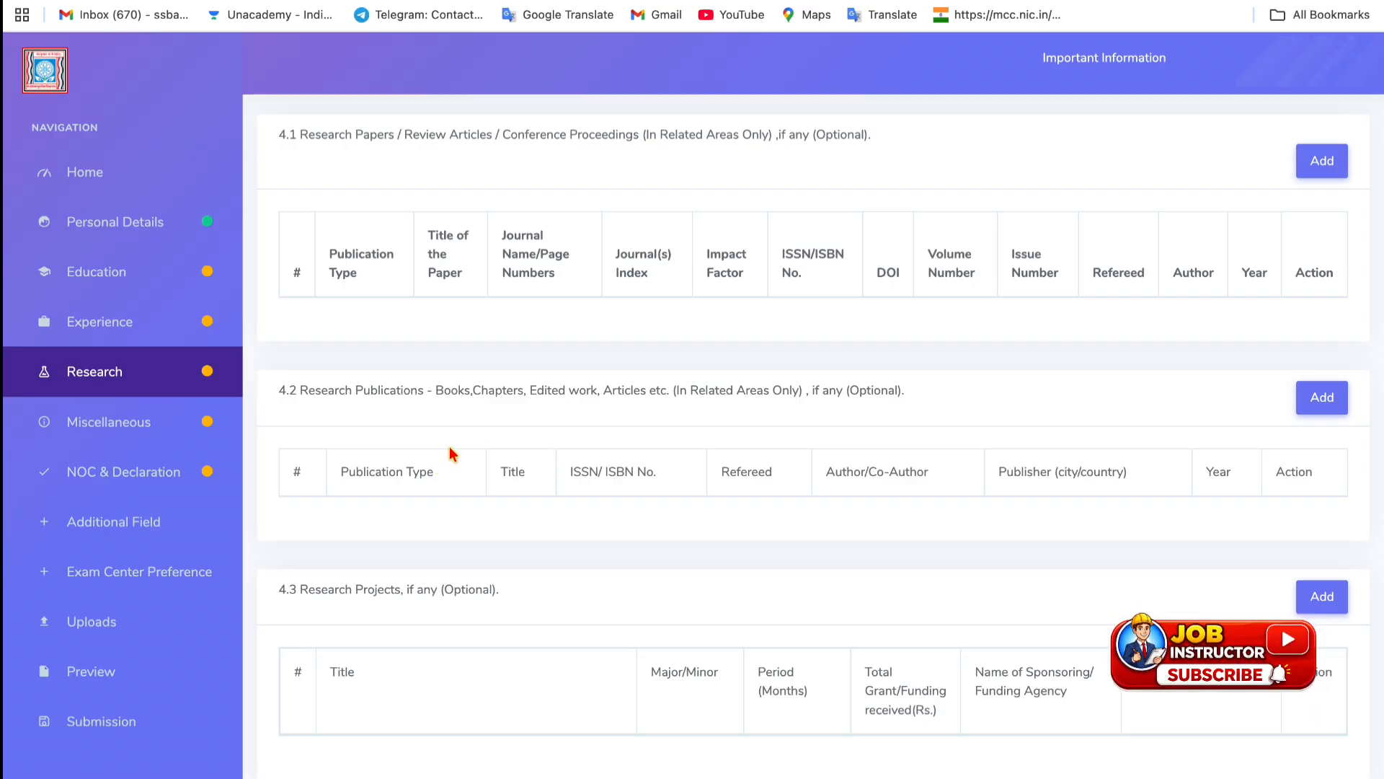
Review the optional research papers, publications and projects sections, and highlight the heading of section 4.1.
scroll(448, 447, down, 3)
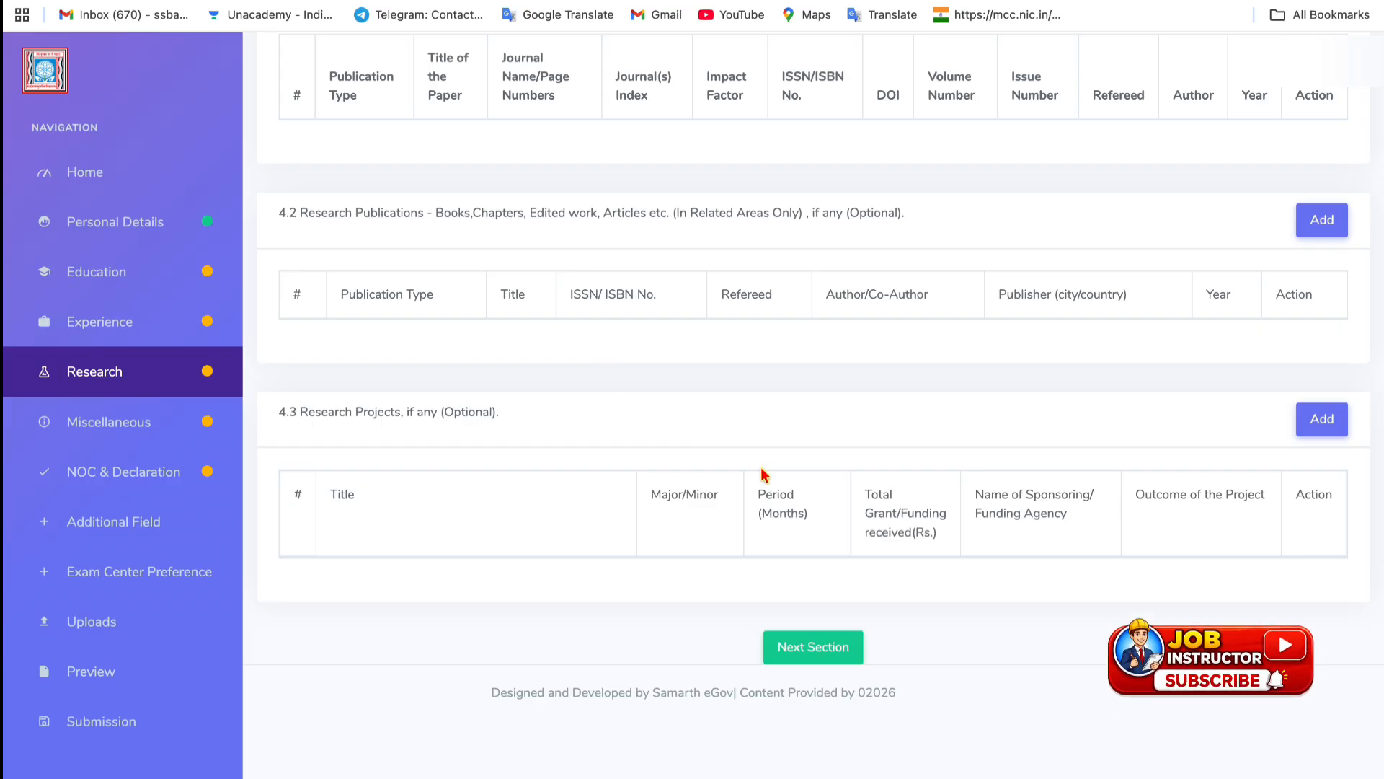
scroll(633, 432, up, 1)
scroll(633, 431, up, 2)
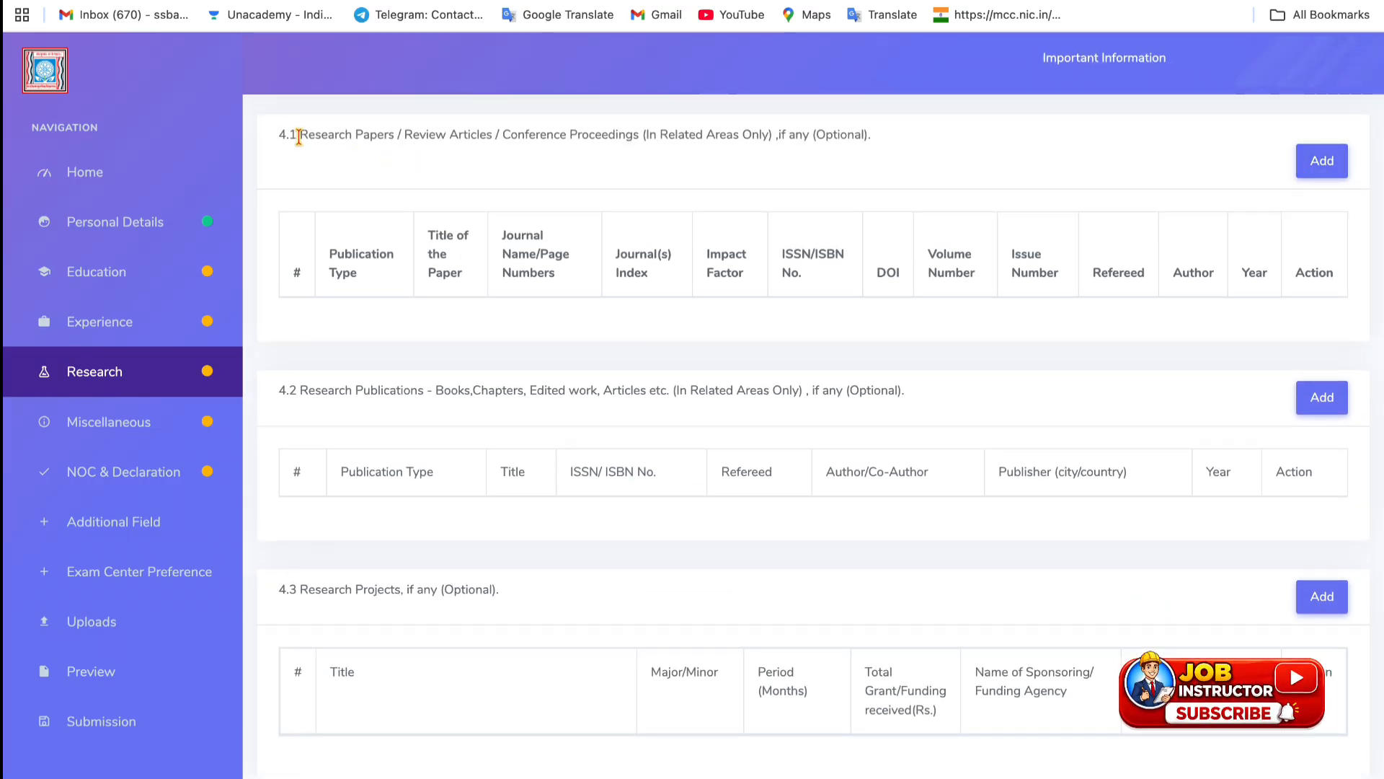
drag(290, 135, 646, 134)
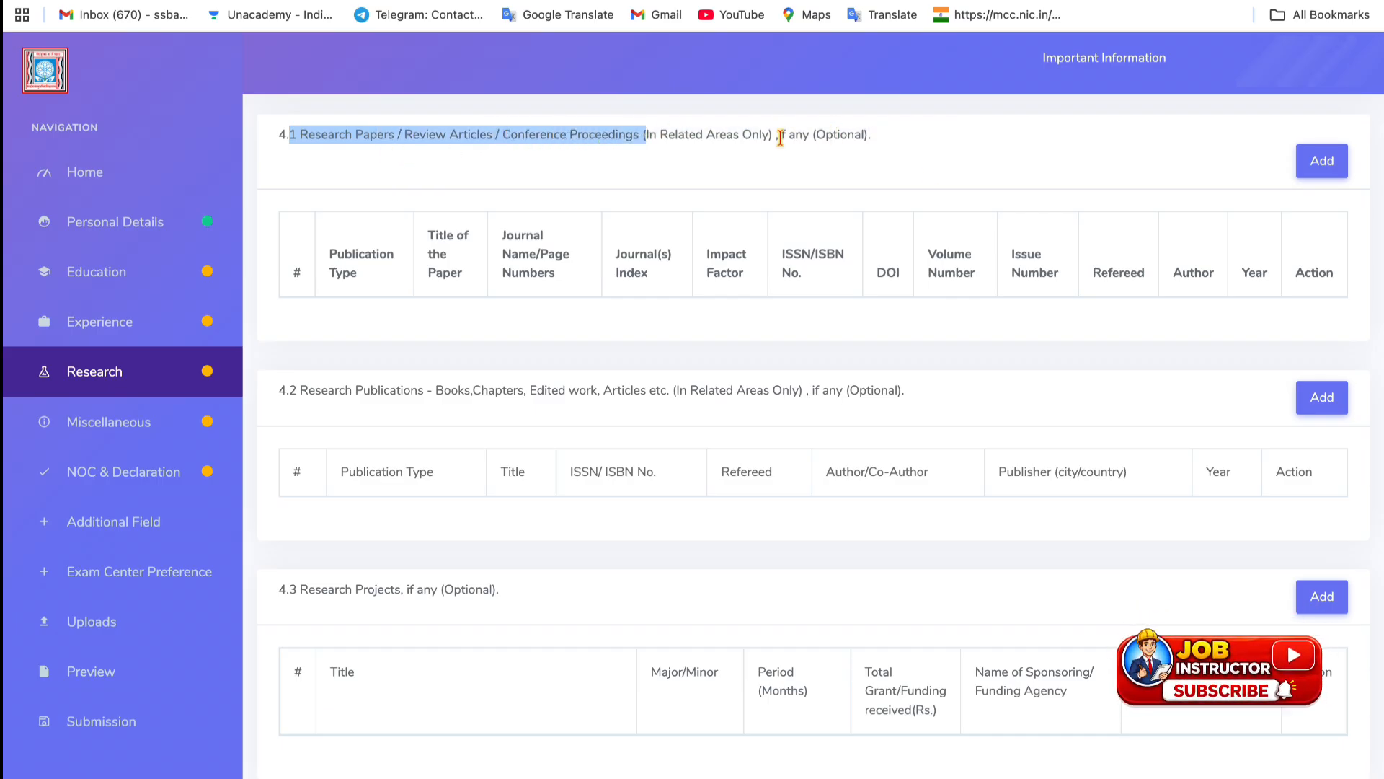
Start a research paper entry with Research Paper / Review Article as publication type and Scopus as journal index.
click(1315, 167)
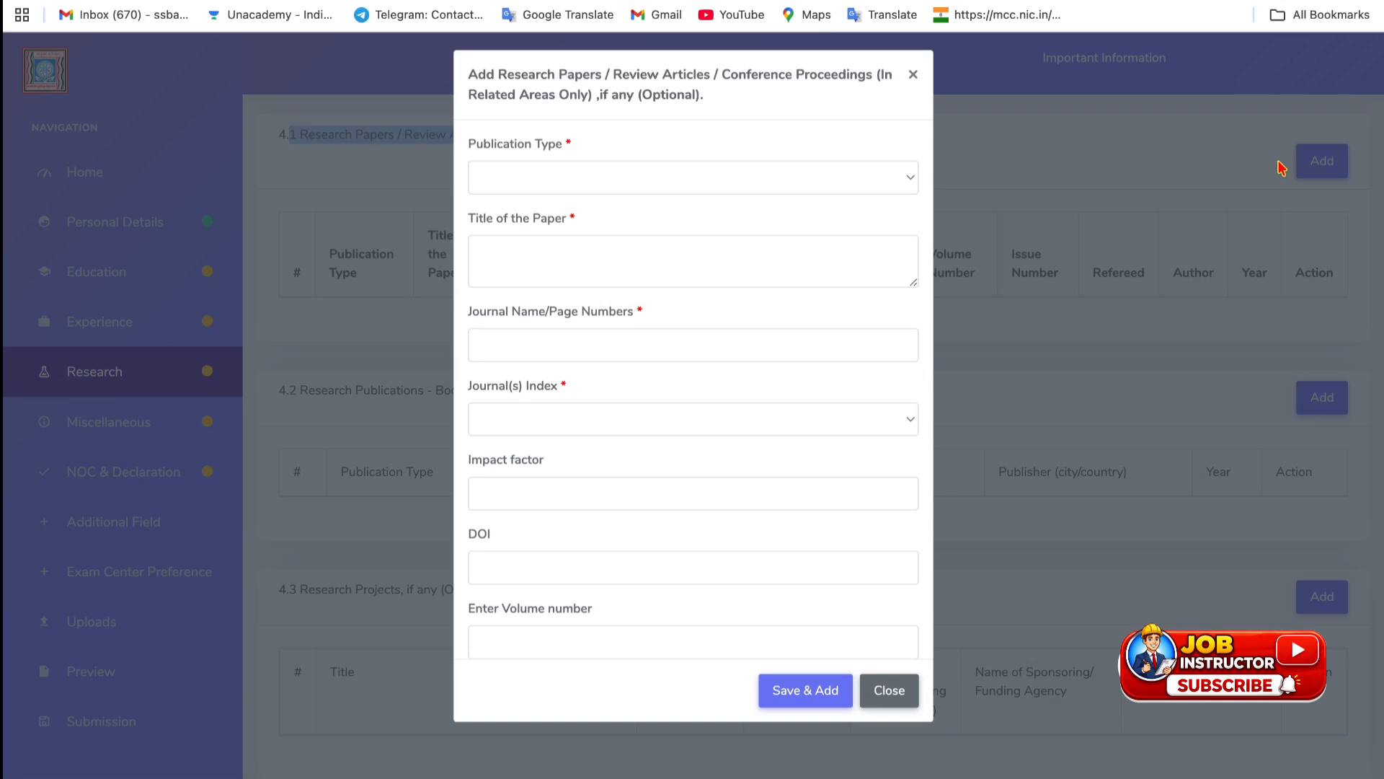
click(552, 189)
click(556, 205)
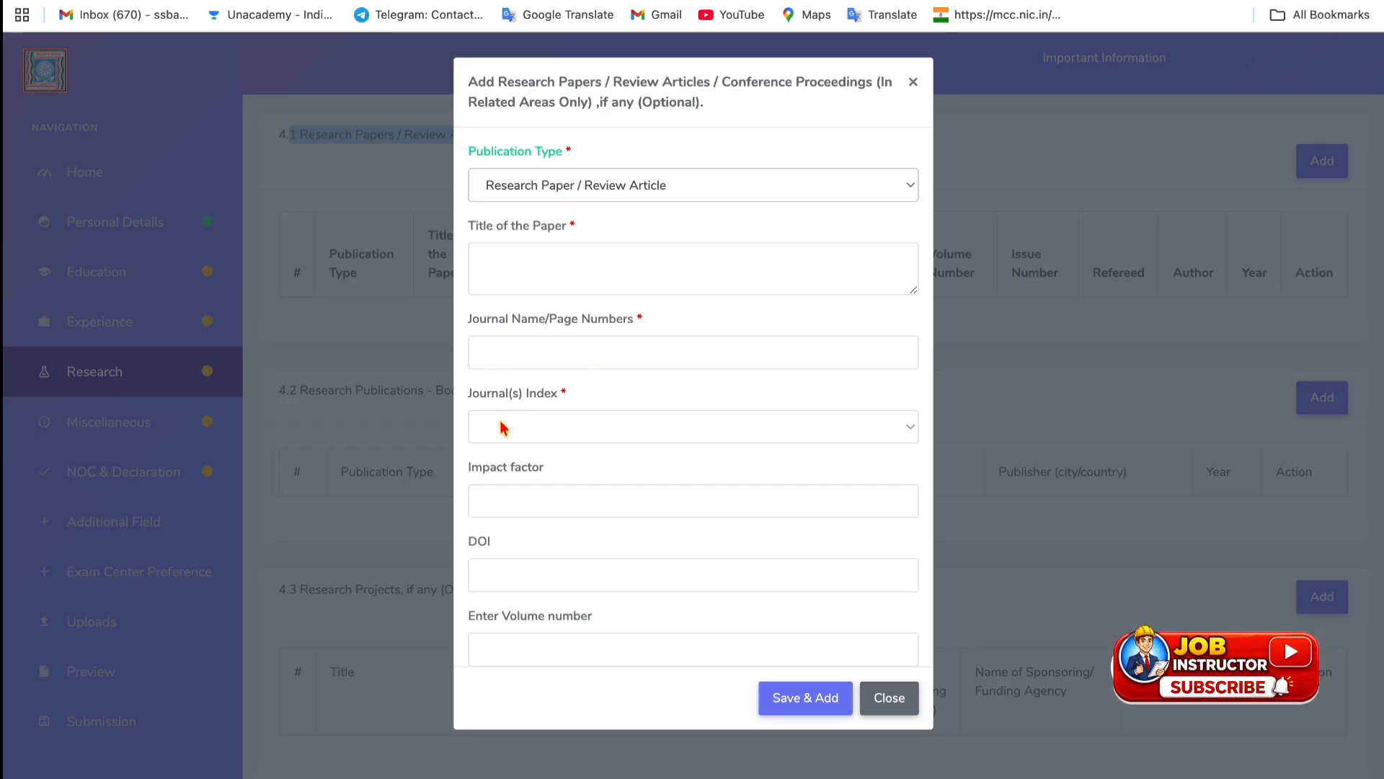
click(530, 433)
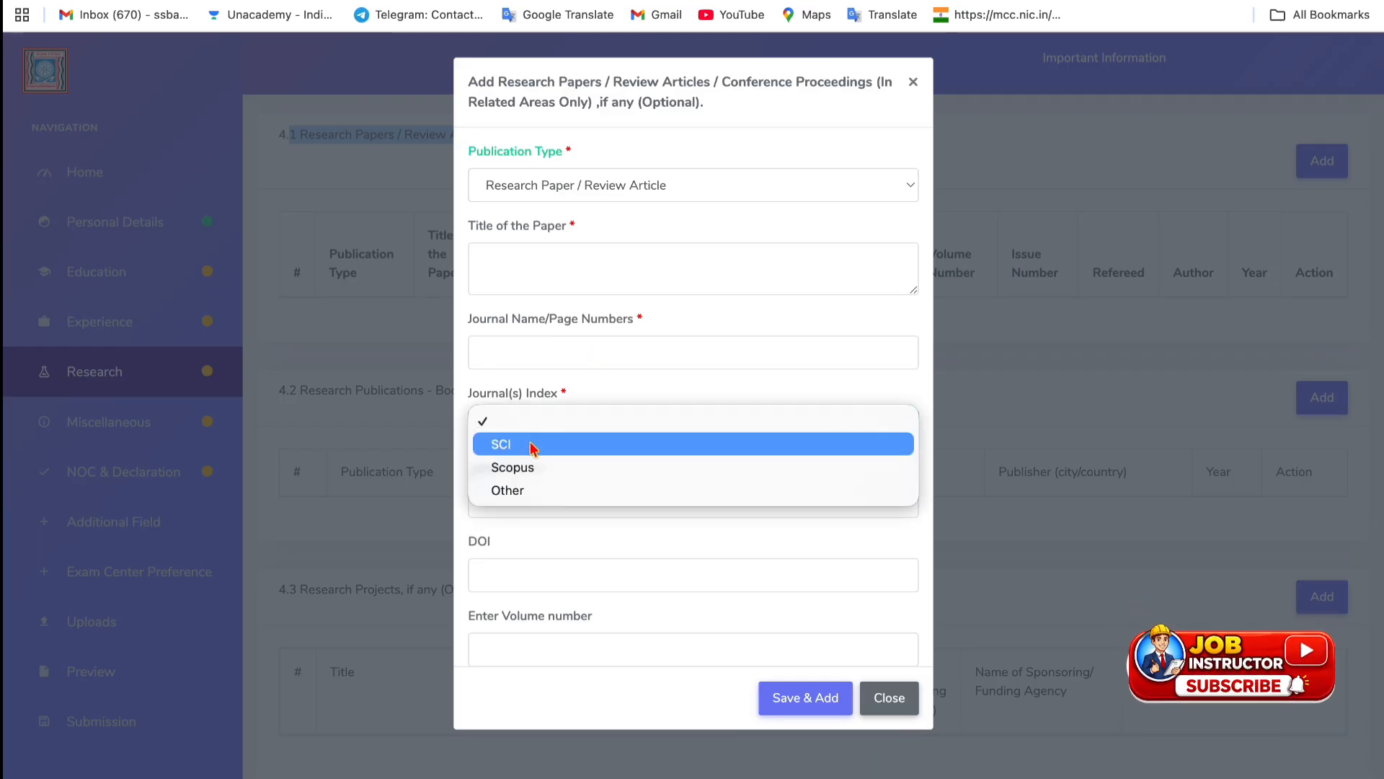
click(500, 469)
Review the remaining fields of the research paper entry down to Year and close it without saving.
scroll(530, 498, down, 2)
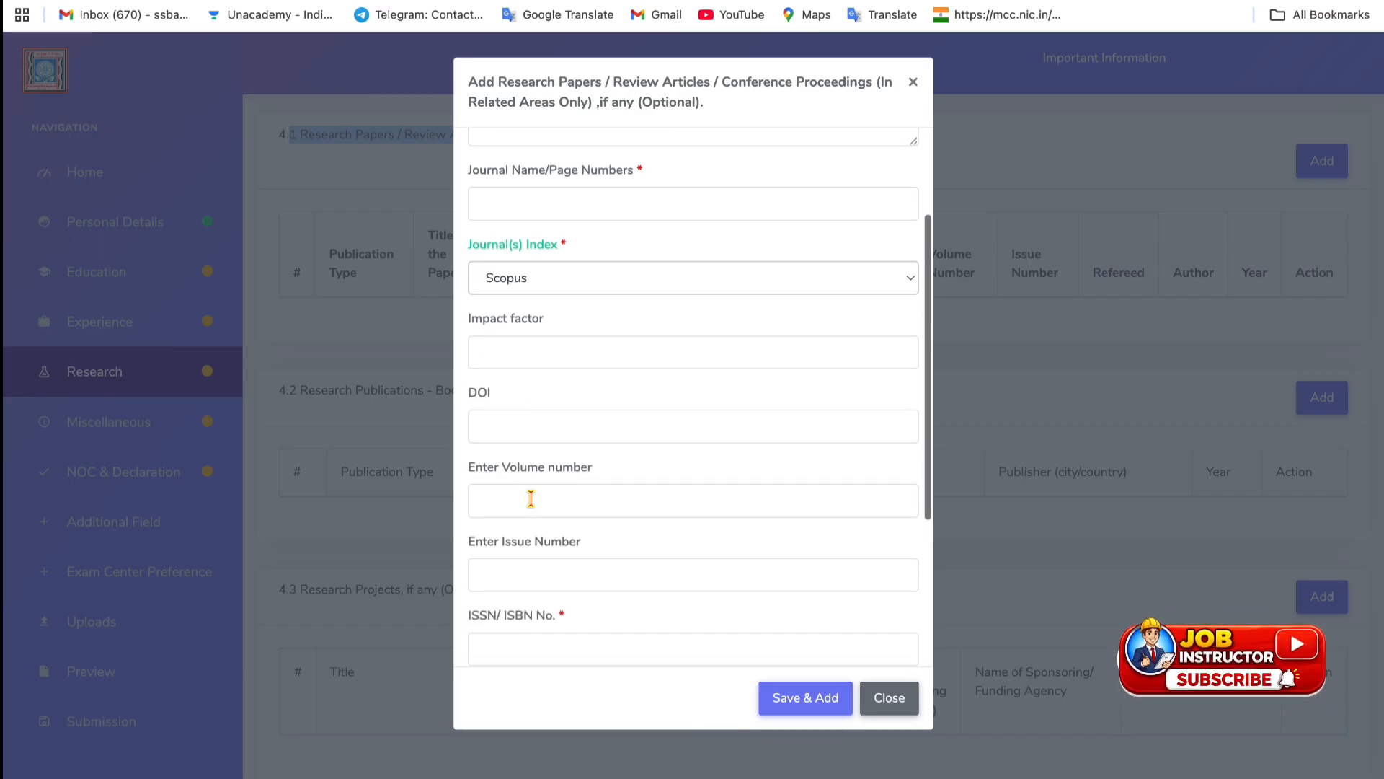
scroll(520, 503, down, 3)
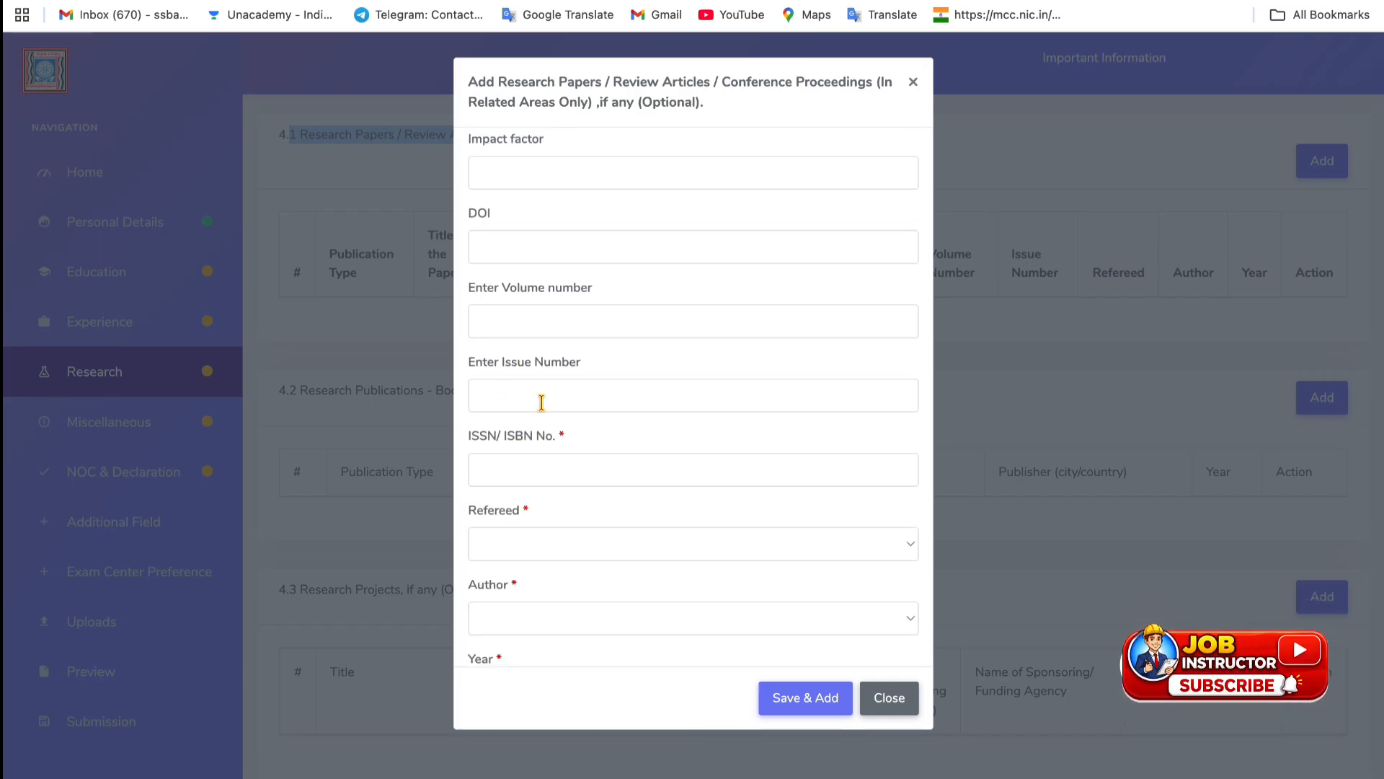
scroll(508, 504, down, 1)
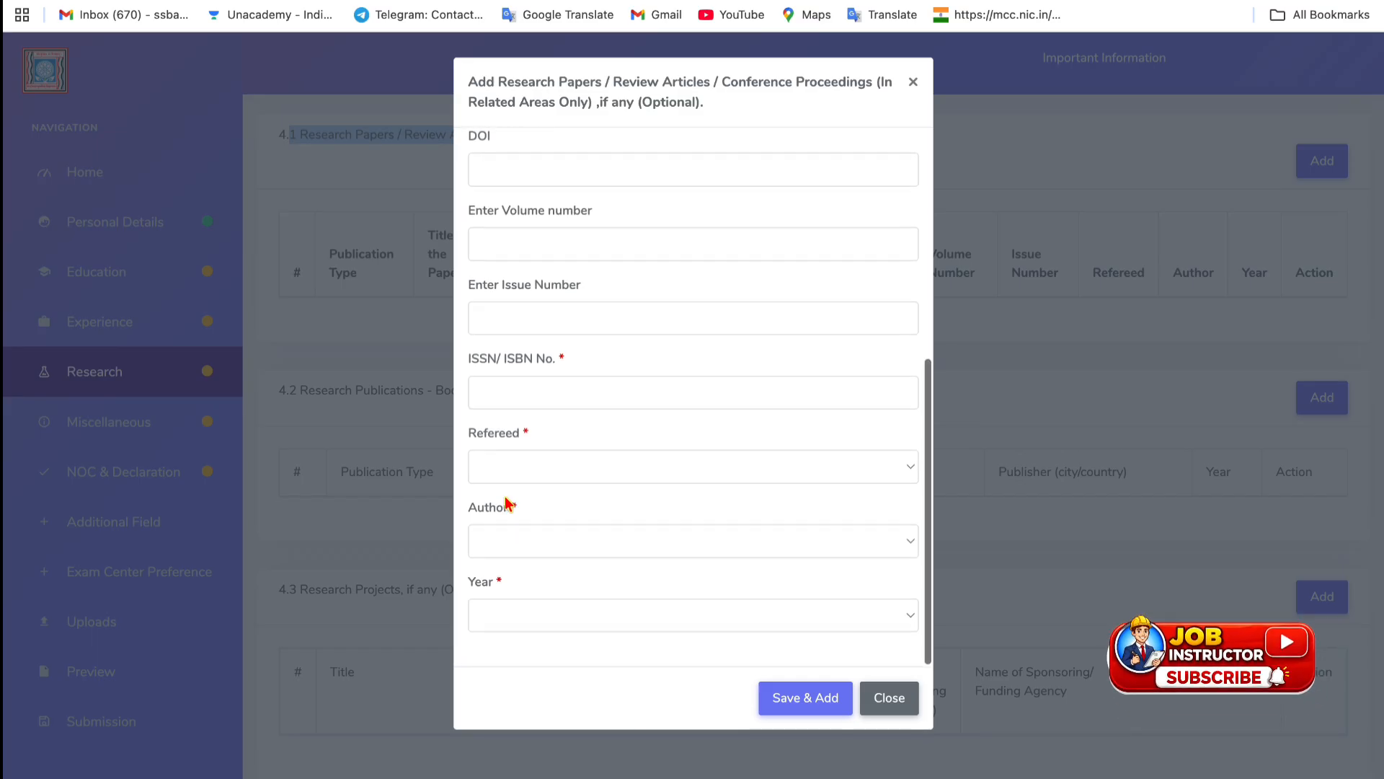
click(888, 699)
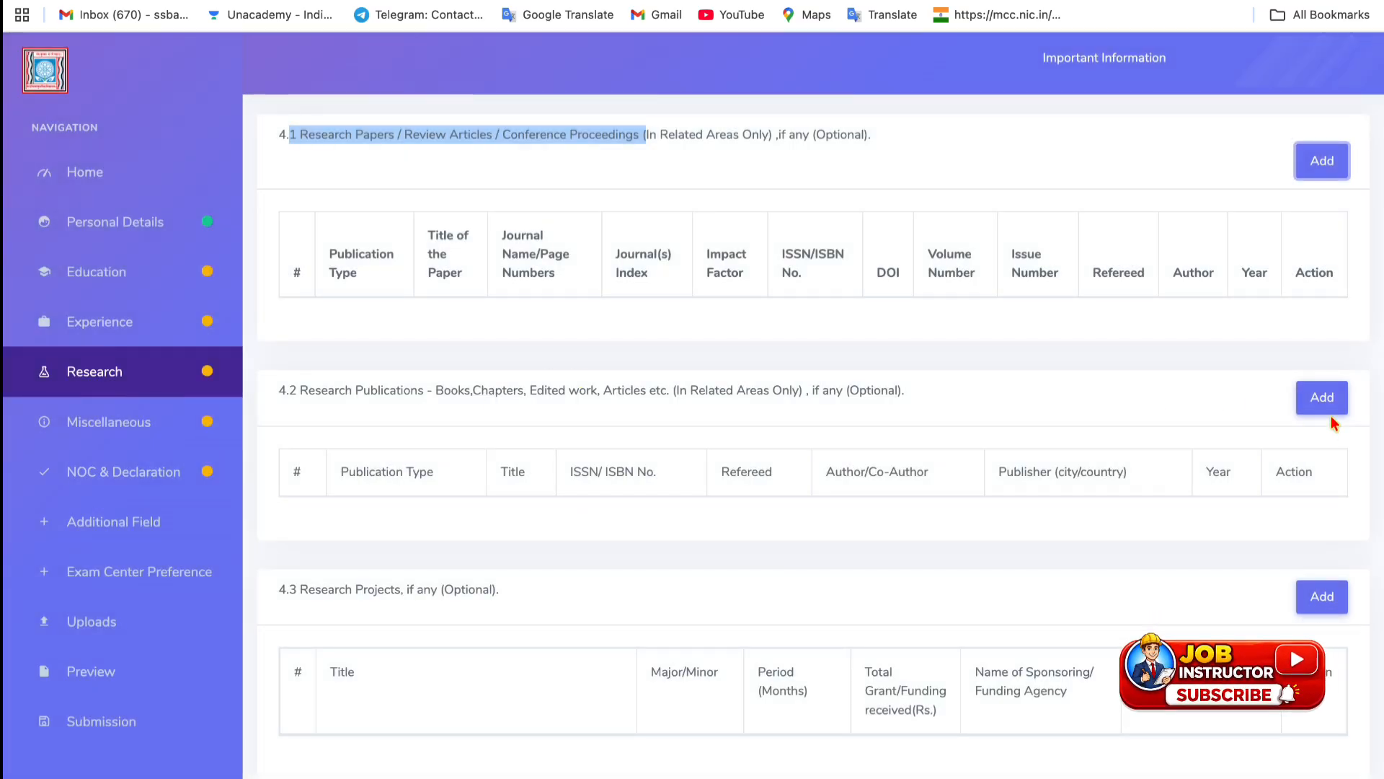
Leave the optional research sections empty and continue to the Miscellaneous section.
scroll(656, 532, down, 3)
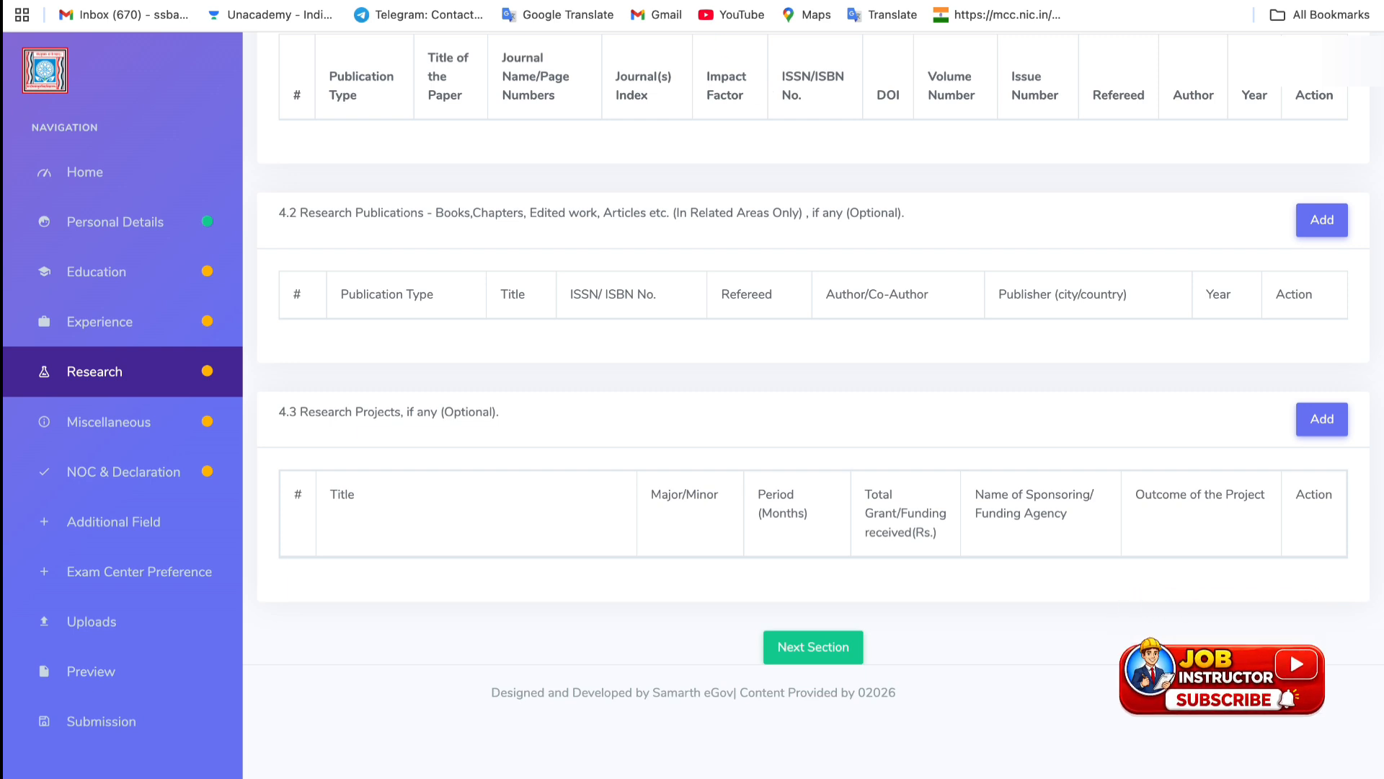
key(ctrl+Tab)
key(ctrl+shift+Tab)
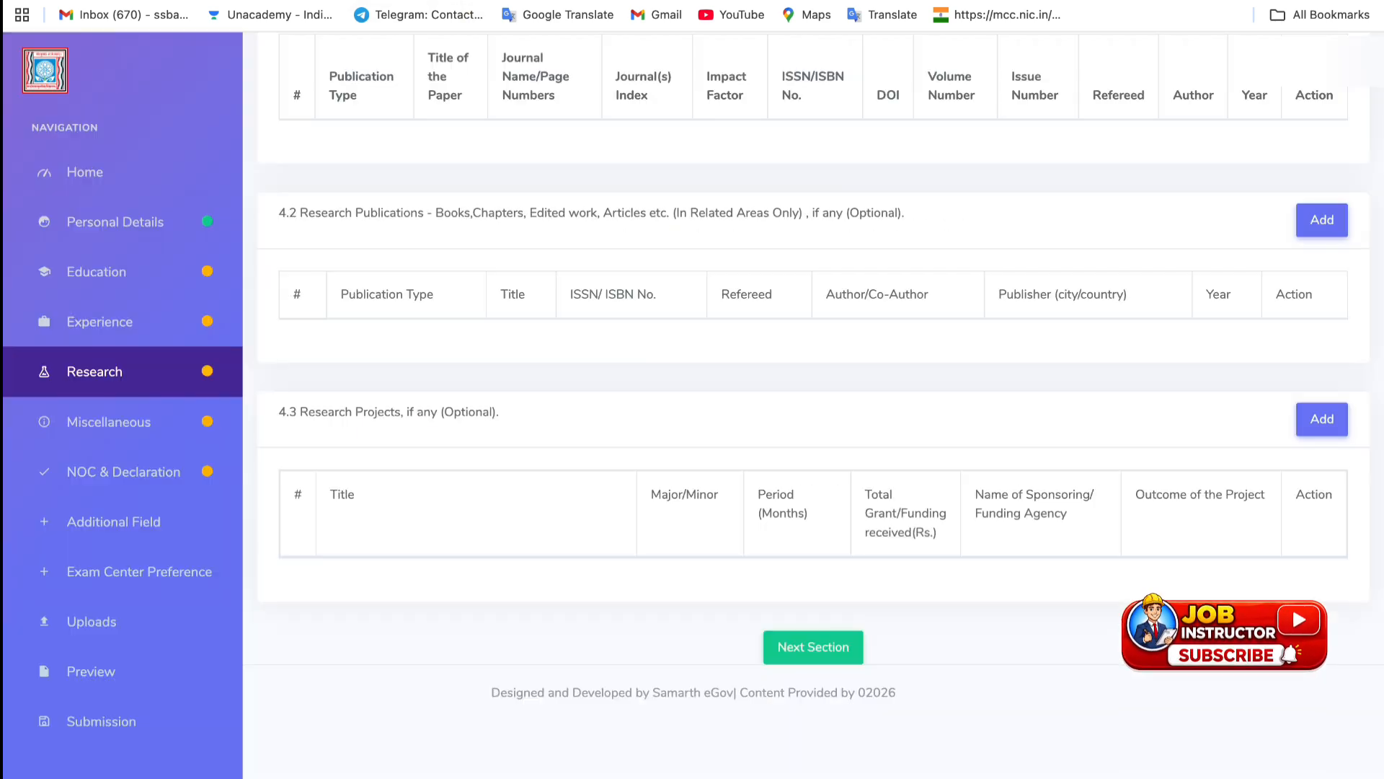
click(787, 646)
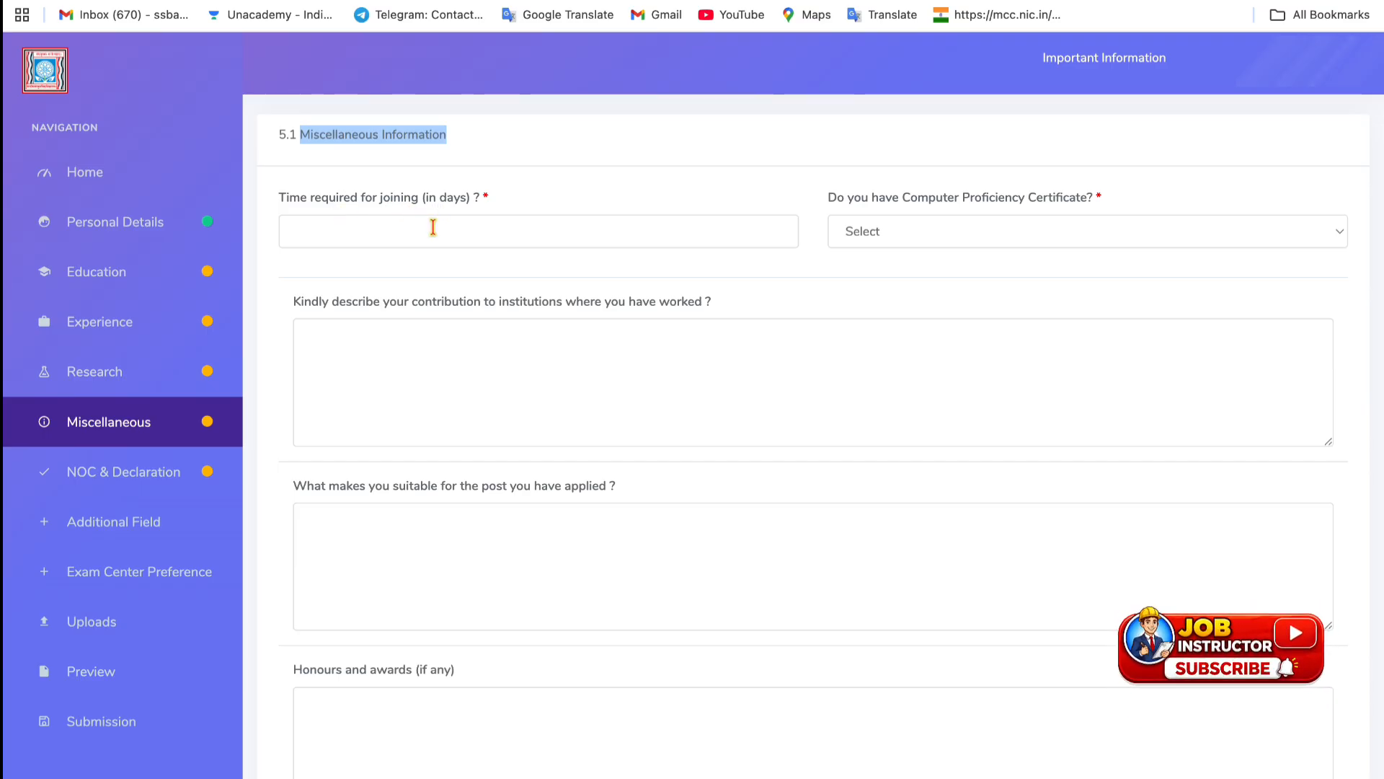
Answer the Computer Proficiency Certificate question, trying Yes before choosing No, and activate the field describing contributions to institutions.
click(875, 232)
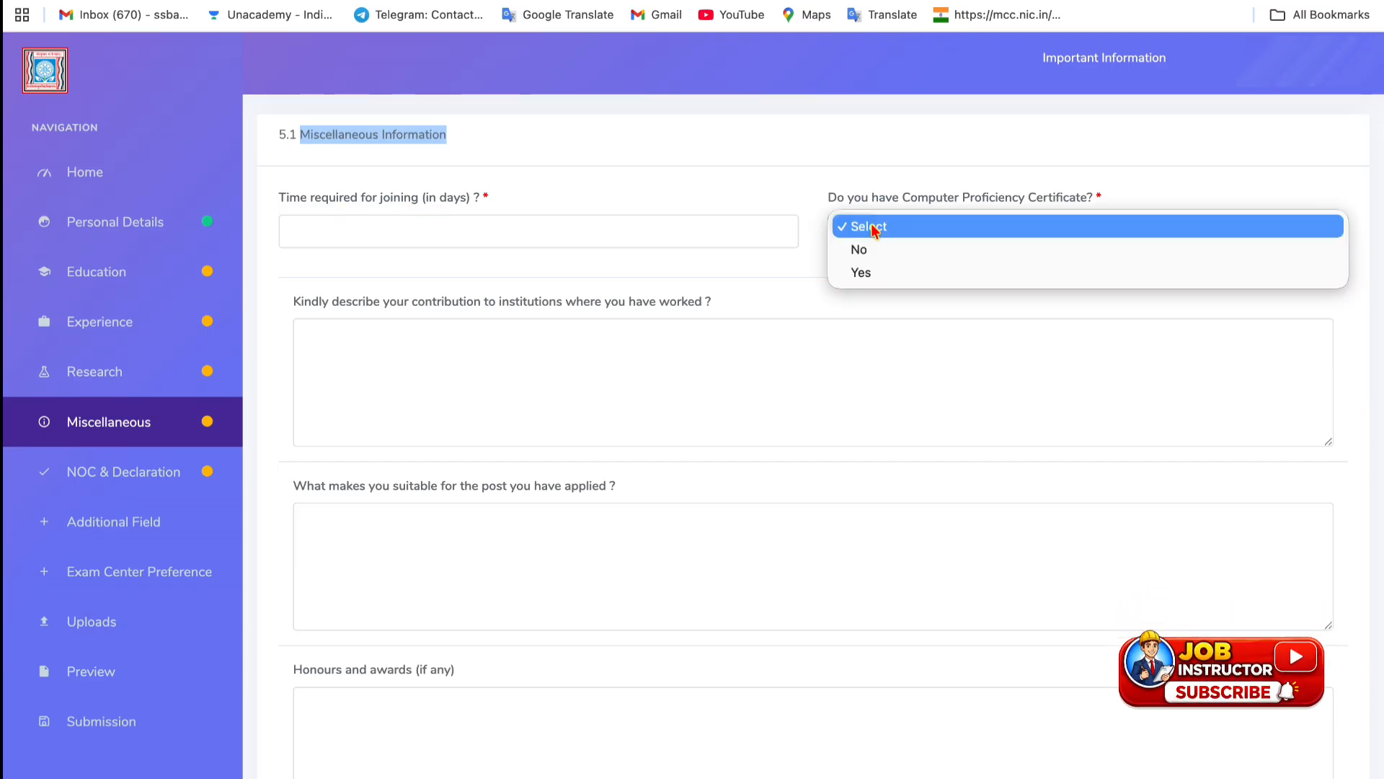
click(872, 271)
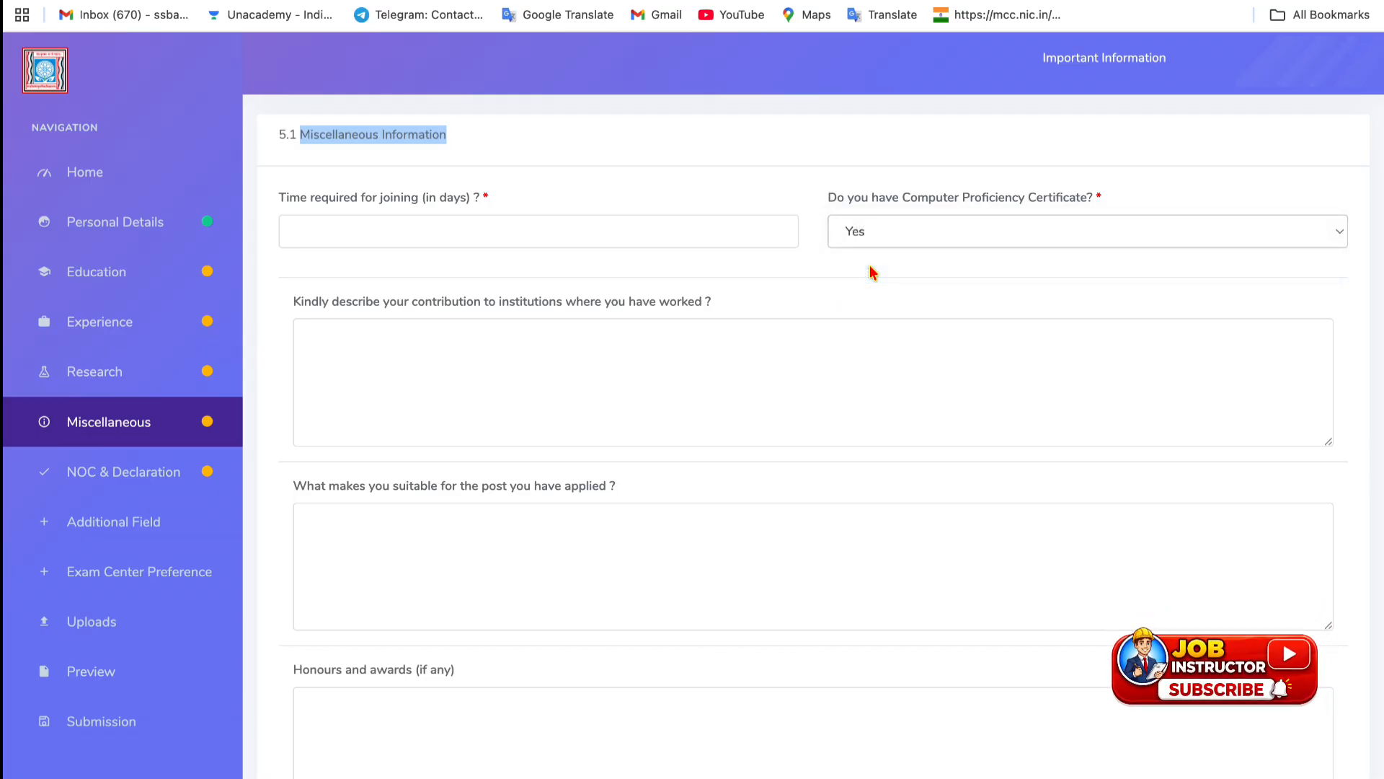
click(975, 238)
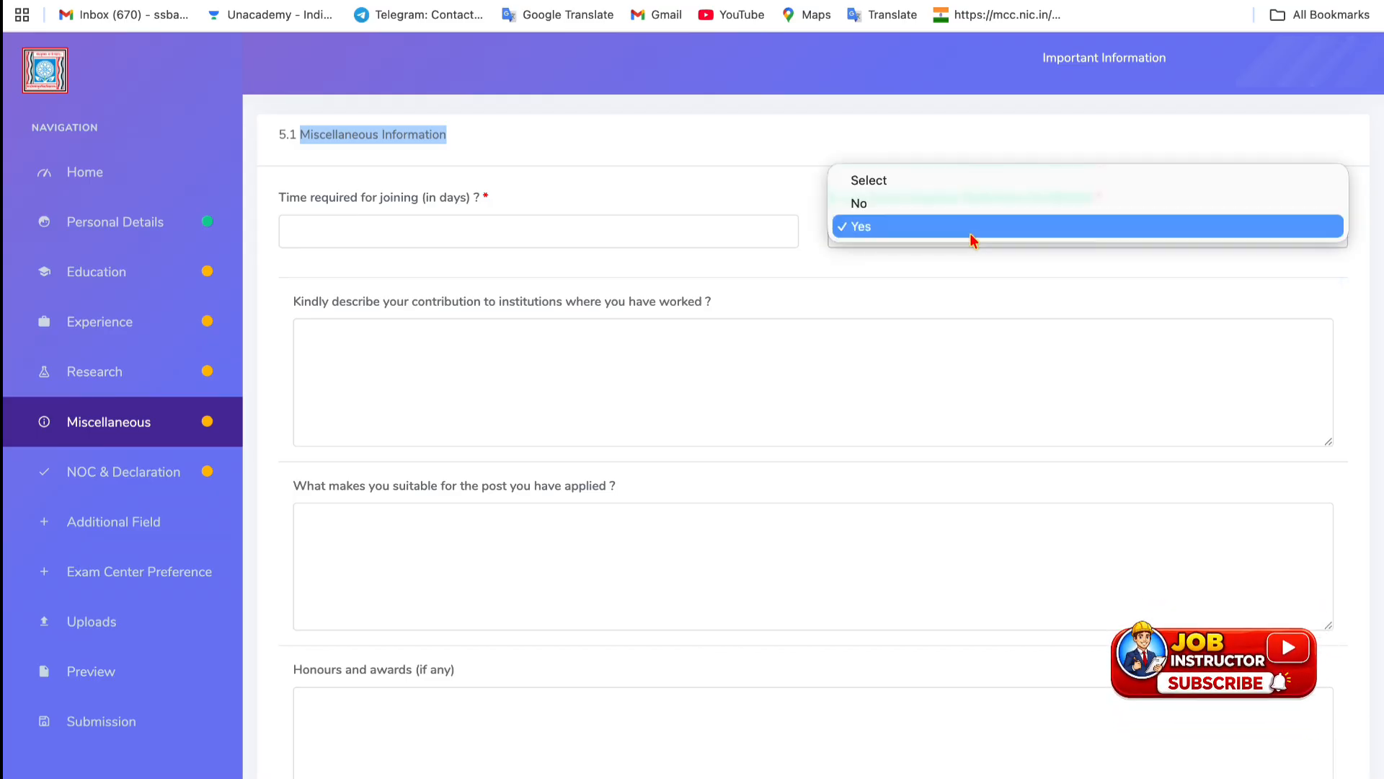
click(930, 207)
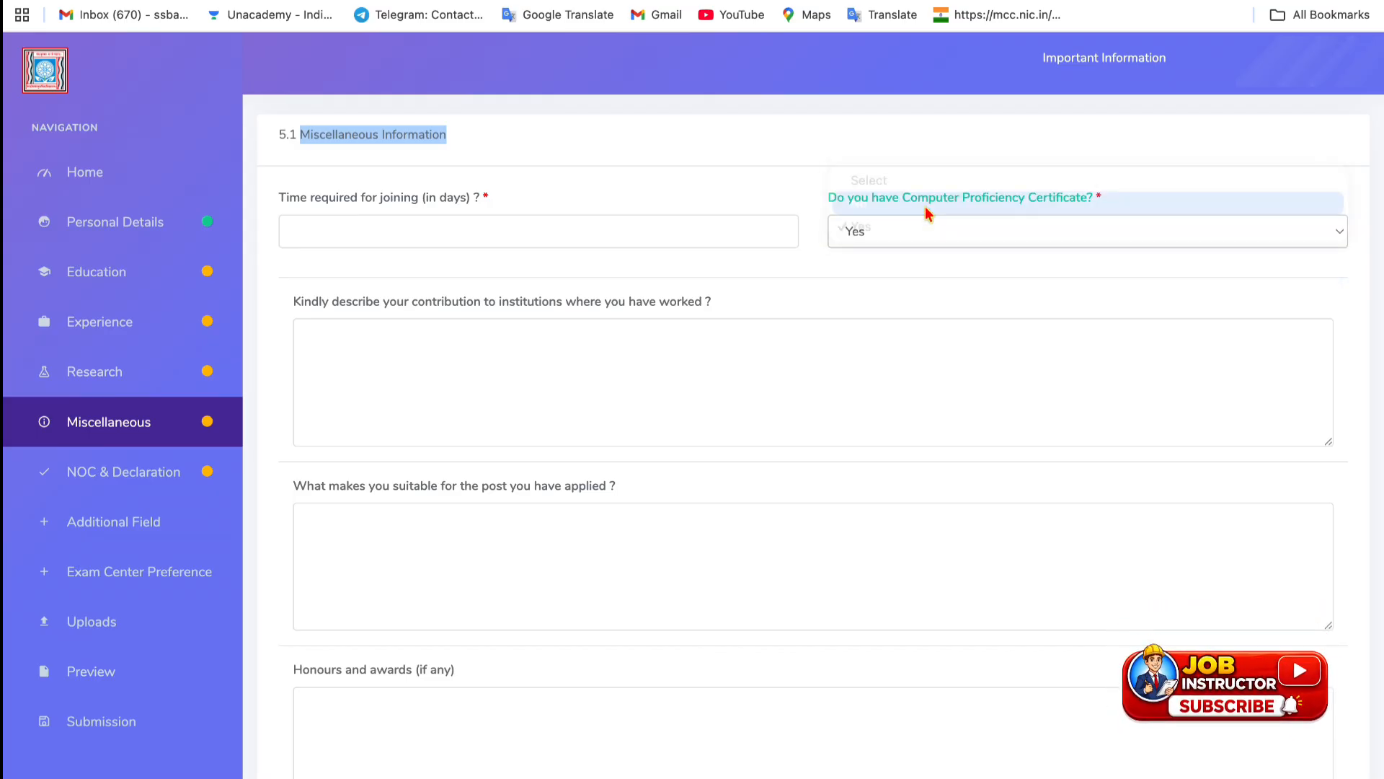
click(297, 303)
click(423, 308)
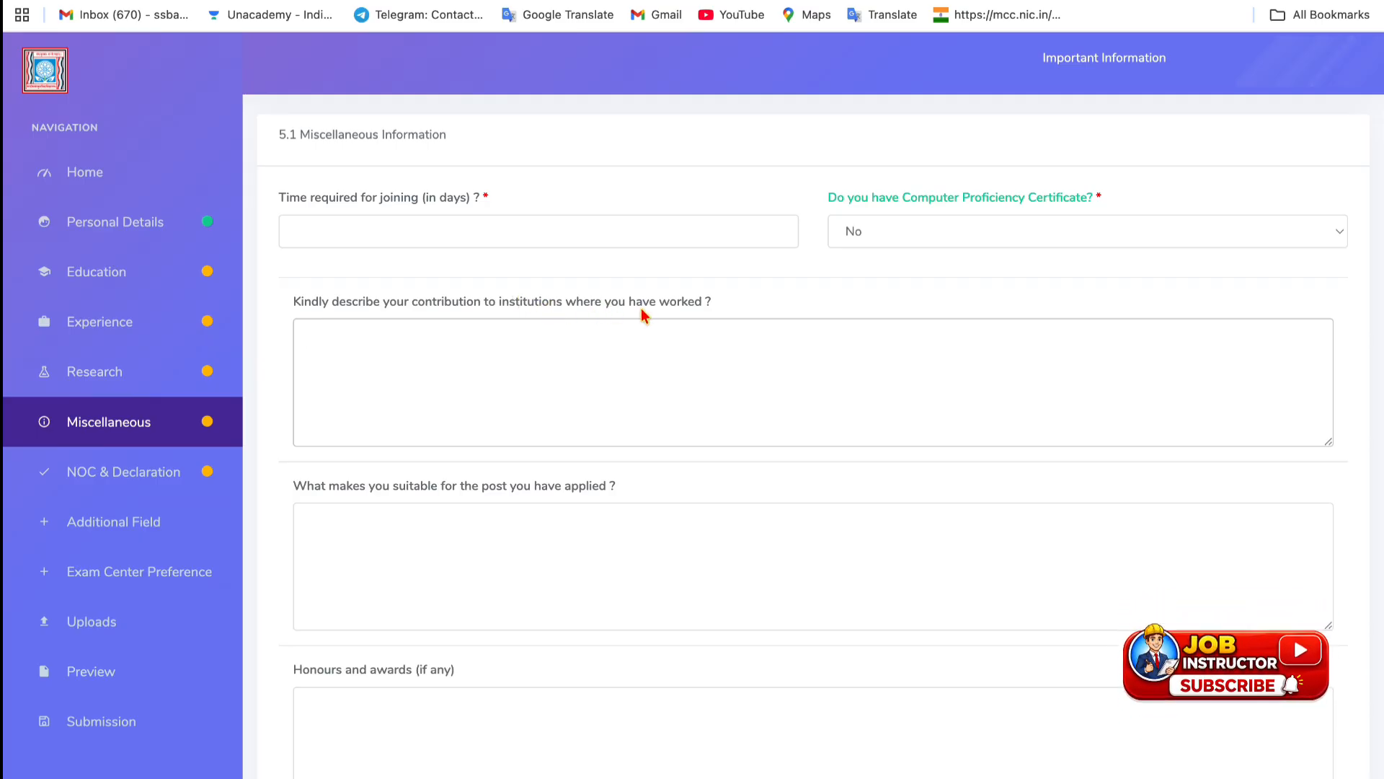
Answer No to the disclosures on unfair means in examinations and administrative malpractice, briefly trying Yes for the first one.
scroll(402, 411, down, 2)
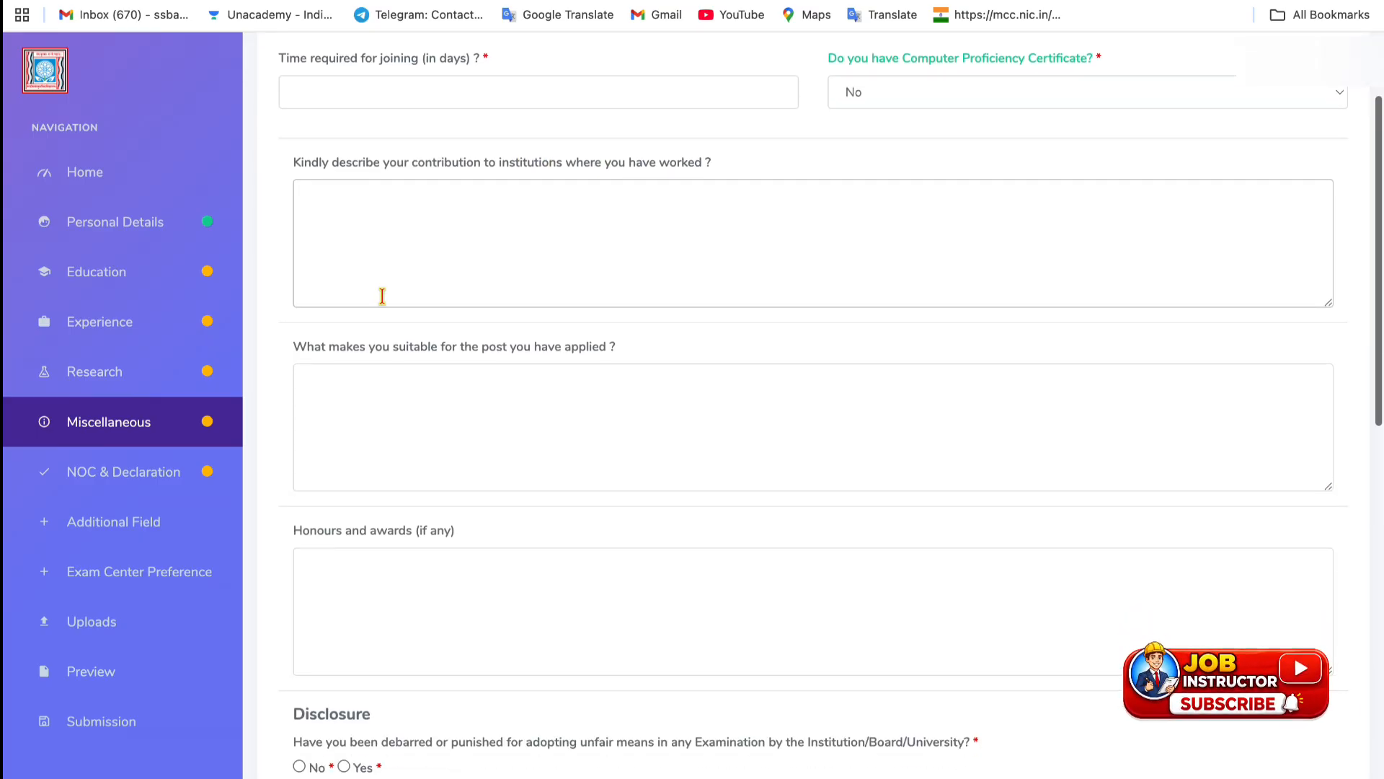
scroll(413, 550, down, 3)
scroll(412, 550, down, 3)
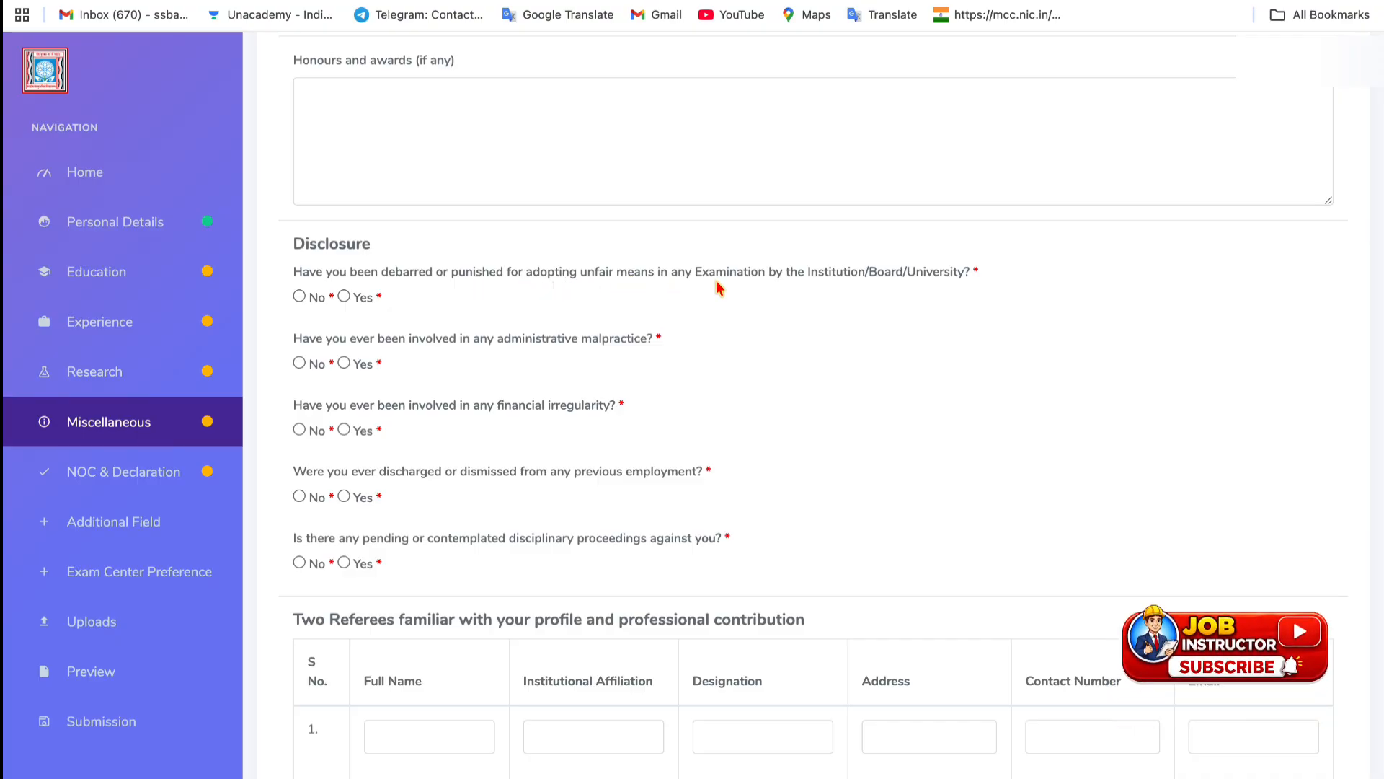
click(343, 297)
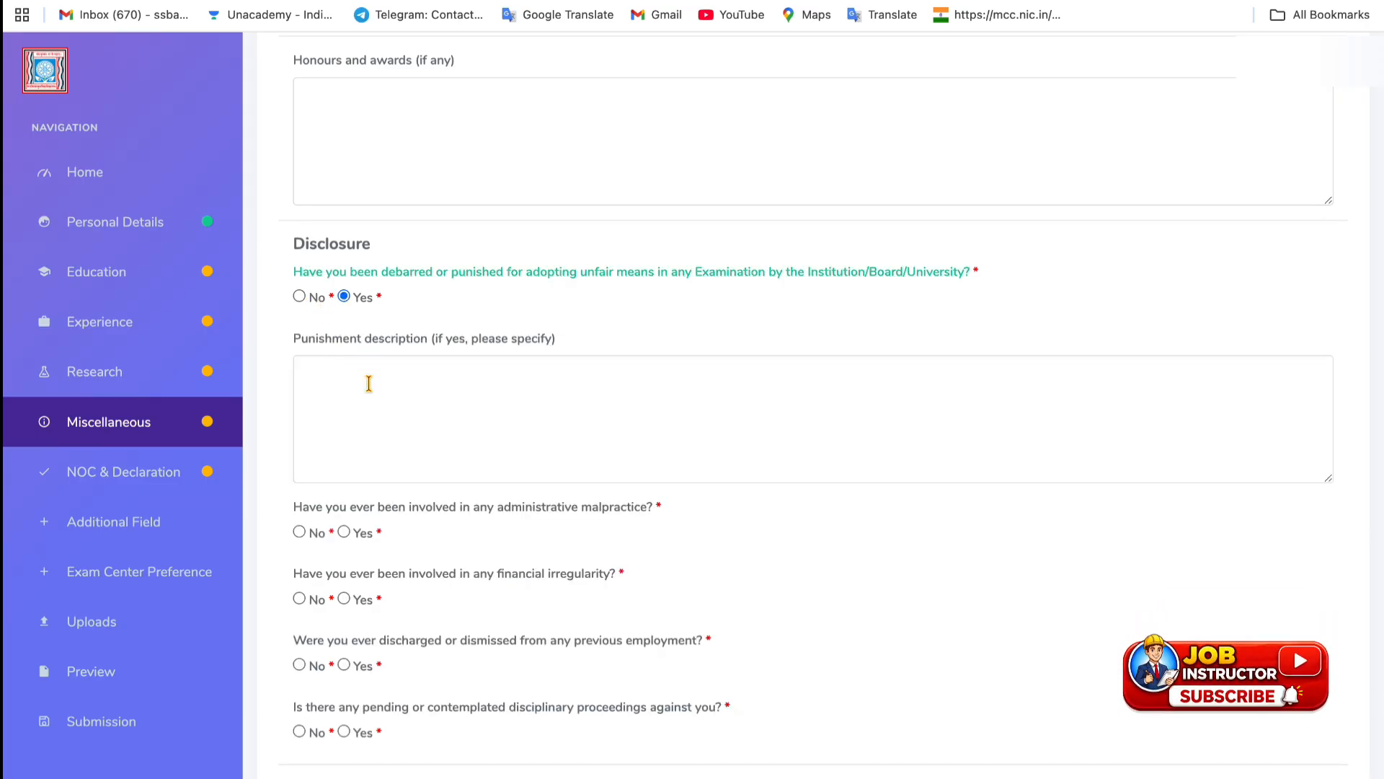
click(299, 297)
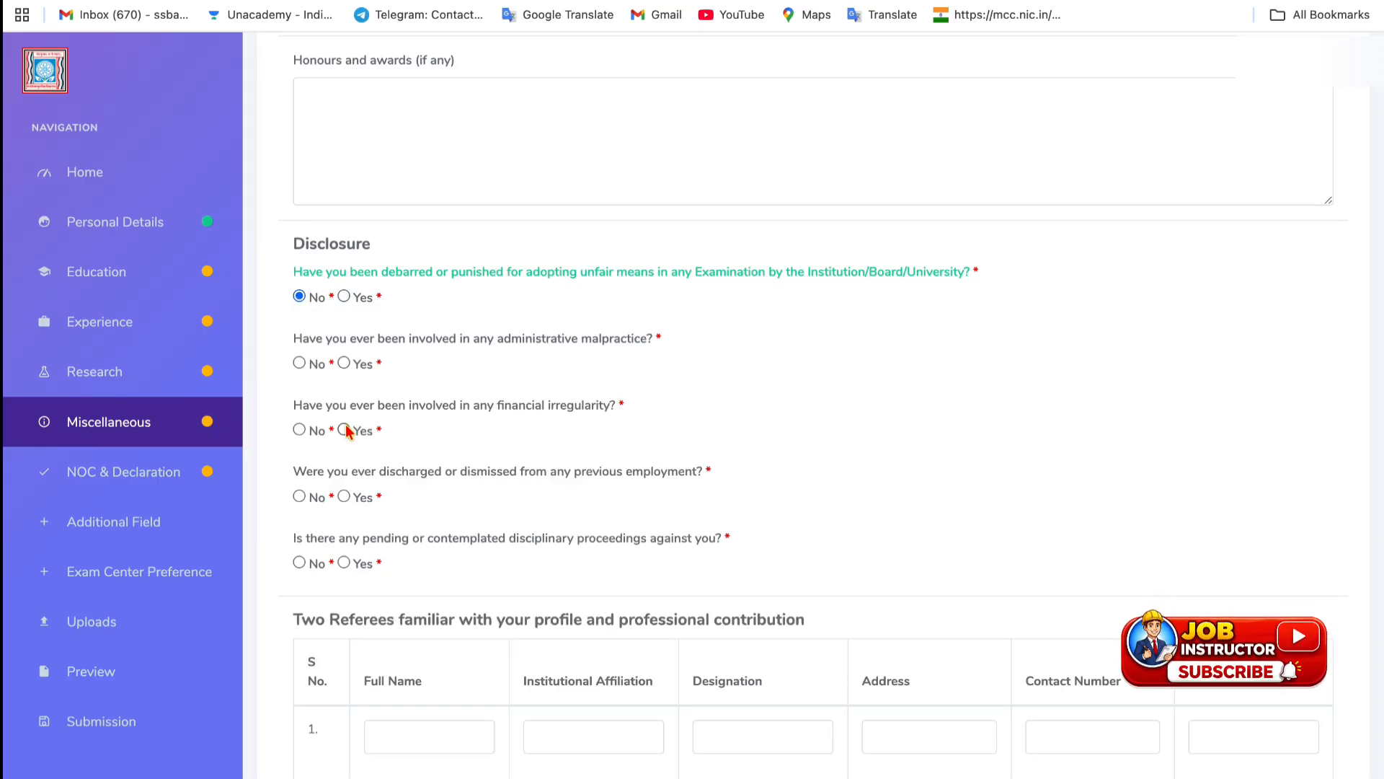
scroll(350, 433, down, 1)
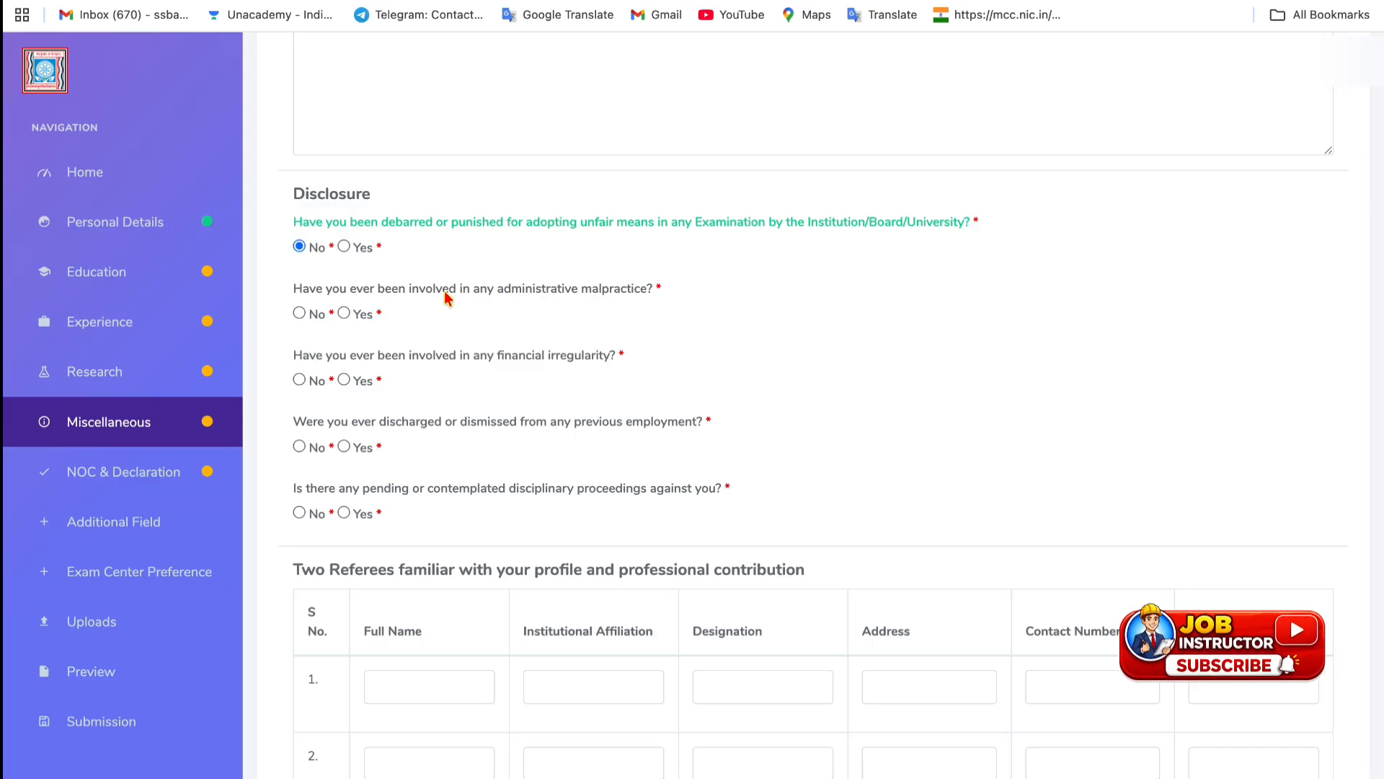
click(299, 313)
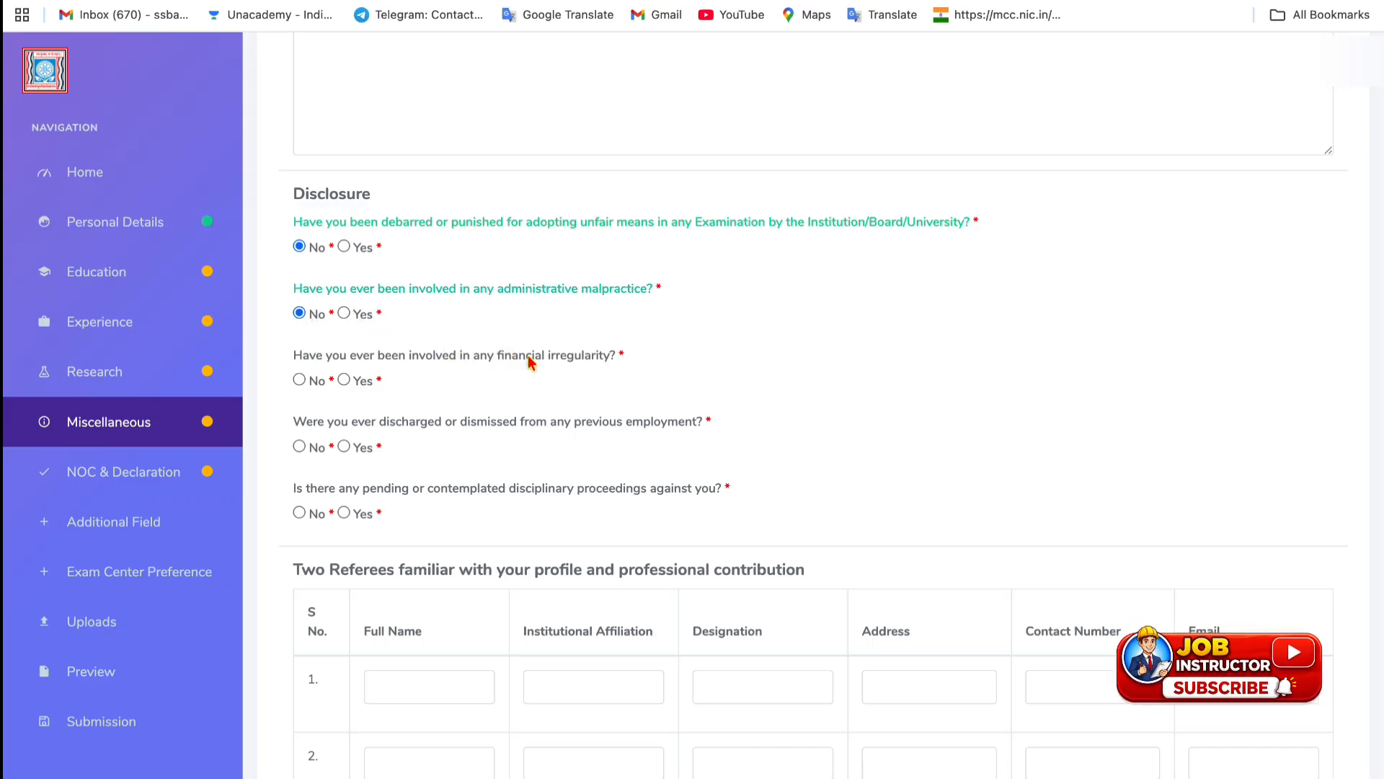
Answer No to the financial irregularity, dismissal and disciplinary proceedings disclosures, leave the referees blank and submit the Miscellaneous section.
click(344, 381)
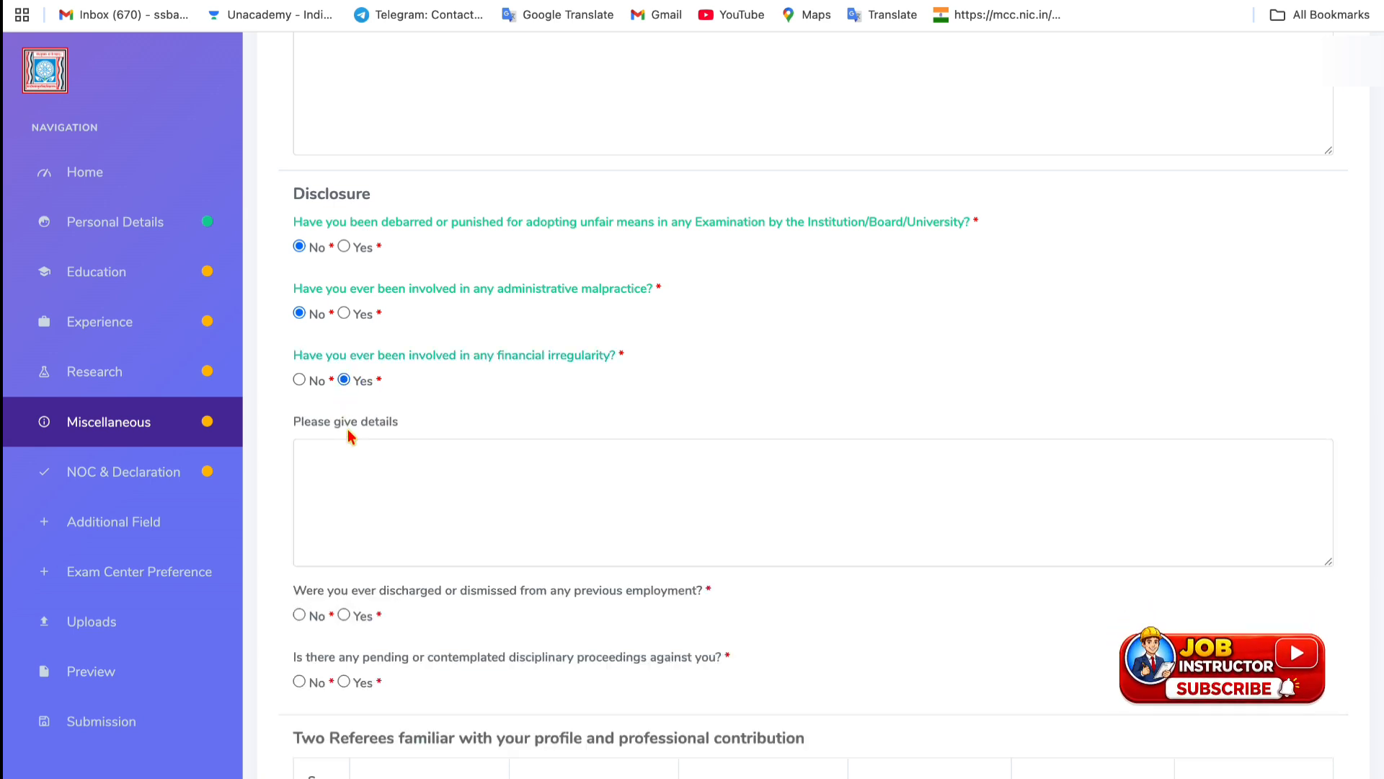
click(300, 380)
scroll(364, 442, down, 2)
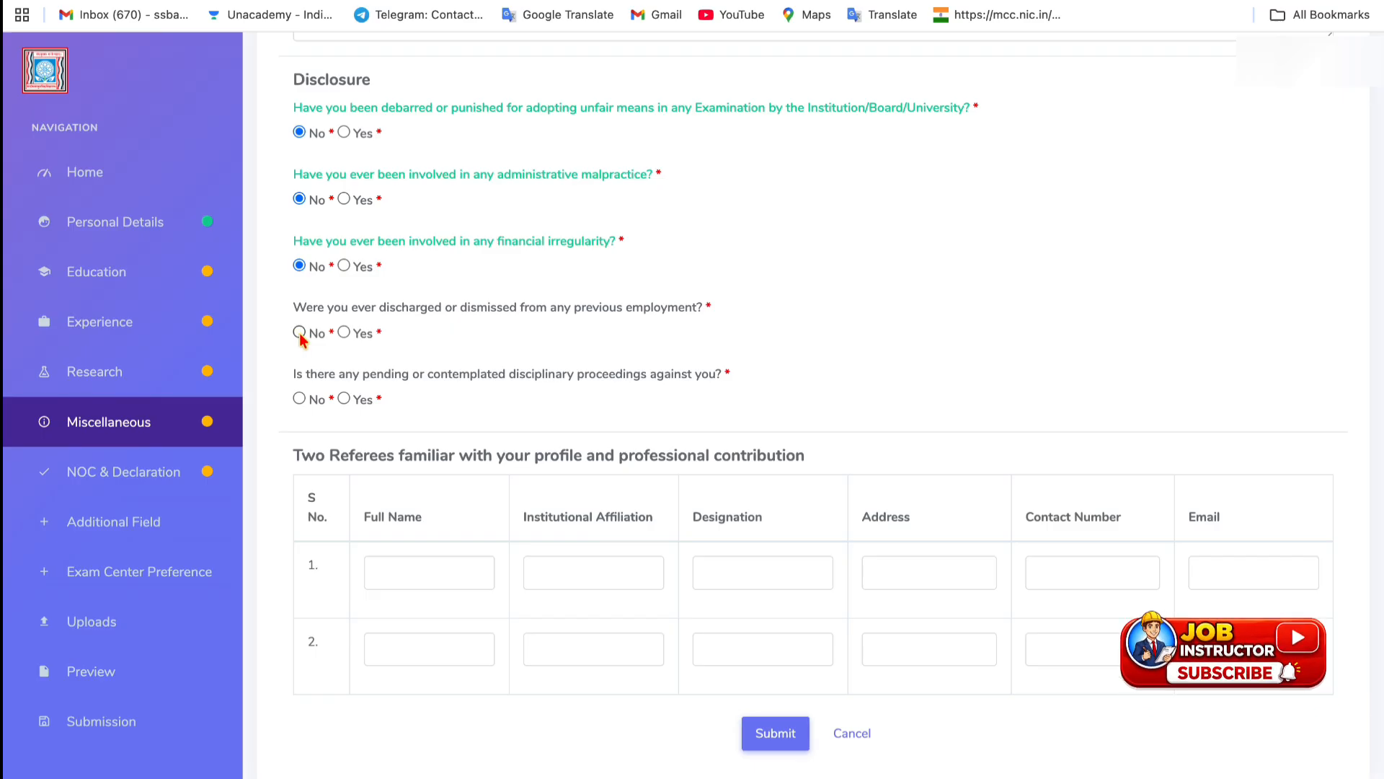
scroll(318, 436, down, 2)
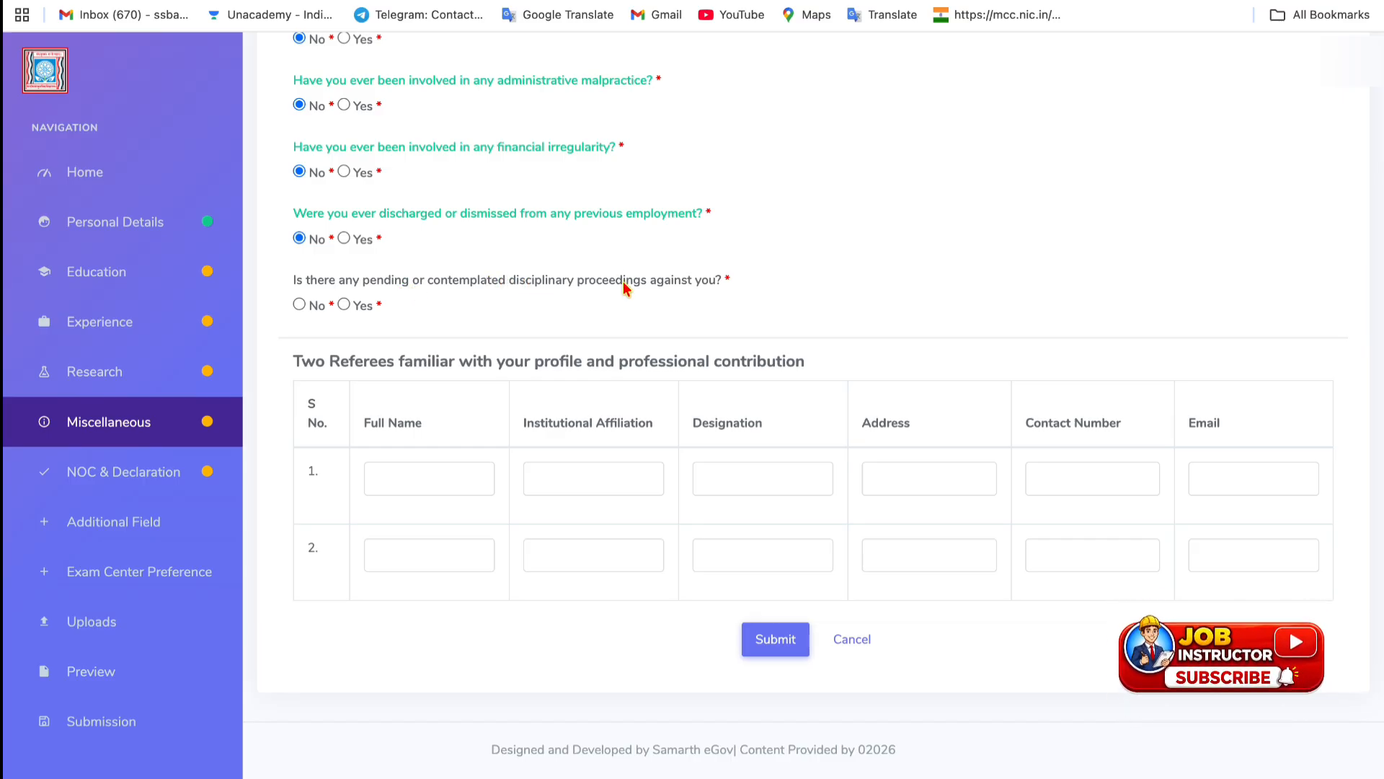
click(299, 305)
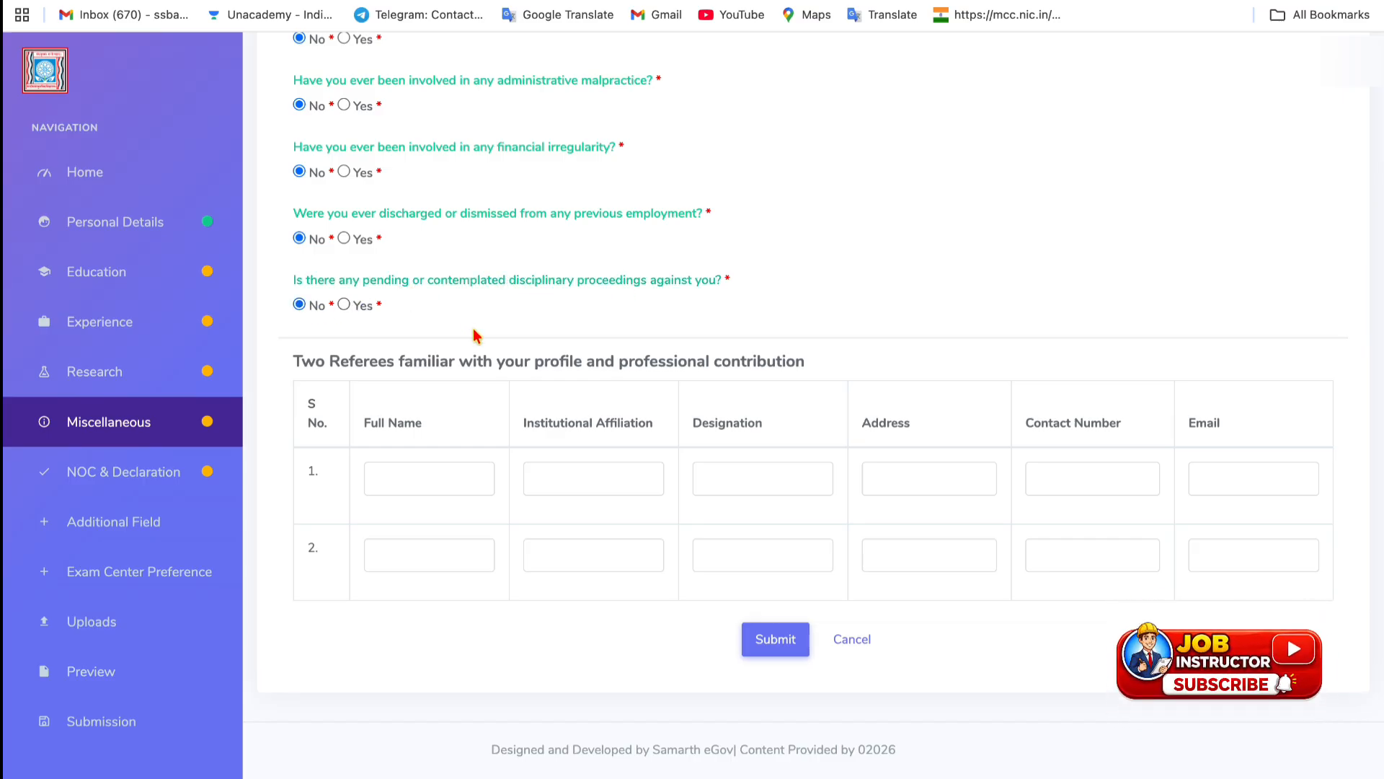
scroll(473, 334, down, 1)
click(765, 577)
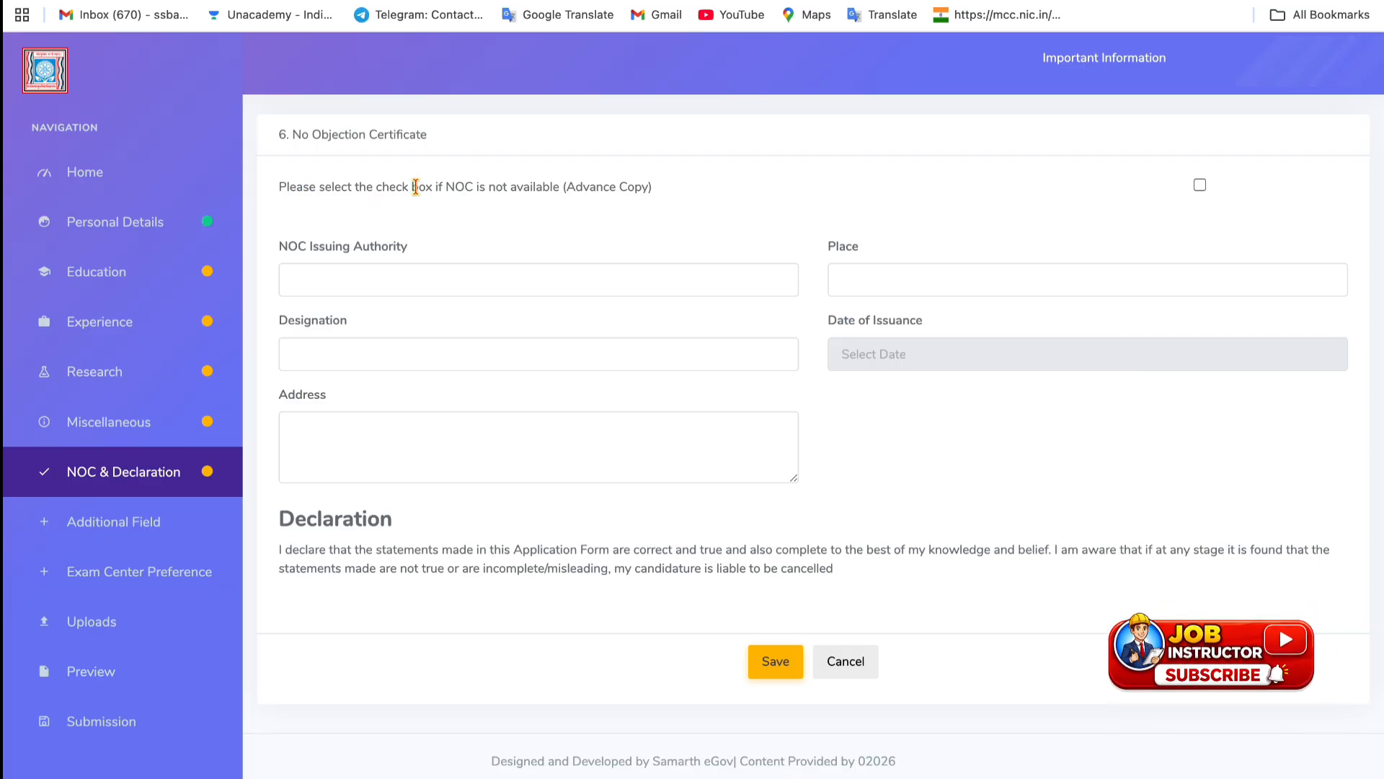
Mark the No Objection Certificate as not available (Advance Copy) and save the NOC and declaration section.
drag(457, 189, 552, 189)
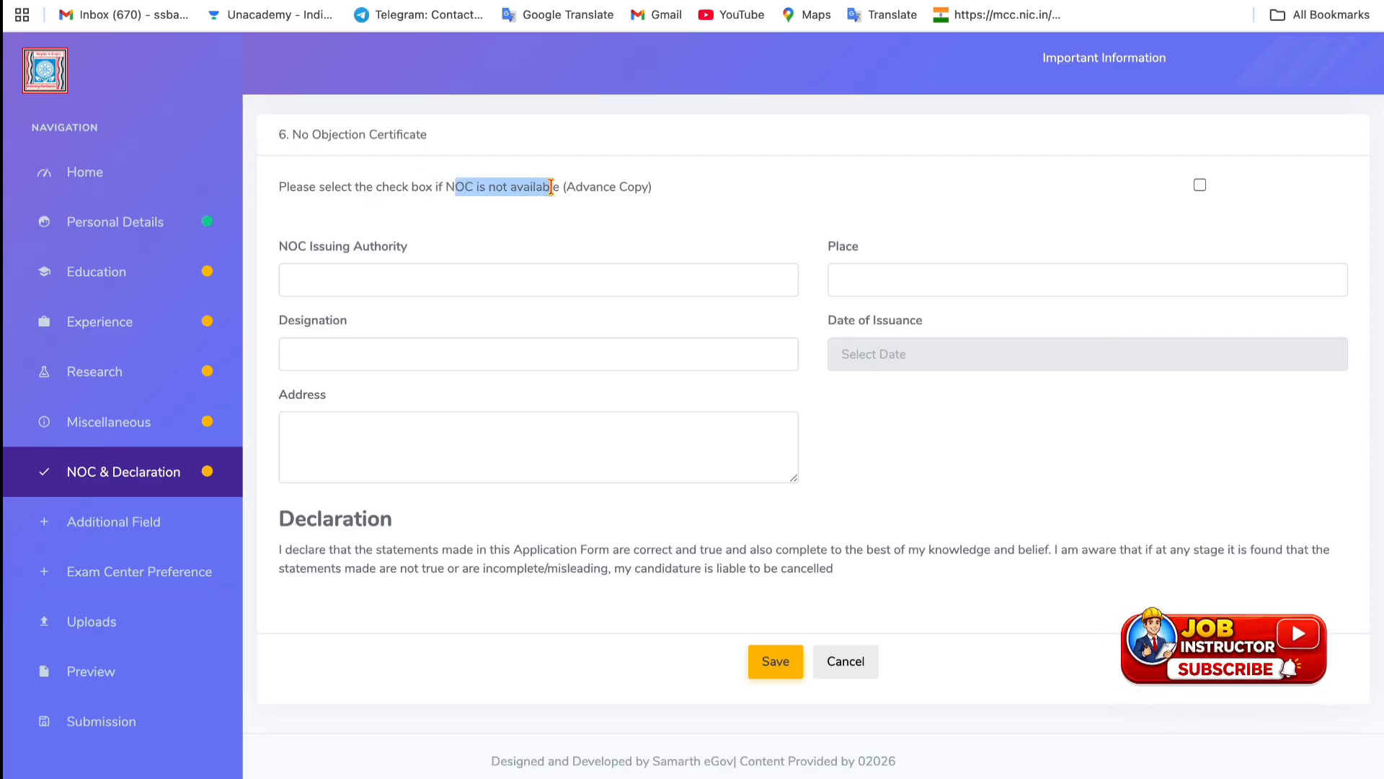
click(1200, 186)
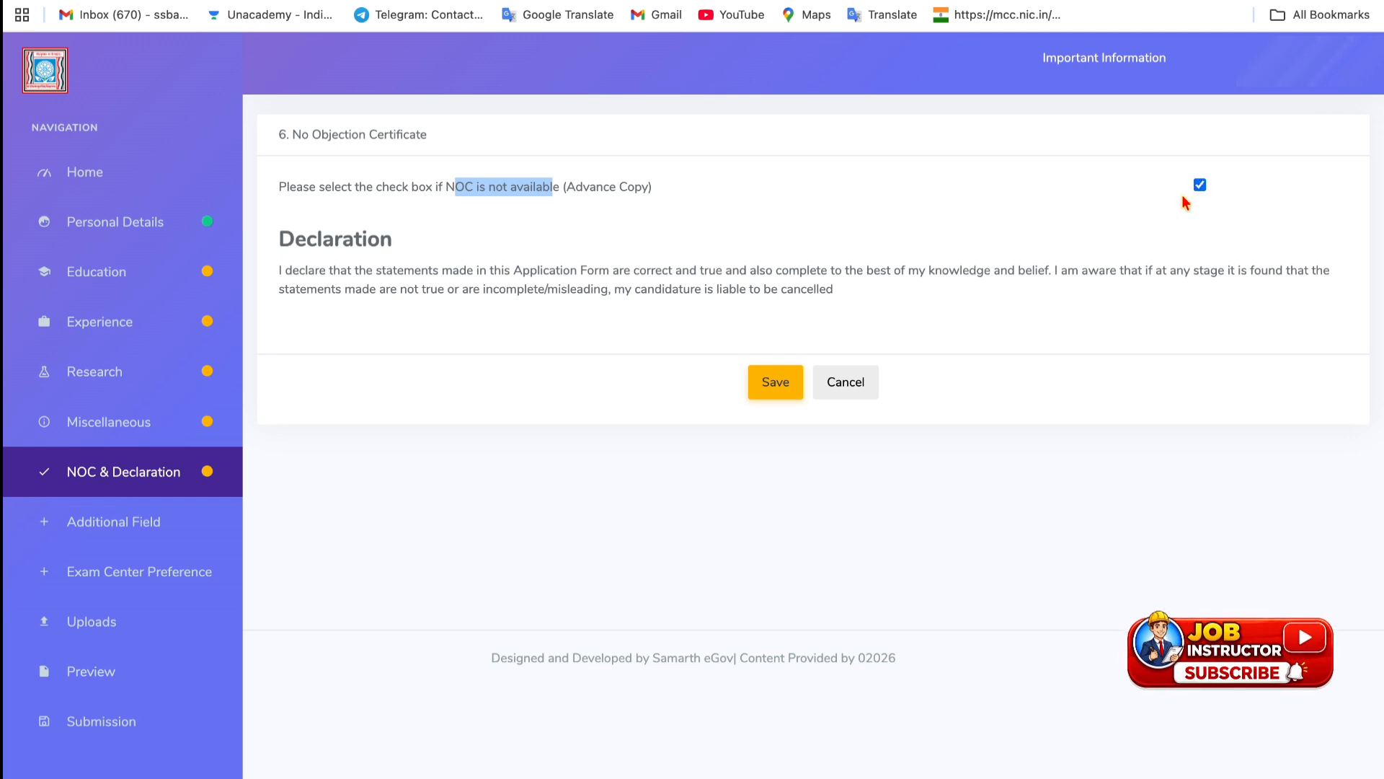
click(756, 386)
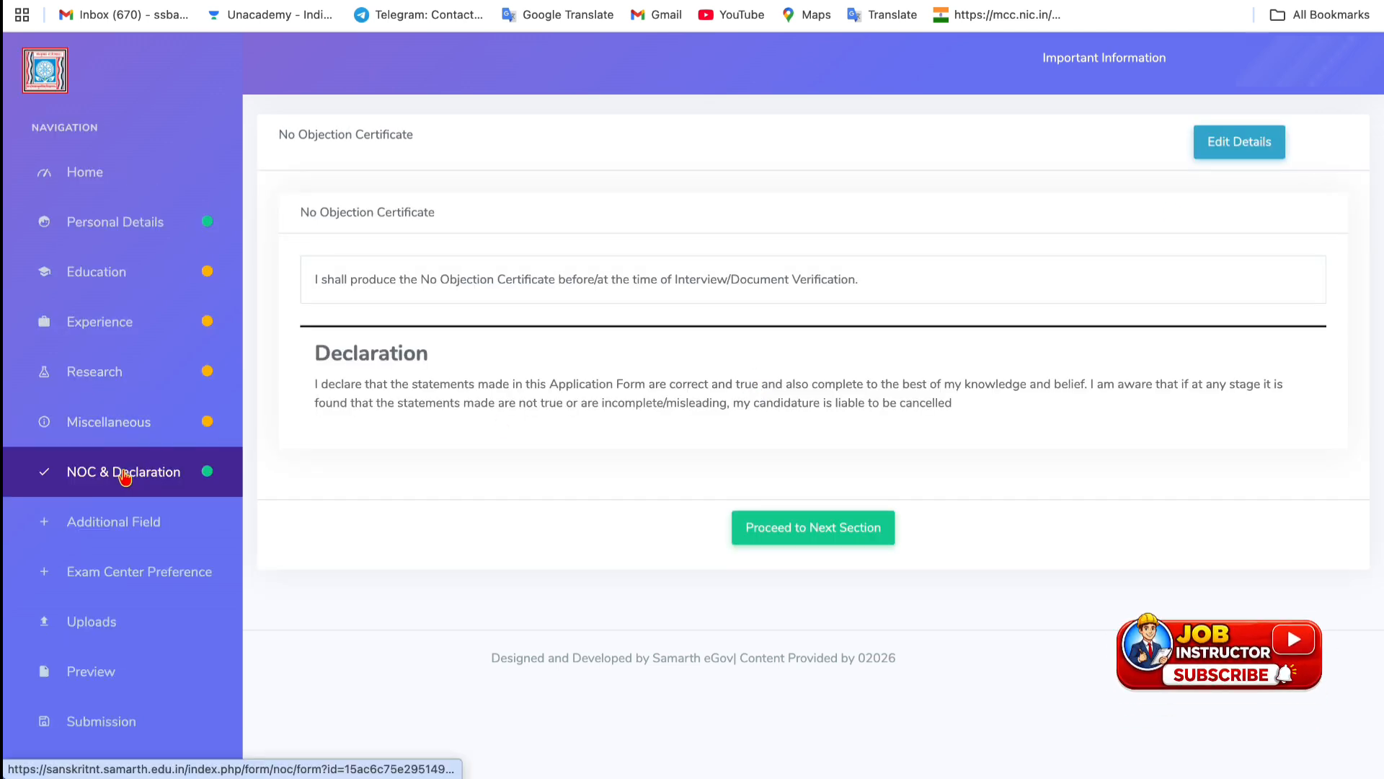
Reopen the NOC form, clear the not-available option to try the Date of Issuance field, restore the option and save.
click(124, 473)
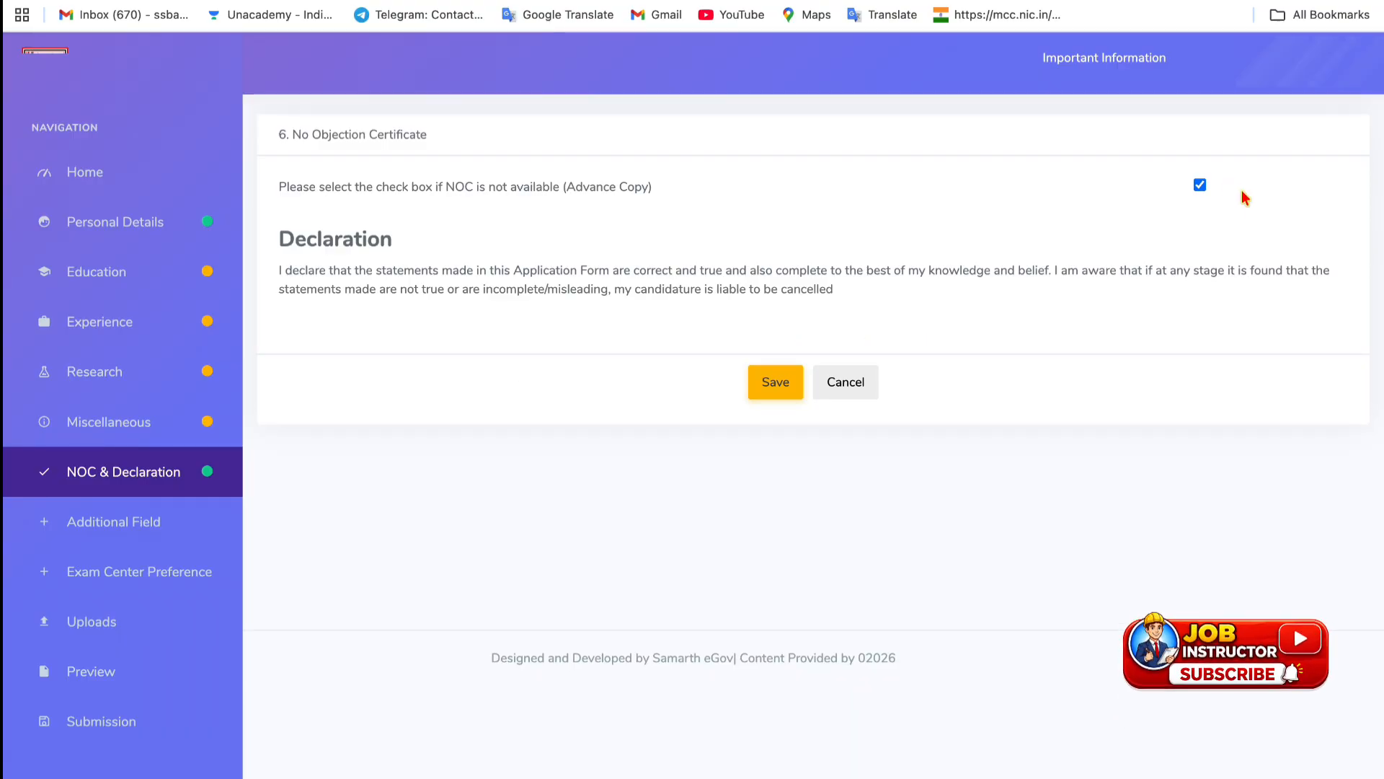
click(1199, 185)
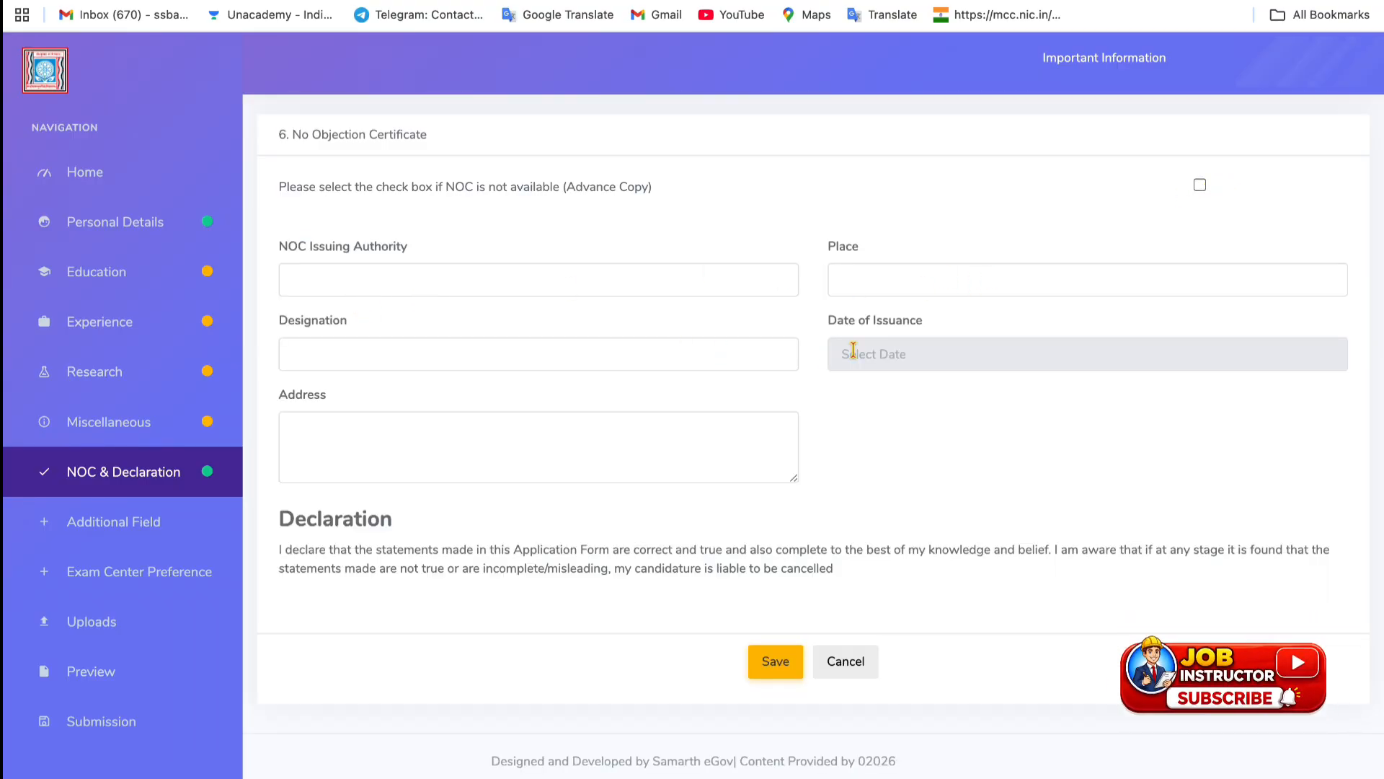
click(912, 345)
click(1132, 431)
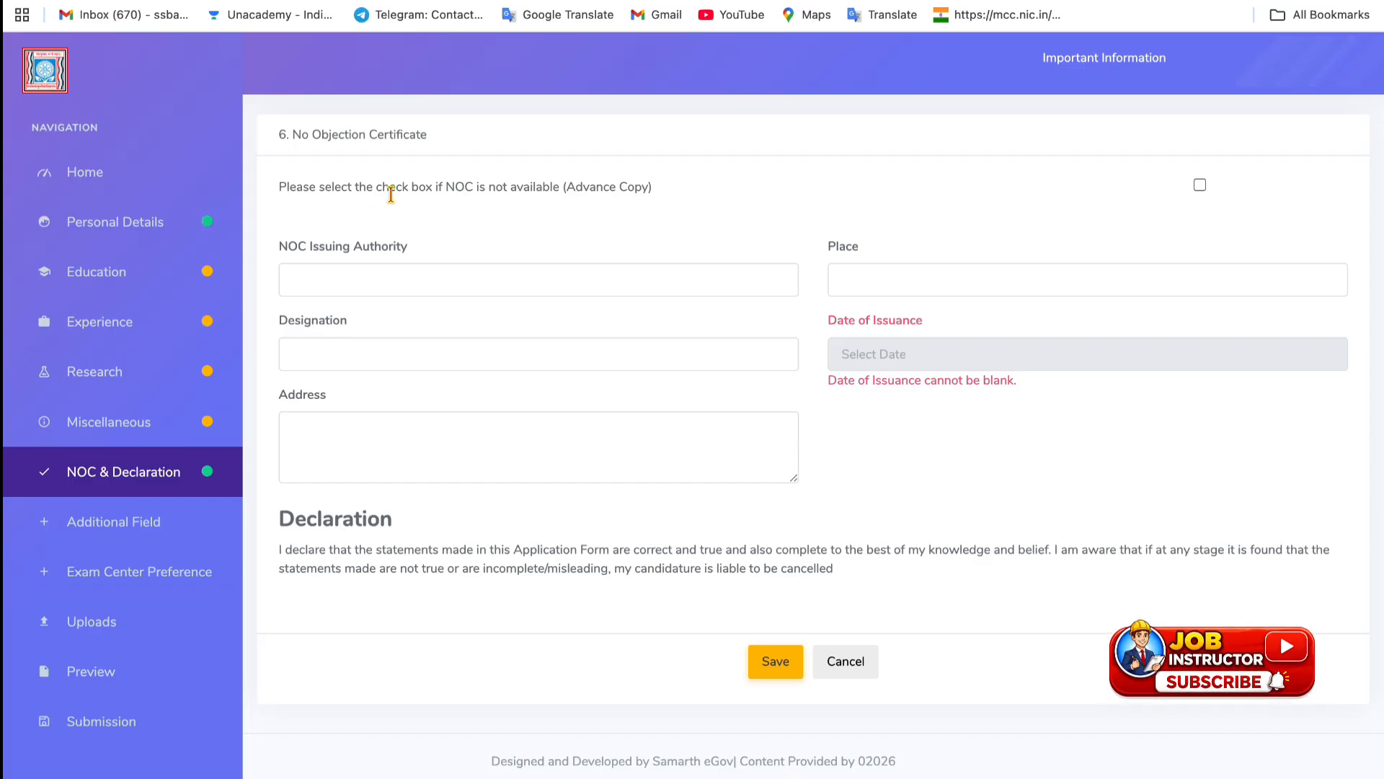
click(1200, 185)
click(778, 385)
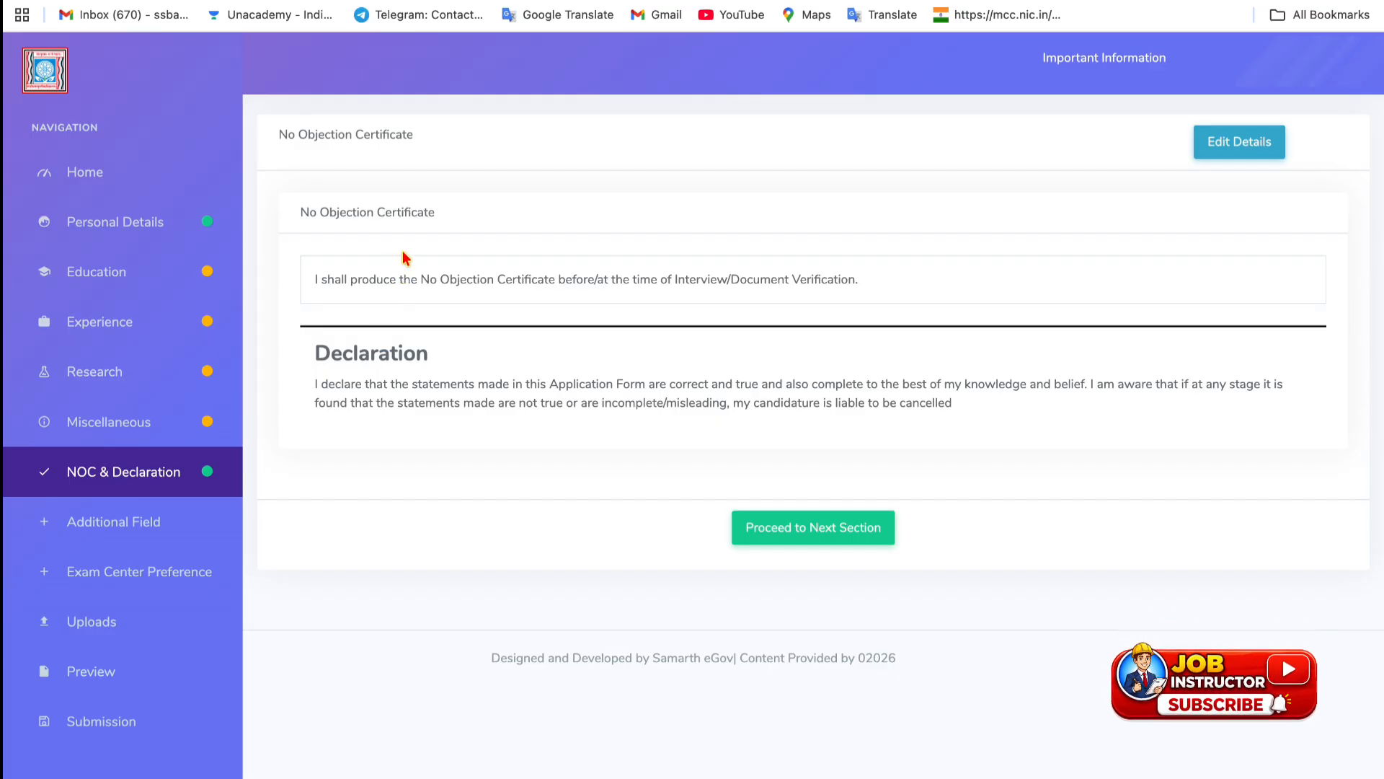
In Additional Fields, submit posting preferences in order: Ekalavya Campus, Vedvyas Campus, Shri Raghunath Kirti Campus, All India Level.
click(788, 528)
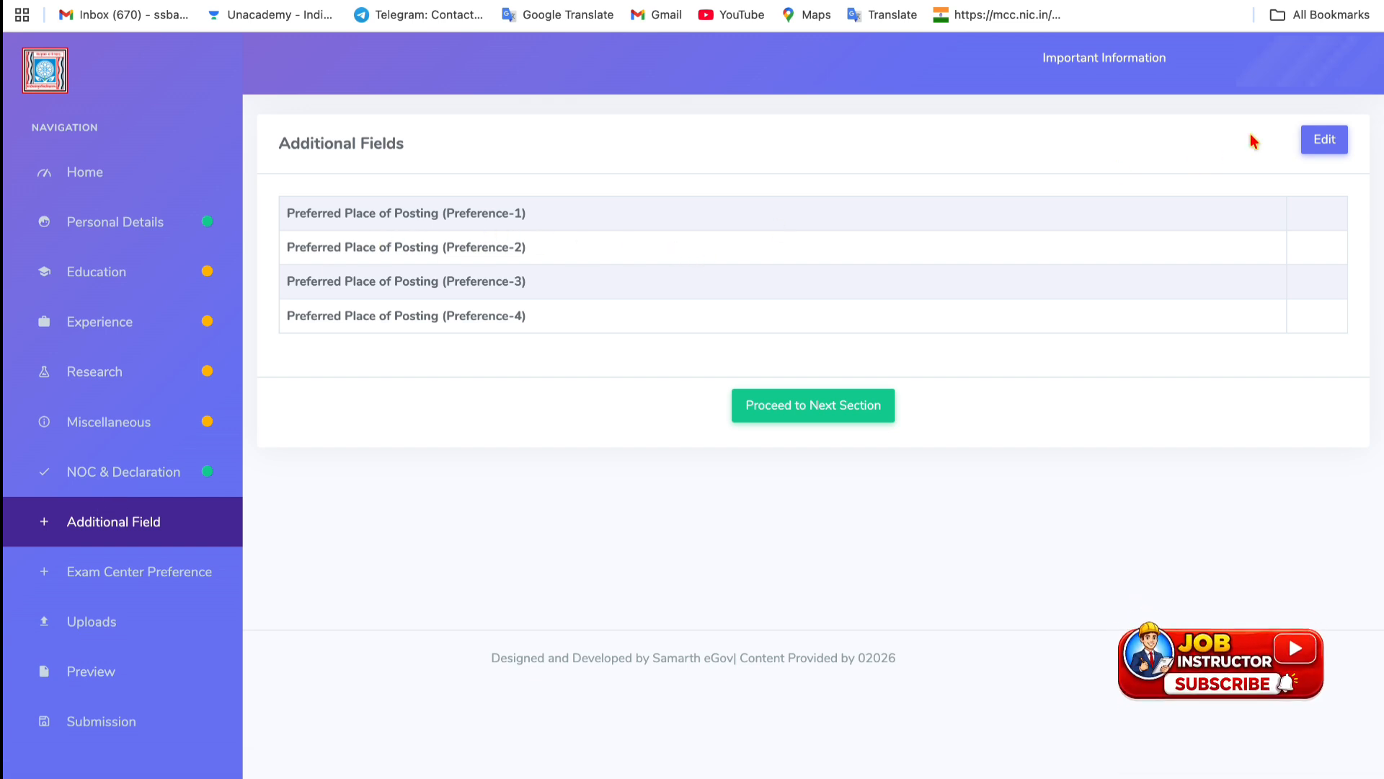
click(1333, 144)
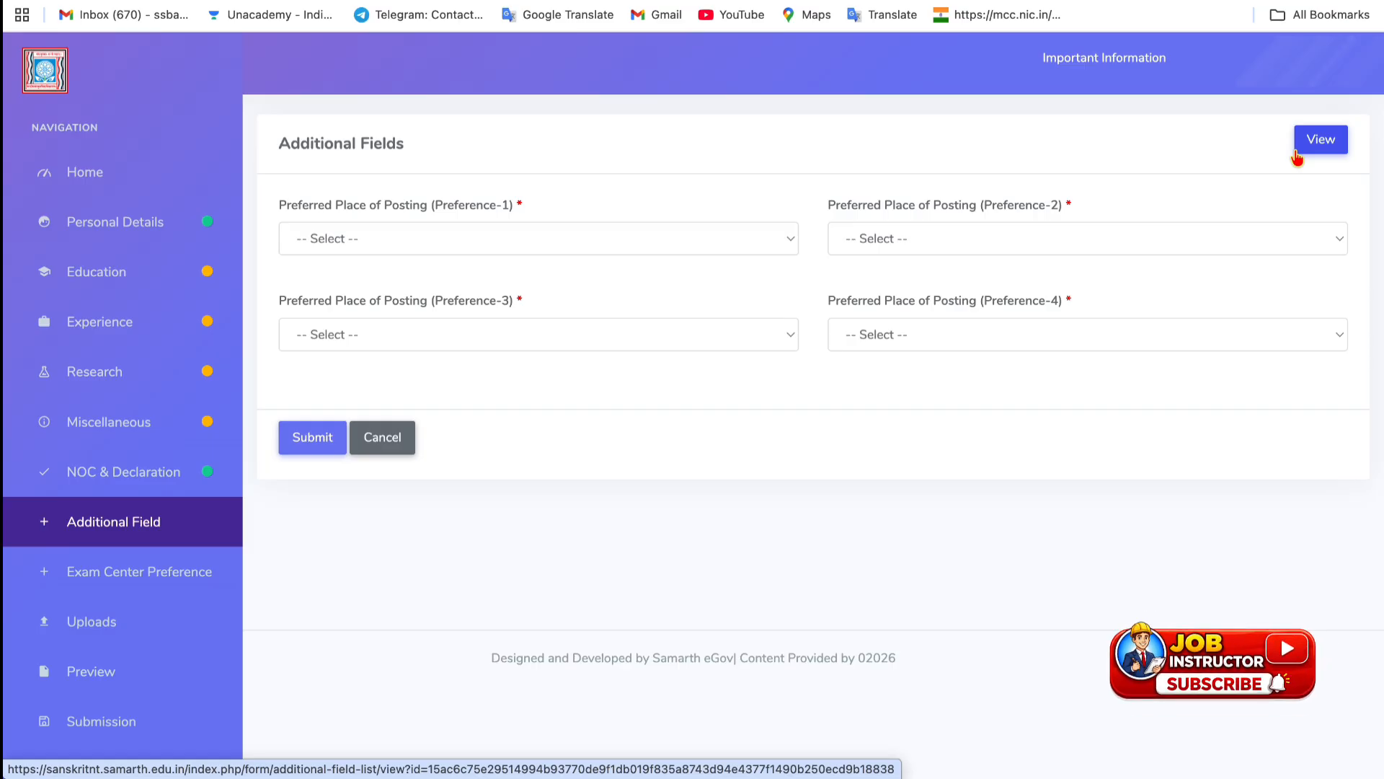
click(567, 231)
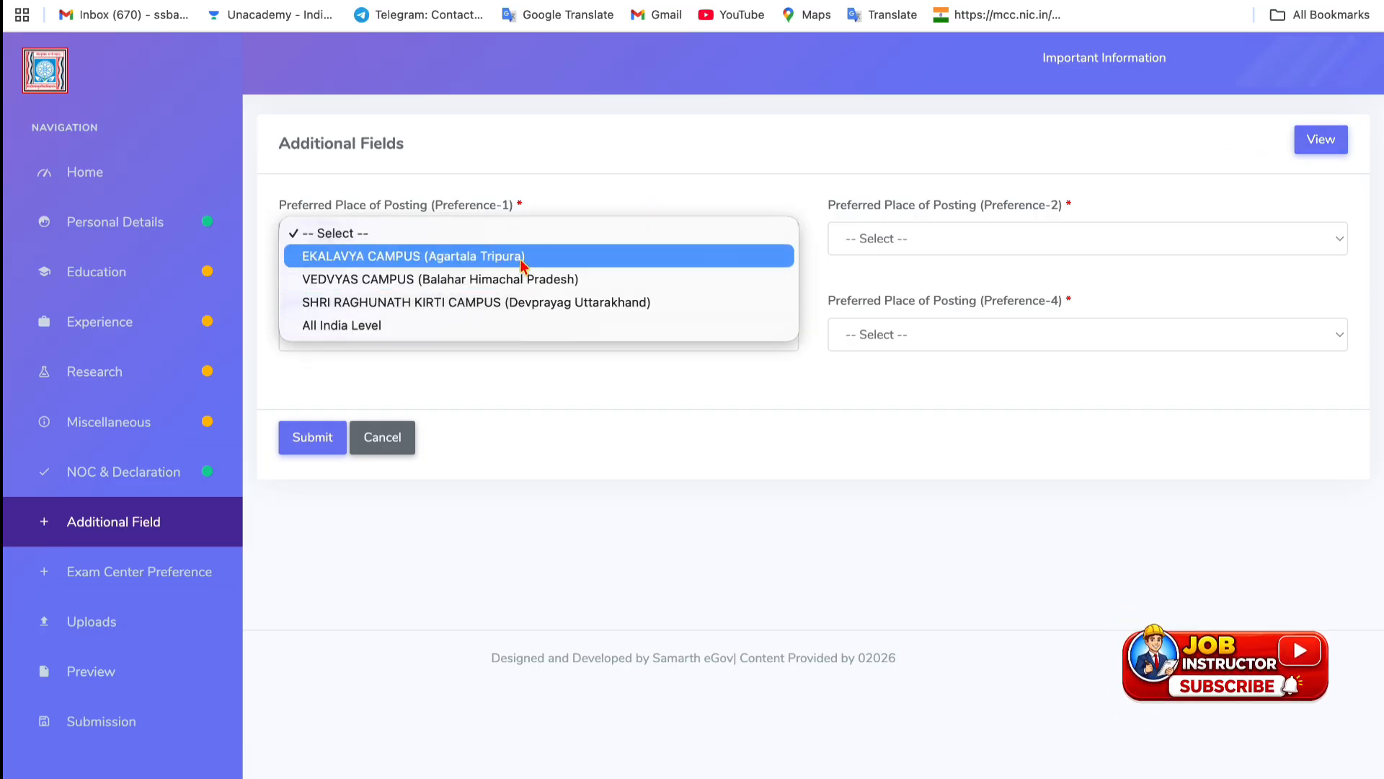
click(447, 256)
click(974, 247)
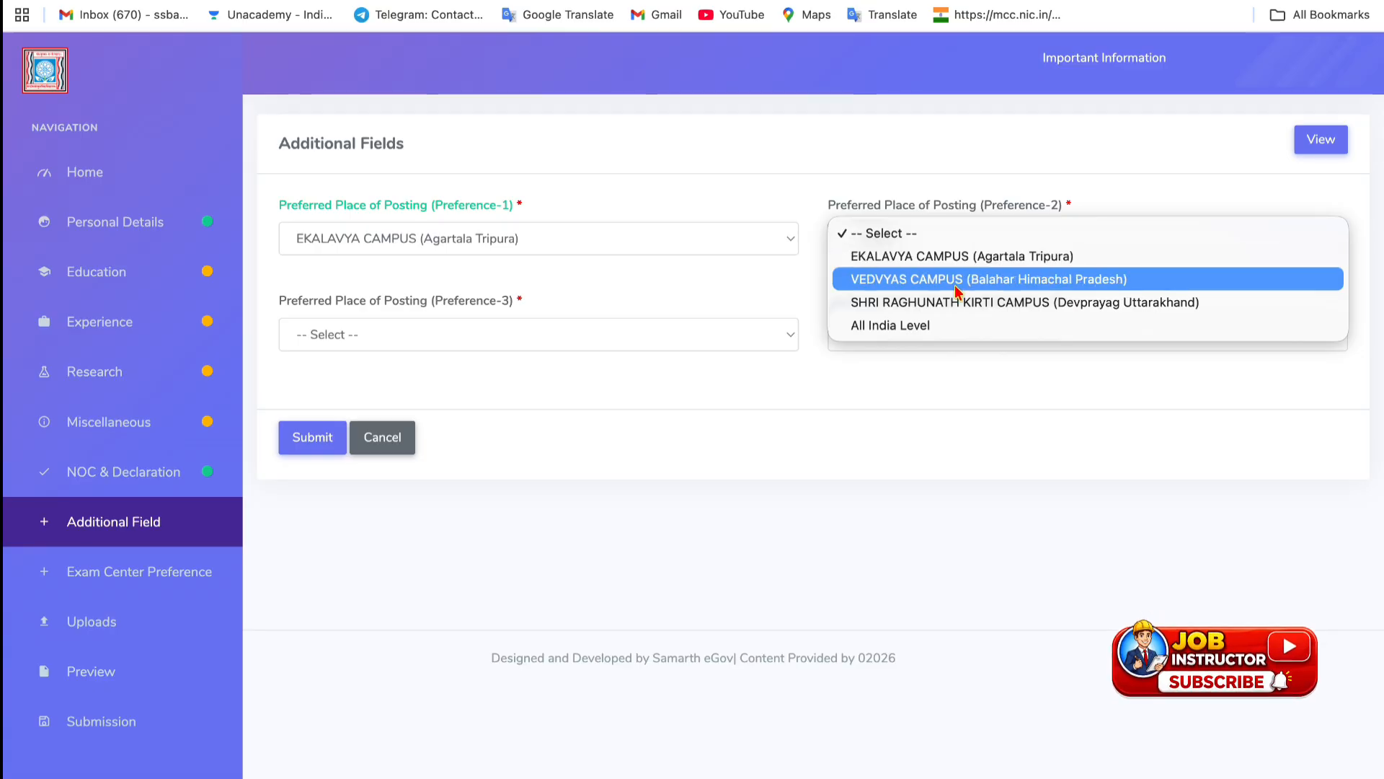
click(965, 279)
click(622, 336)
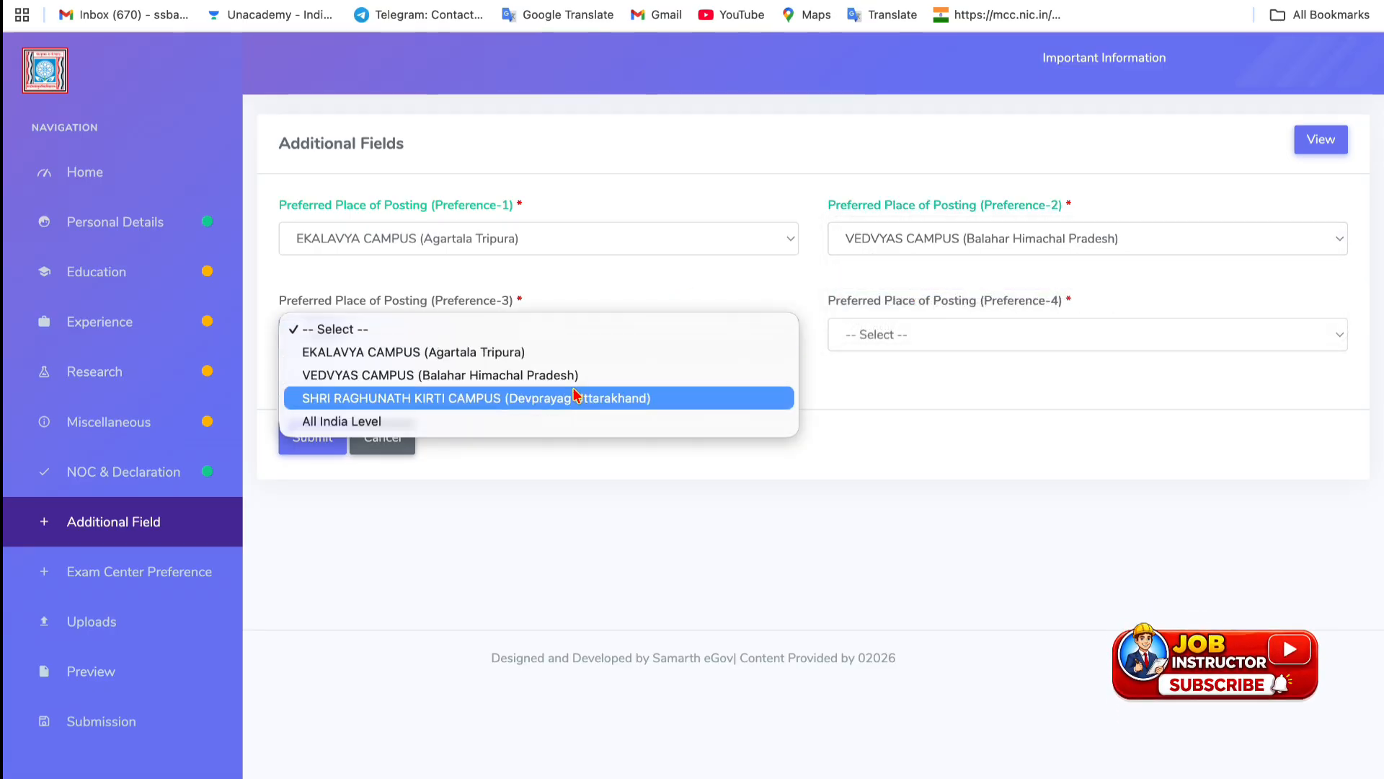
click(649, 398)
click(874, 334)
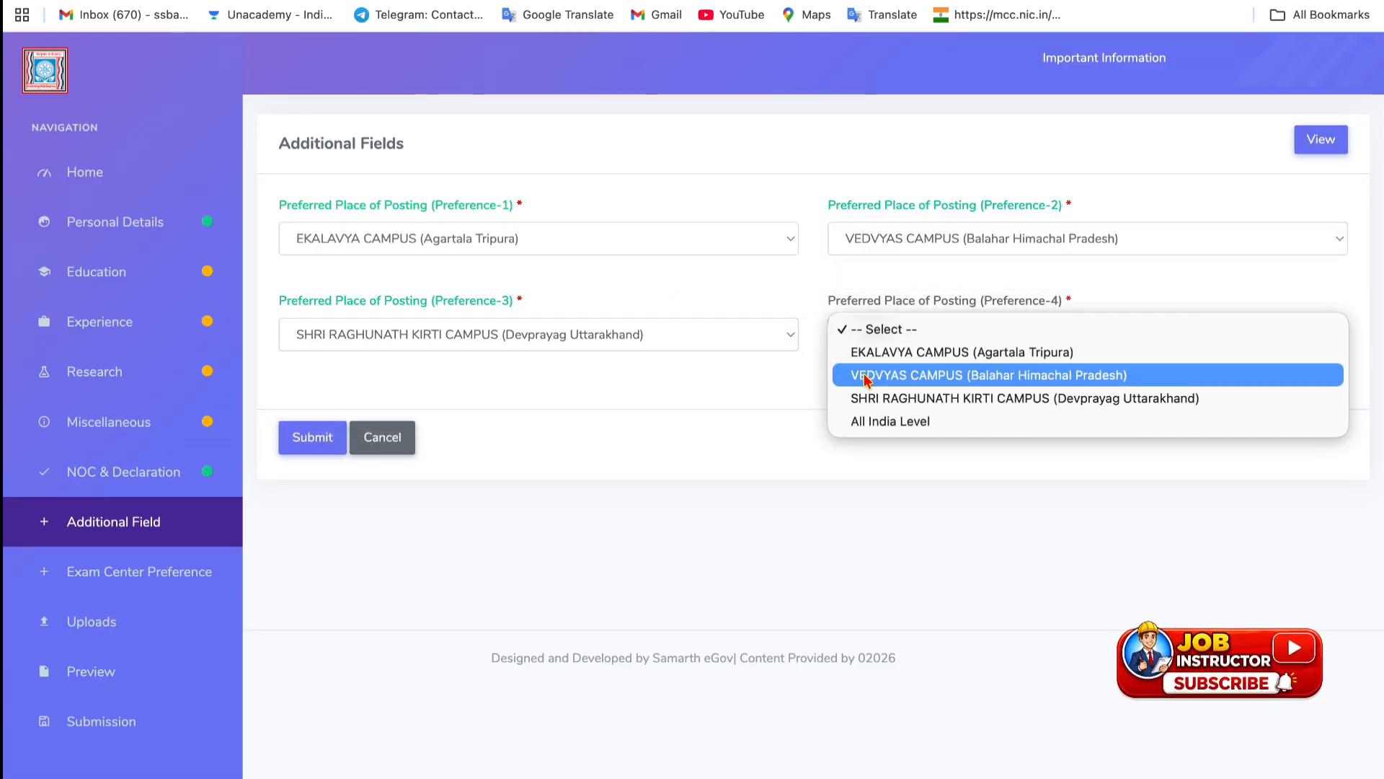
click(858, 421)
click(322, 436)
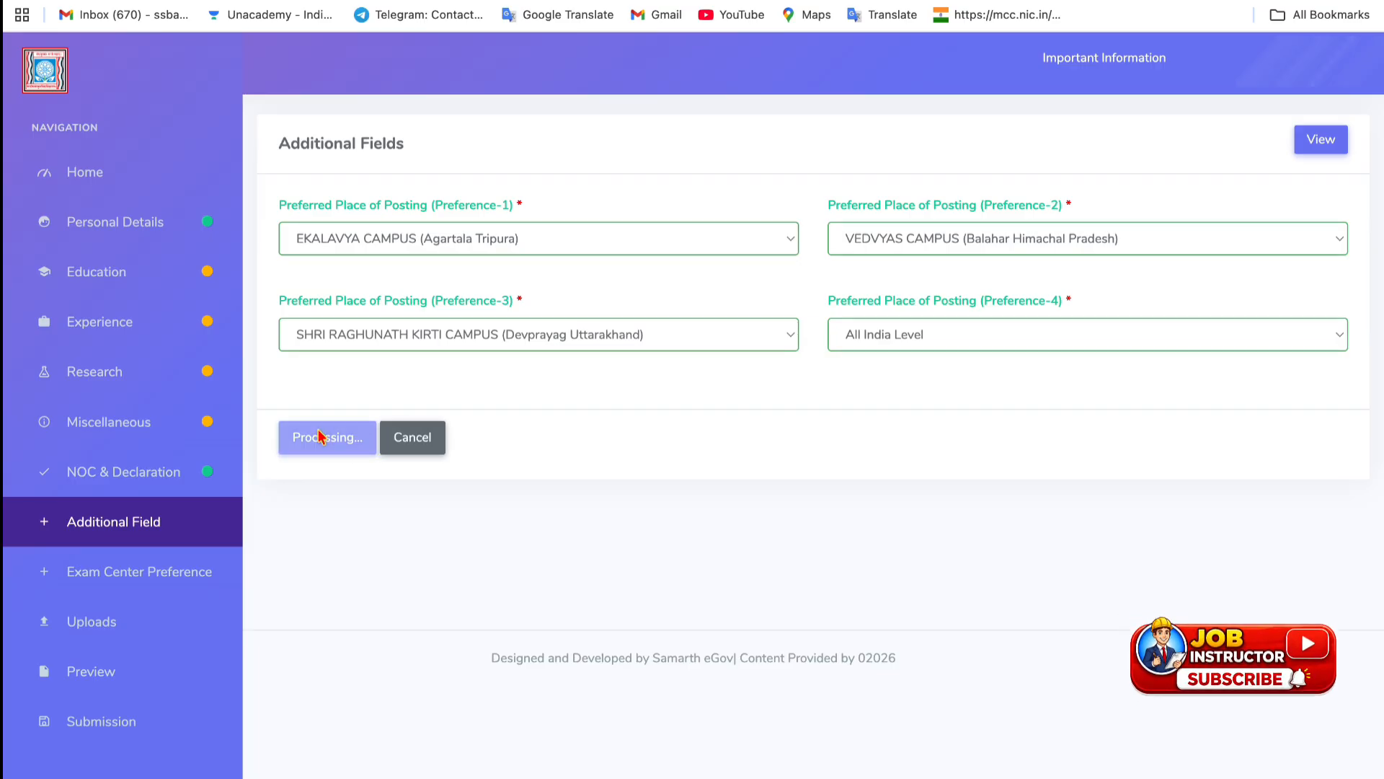
Continue to Exam Center Preference and submit the centres Delhi, Kolkata, Mumbai and Bangalore as preferences 1 to 4.
click(772, 405)
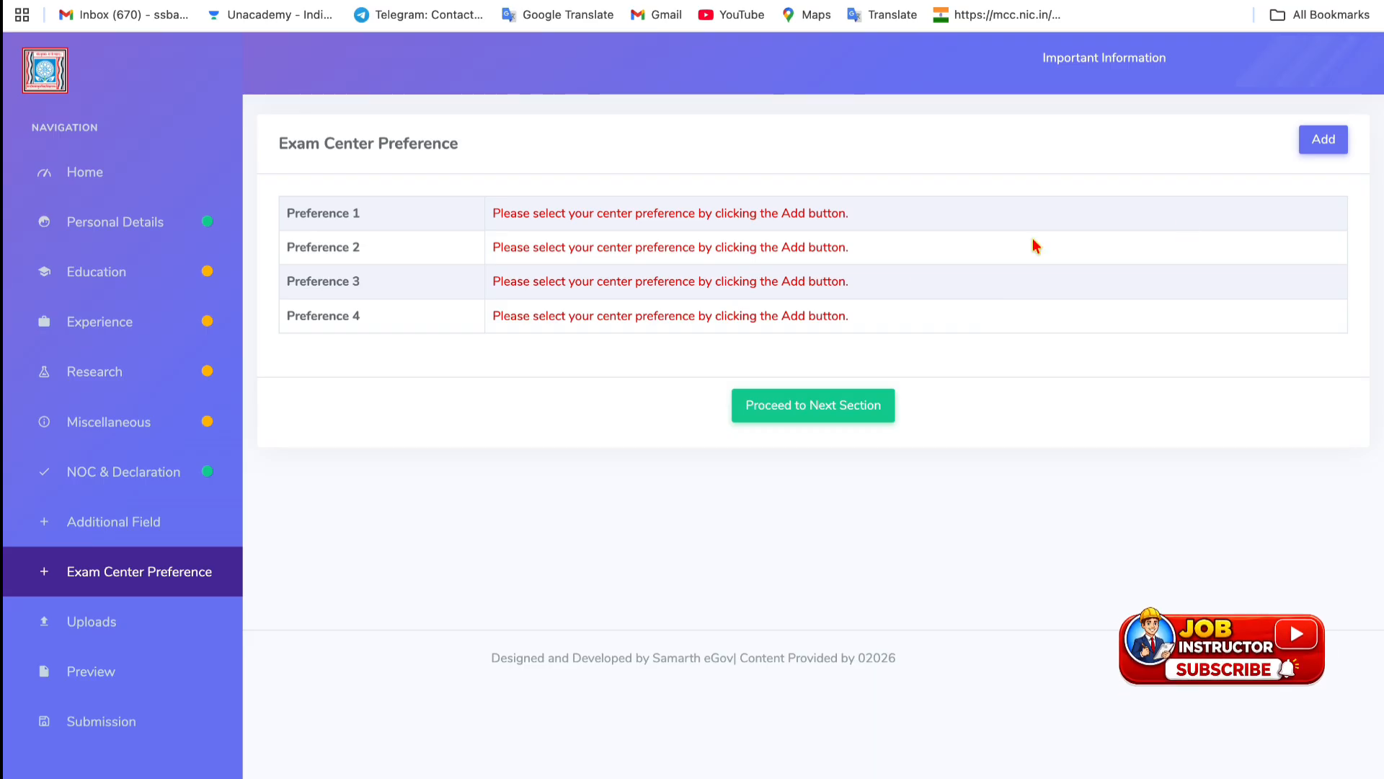
click(1325, 140)
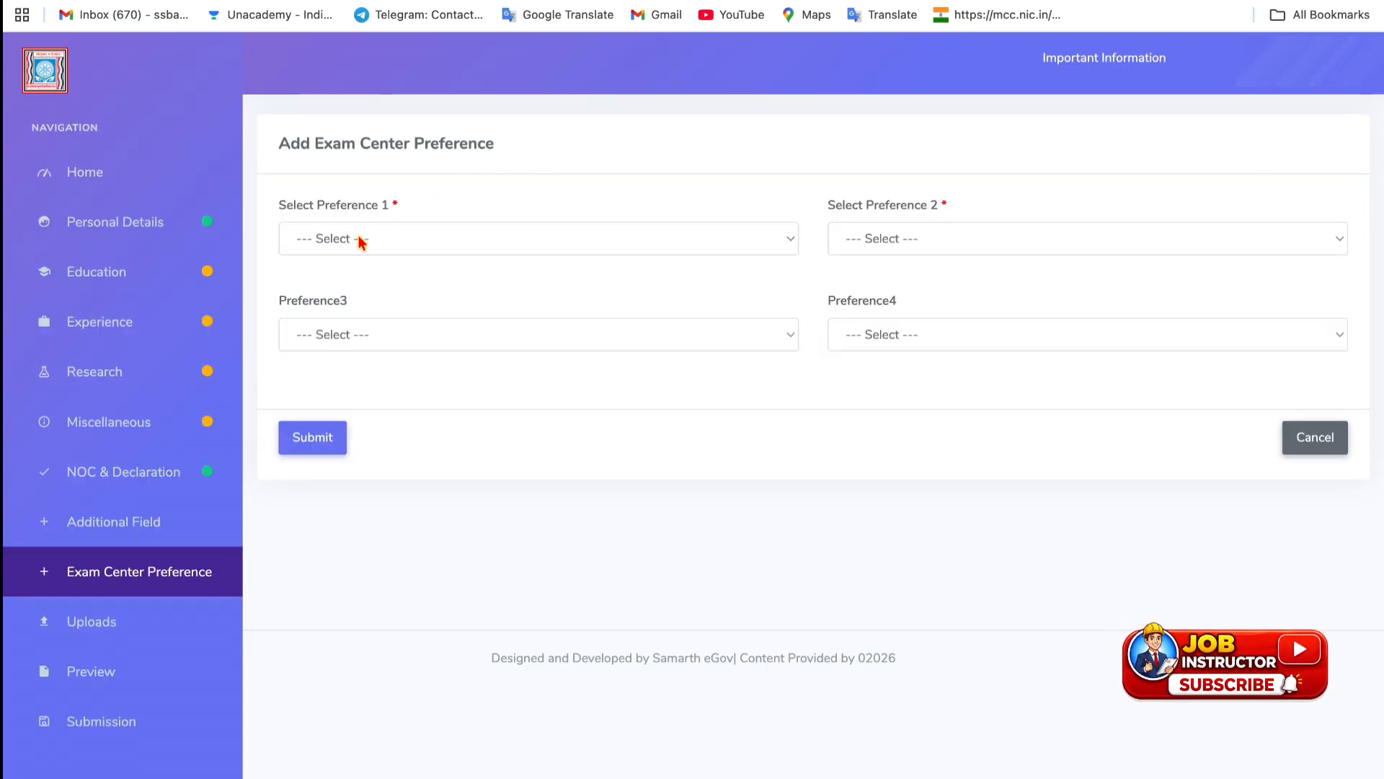
click(359, 239)
click(359, 258)
click(967, 241)
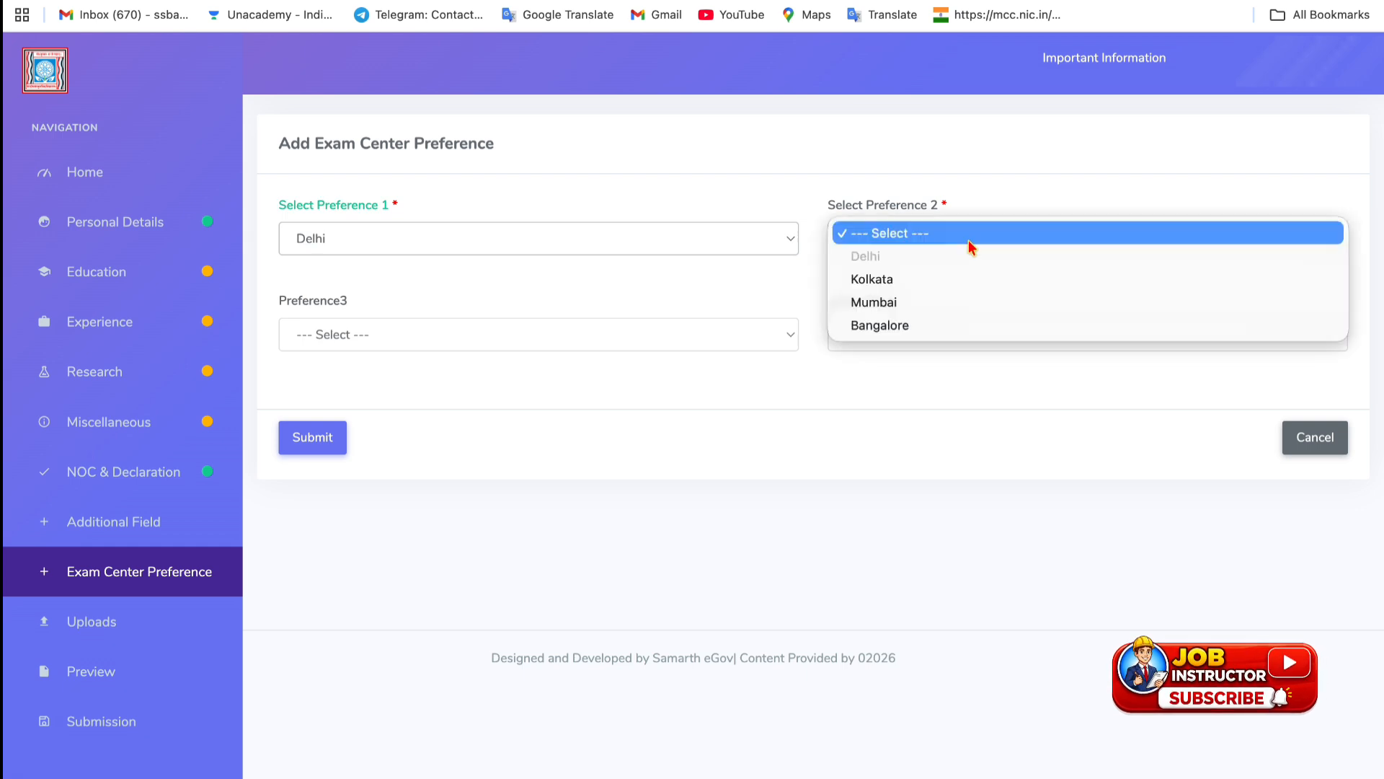
click(592, 322)
click(465, 342)
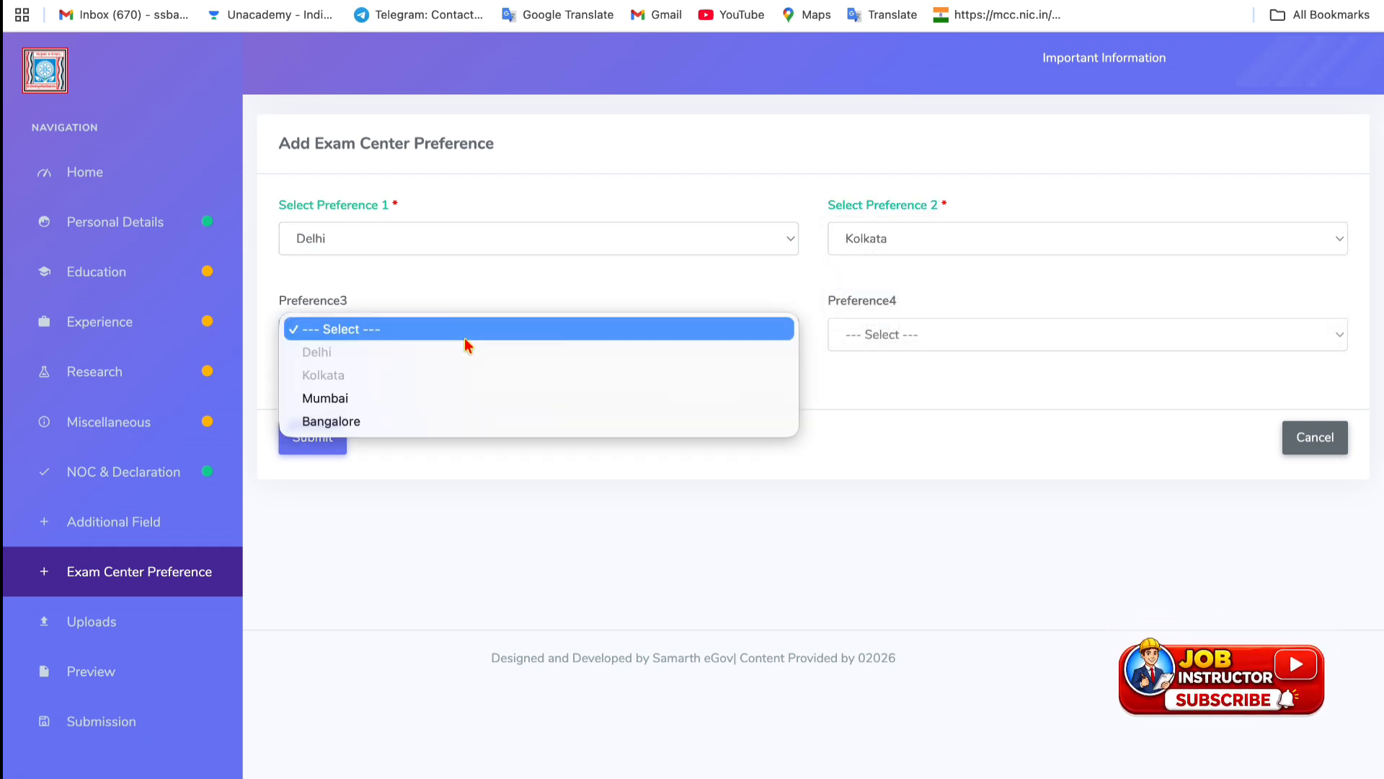
click(428, 397)
click(864, 338)
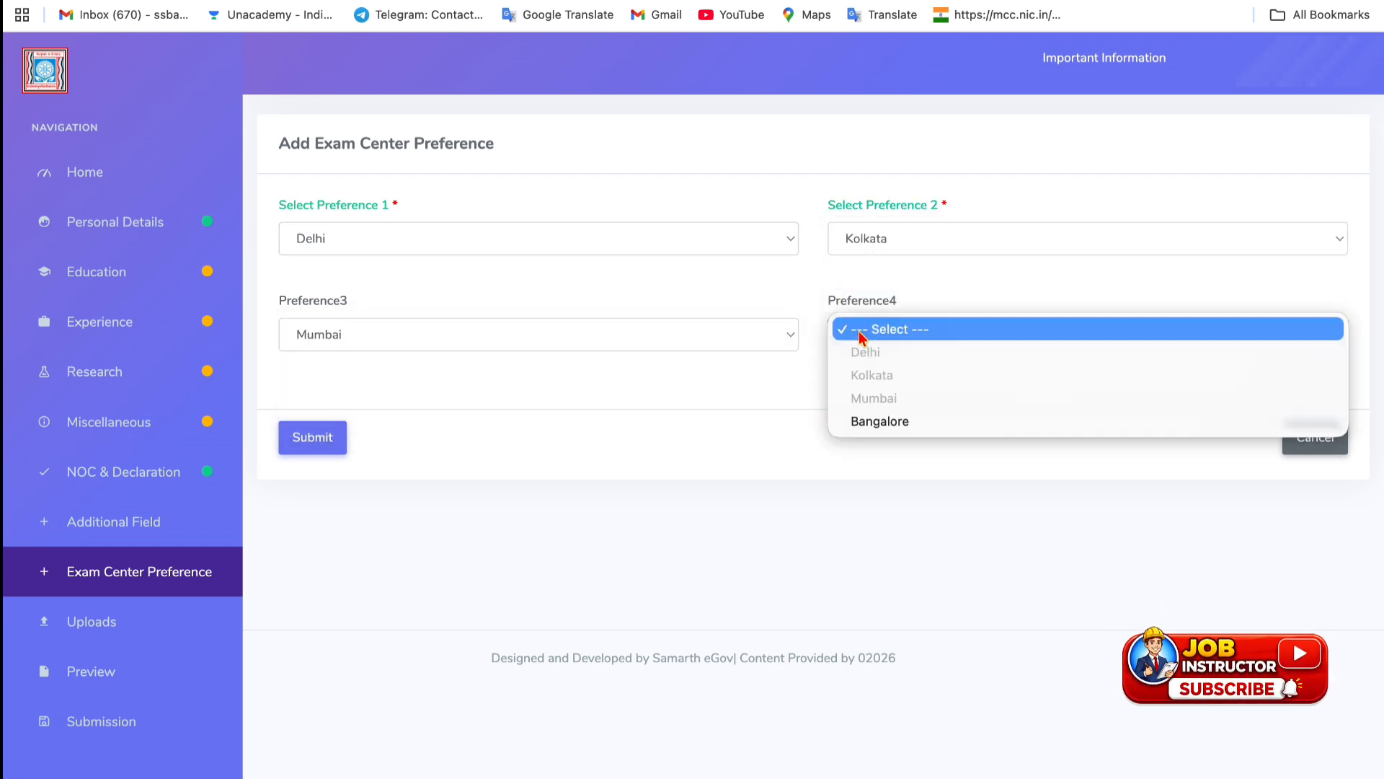
click(863, 424)
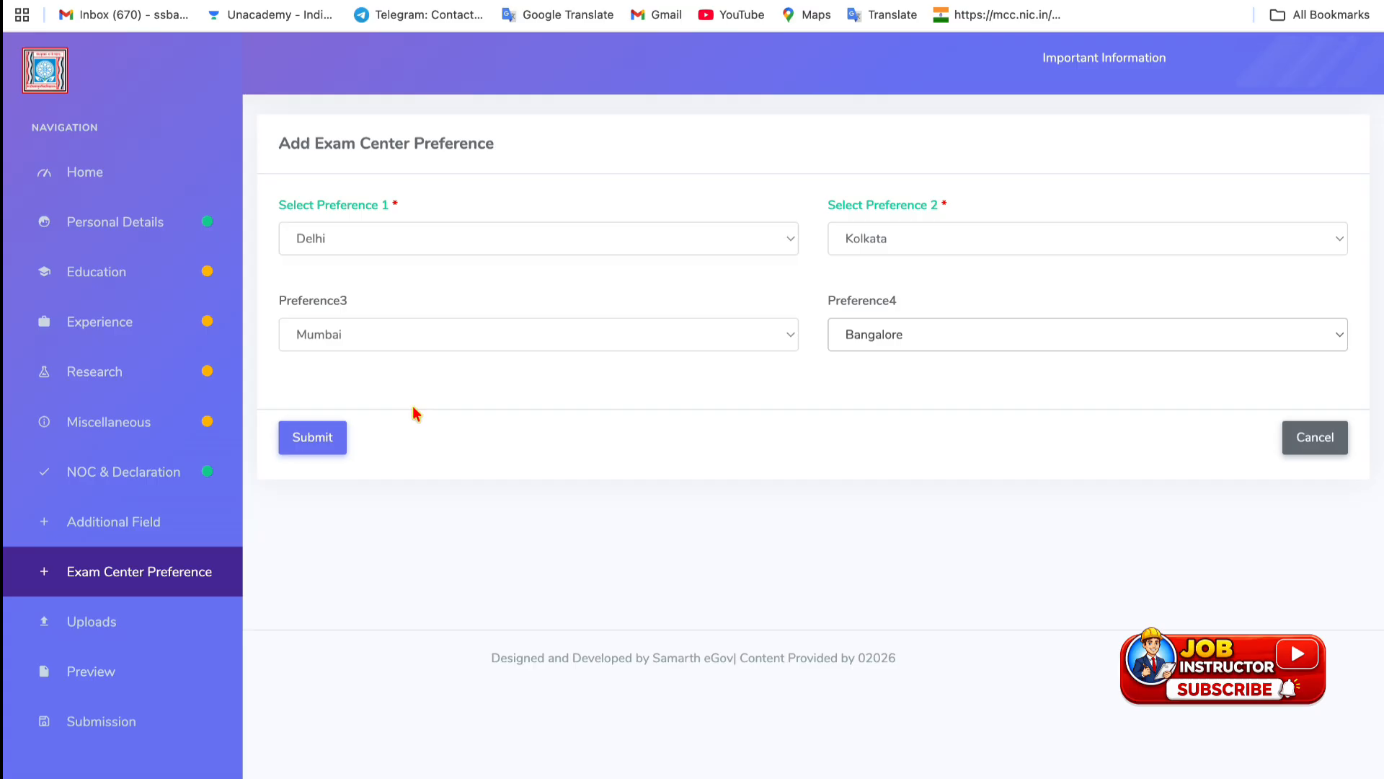
click(312, 440)
Continue to the Uploads section and review the file requirements for the personal, academic and experience documents.
click(837, 462)
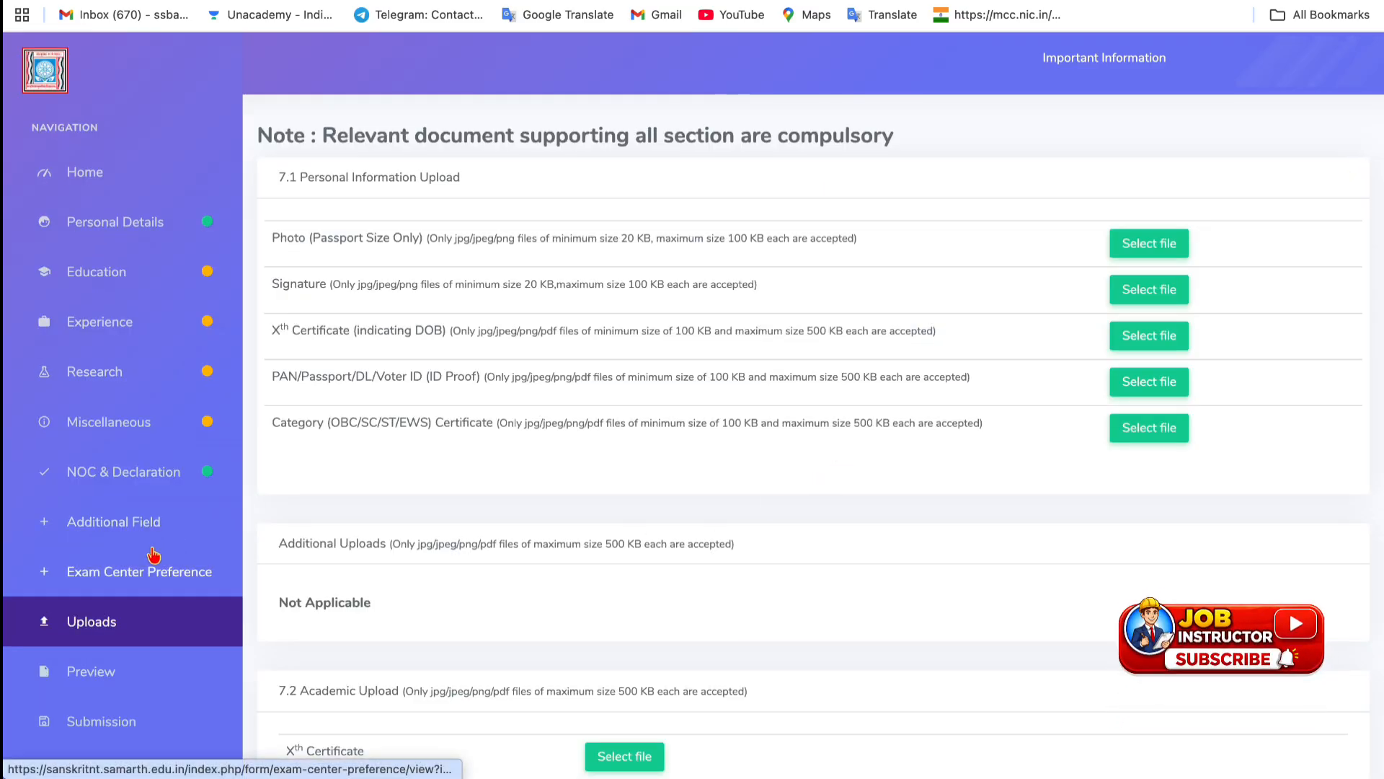
scroll(149, 549, down, 1)
scroll(456, 441, up, 1)
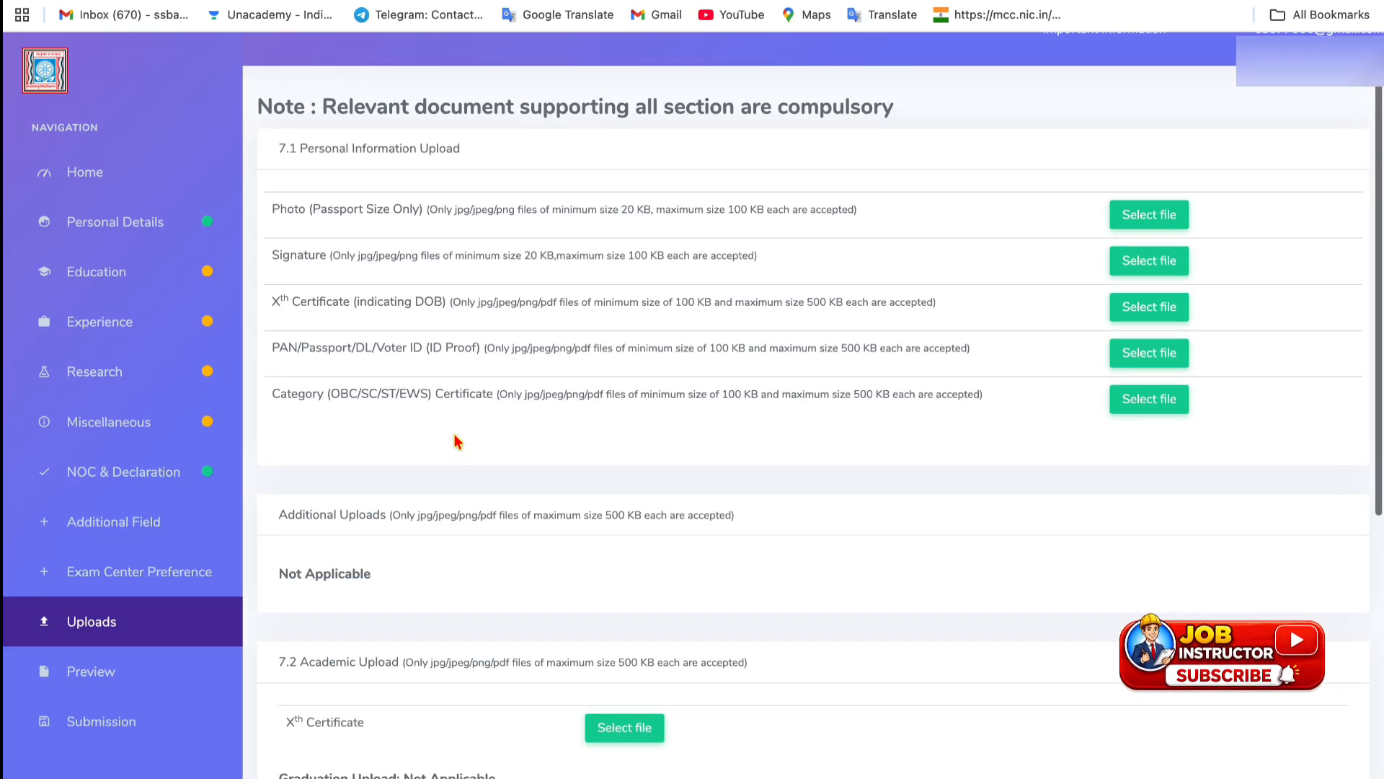
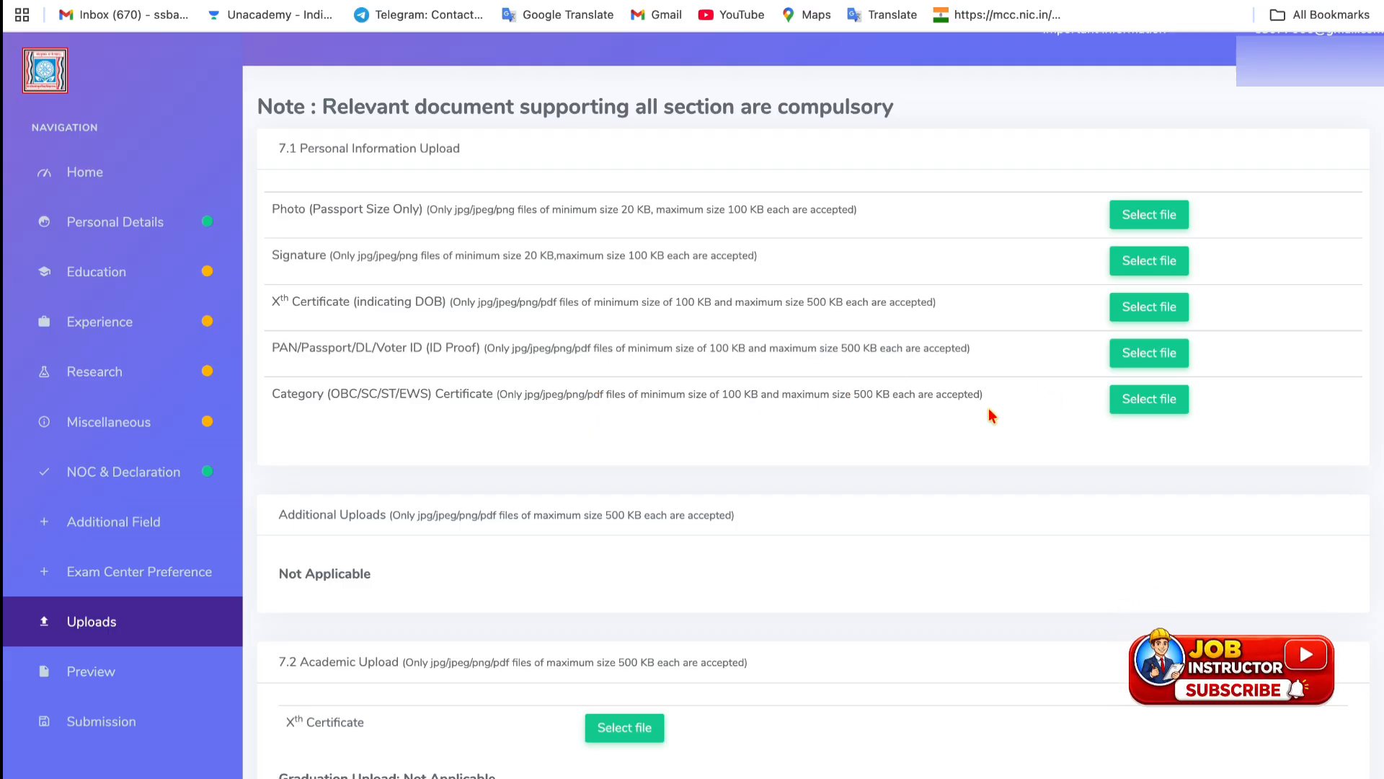
scroll(527, 494, down, 2)
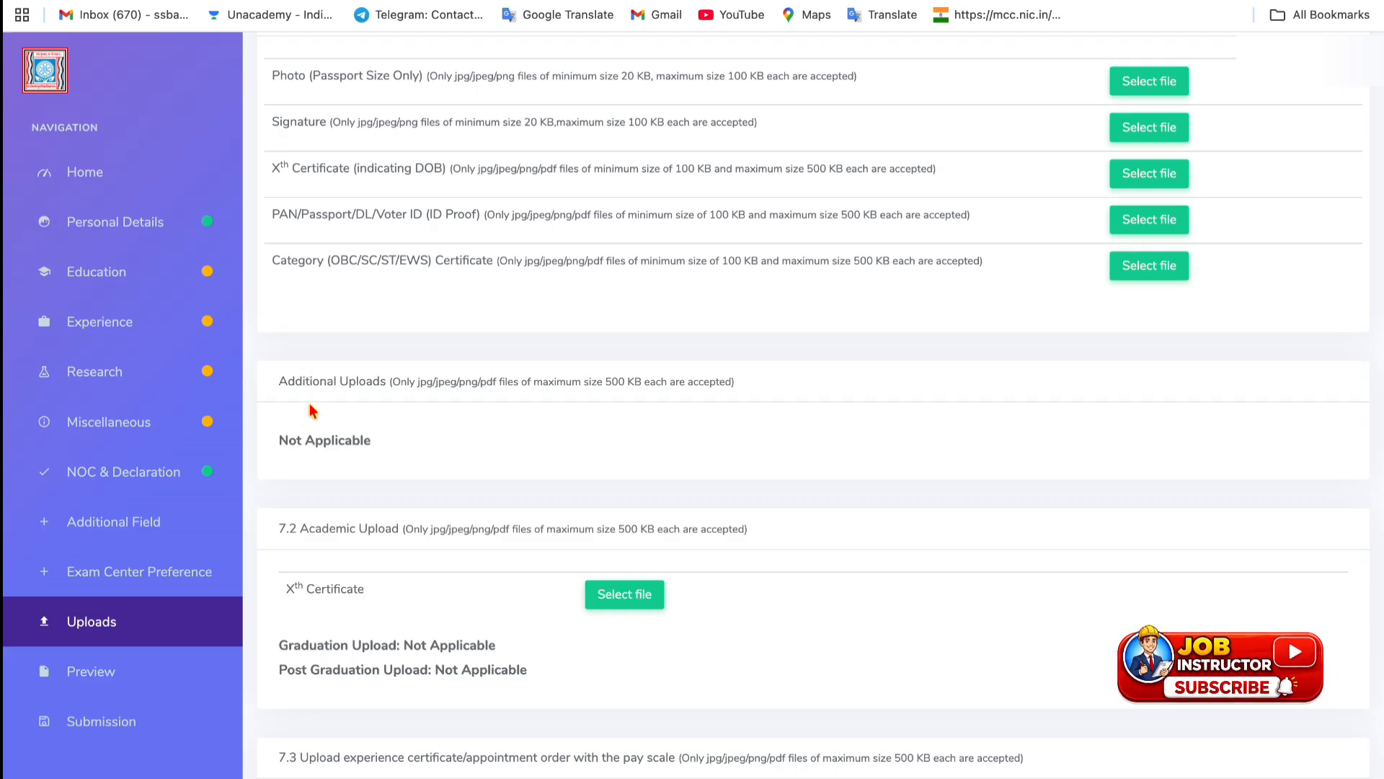
scroll(297, 440, down, 2)
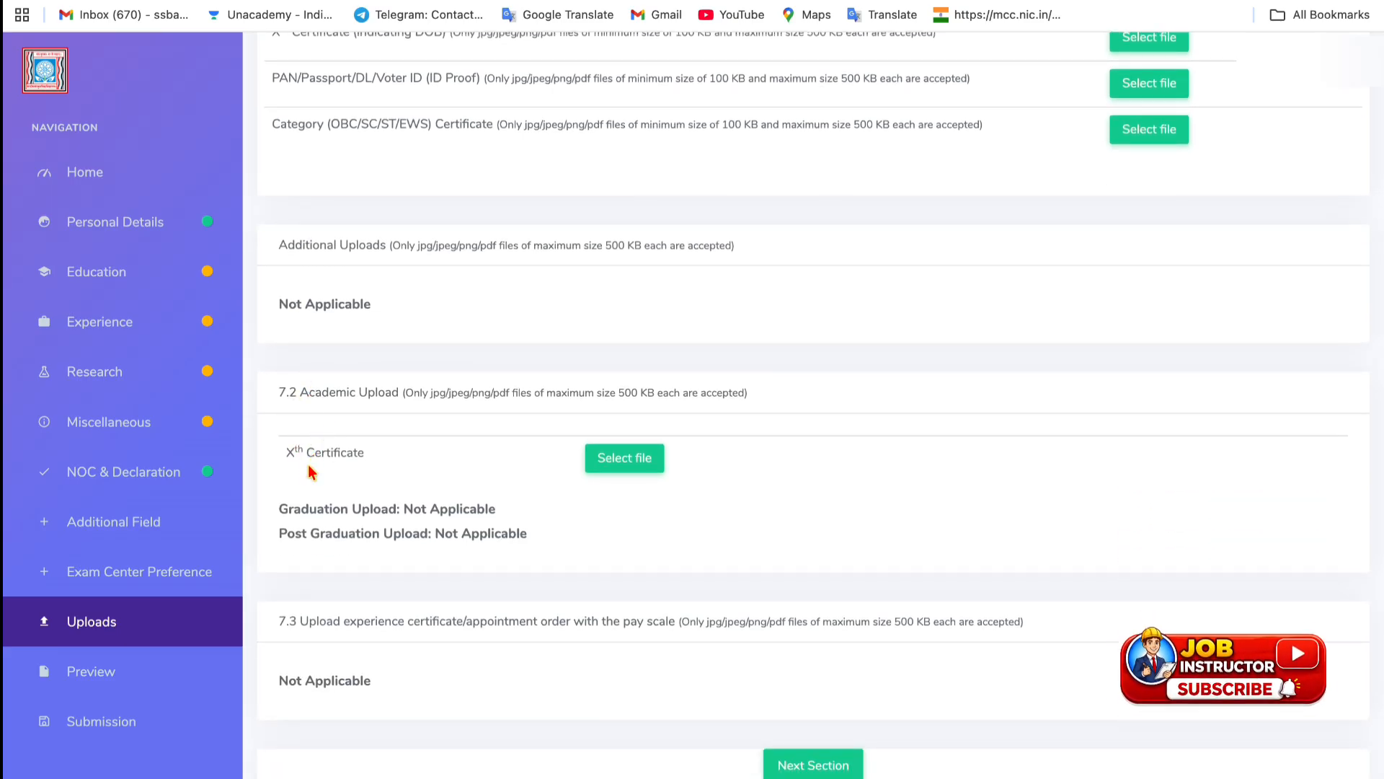
drag(286, 459, 668, 457)
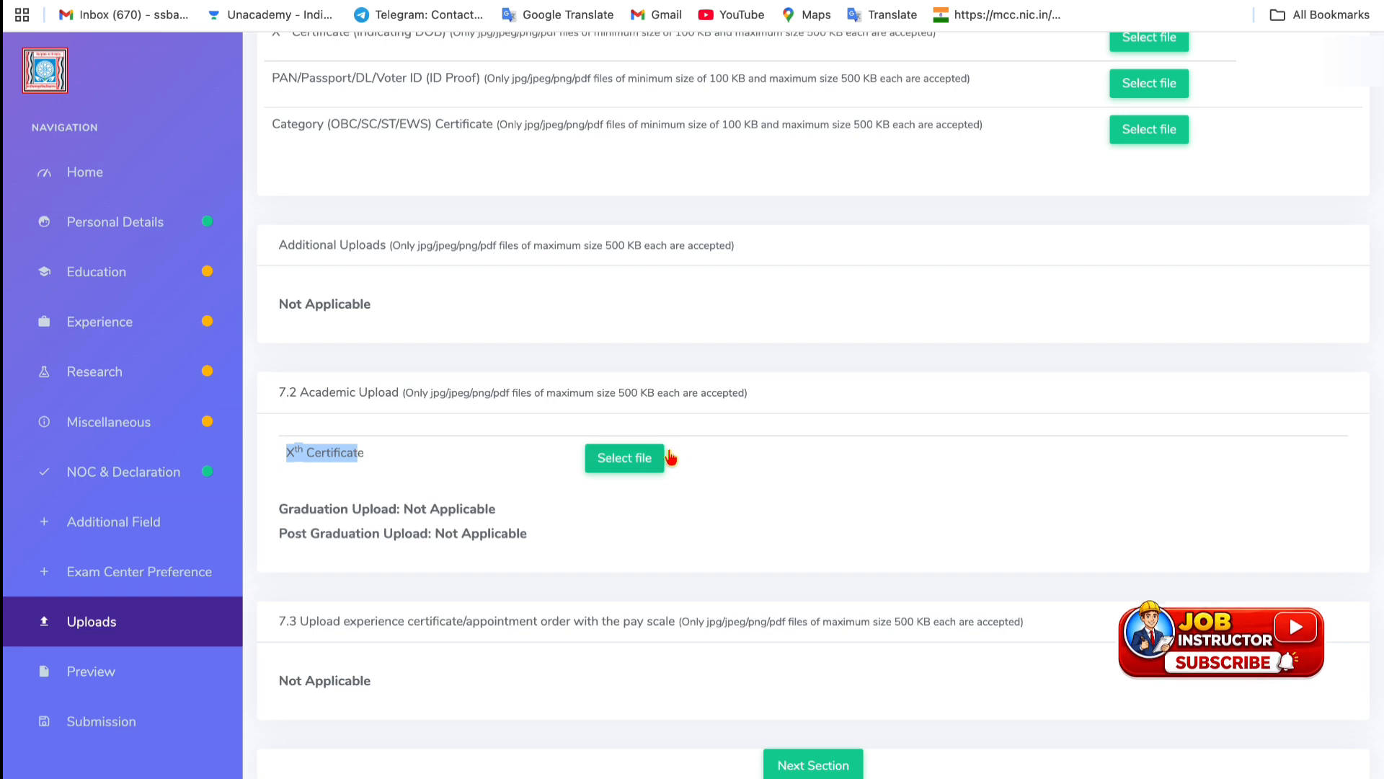
scroll(676, 462, down, 2)
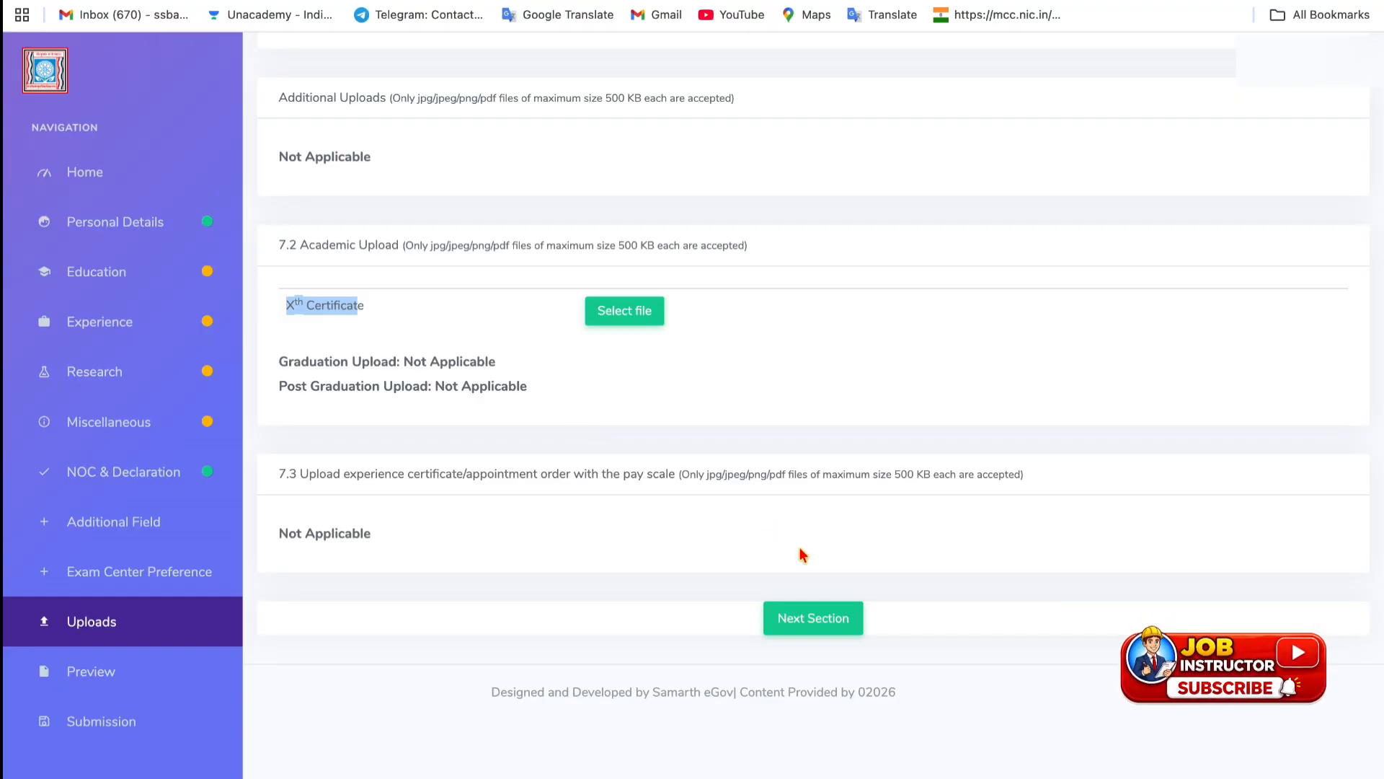
click(807, 640)
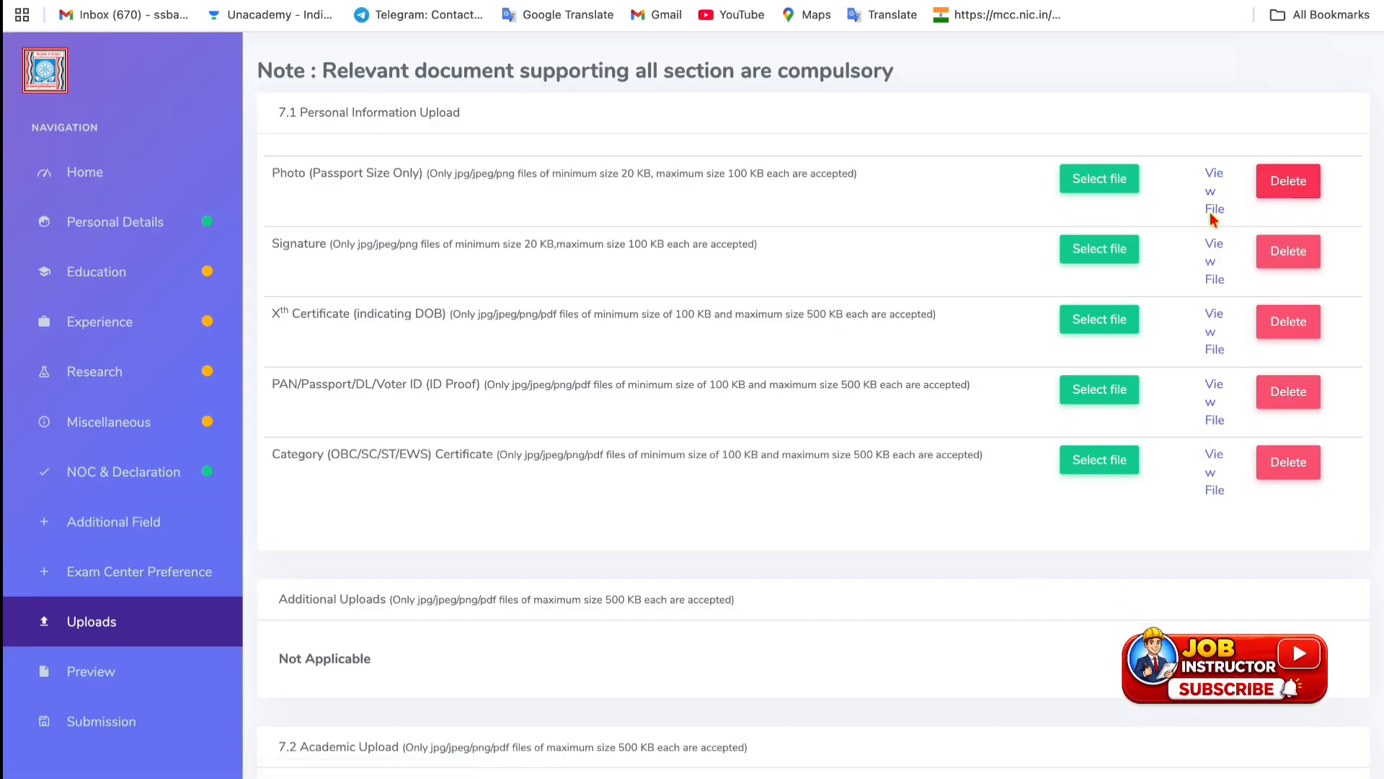
Continue from Uploads to the preview, agree to the terms and conditions and go on to the Submission section.
scroll(1177, 337, down, 7)
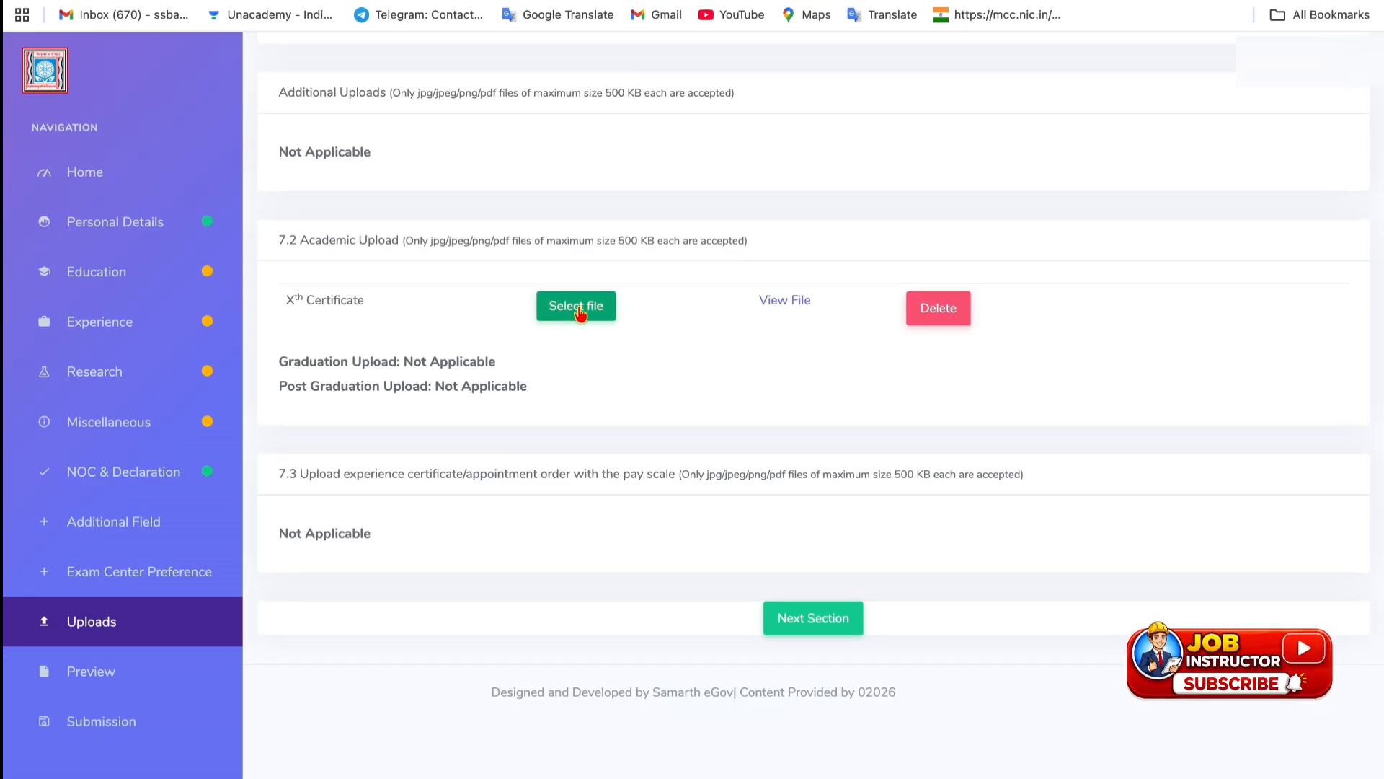
click(781, 626)
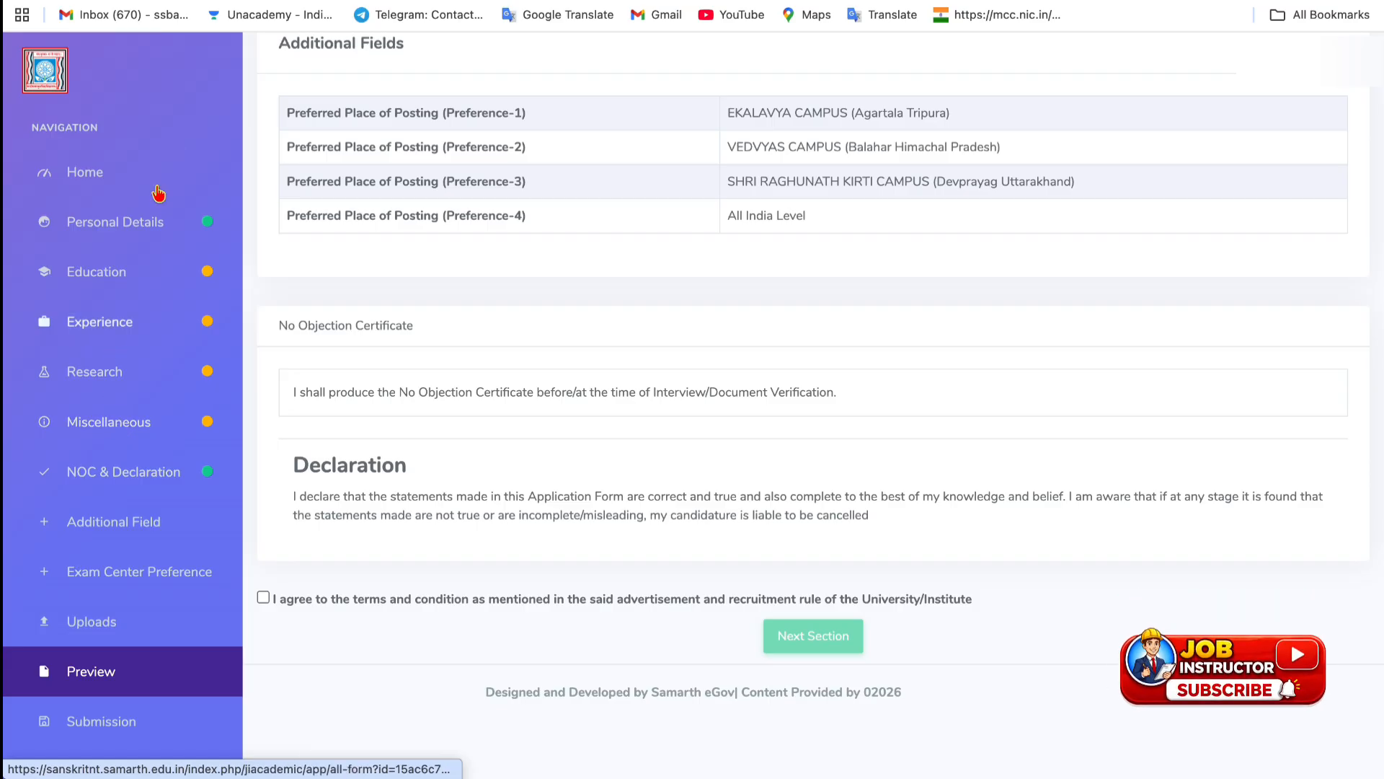
click(263, 598)
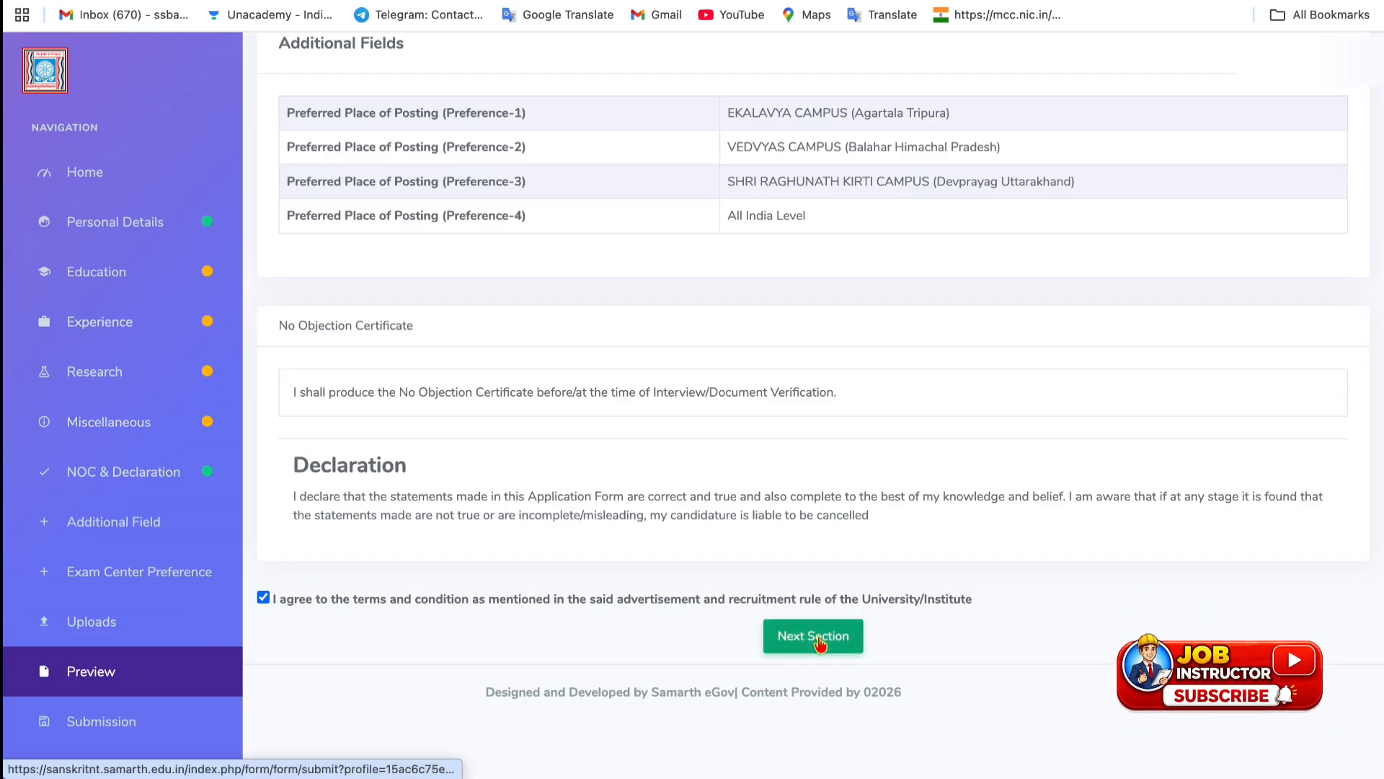
click(817, 637)
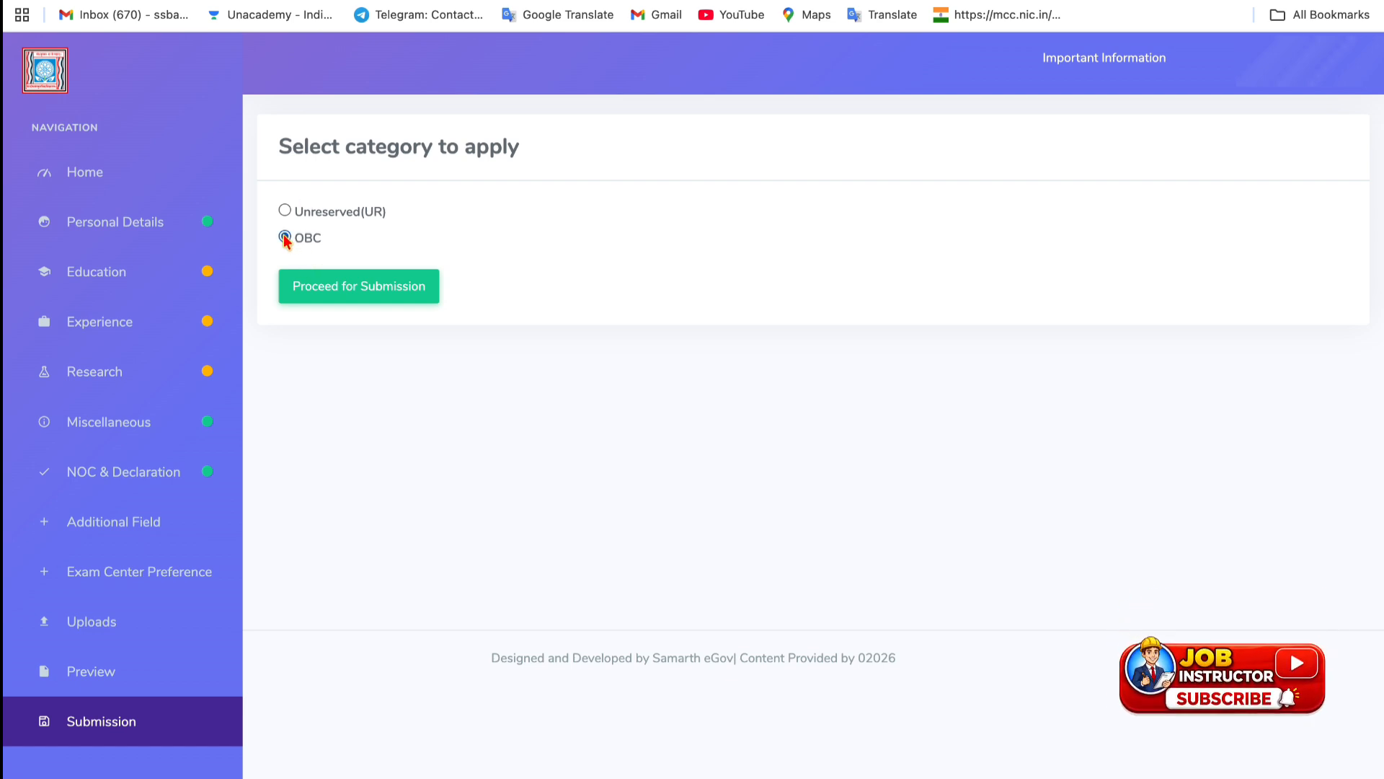
Proceed for submission under the OBC category, review the payment summary and continue to the payment gateway.
click(321, 288)
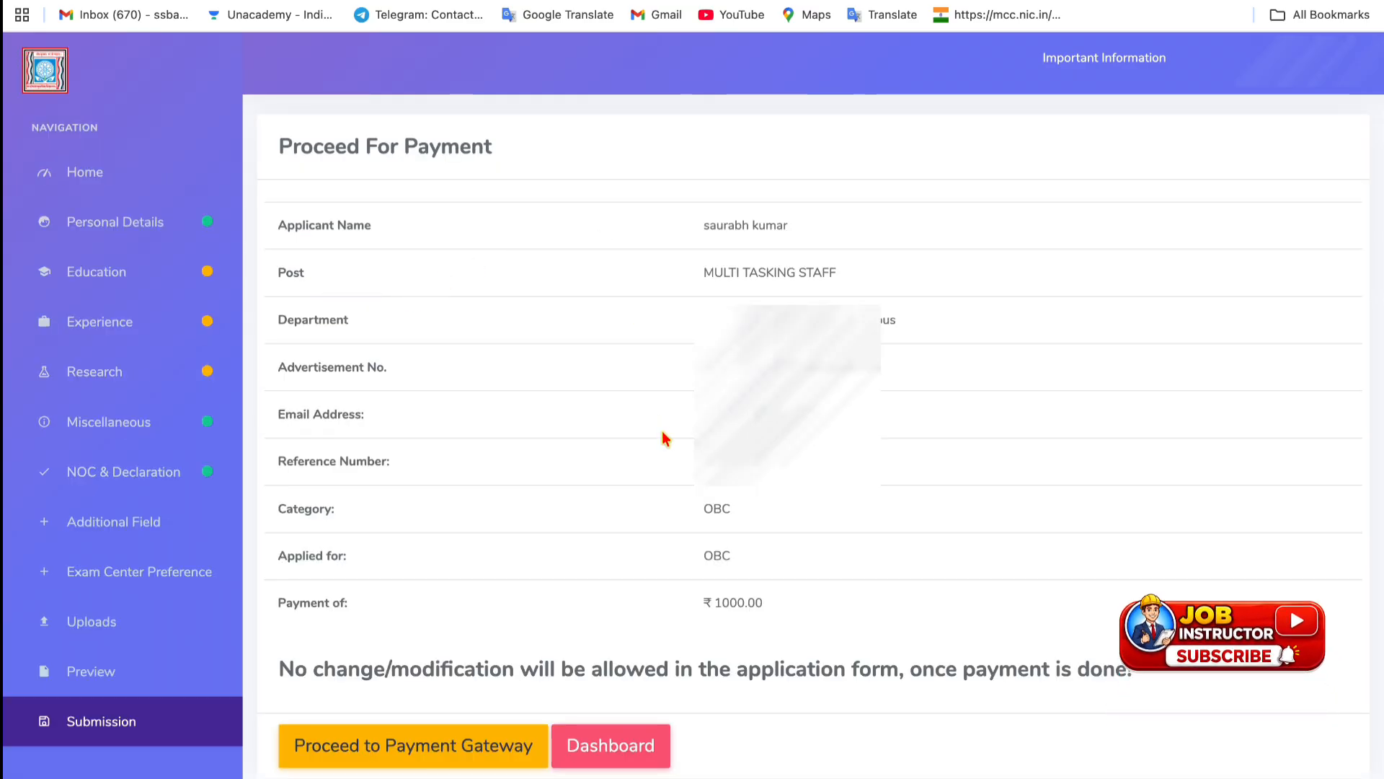
scroll(665, 461, down, 1)
scroll(665, 467, down, 1)
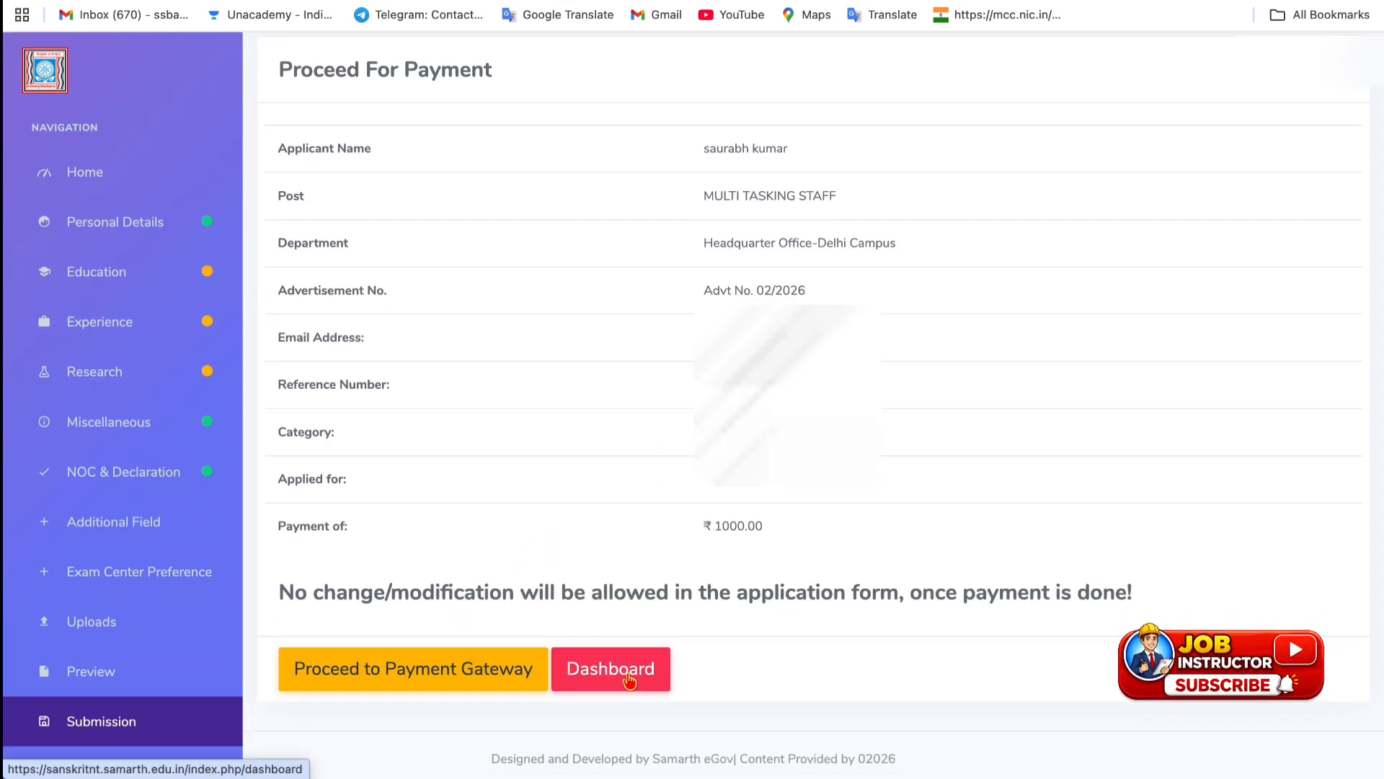
click(377, 681)
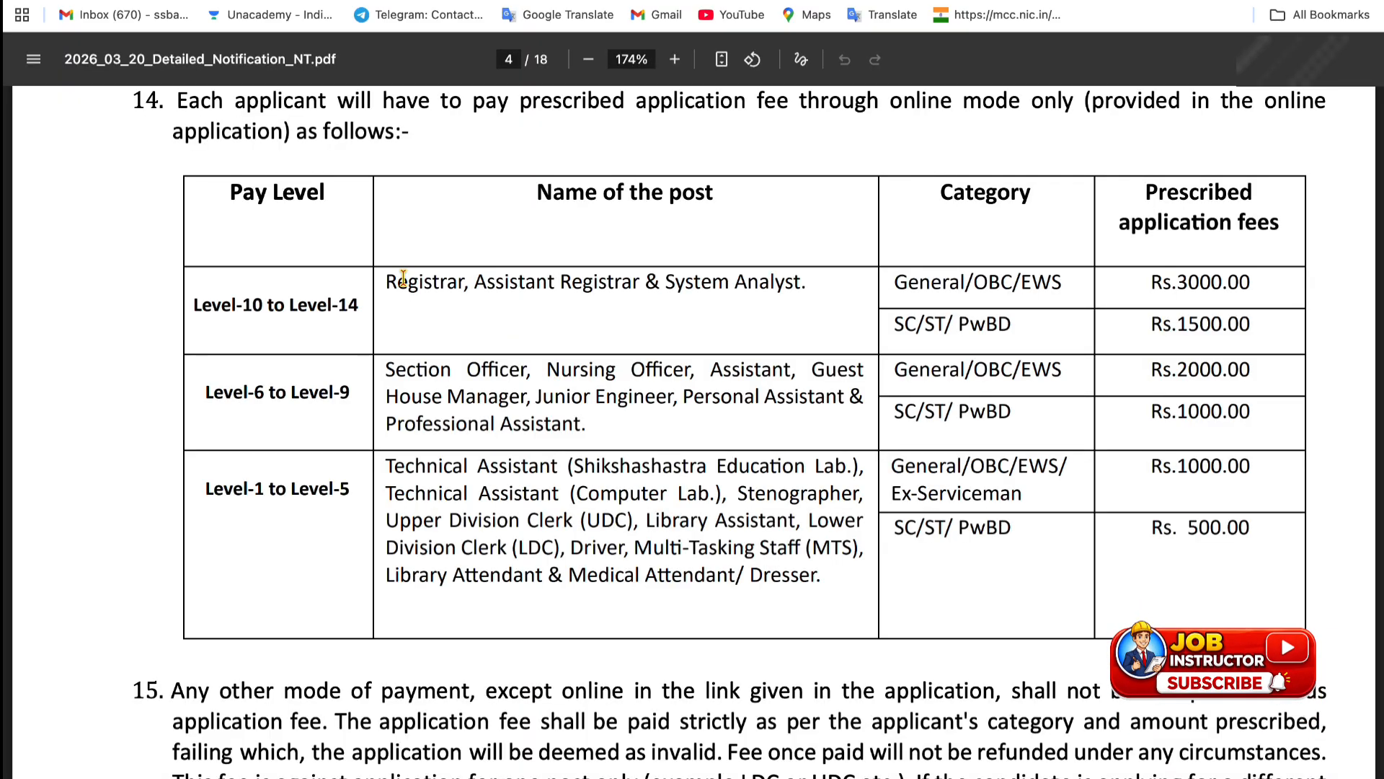
Switch to the detailed notification PDF and examine the prescribed application fees by category for all three pay-level groups.
drag(386, 282, 801, 281)
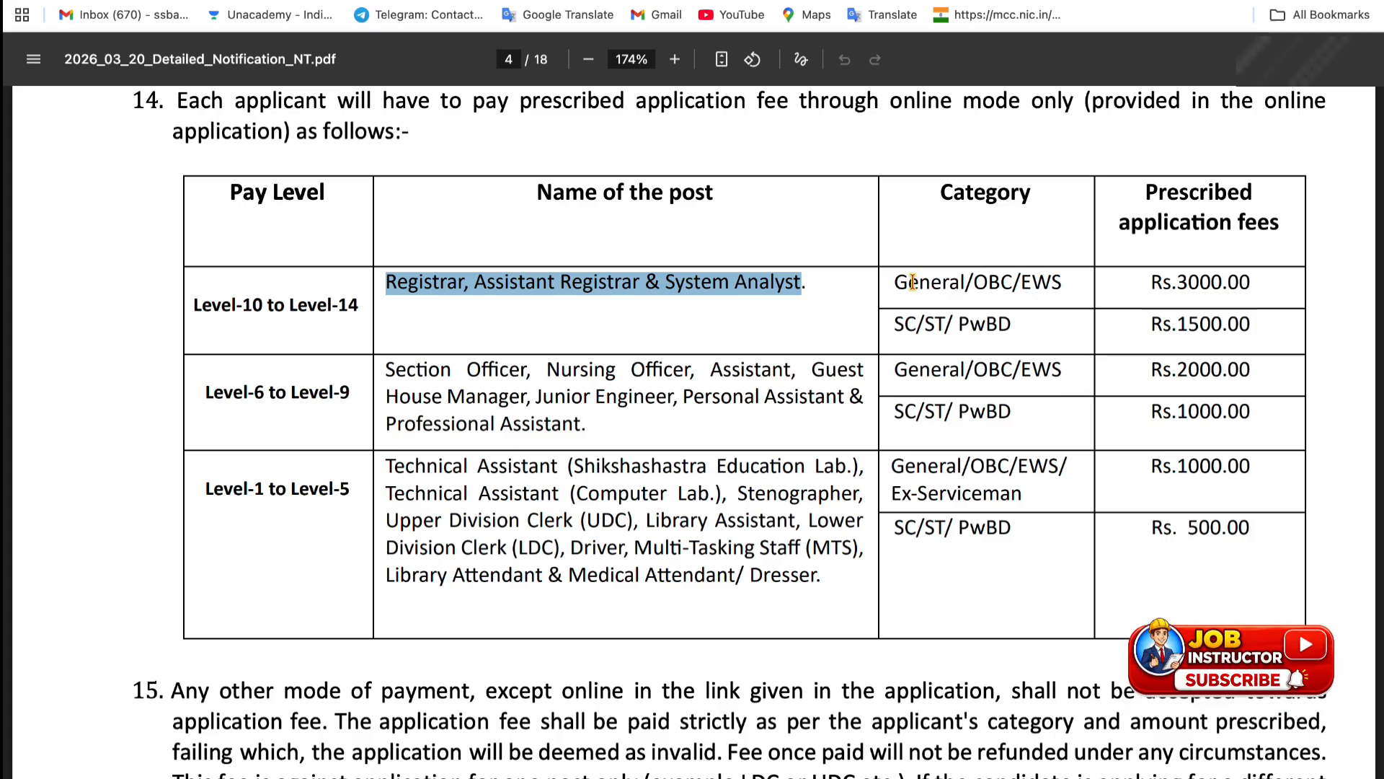
drag(907, 282, 1075, 283)
drag(1172, 282, 1223, 282)
drag(1178, 324, 1255, 325)
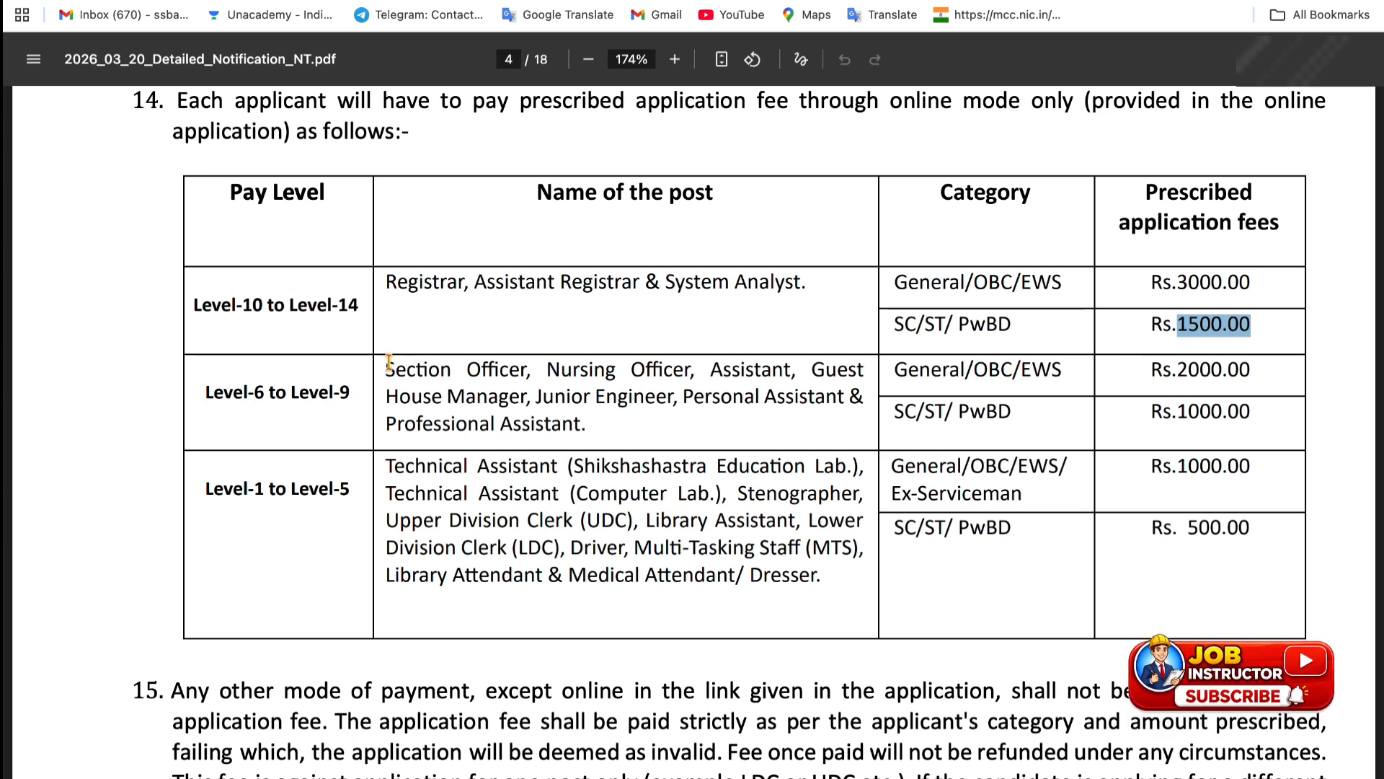
drag(386, 369, 587, 426)
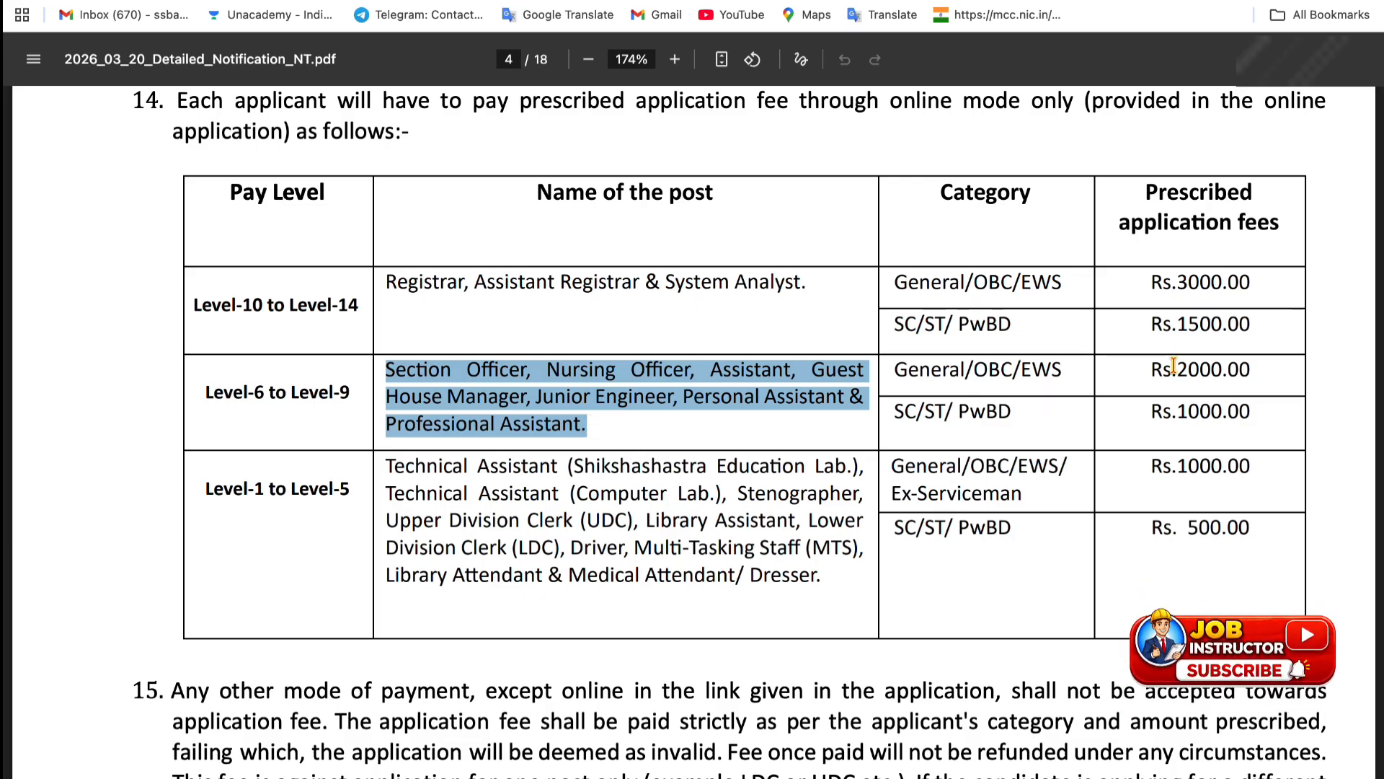
drag(1172, 369, 1222, 370)
drag(1178, 413, 1252, 412)
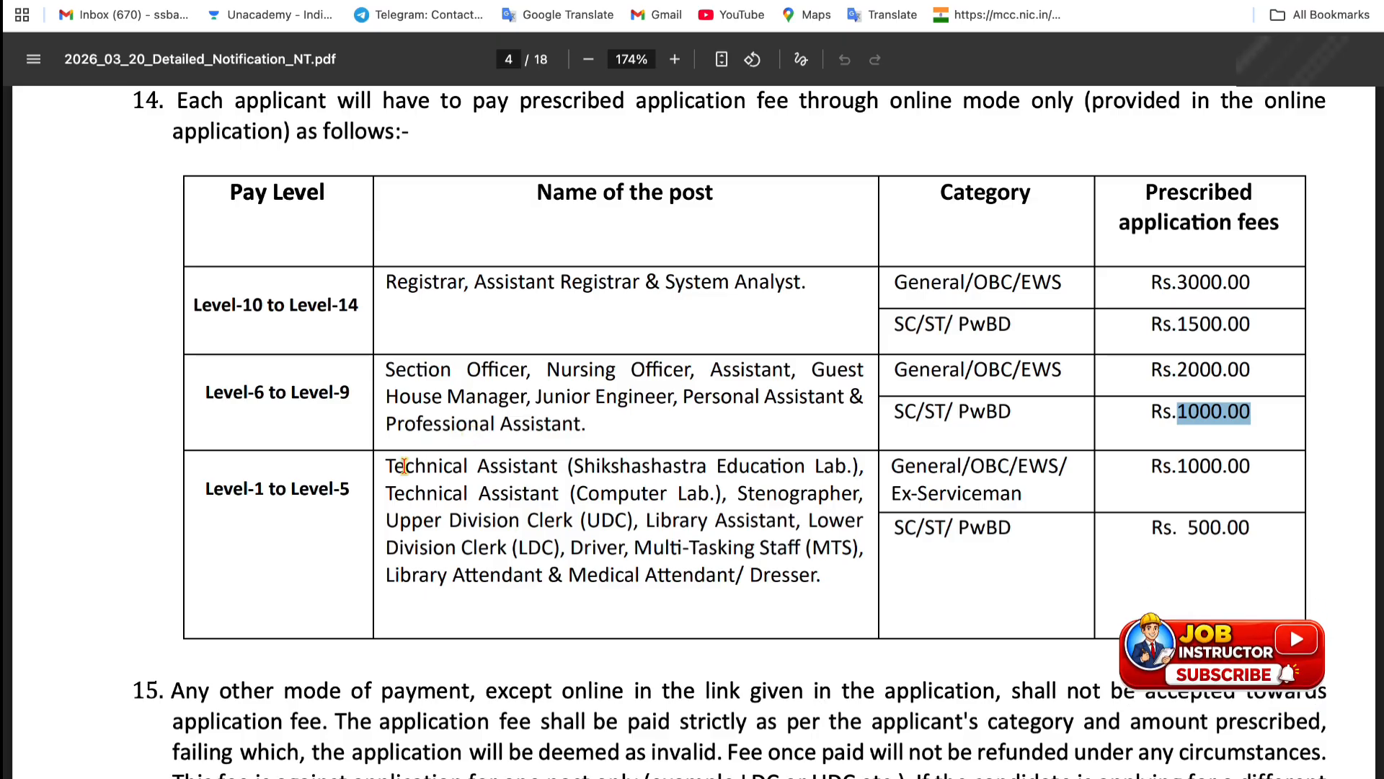
drag(387, 466, 811, 571)
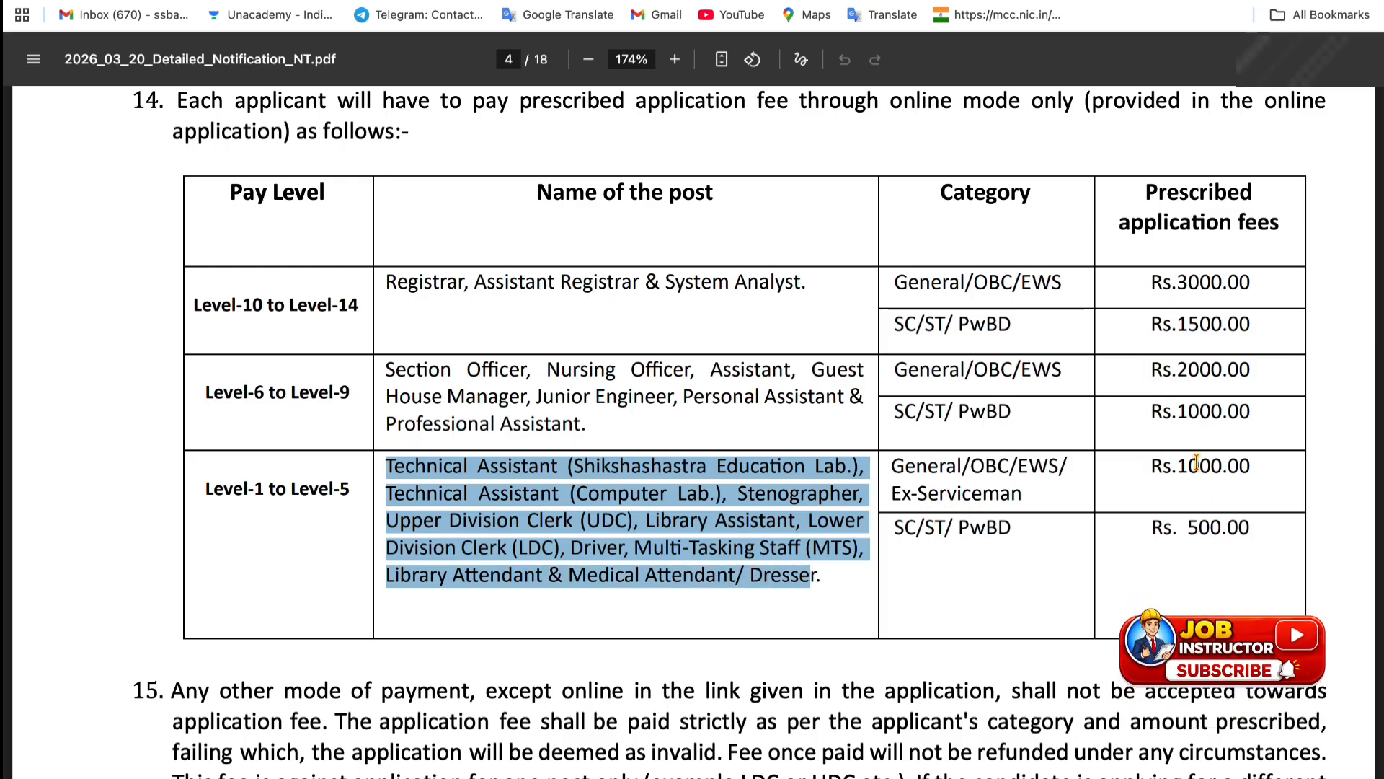
drag(1178, 465, 1223, 465)
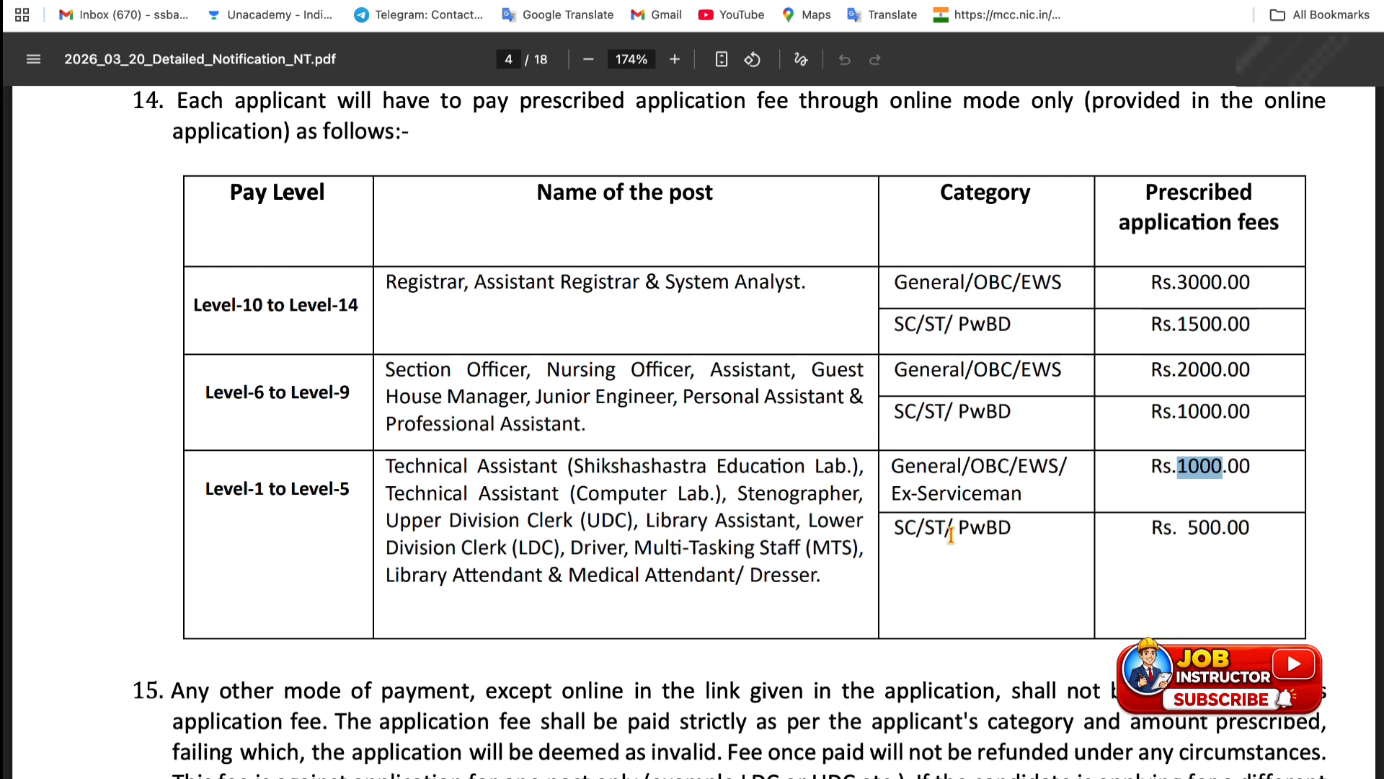
click(1193, 529)
drag(1193, 529, 1228, 530)
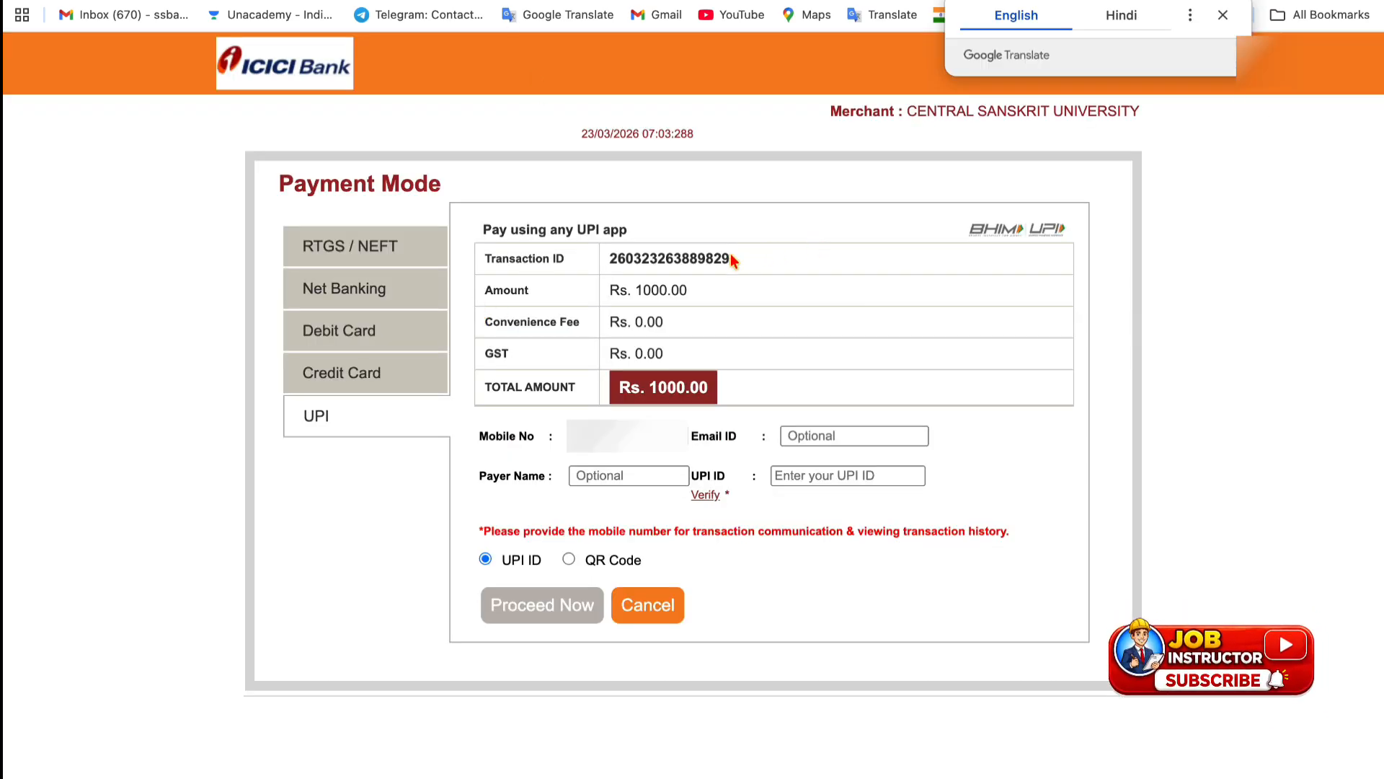
Dismiss the translation pop-up on the payment page and check the Multi-Tasking Staff post and OBC category in the notification's fee table.
click(1223, 16)
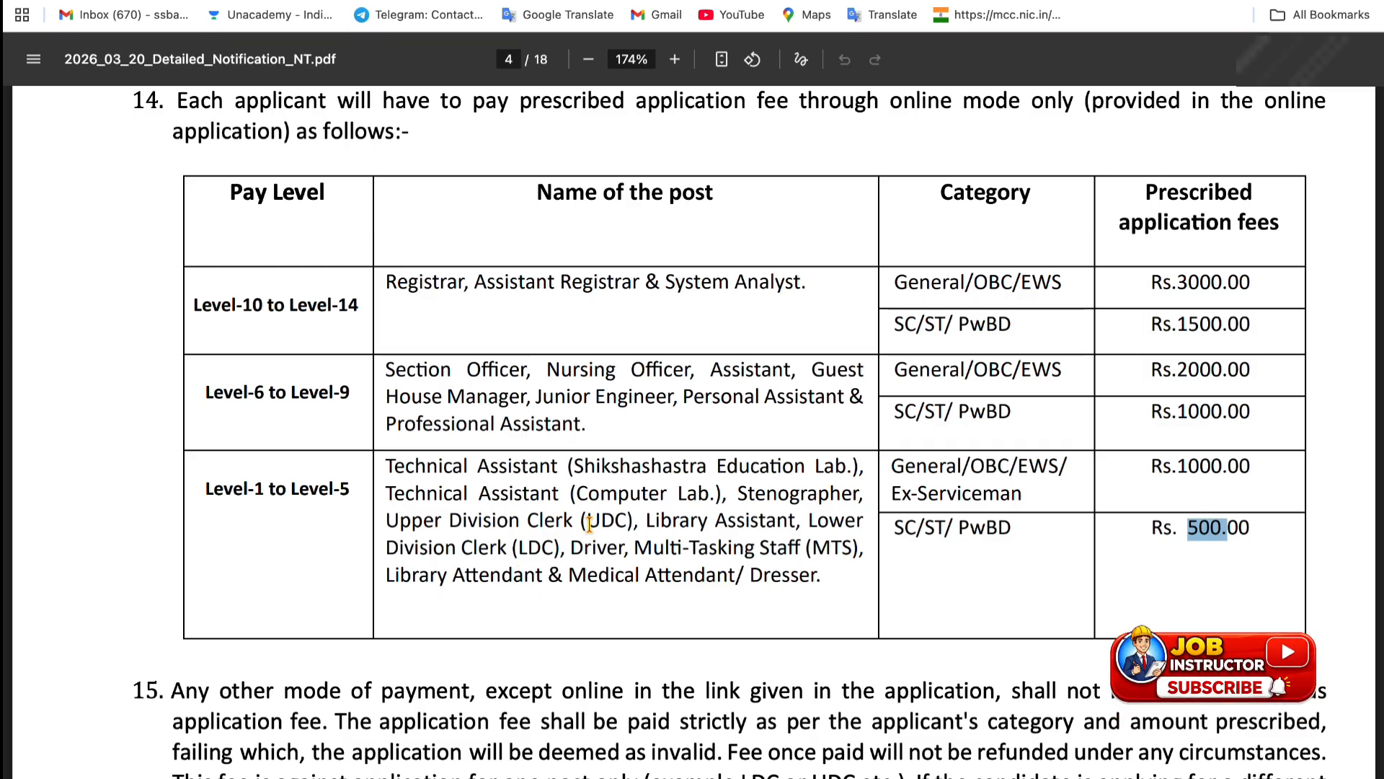
drag(634, 545, 842, 548)
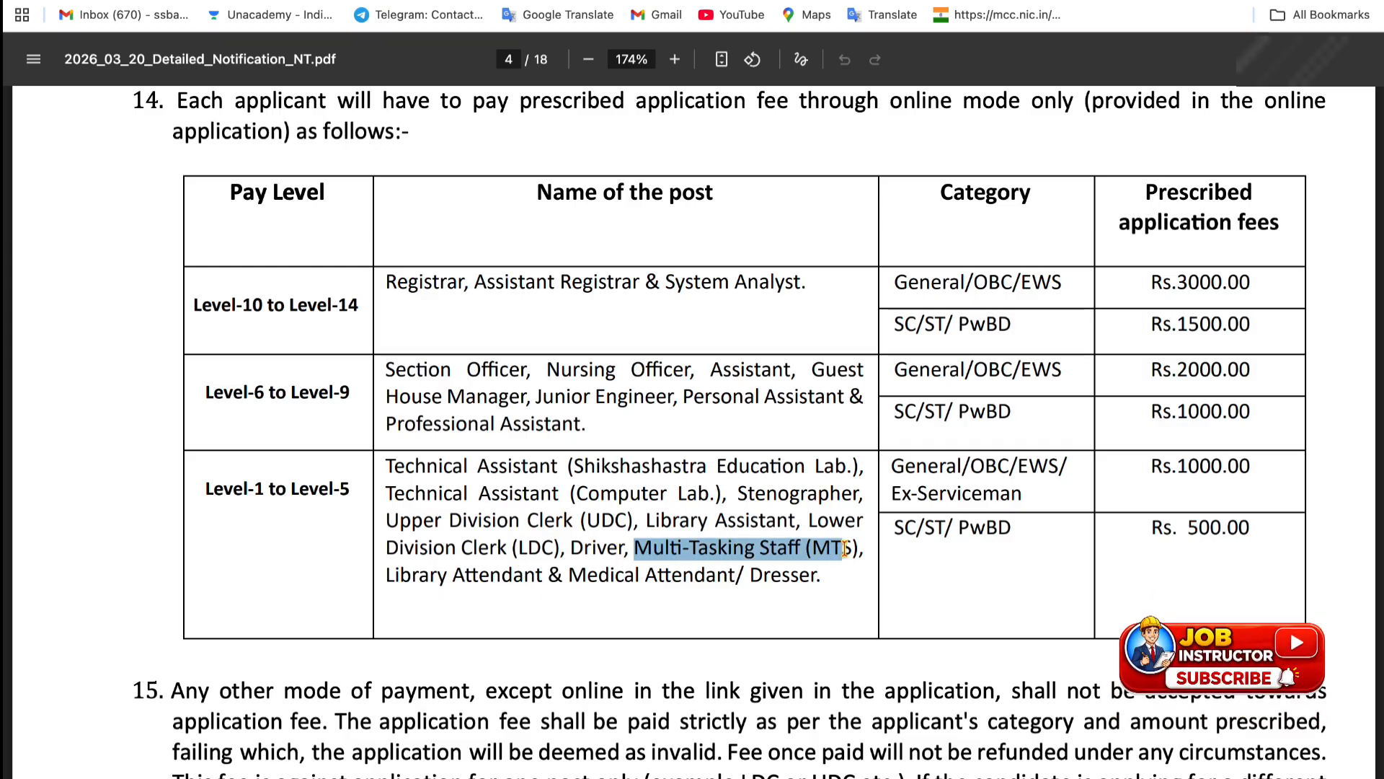
click(980, 465)
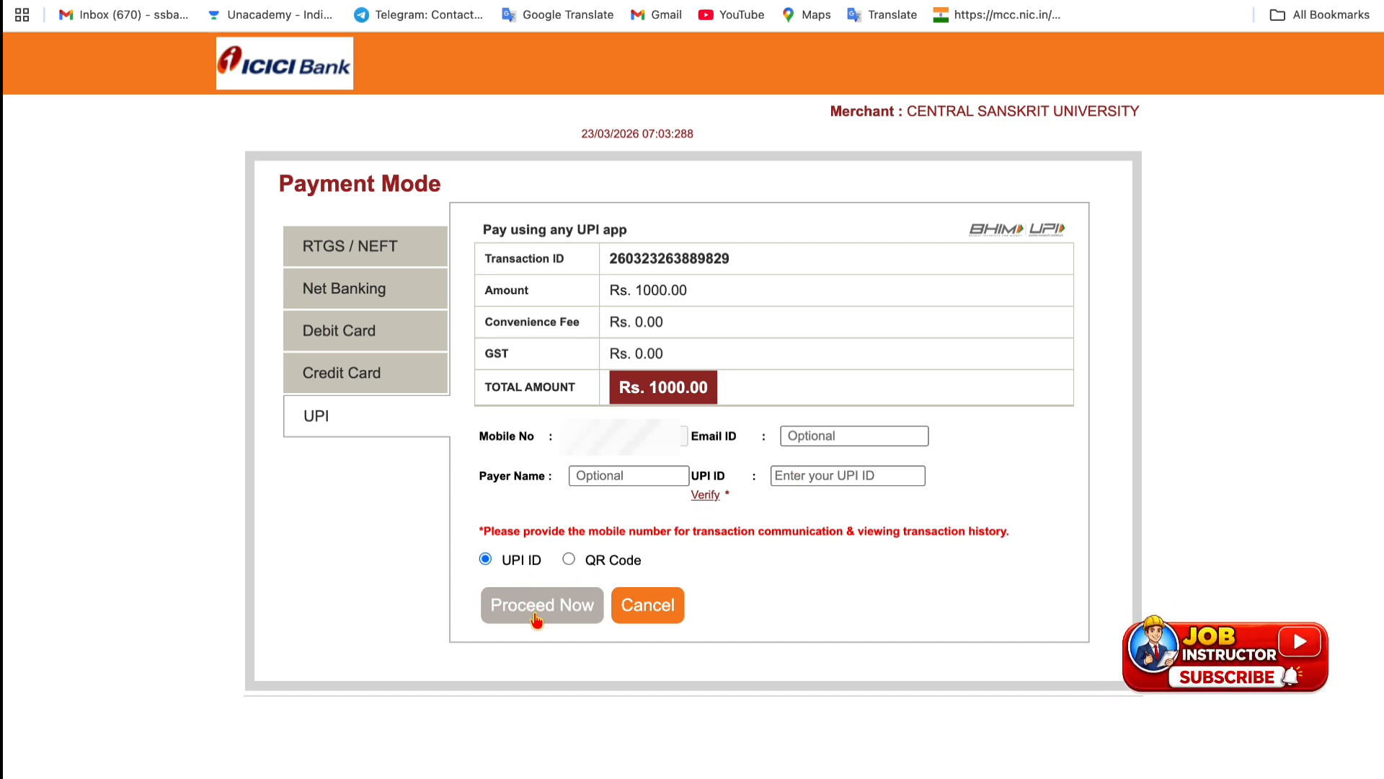
On the bank payment page, view the UPI QR Code option and the Net Banking payment mode.
click(569, 560)
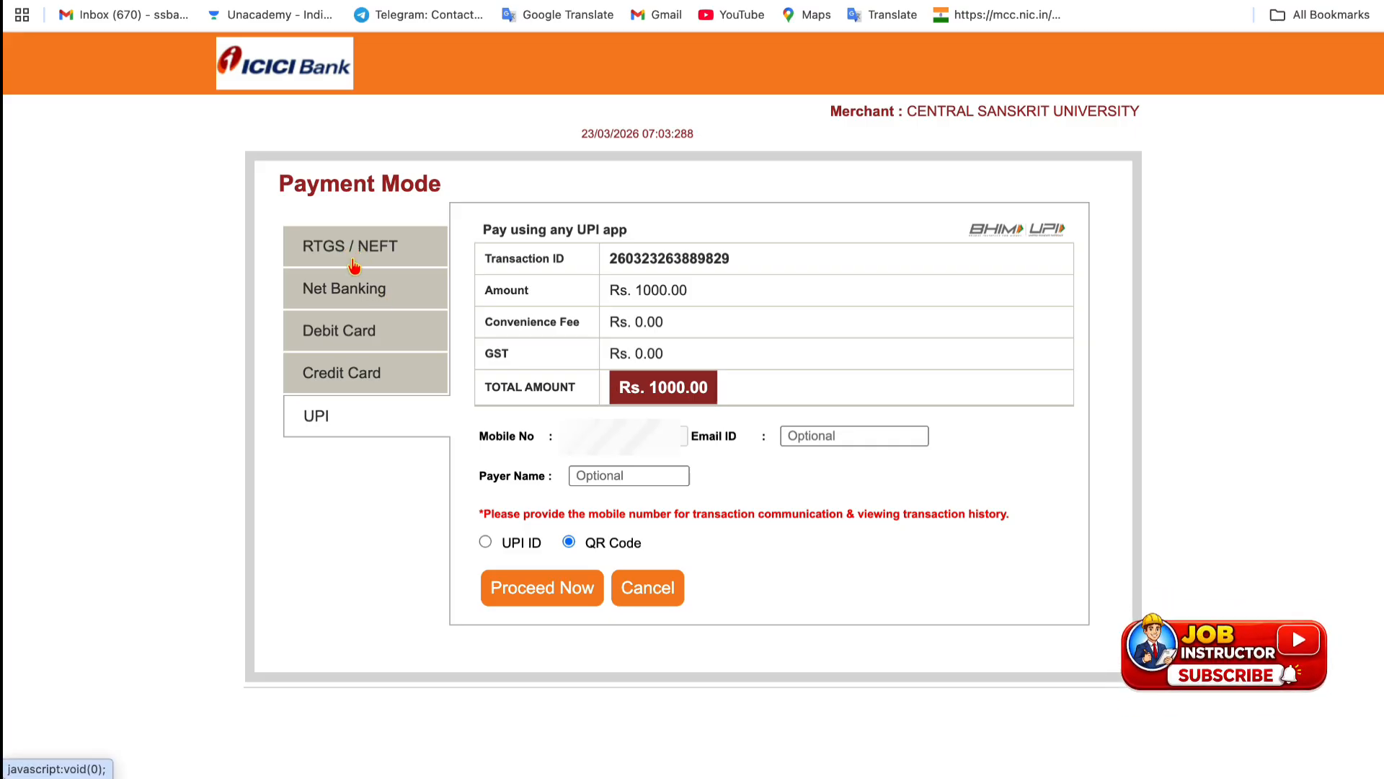
click(336, 303)
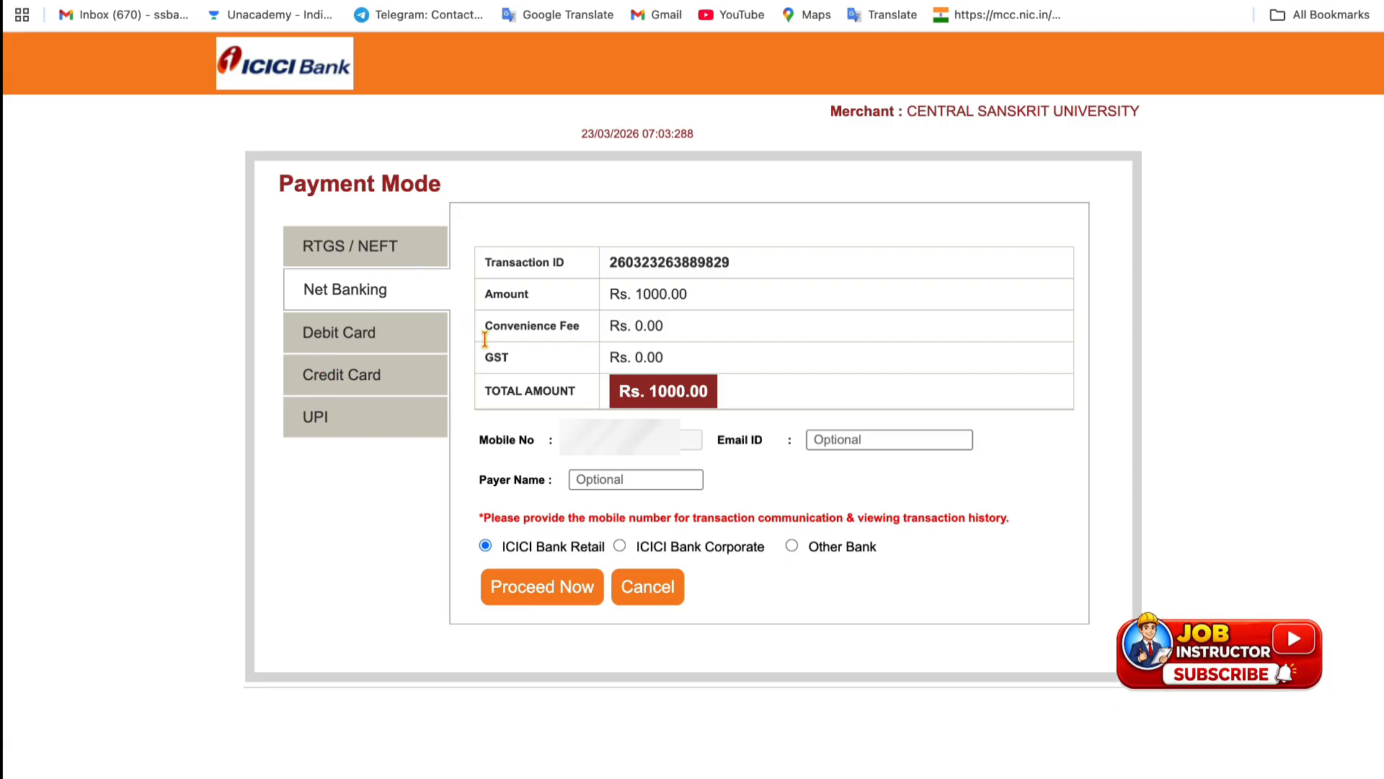
Return to the notification PDF and look back from the application fees through the important notes to the vacancy table on page 1.
click(570, 1)
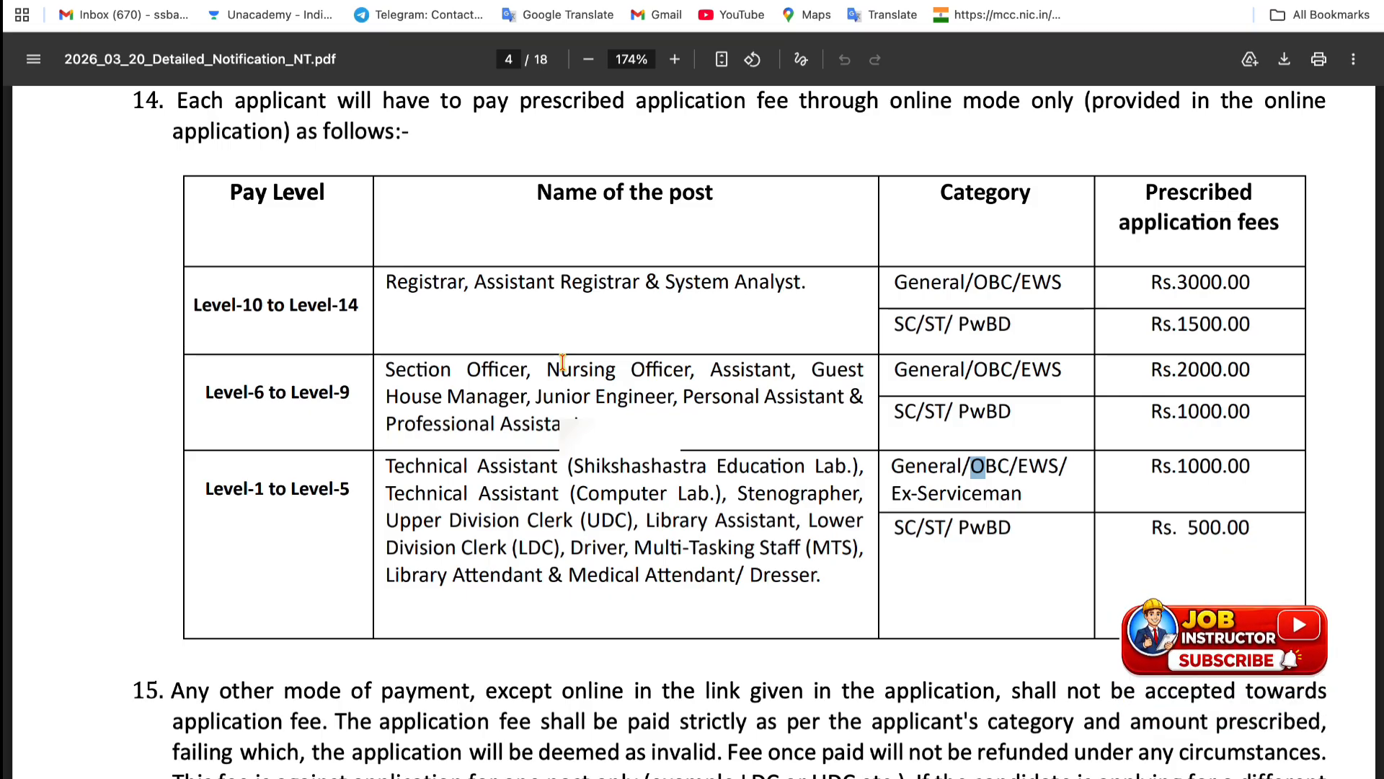
click(514, 342)
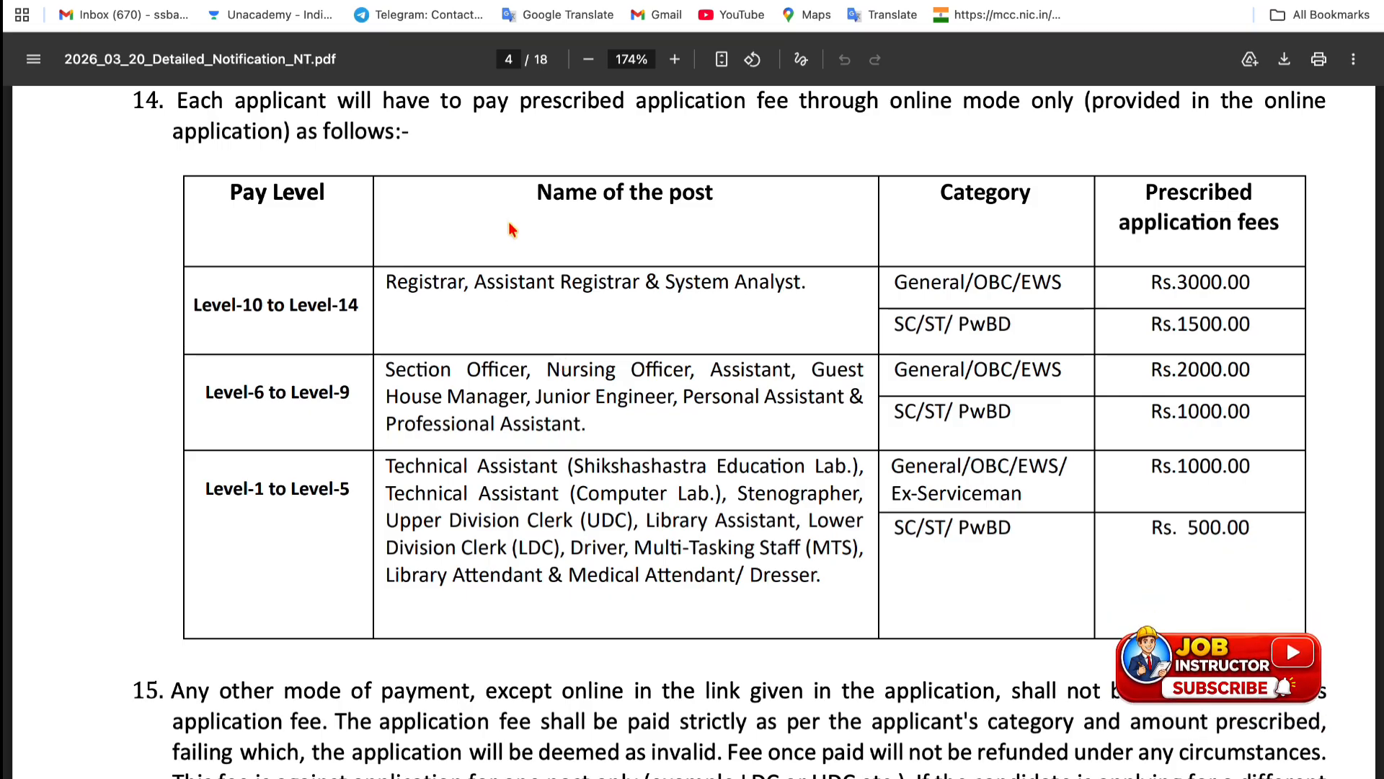
scroll(512, 229, up, 3)
scroll(512, 229, up, 5)
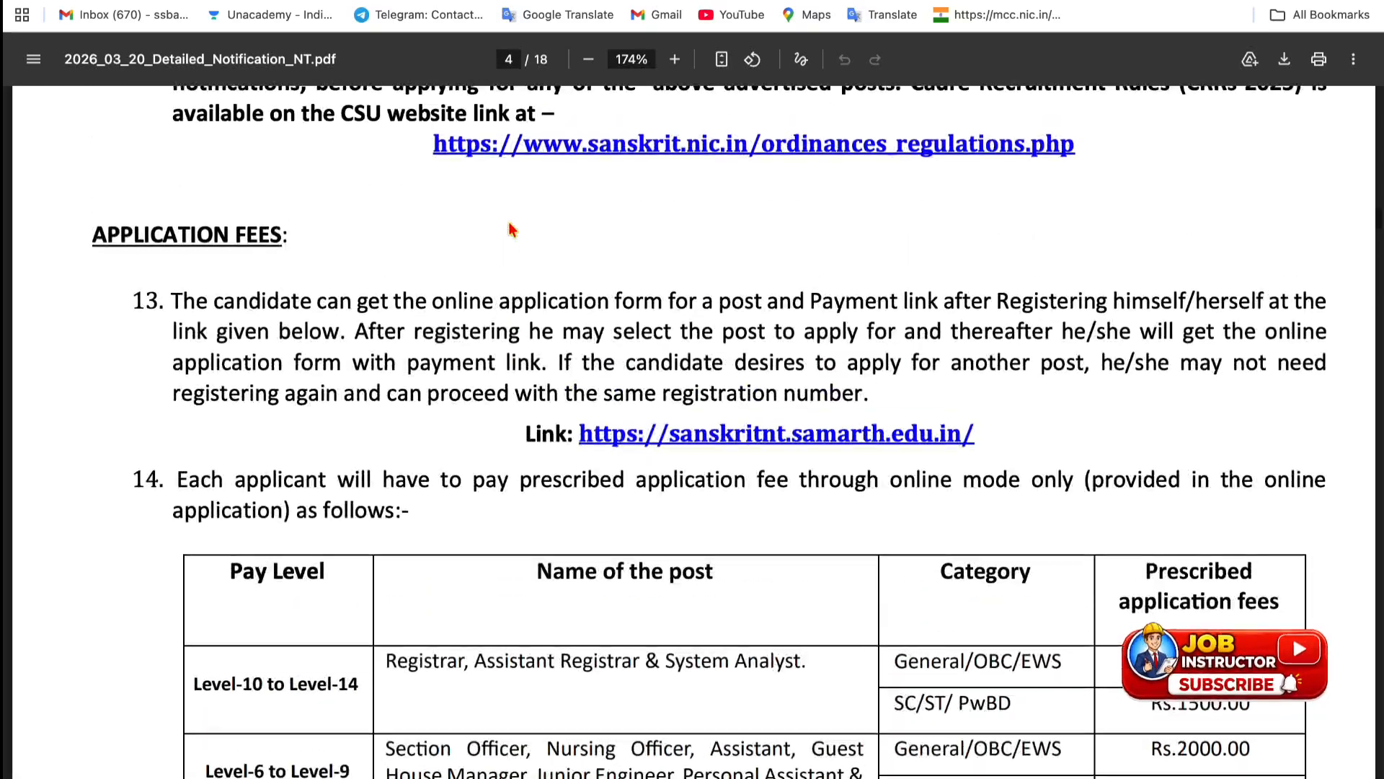
scroll(509, 228, up, 3)
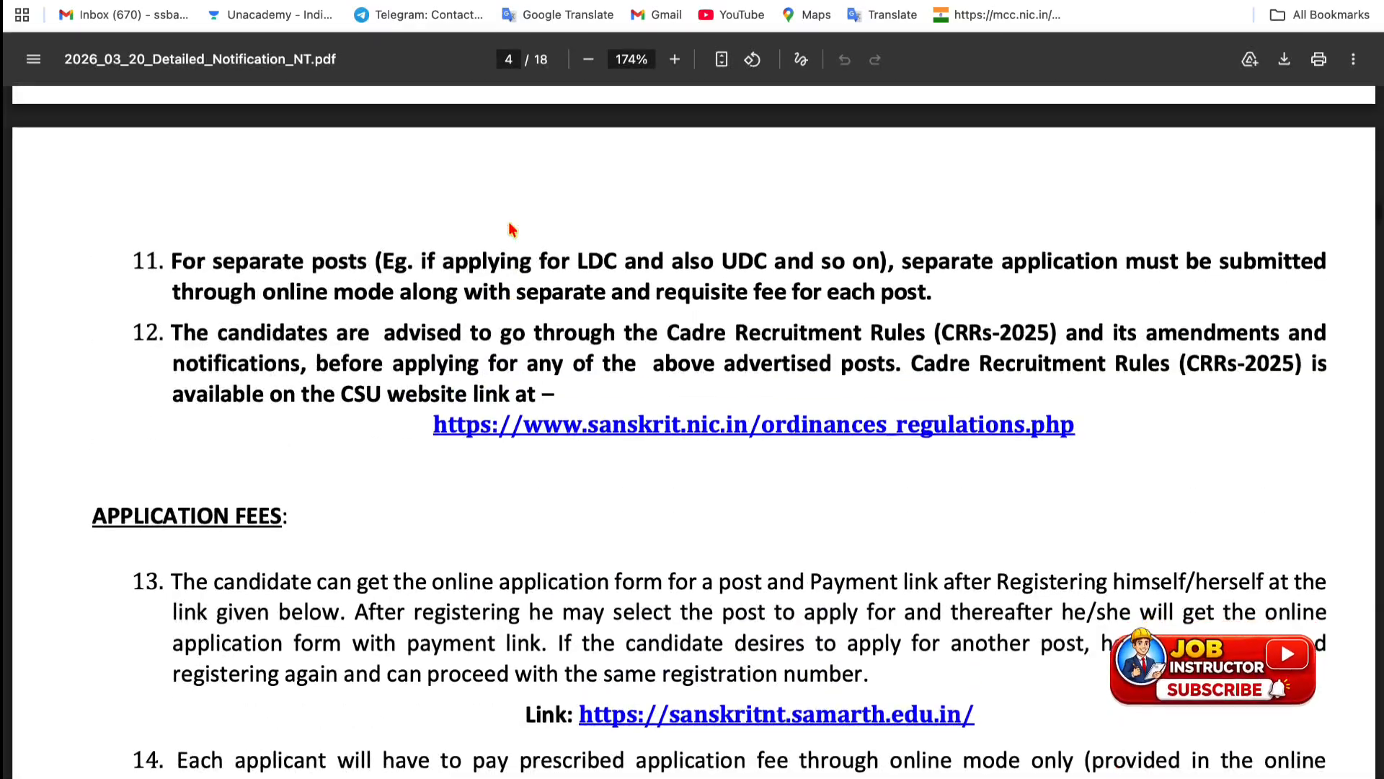
scroll(509, 229, up, 15)
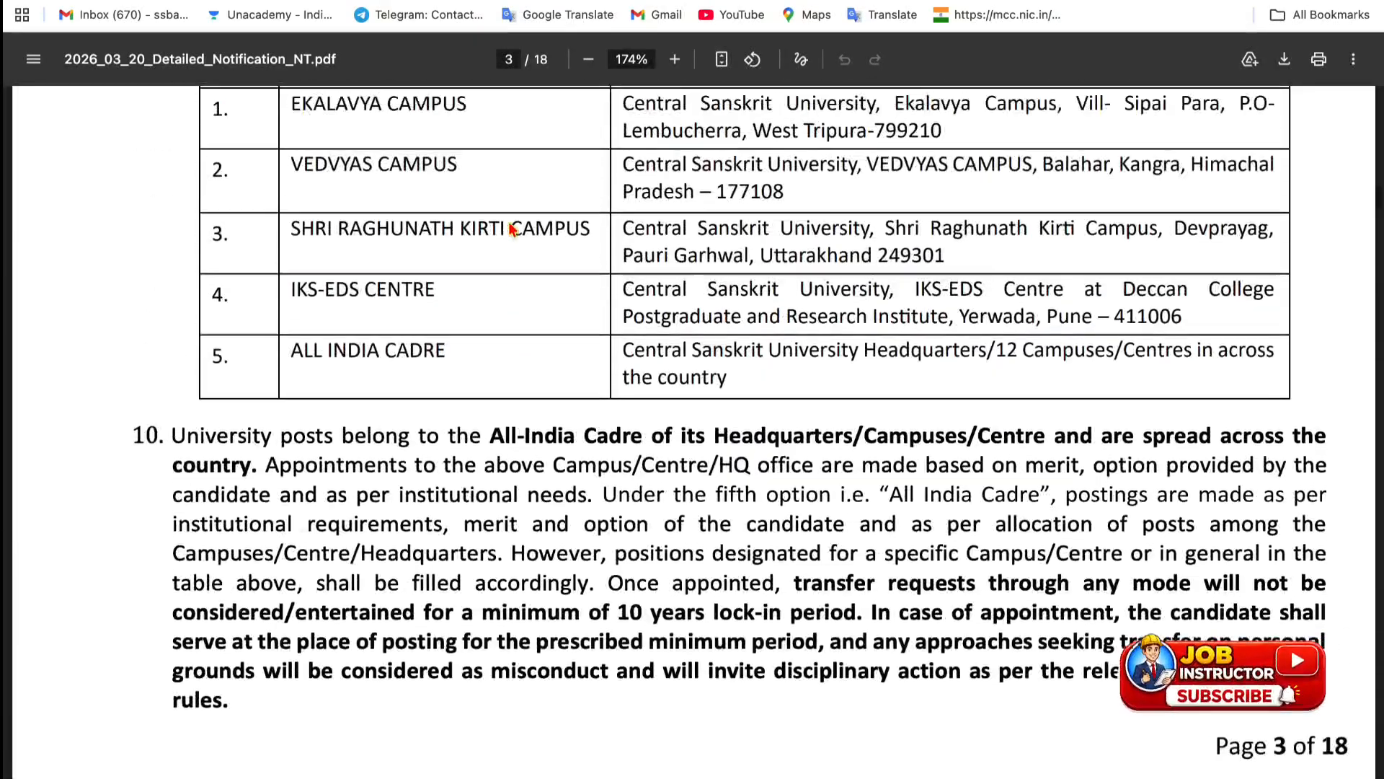
scroll(509, 229, up, 20)
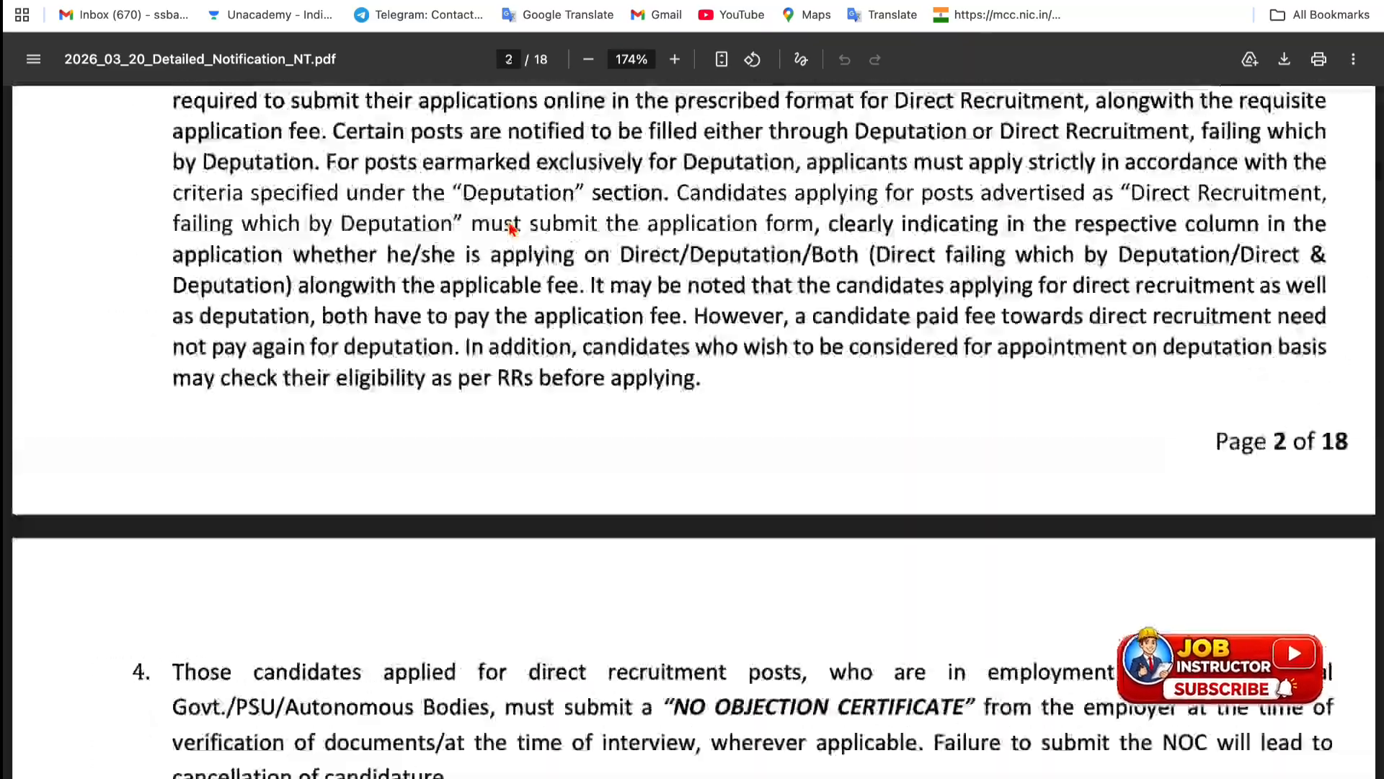
scroll(509, 229, down, 10)
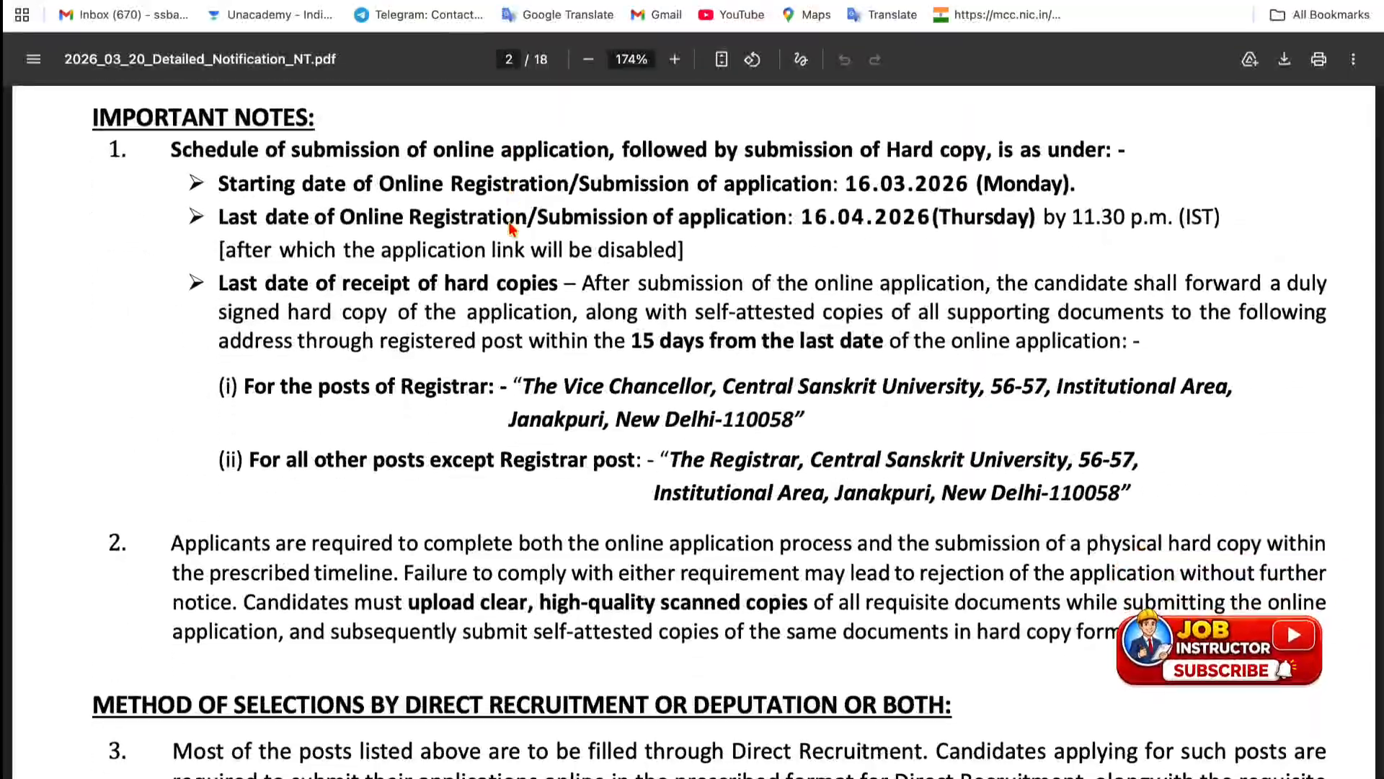
scroll(487, 249, up, 12)
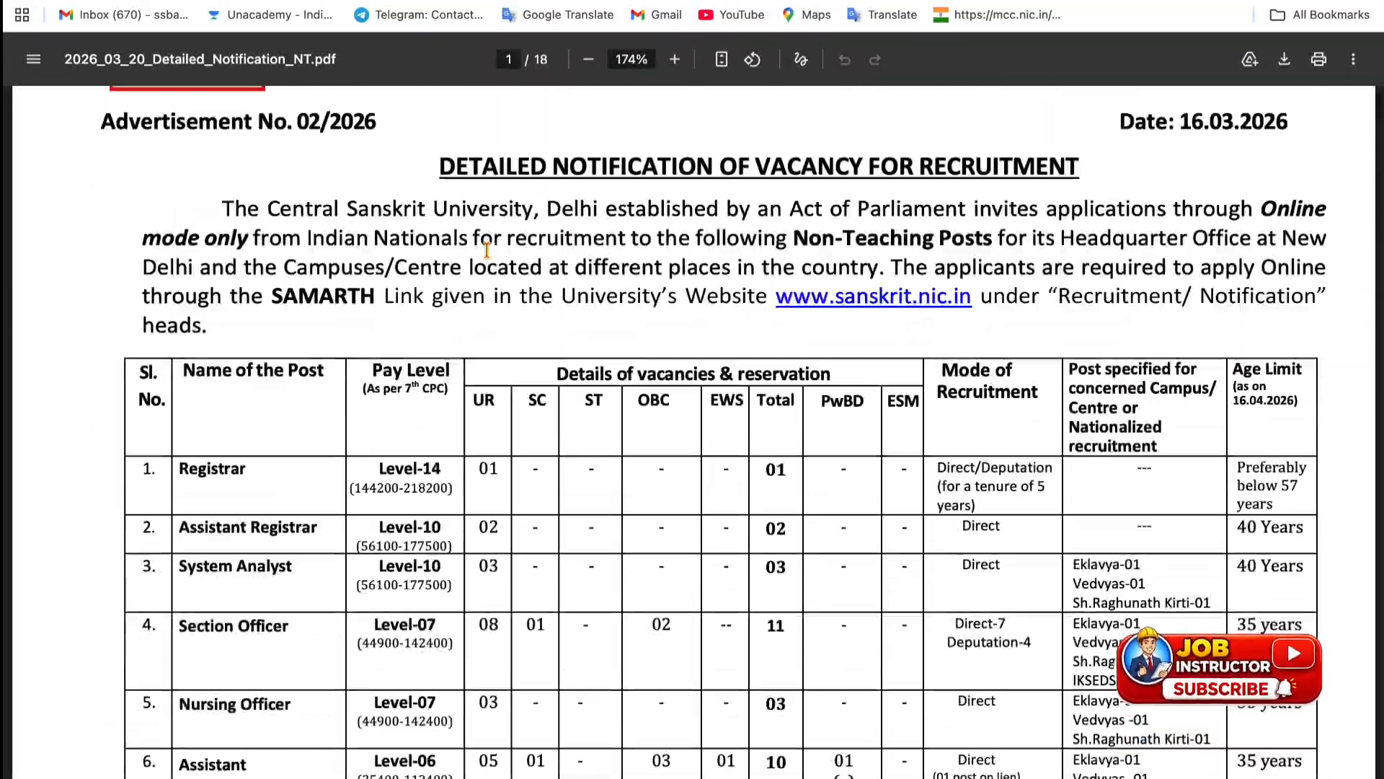
On page 2 of the notification, examine the hard copy submission deadline and highlight the mailing address for Registrar applications.
scroll(487, 248, down, 8)
scroll(488, 249, down, 10)
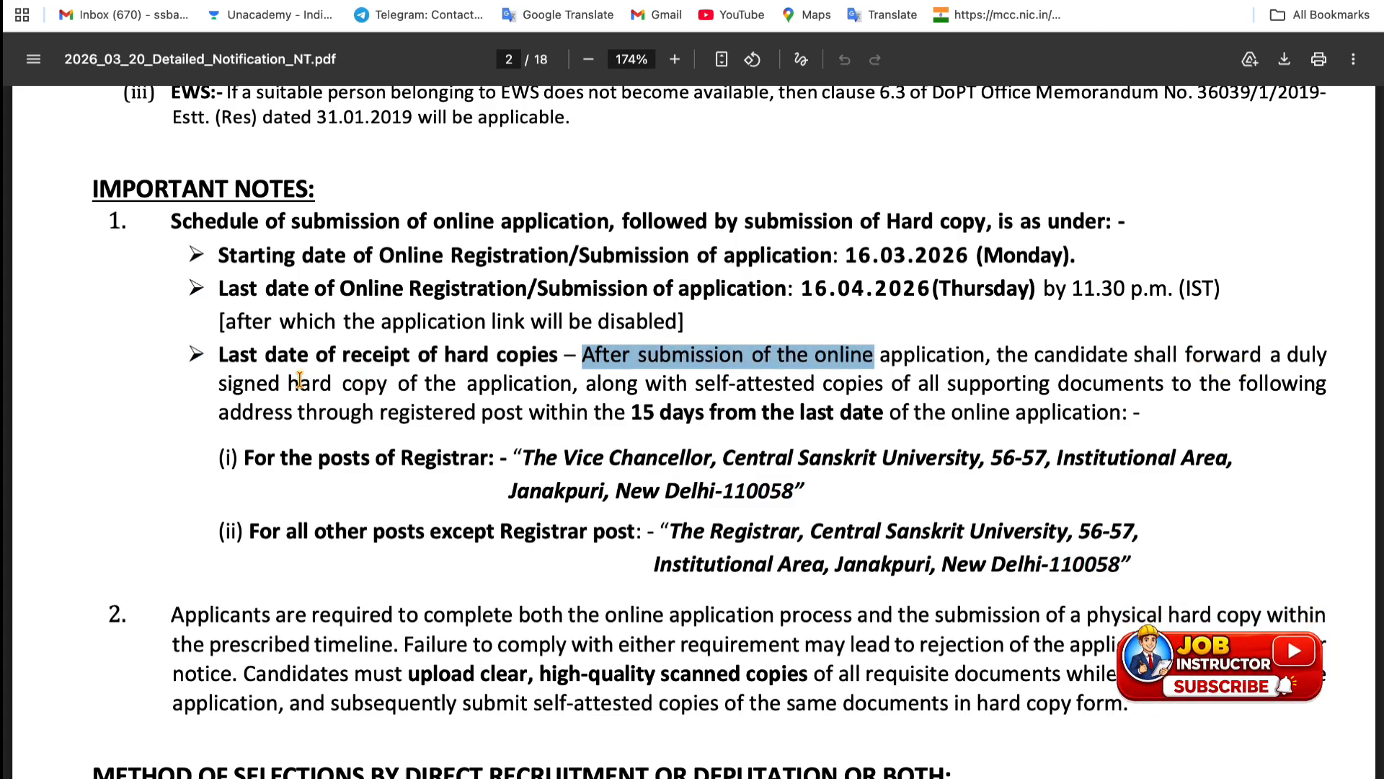
click(274, 384)
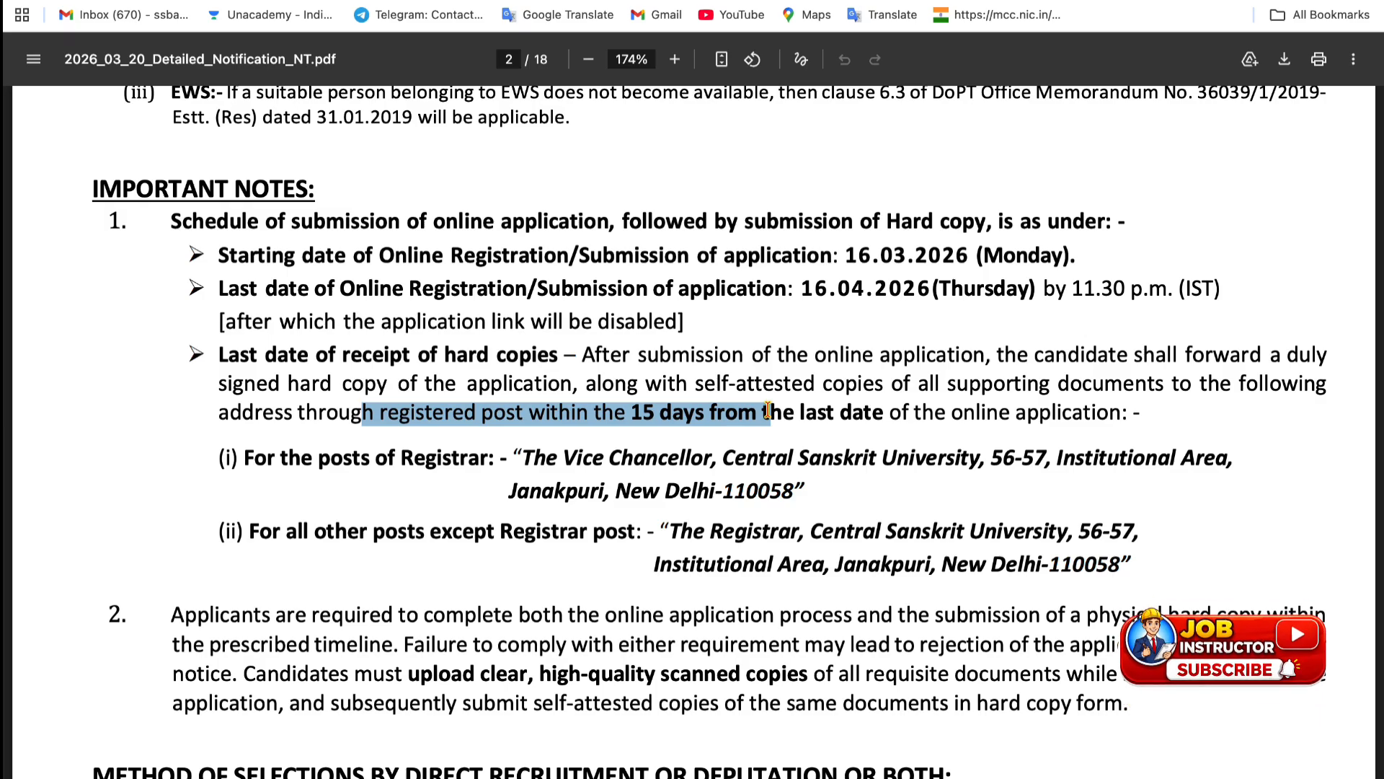
click(585, 416)
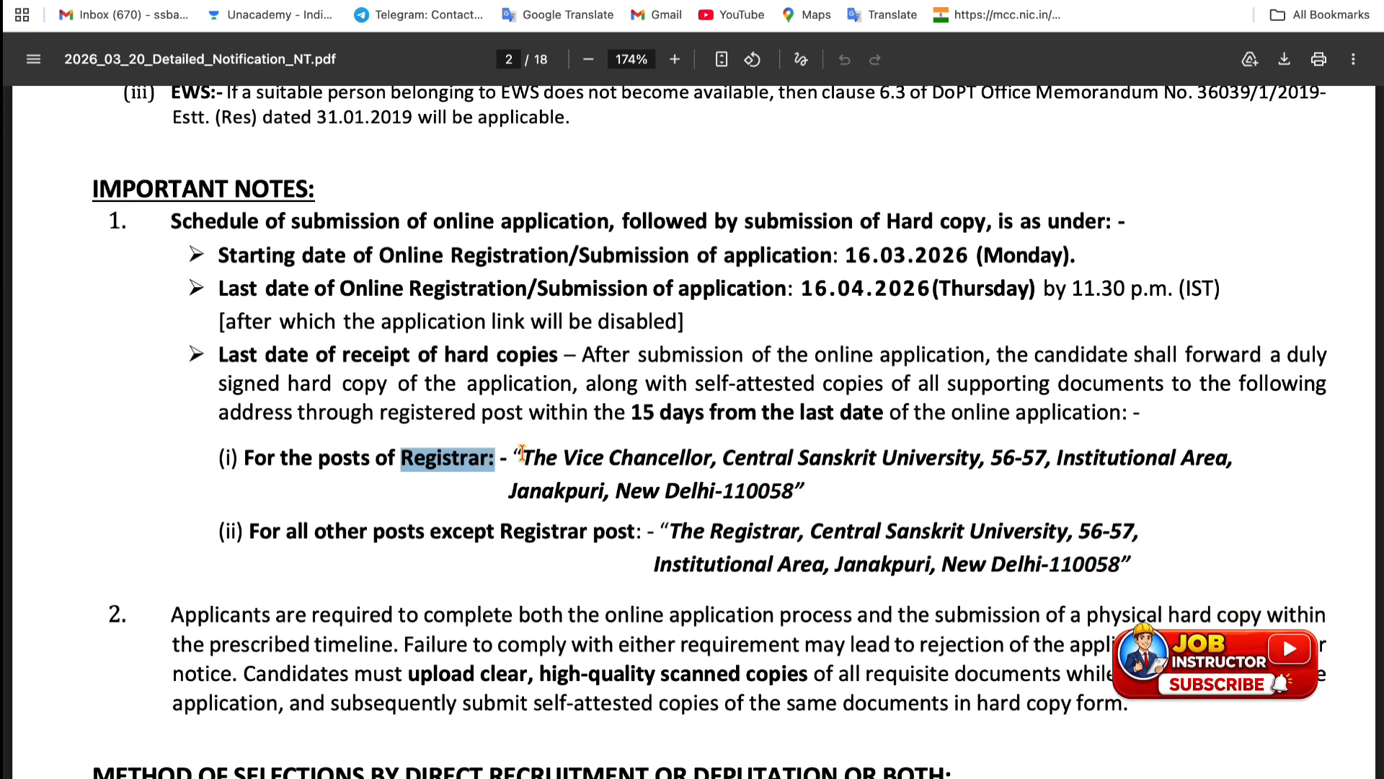
drag(694, 473, 814, 497)
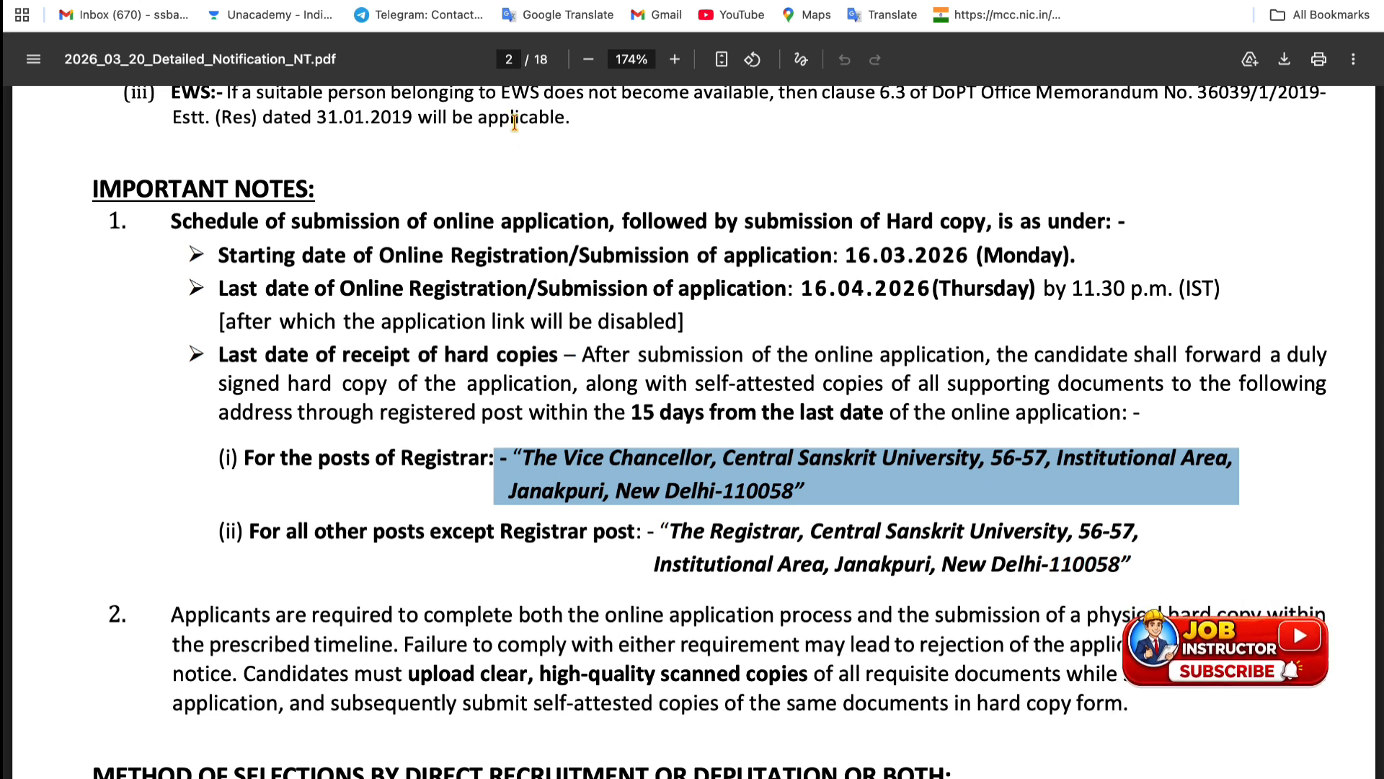
Highlight the hard copy instruction for all posts except Registrar and its mailing address in the Important Notes.
drag(503, 533, 630, 534)
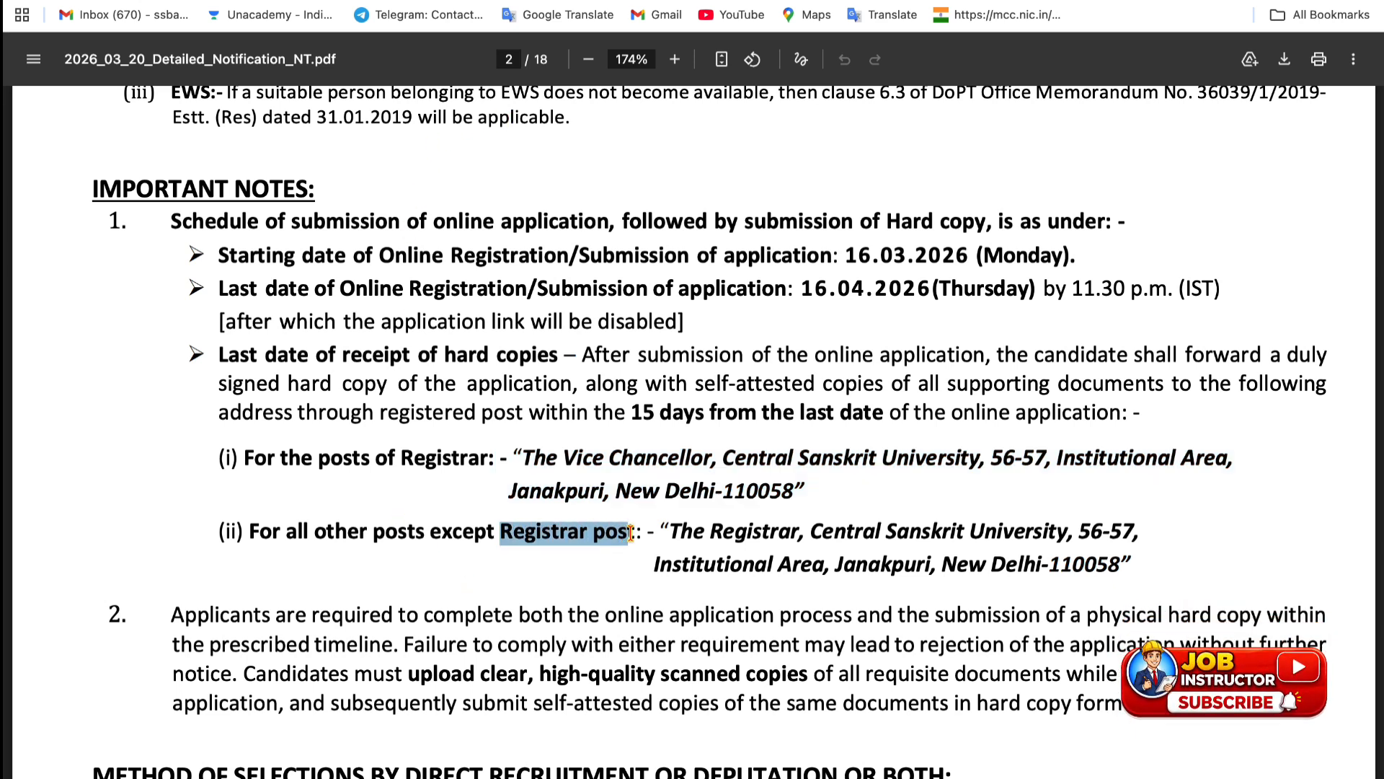
key(ctrl+shift+Tab)
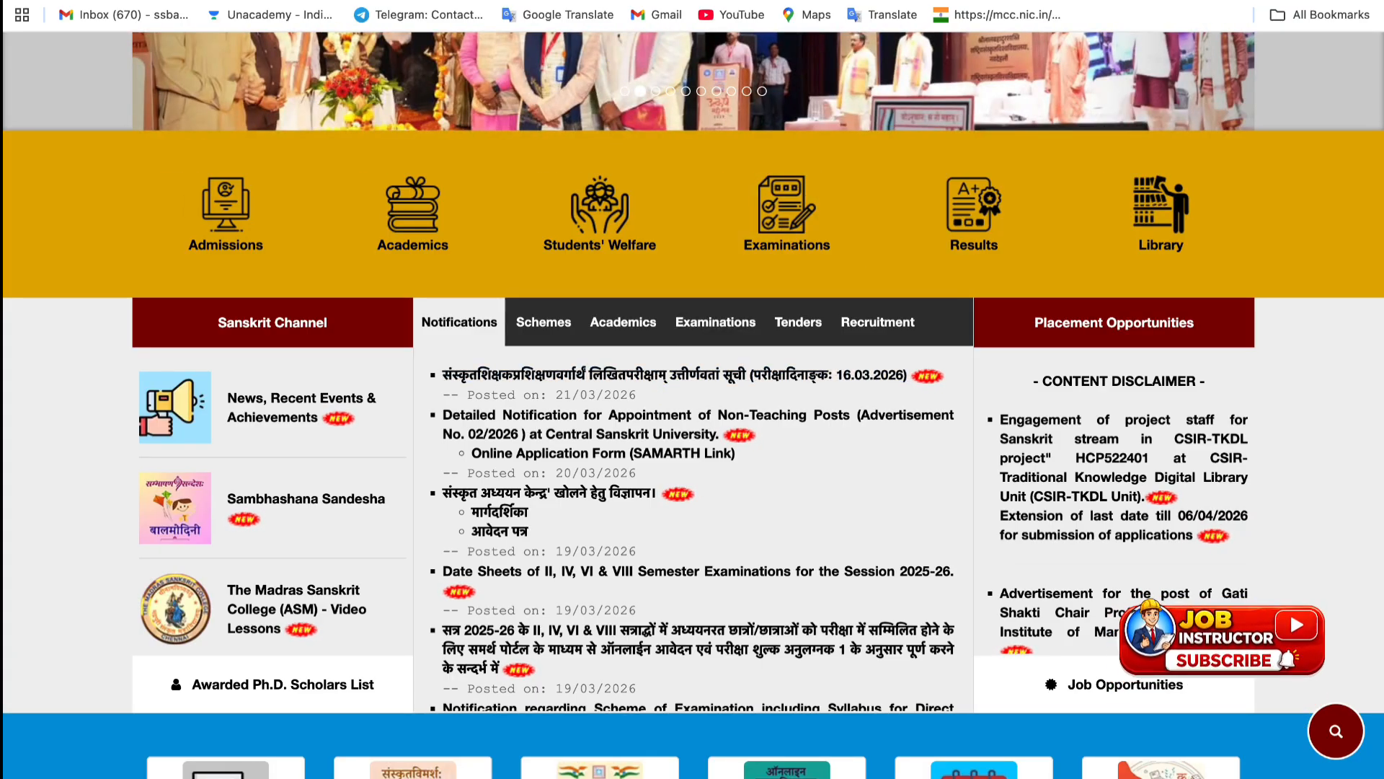
key(ctrl+Tab)
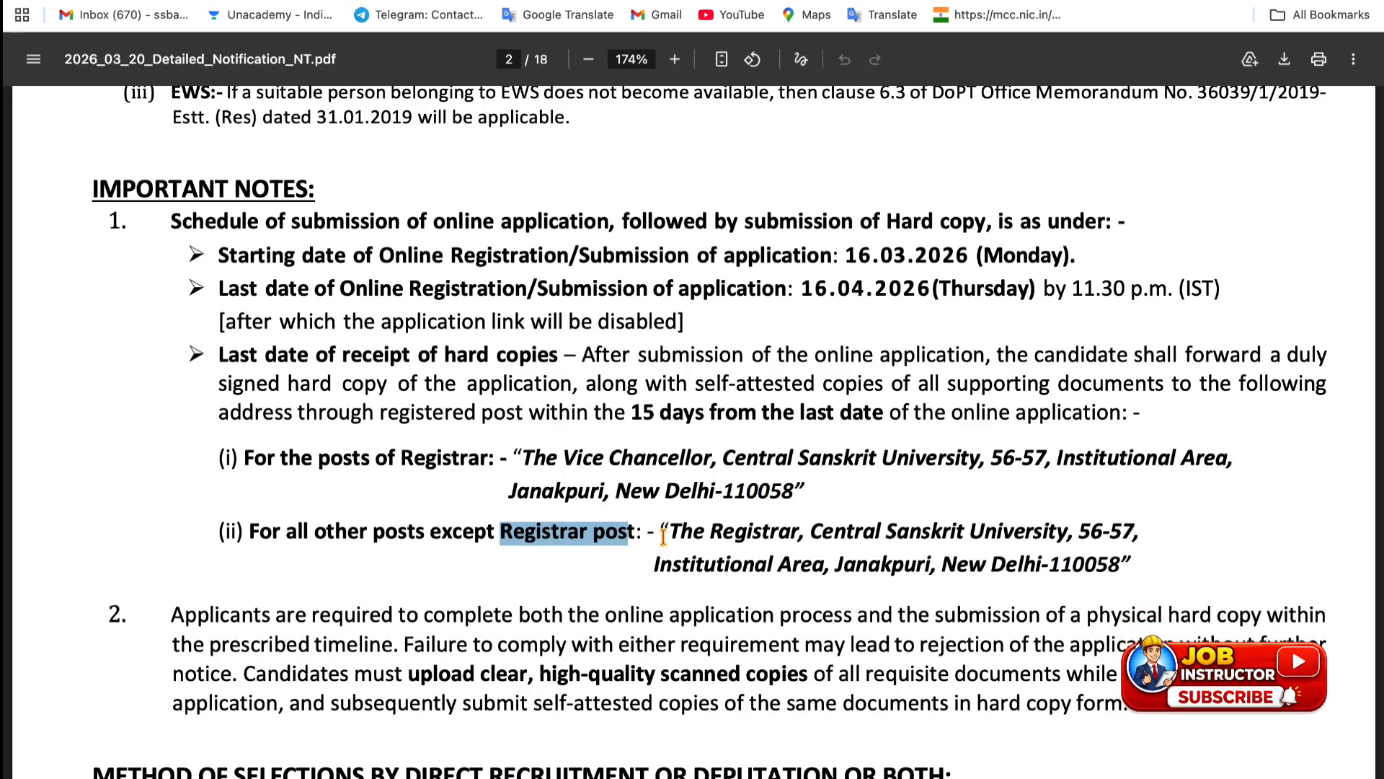
drag(657, 531, 1174, 574)
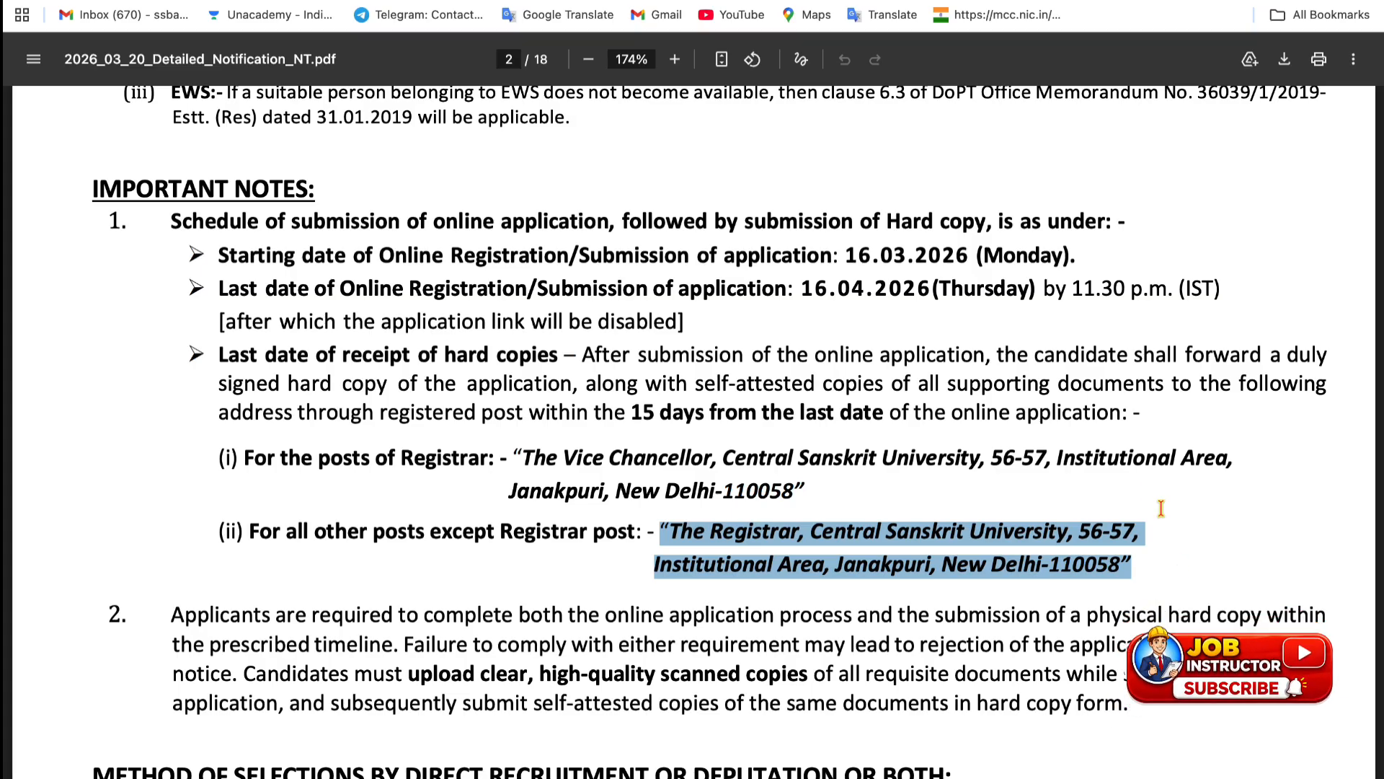
Clear the text selection and look through the method of selection notes to the Qualifications & Eligibility section on page 3.
click(1043, 478)
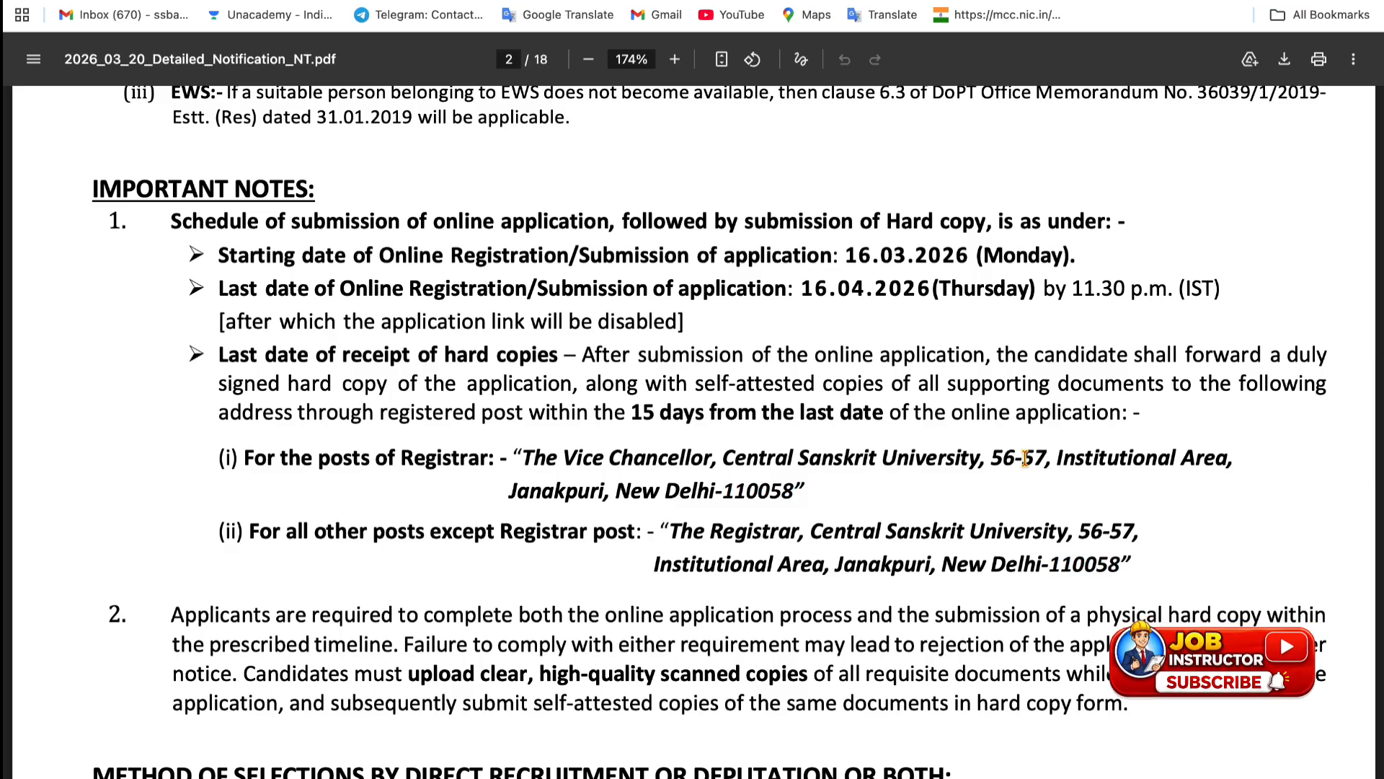
scroll(1025, 458, down, 6)
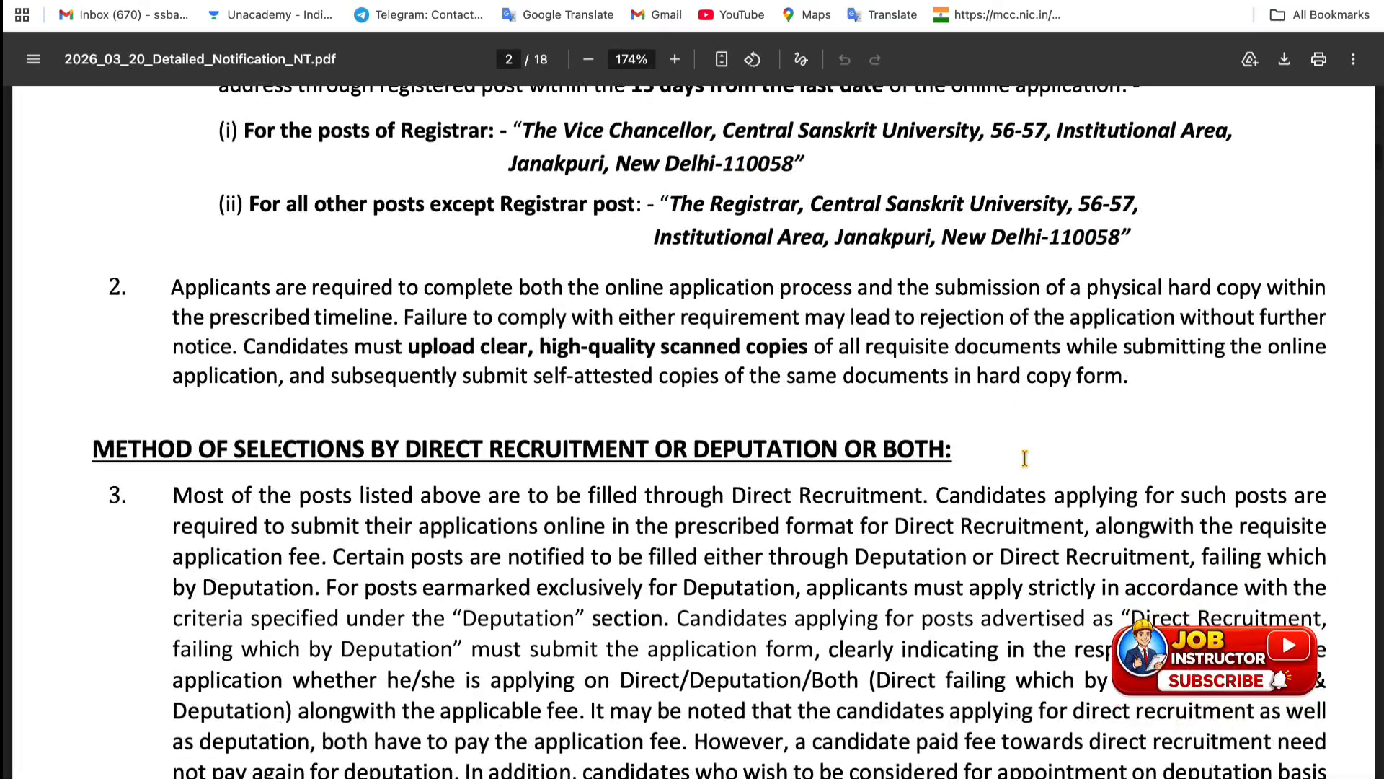
scroll(1024, 458, down, 7)
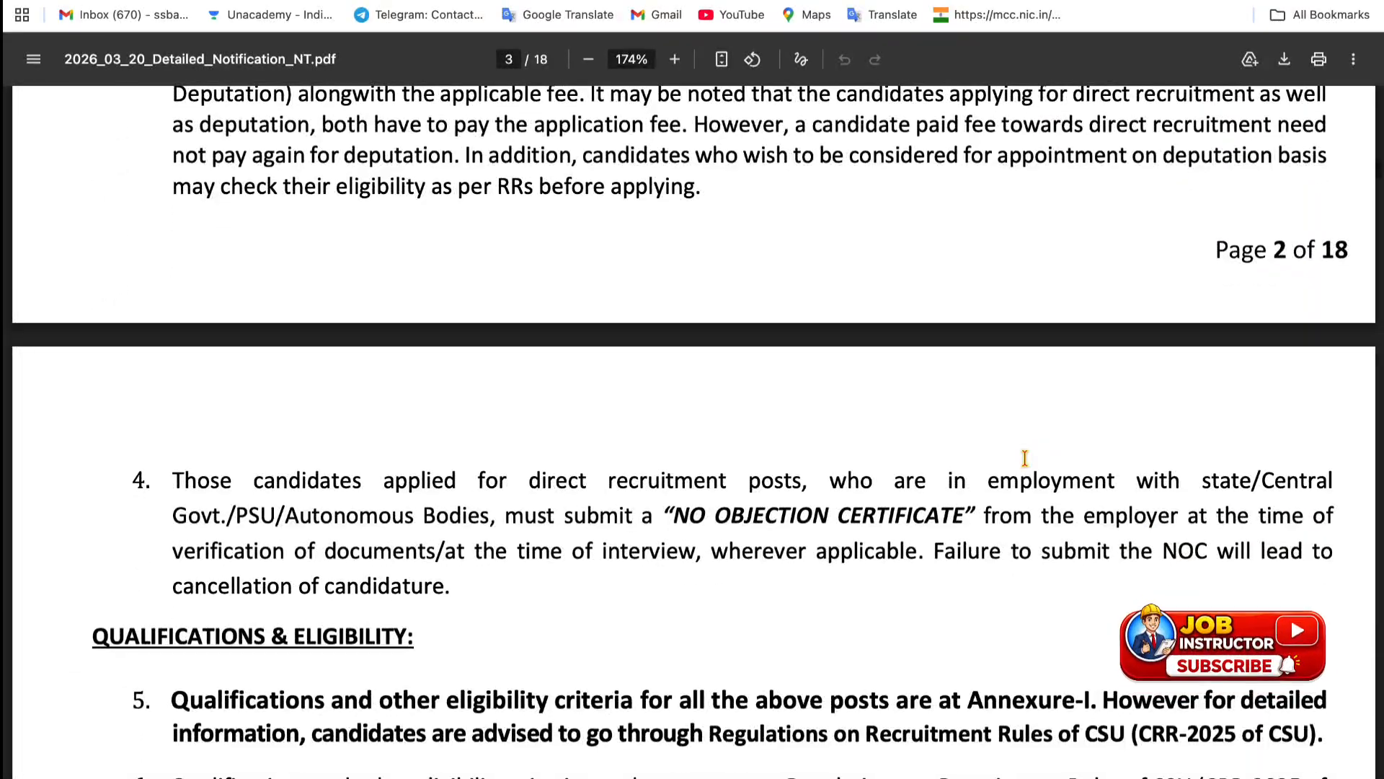